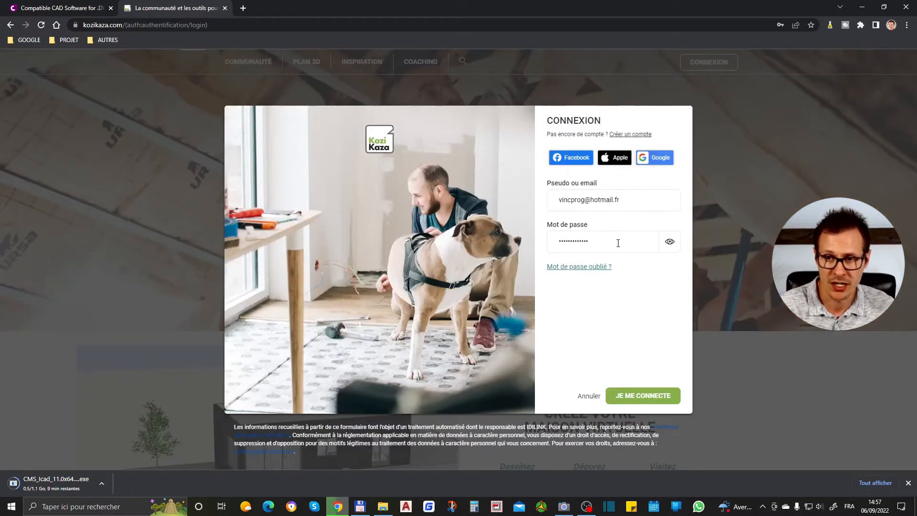
Sign in with the prefilled account credentials and go to the page for creating a 3D house plan.
{"action": "left_click", "coordinate": [640, 396]}
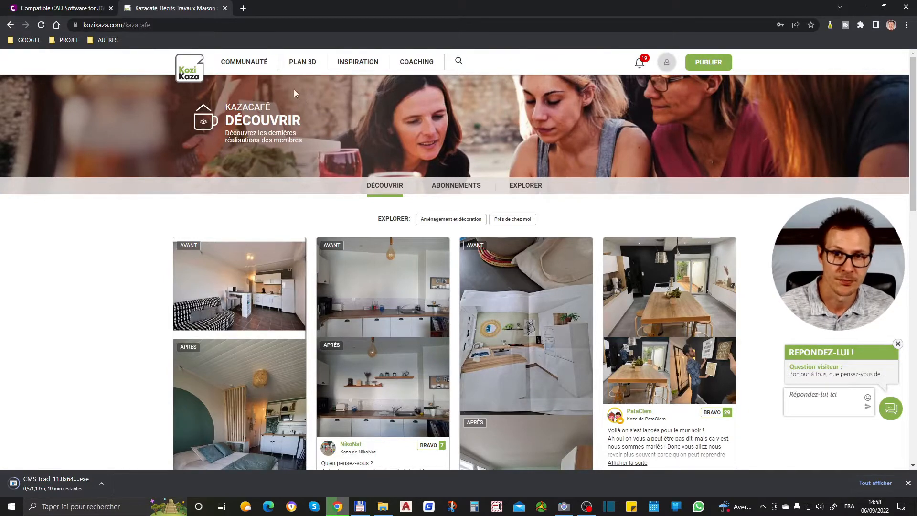
{"action": "mouse_move", "coordinate": [302, 65]}
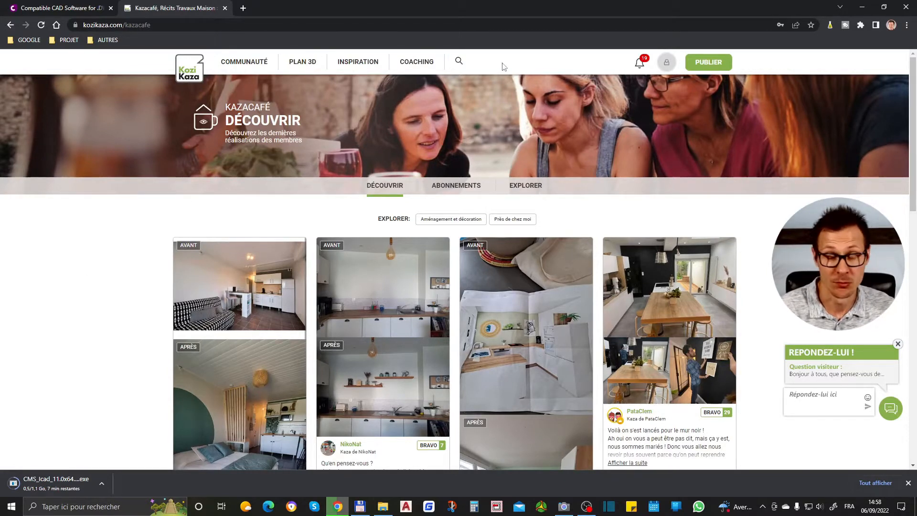
{"action": "mouse_move", "coordinate": [363, 72]}
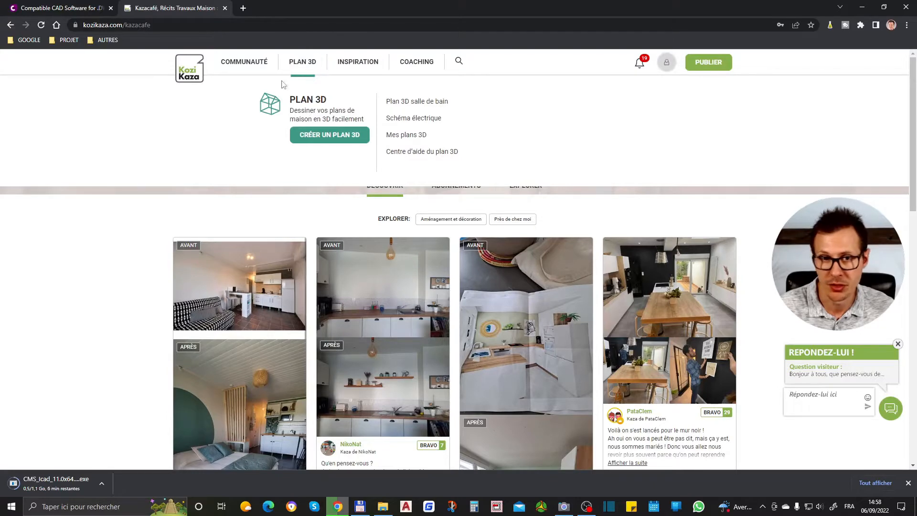
{"action": "left_click", "coordinate": [306, 142]}
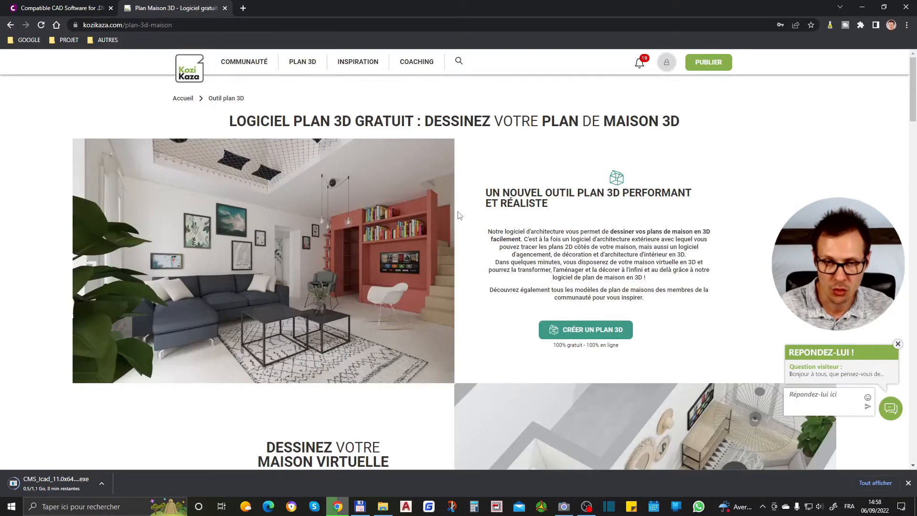
Look over the 3D plan tool's presentation page and start creating a new 3D plan.
{"action": "scroll", "coordinate": [459, 215], "scroll_direction": "down", "scroll_amount": 4}
{"action": "scroll", "coordinate": [430, 201], "scroll_direction": "up", "scroll_amount": 4}
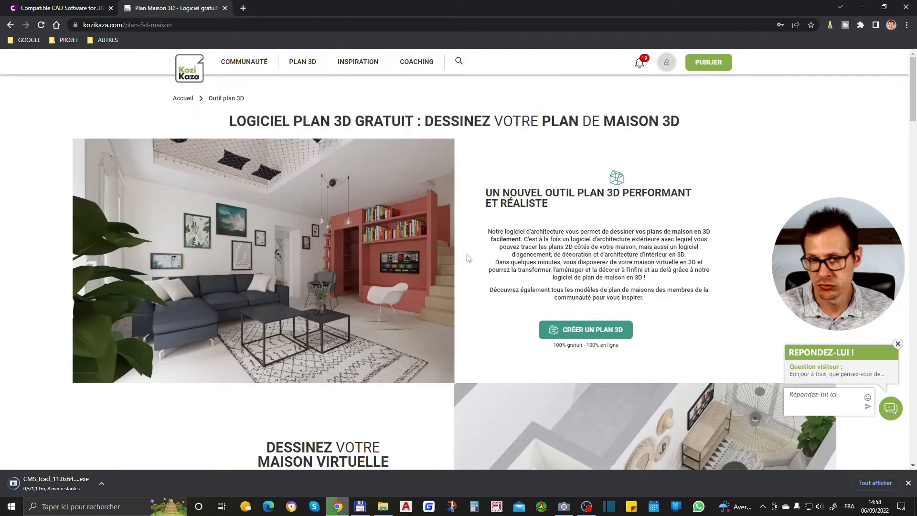
{"action": "scroll", "coordinate": [419, 185], "scroll_direction": "down", "scroll_amount": 4}
{"action": "scroll", "coordinate": [568, 245], "scroll_direction": "up", "scroll_amount": 4}
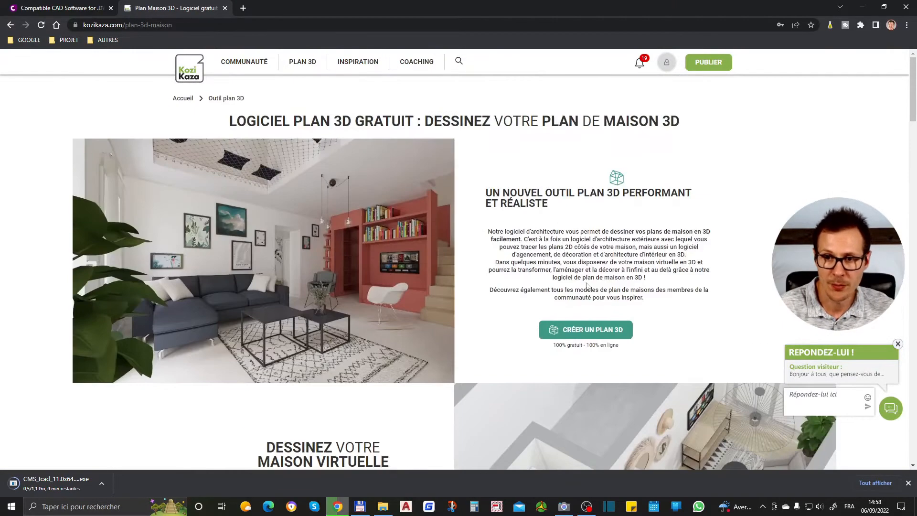
{"action": "left_click", "coordinate": [595, 333]}
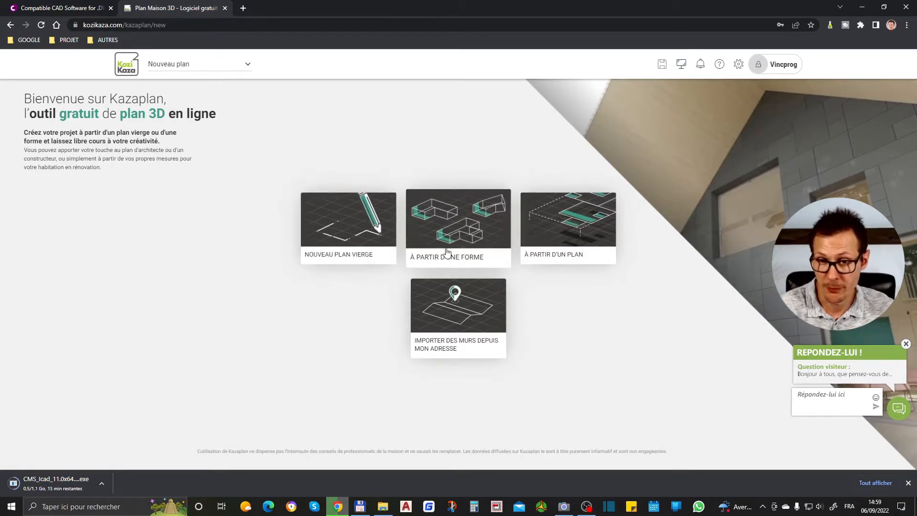
Create the plan from a predefined shape, using the T-shaped house, and skip the introduction.
{"action": "left_click", "coordinate": [463, 232]}
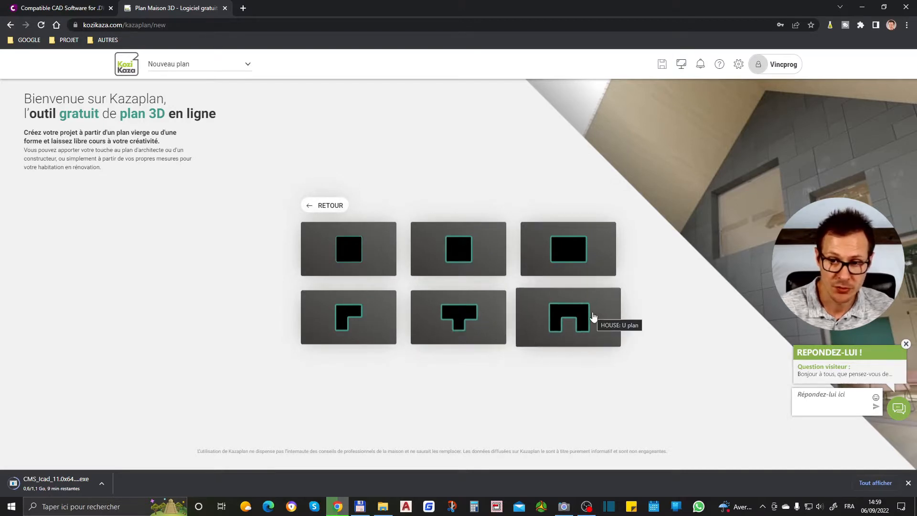
{"action": "left_click", "coordinate": [456, 315]}
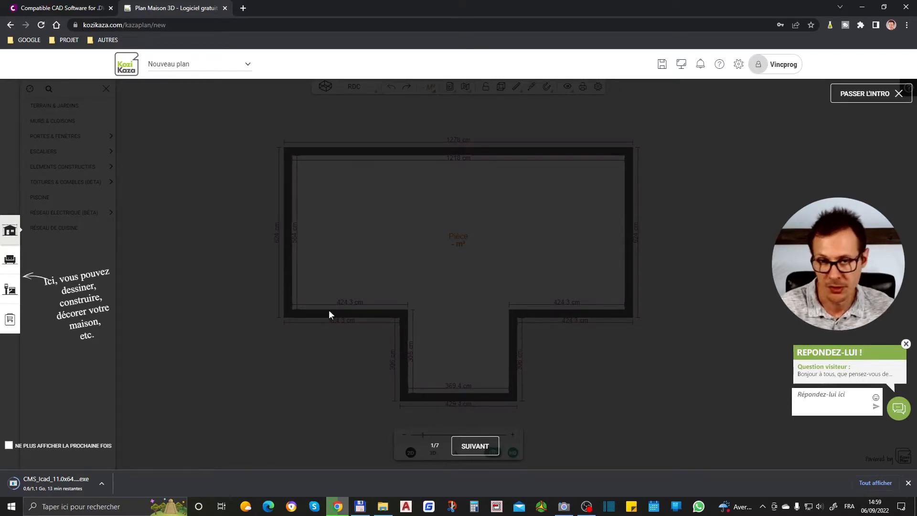
{"action": "left_click", "coordinate": [898, 93]}
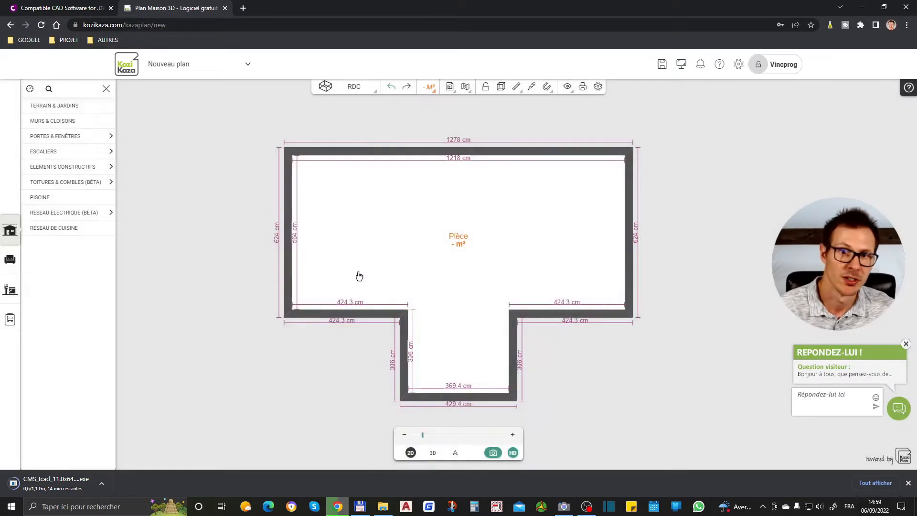
Set the type of the house's single room to Salle à manger.
{"action": "left_click", "coordinate": [460, 245]}
{"action": "left_click", "coordinate": [485, 222]}
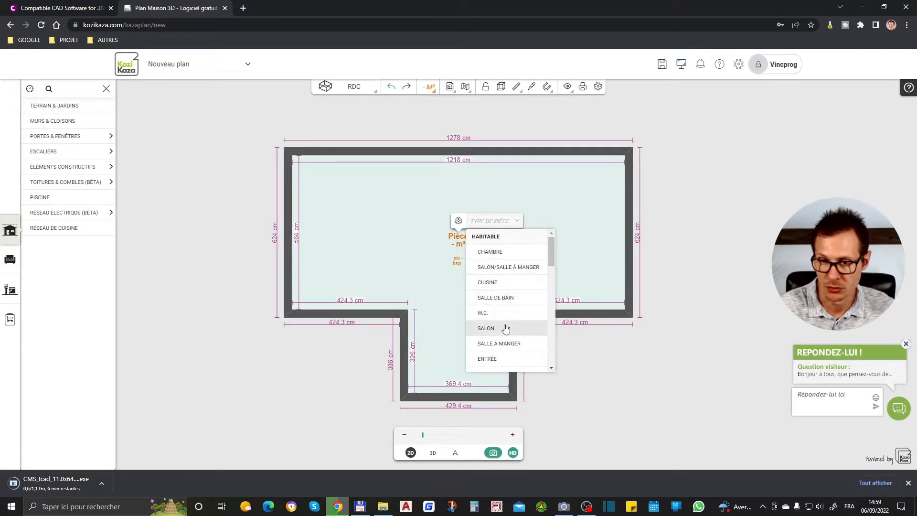
{"action": "left_click", "coordinate": [508, 344]}
{"action": "left_click", "coordinate": [705, 262]}
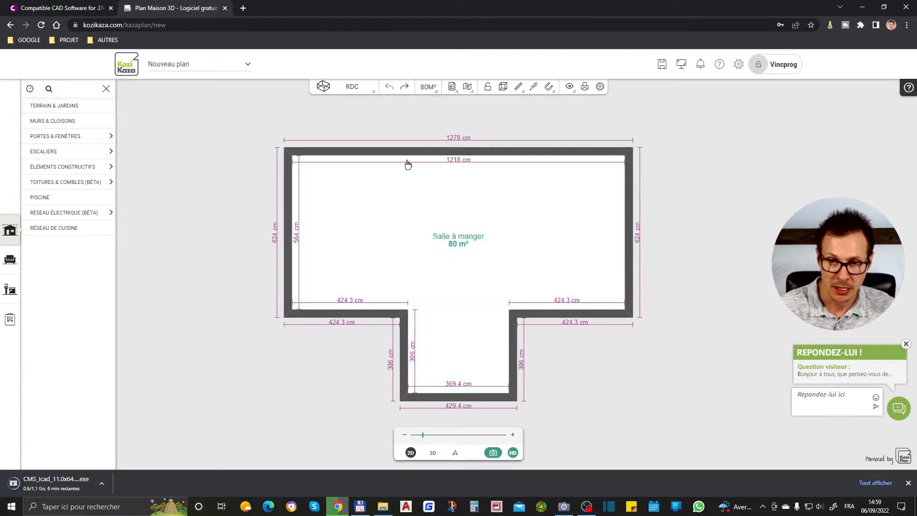
Place a single entrance door in the horizontal exterior wall to the right of the T's stem.
{"action": "scroll", "coordinate": [408, 239], "scroll_direction": "down", "scroll_amount": 3}
{"action": "scroll", "coordinate": [614, 364], "scroll_direction": "up", "scroll_amount": 2}
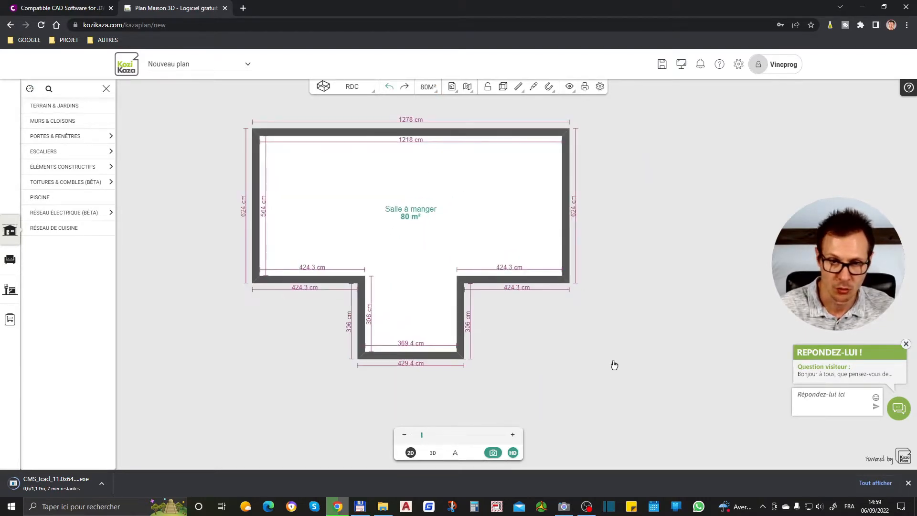
{"action": "left_click", "coordinate": [73, 137]}
{"action": "left_click", "coordinate": [62, 150]}
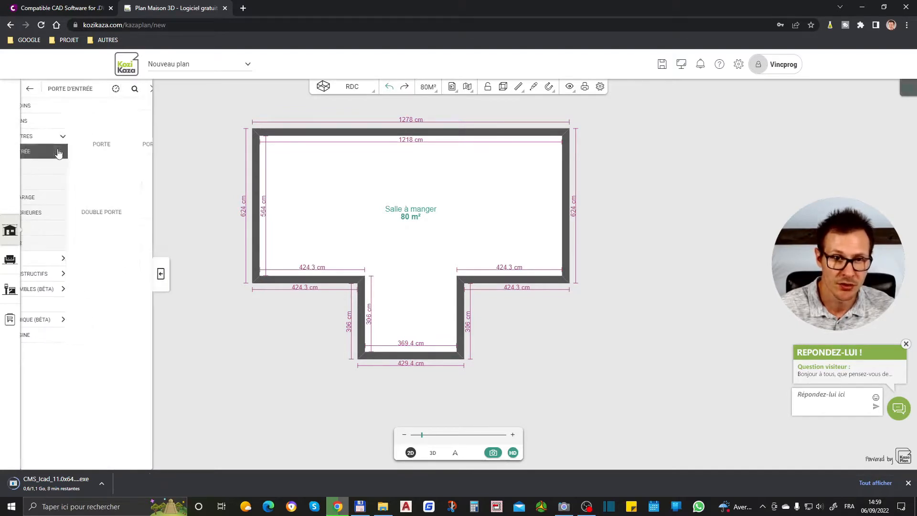
{"action": "left_click_drag", "start_coordinate": [61, 153], "coordinate": [506, 290]}
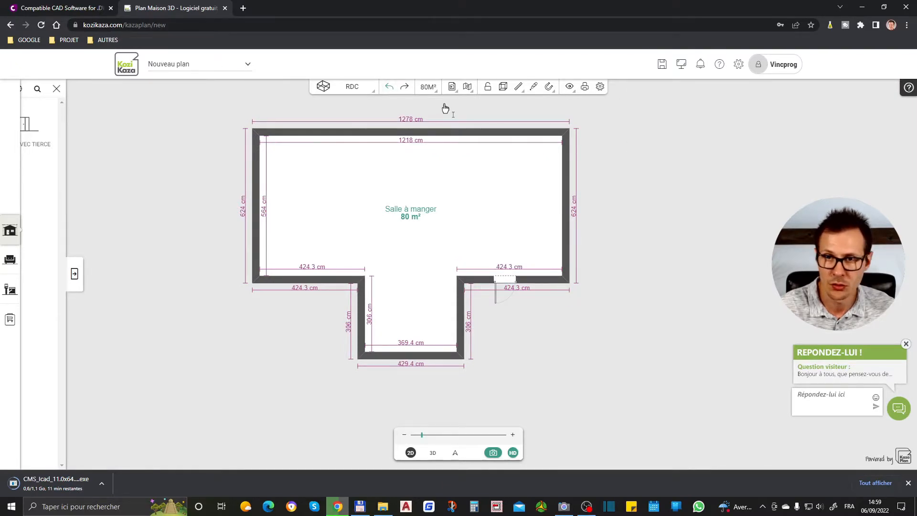
Show the plan in 3D and test opening and closing the entrance door.
{"action": "left_click", "coordinate": [432, 453]}
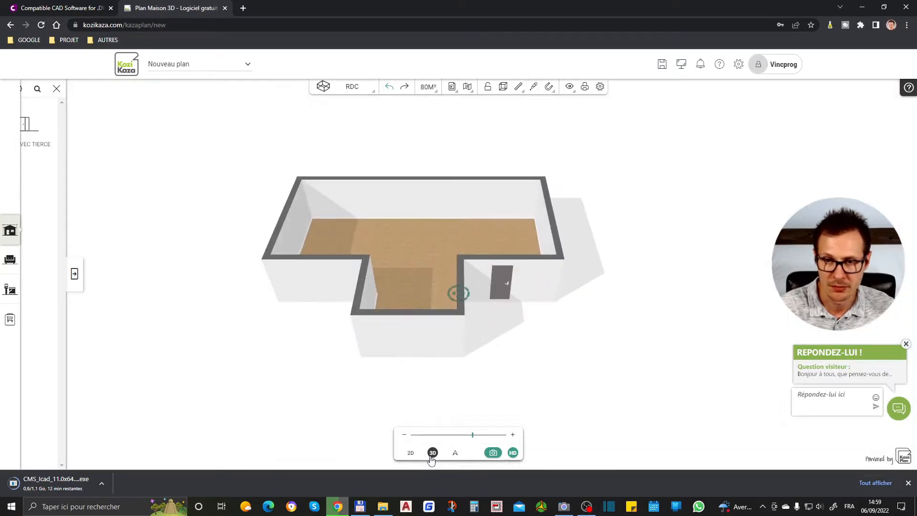
{"action": "left_click", "coordinate": [506, 293]}
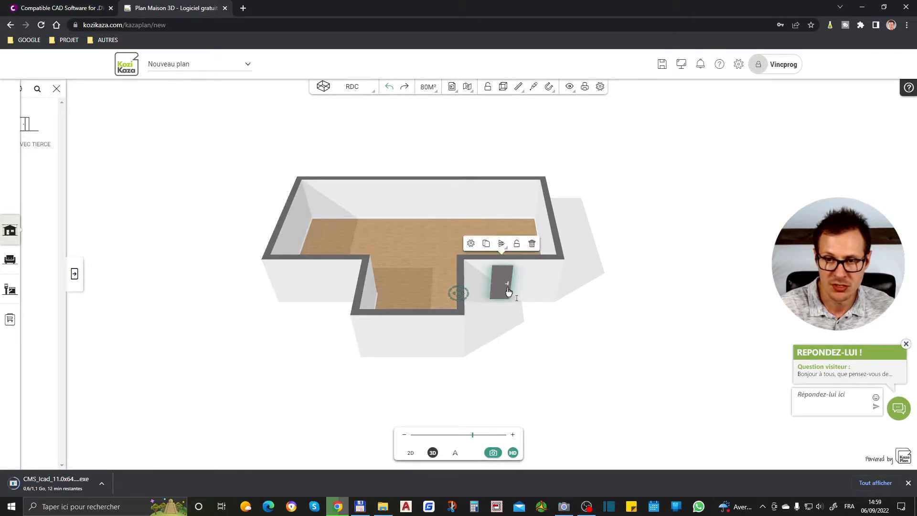
{"action": "left_click", "coordinate": [508, 293]}
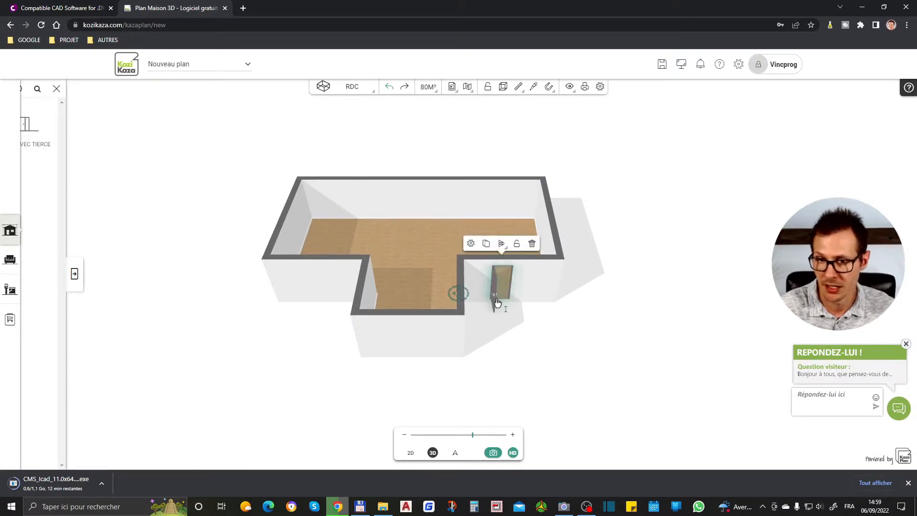
{"action": "left_click", "coordinate": [496, 301]}
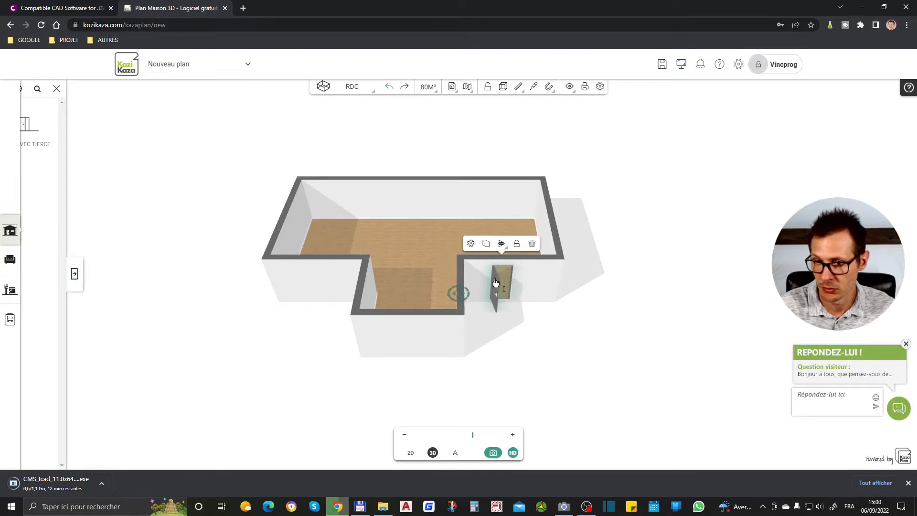
{"action": "left_click", "coordinate": [519, 363]}
Examine the house's walls and entrance door from several angles in 3D, and return to the 2D plan.
{"action": "left_click_drag", "start_coordinate": [518, 363], "coordinate": [477, 342]}
{"action": "scroll", "coordinate": [521, 337], "scroll_direction": "up", "scroll_amount": 4}
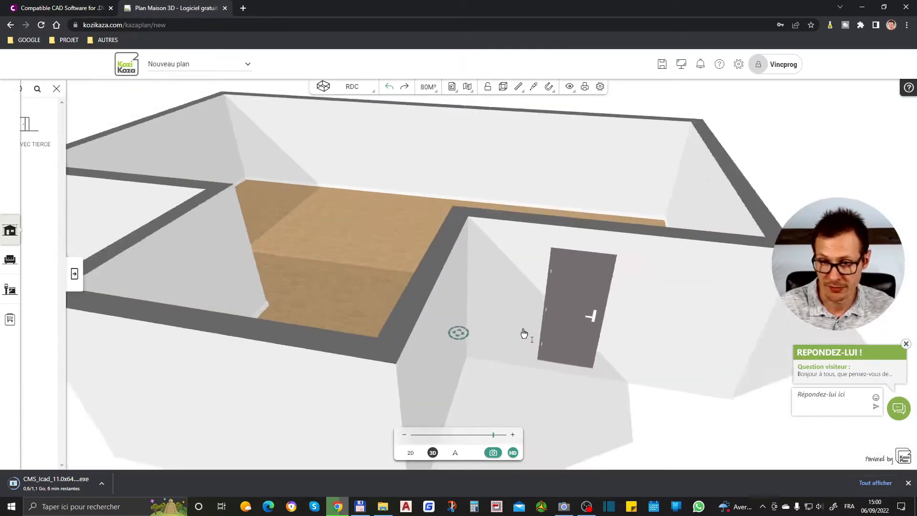
{"action": "scroll", "coordinate": [523, 333], "scroll_direction": "down", "scroll_amount": 3}
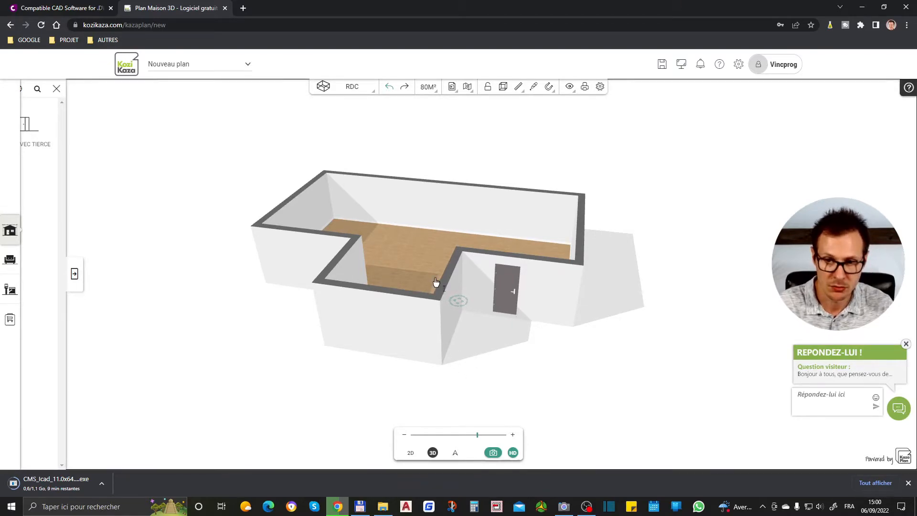
{"action": "left_click_drag", "start_coordinate": [448, 320], "coordinate": [389, 275]}
{"action": "mouse_move", "coordinate": [443, 289]}
{"action": "left_mouse_down"}
{"action": "mouse_move", "coordinate": [473, 330]}
{"action": "mouse_move", "coordinate": [385, 287]}
{"action": "mouse_move", "coordinate": [454, 282]}
{"action": "mouse_move", "coordinate": [451, 313]}
{"action": "mouse_move", "coordinate": [632, 274]}
{"action": "mouse_move", "coordinate": [693, 232]}
{"action": "mouse_move", "coordinate": [517, 291]}
{"action": "mouse_move", "coordinate": [443, 293]}
{"action": "mouse_move", "coordinate": [457, 296]}
{"action": "left_mouse_up"}
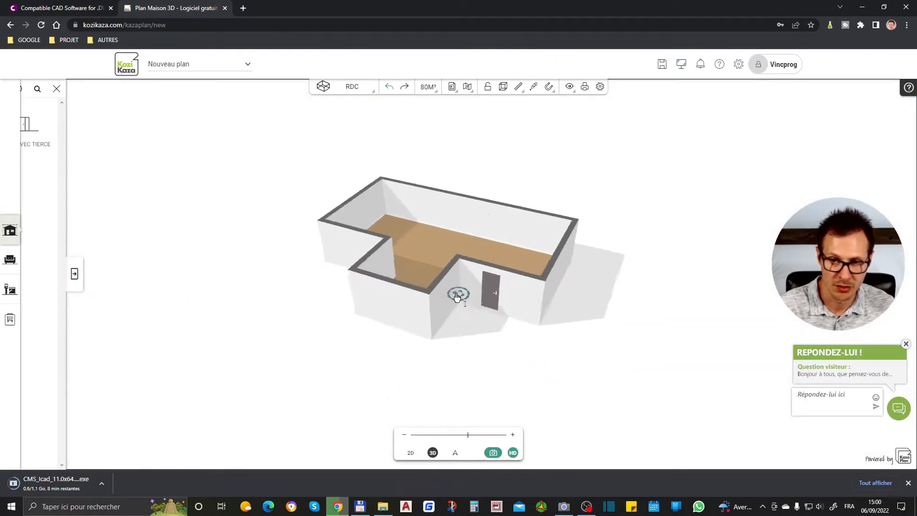
{"action": "scroll", "coordinate": [459, 299], "scroll_direction": "up", "scroll_amount": 3}
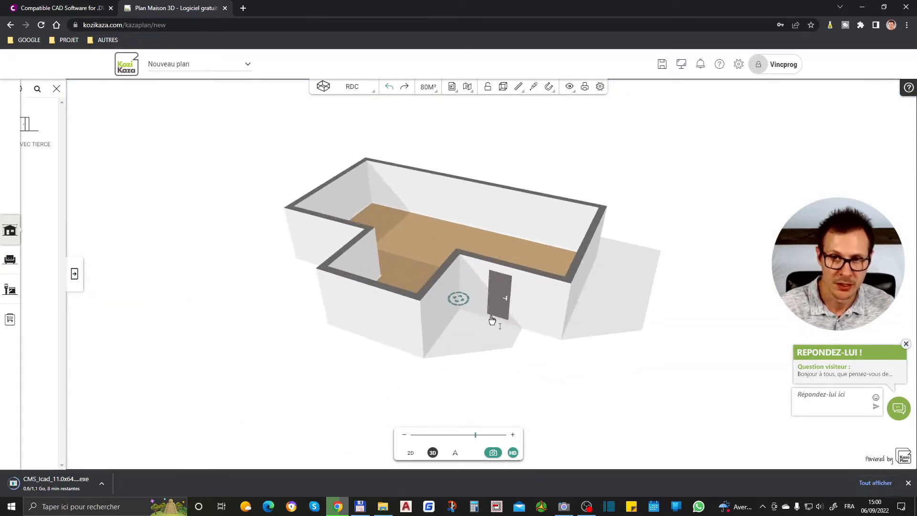
{"action": "left_click", "coordinate": [410, 452]}
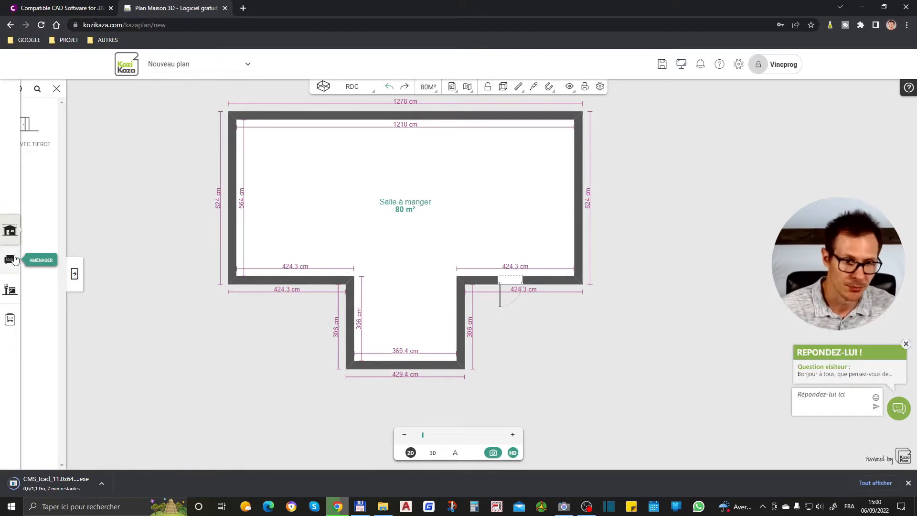
Browse the categories of the decorating (Décorer) and furnishing (Aménager) catalogues.
{"action": "left_click", "coordinate": [10, 289]}
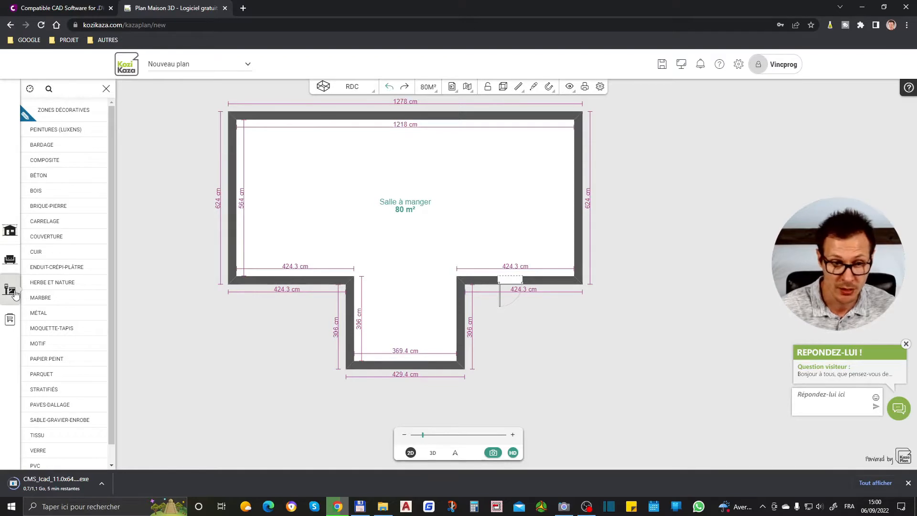
{"action": "left_click", "coordinate": [16, 294]}
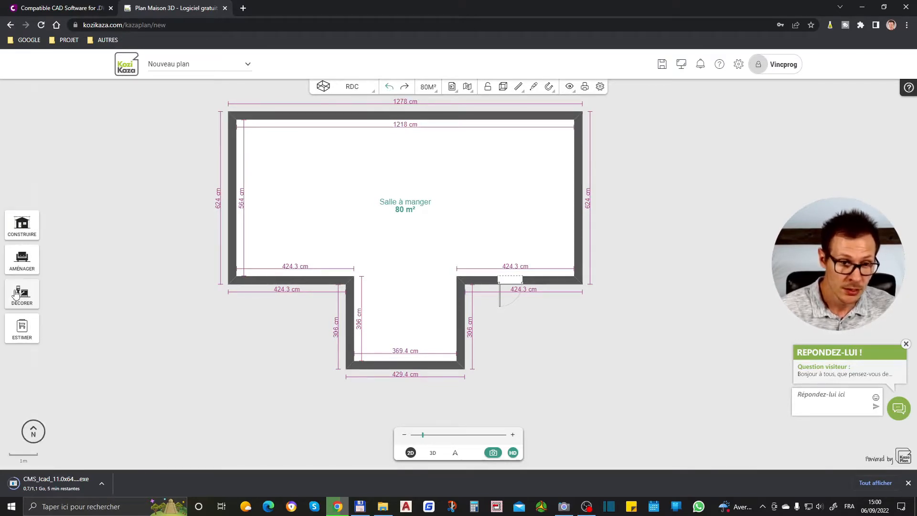
{"action": "left_click", "coordinate": [21, 269]}
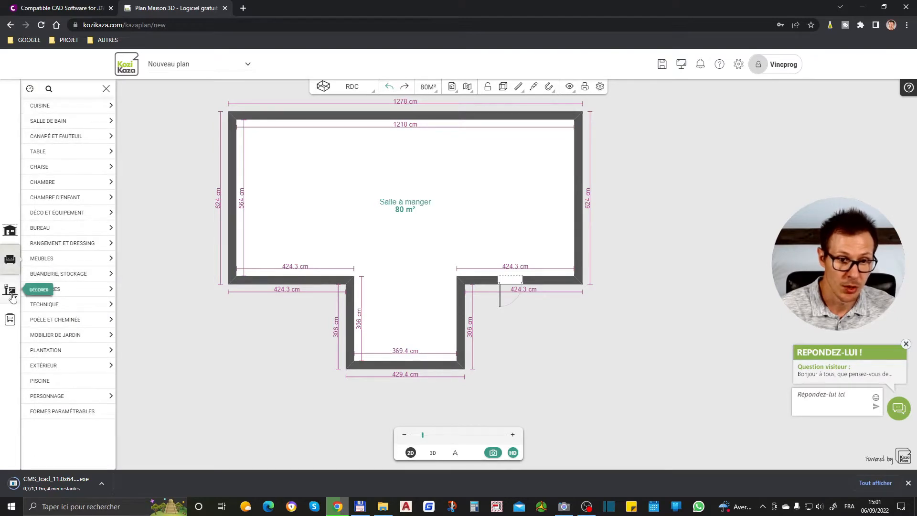
{"action": "left_click", "coordinate": [18, 289]}
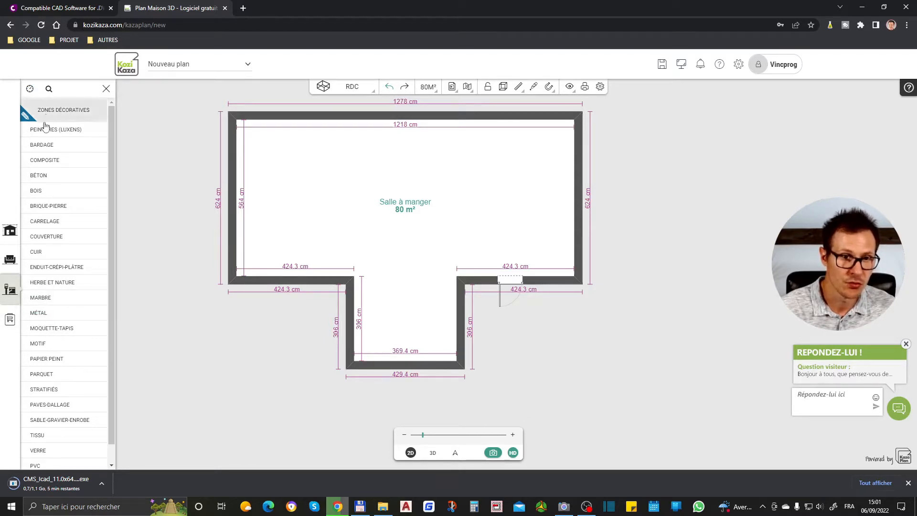
Draw a closed four-sided garden boundary (Limite de jardin) around the whole house.
{"action": "left_click", "coordinate": [14, 232]}
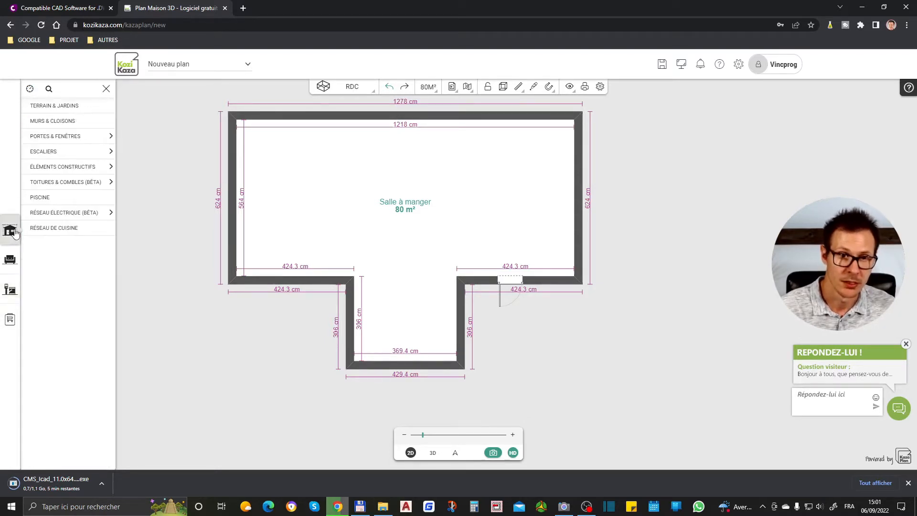
{"action": "left_click", "coordinate": [51, 106]}
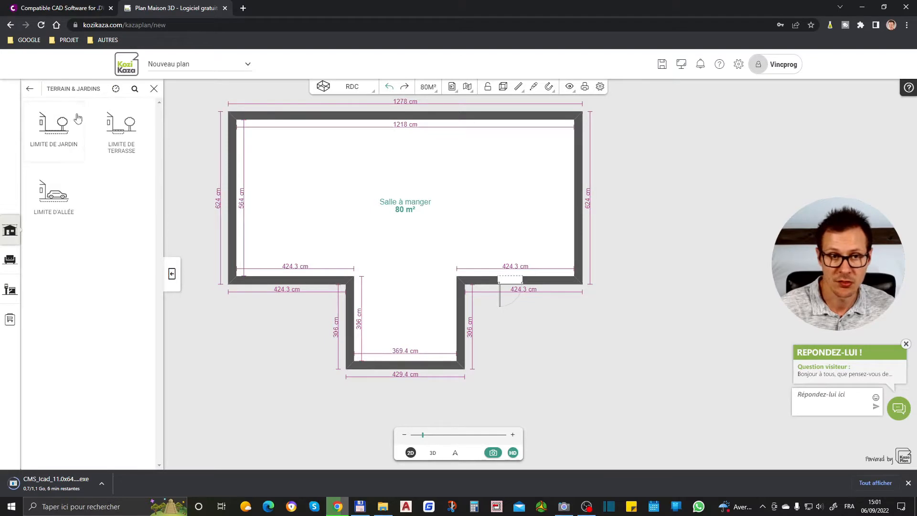
{"action": "left_click", "coordinate": [54, 127]}
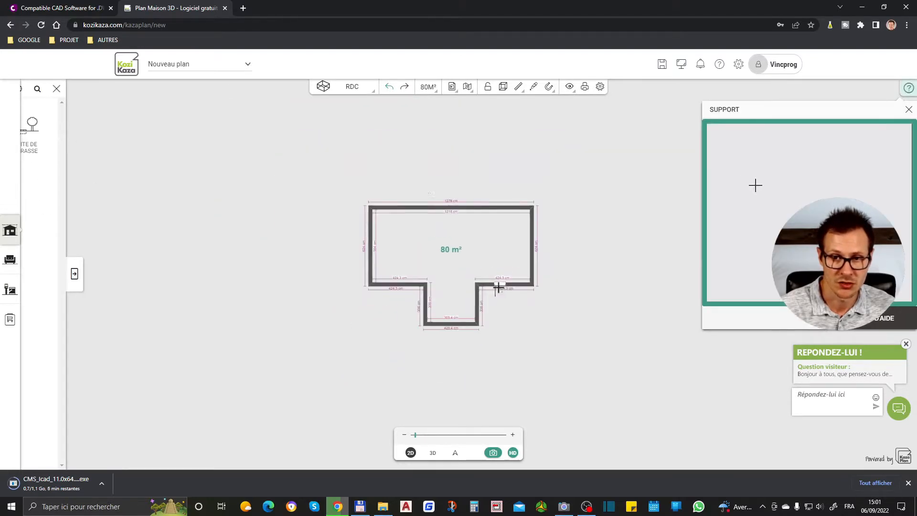
{"action": "left_click", "coordinate": [323, 129]}
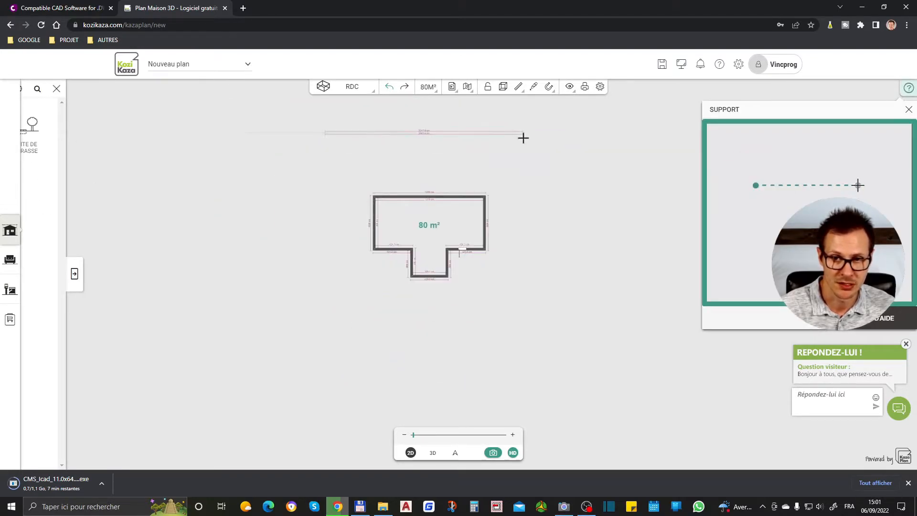
{"action": "left_click", "coordinate": [569, 135]}
{"action": "scroll", "coordinate": [570, 135], "scroll_direction": "down", "scroll_amount": 1}
{"action": "left_click", "coordinate": [571, 329]}
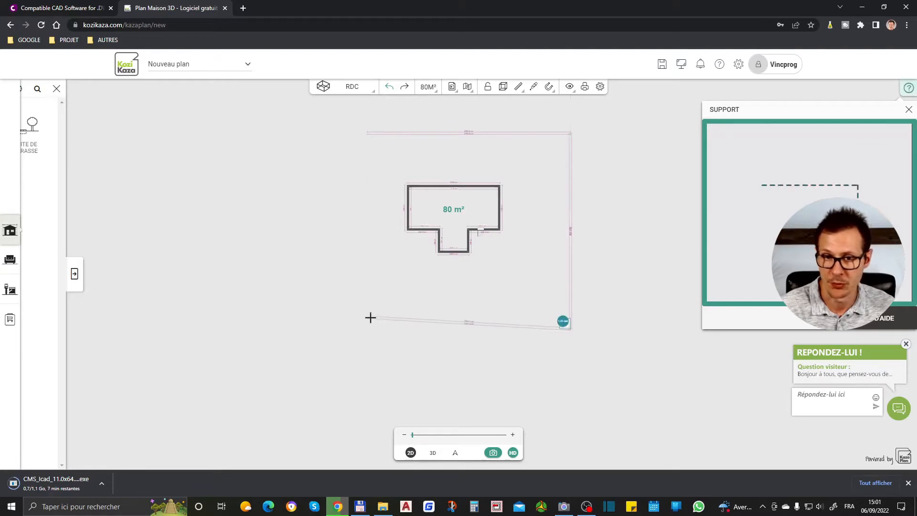
{"action": "left_click", "coordinate": [344, 359]}
{"action": "left_click", "coordinate": [366, 134]}
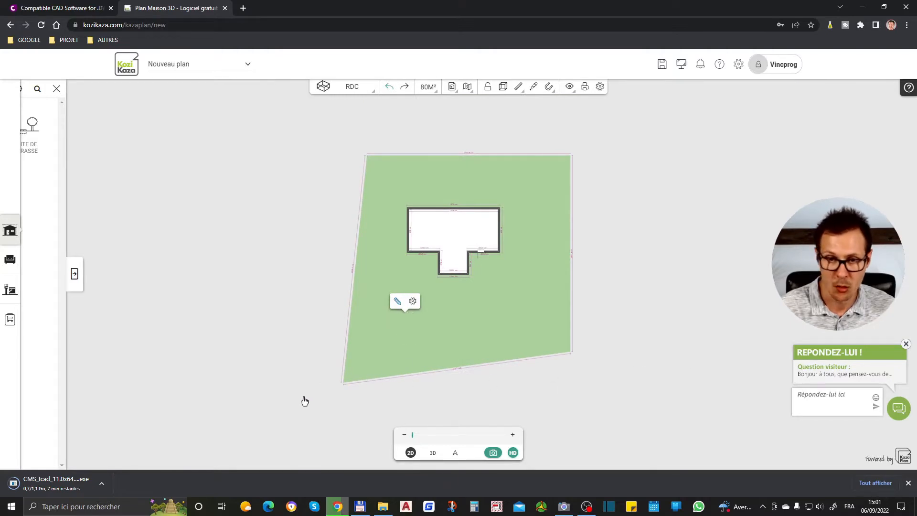
Draw a terrace boundary (Limite de terrasse) about 609 by 582 cm, from the house's inner corner around the area outside the entrance door.
{"action": "left_click", "coordinate": [51, 210]}
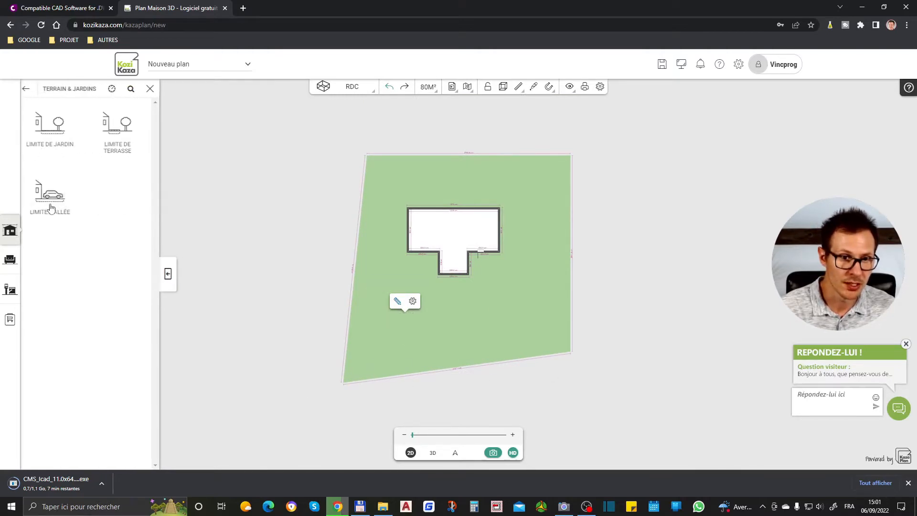
{"action": "left_click", "coordinate": [114, 146]}
{"action": "scroll", "coordinate": [465, 260], "scroll_direction": "up", "scroll_amount": 5}
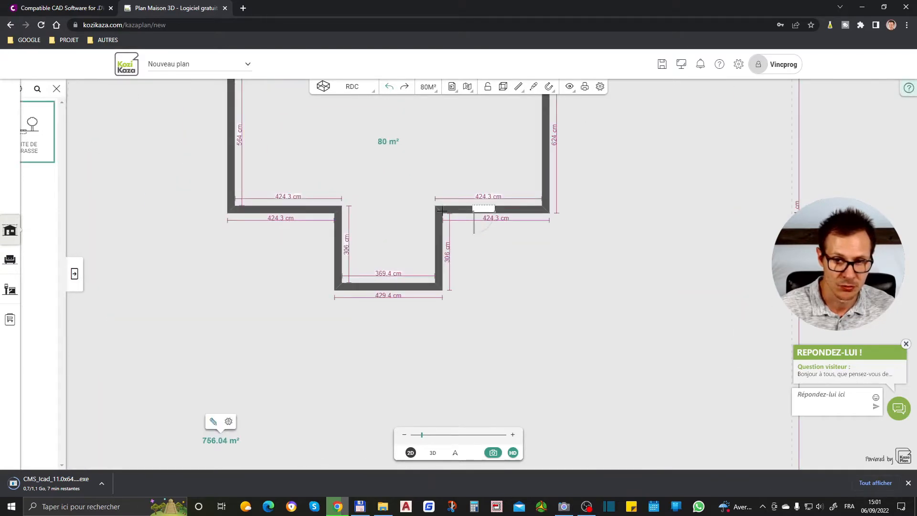
{"action": "left_click", "coordinate": [441, 211]}
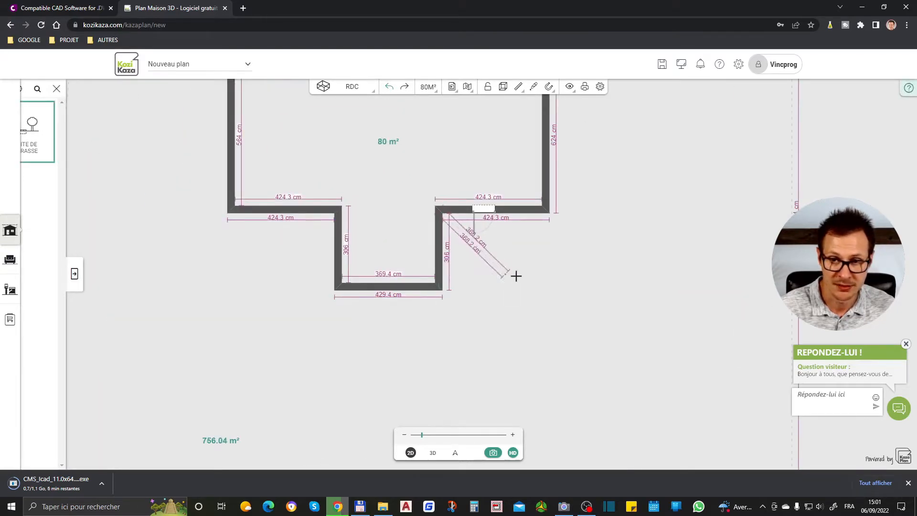
{"action": "left_click", "coordinate": [592, 210]}
{"action": "left_click", "coordinate": [591, 356]}
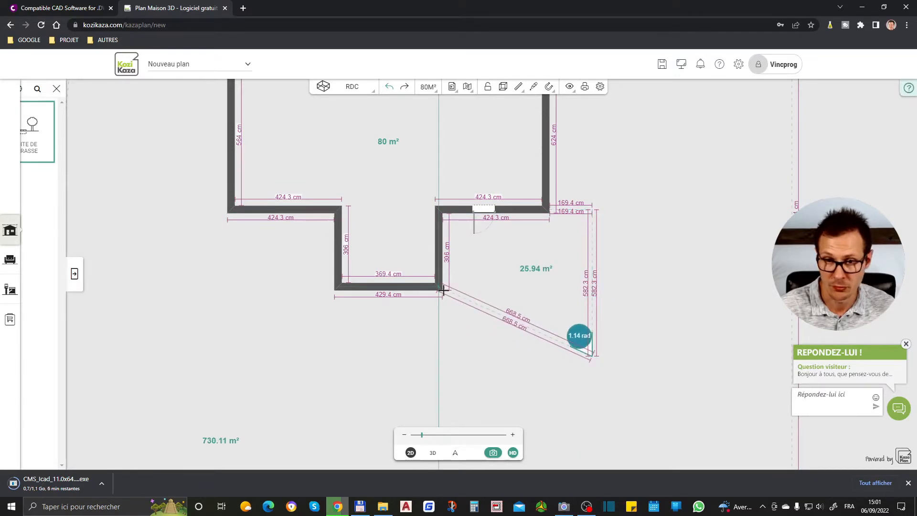
{"action": "left_click", "coordinate": [440, 355]}
{"action": "left_click", "coordinate": [444, 282]}
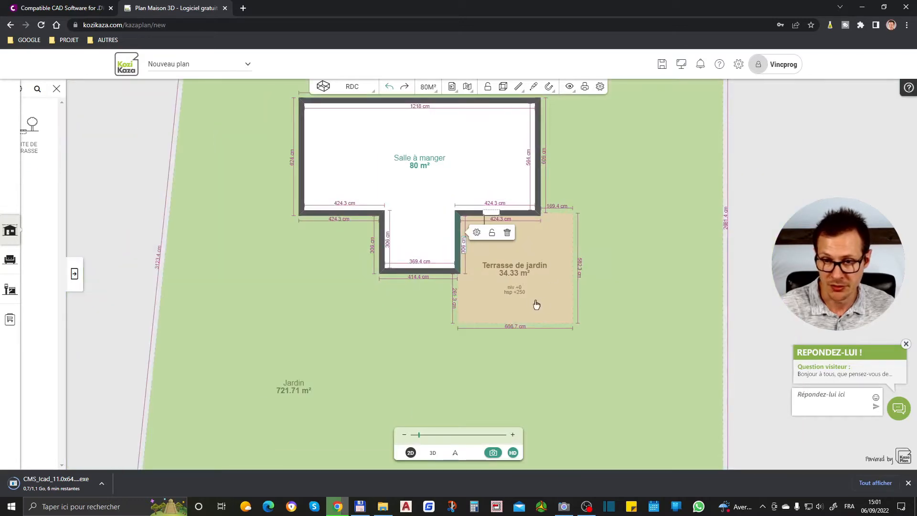
Draw a slanted driveway boundary line (Limite d'allée) about 947 cm long from the terrace's front edge to the garden's front boundary.
{"action": "left_click", "coordinate": [69, 212]}
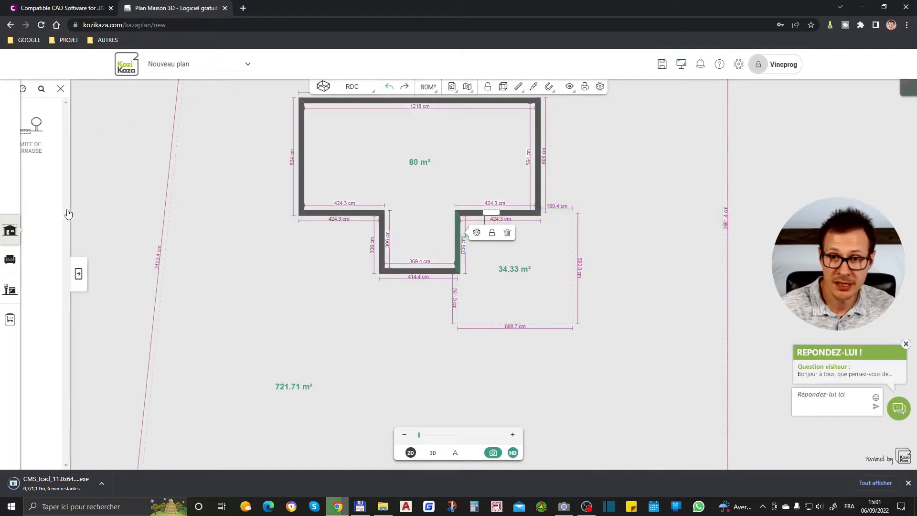
{"action": "left_click", "coordinate": [485, 325]}
{"action": "scroll", "coordinate": [488, 239], "scroll_direction": "down", "scroll_amount": 1}
{"action": "scroll", "coordinate": [489, 306], "scroll_direction": "down", "scroll_amount": 3}
{"action": "scroll", "coordinate": [497, 397], "scroll_direction": "up", "scroll_amount": 2}
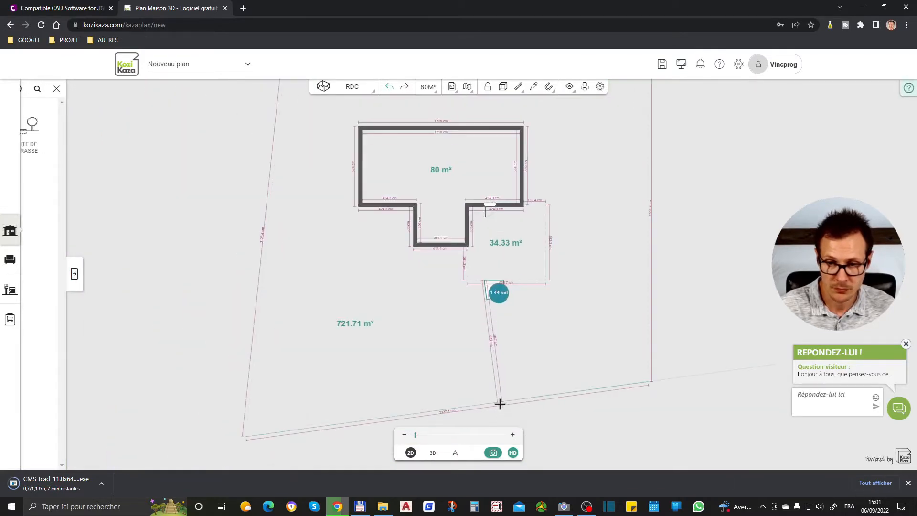
{"action": "left_click", "coordinate": [500, 405]}
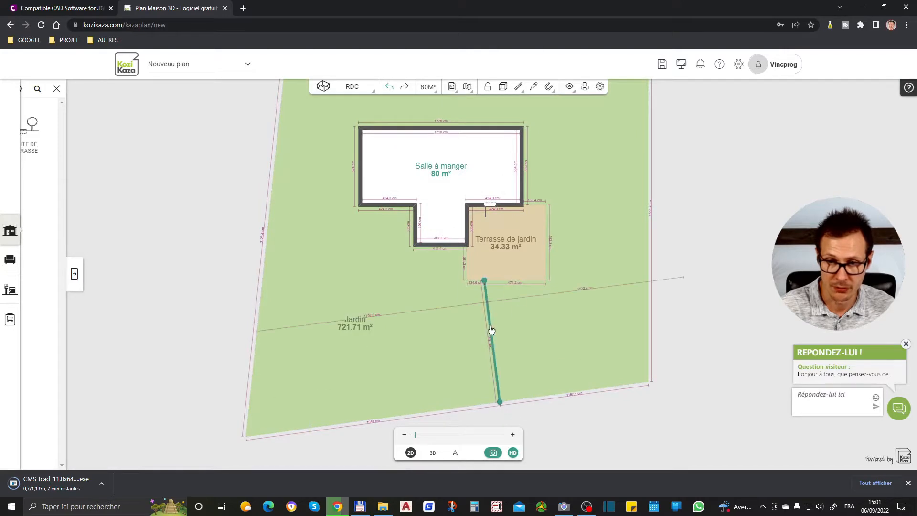
Apply a 947 cm length in both directions (Deux sens) to the slanted driveway line, and view the plan in 3D.
{"action": "scroll", "coordinate": [509, 358], "scroll_direction": "up", "scroll_amount": 2}
{"action": "scroll", "coordinate": [525, 373], "scroll_direction": "up", "scroll_amount": 2}
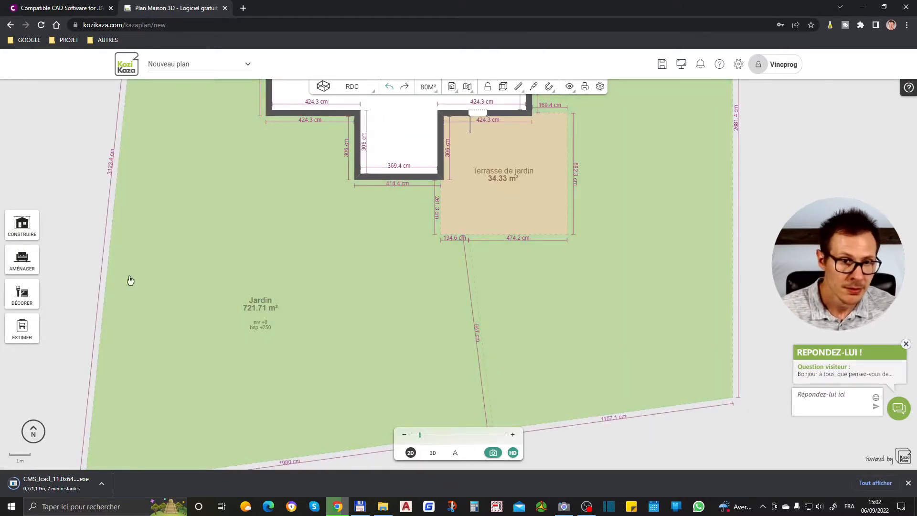
{"action": "left_click", "coordinate": [476, 333]}
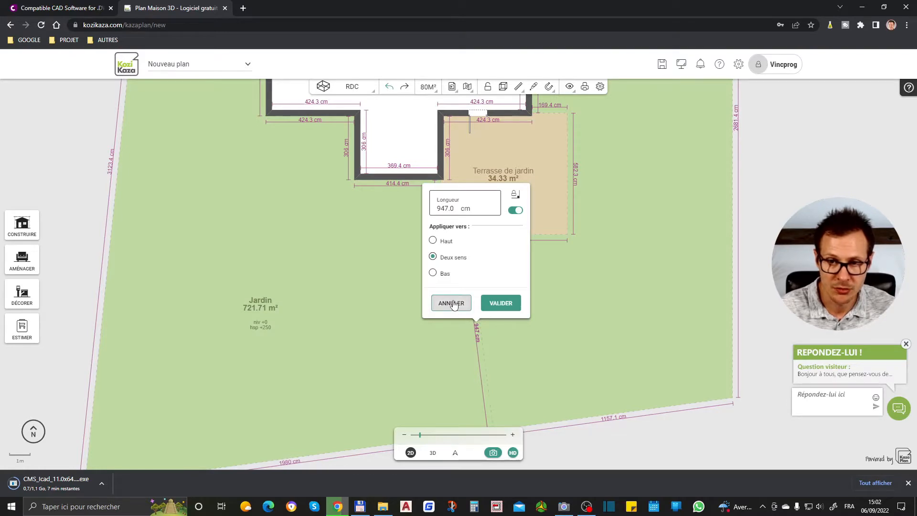
{"action": "left_click", "coordinate": [500, 307]}
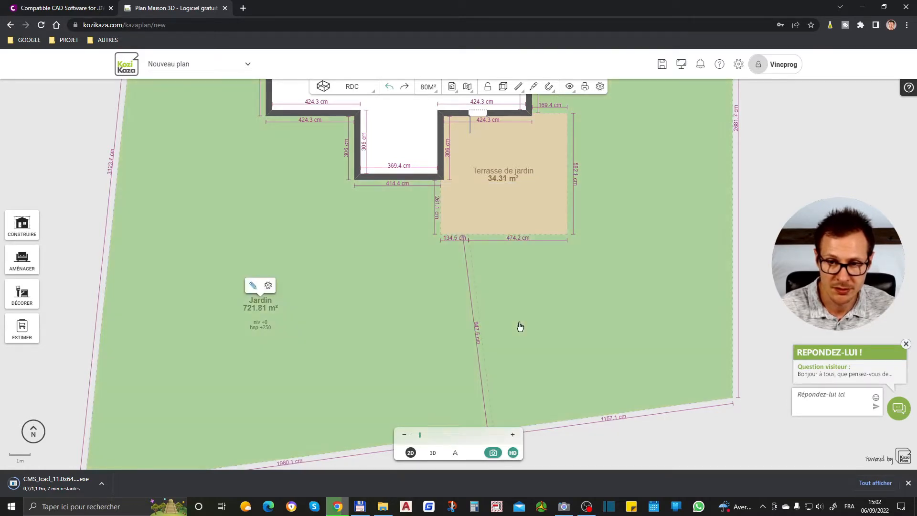
{"action": "left_click", "coordinate": [433, 453]}
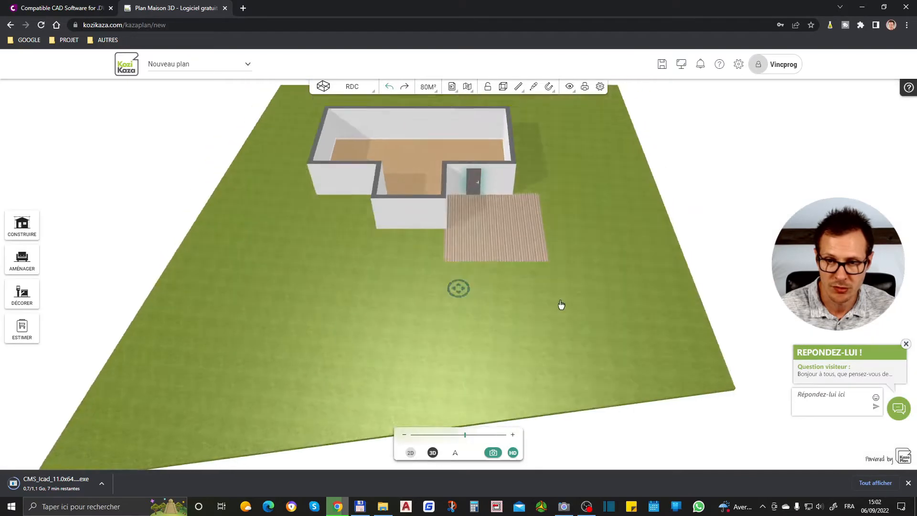
{"action": "mouse_move", "coordinate": [507, 321]}
{"action": "left_mouse_down"}
{"action": "mouse_move", "coordinate": [512, 415]}
{"action": "mouse_move", "coordinate": [457, 393]}
{"action": "mouse_move", "coordinate": [481, 285]}
{"action": "mouse_move", "coordinate": [488, 322]}
{"action": "left_mouse_up"}
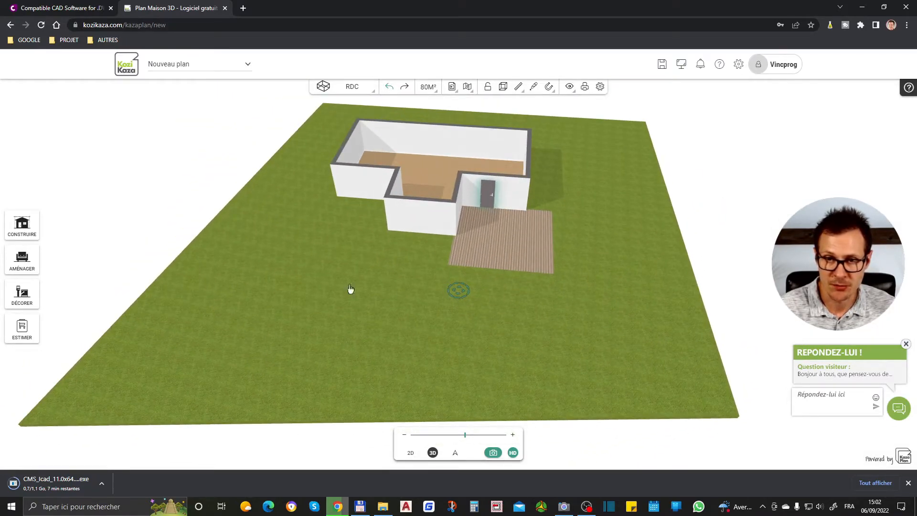
Draw a second, straight driveway boundary line about 964 cm long from the terrace to the garden's front boundary, closing off the driveway area.
{"action": "left_click", "coordinate": [22, 224]}
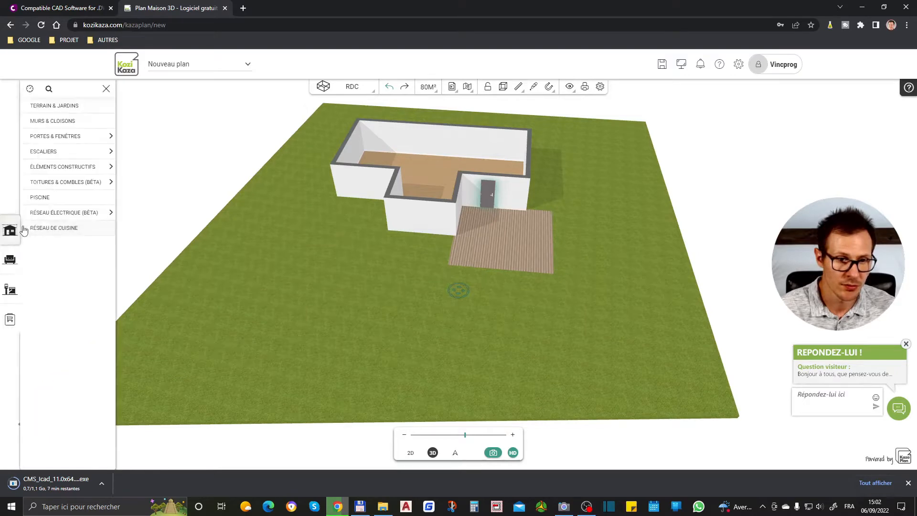
{"action": "left_click", "coordinate": [69, 106]}
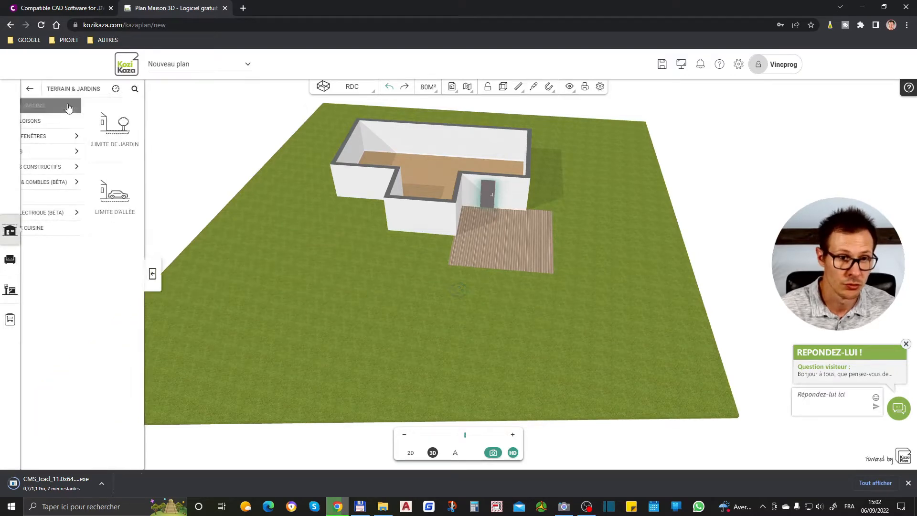
{"action": "left_click", "coordinate": [66, 200]}
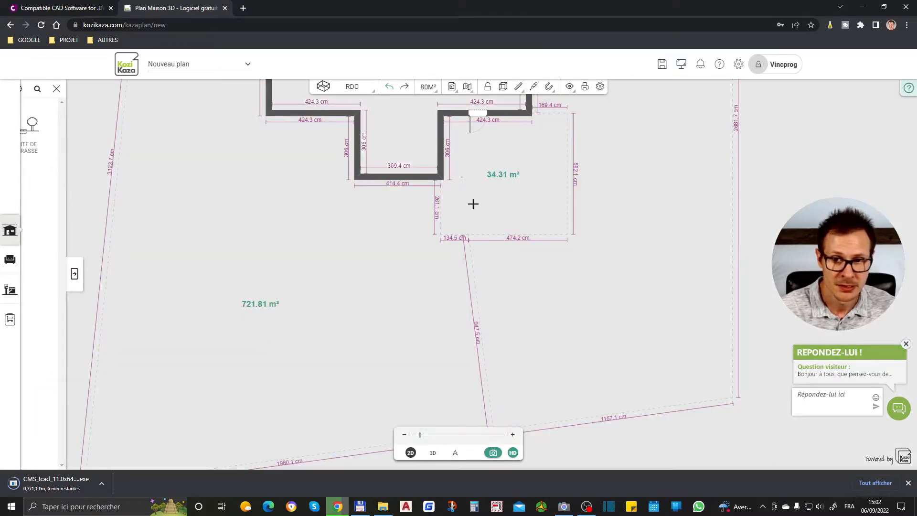
{"action": "scroll", "coordinate": [476, 295], "scroll_direction": "down", "scroll_amount": 2}
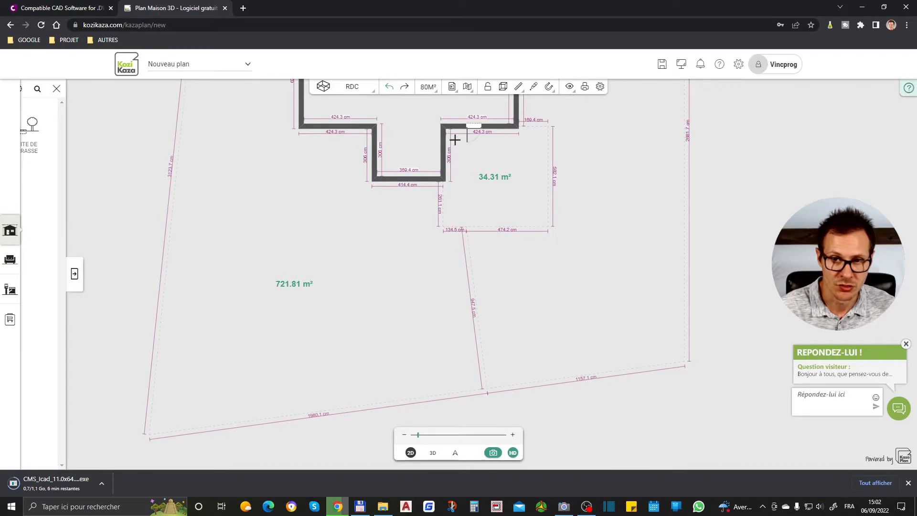
{"action": "left_click", "coordinate": [457, 223]}
{"action": "scroll", "coordinate": [456, 220], "scroll_direction": "down", "scroll_amount": 2}
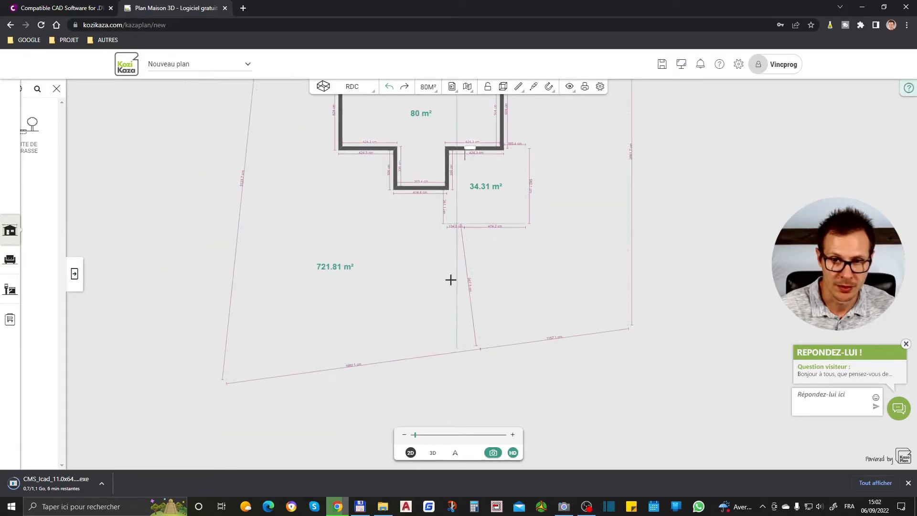
{"action": "left_click", "coordinate": [454, 350]}
{"action": "scroll", "coordinate": [522, 338], "scroll_direction": "up", "scroll_amount": 1}
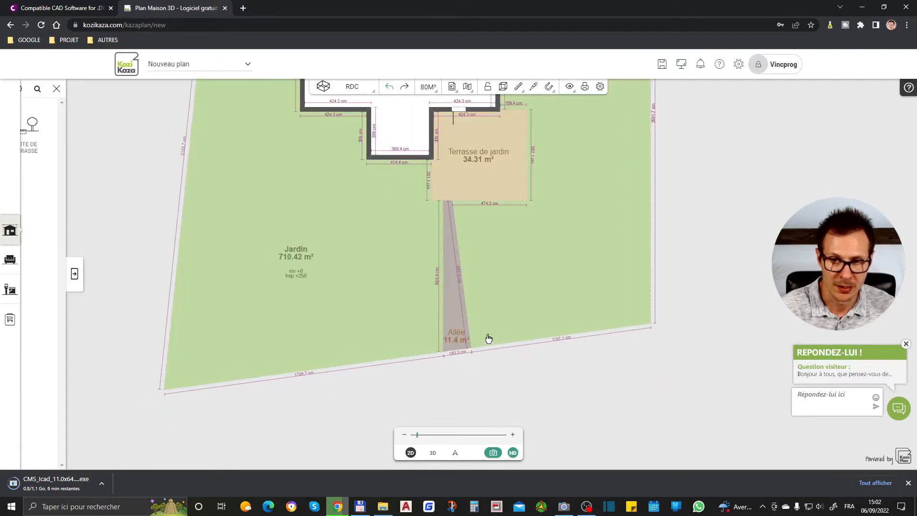
Widen the driveway to about 225 cm at the terrace by moving its slanted side away from the straight side.
{"action": "scroll", "coordinate": [473, 277], "scroll_direction": "up", "scroll_amount": 1}
{"action": "left_click", "coordinate": [452, 200]}
{"action": "left_click_drag", "start_coordinate": [451, 188], "coordinate": [486, 194]}
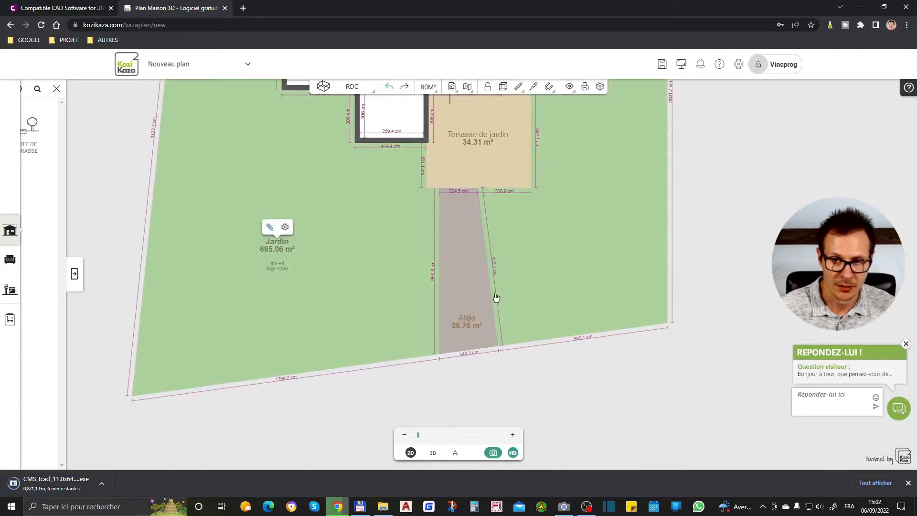
{"action": "left_click", "coordinate": [453, 287]}
{"action": "left_click", "coordinate": [529, 242]}
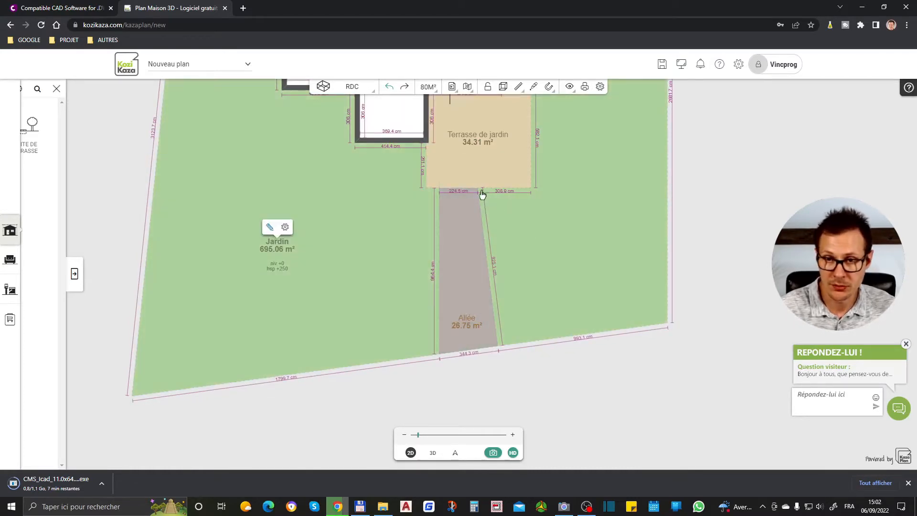
{"action": "left_click", "coordinate": [457, 237]}
{"action": "left_click", "coordinate": [528, 229]}
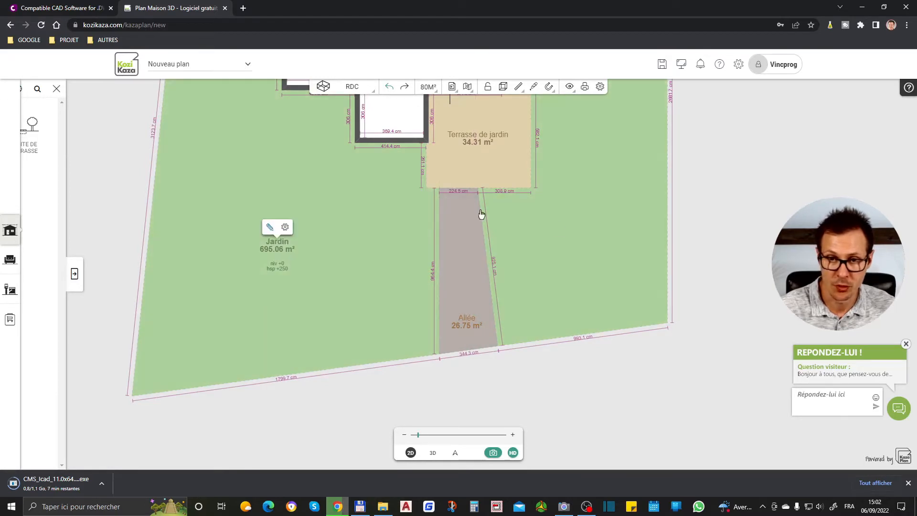
{"action": "left_click", "coordinate": [471, 292]}
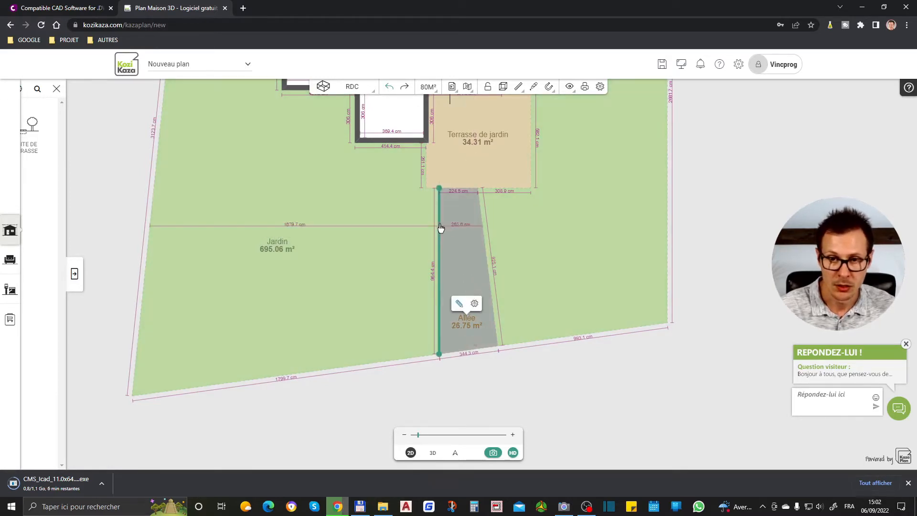
{"action": "mouse_move", "coordinate": [34, 168]}
{"action": "left_click", "coordinate": [60, 193]}
{"action": "scroll", "coordinate": [492, 191], "scroll_direction": "up", "scroll_amount": 5}
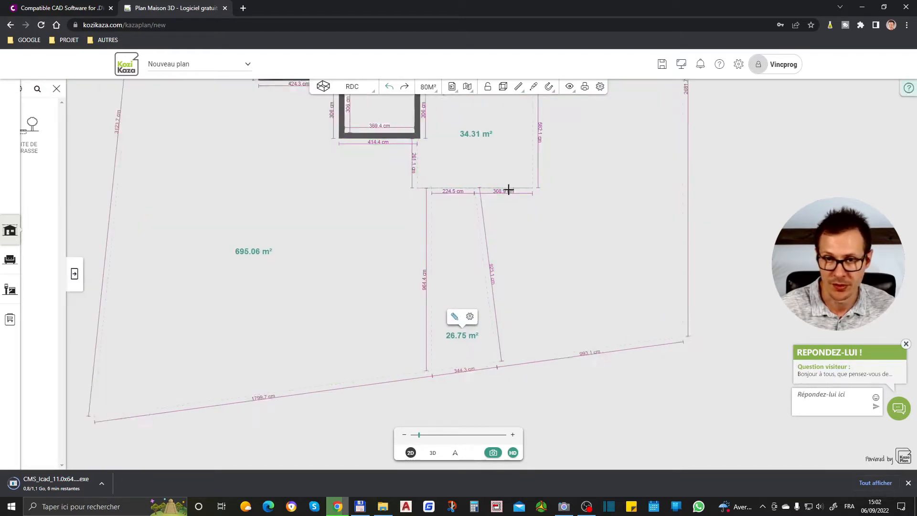
{"action": "key", "text": "Escape"}
{"action": "scroll", "coordinate": [474, 200], "scroll_direction": "down", "scroll_amount": 3}
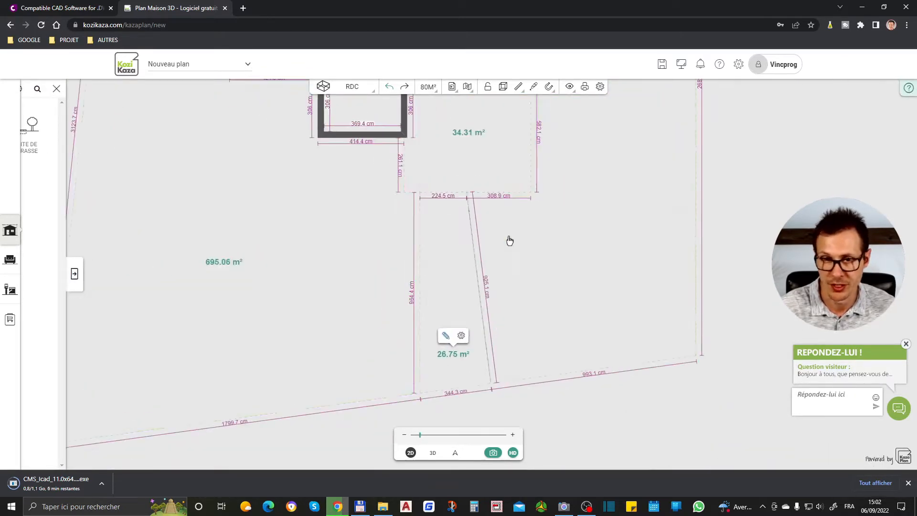
{"action": "key", "text": "Escape"}
Examine the terrace and driveway from several angles in 3D, and return to the 2D plan.
{"action": "scroll", "coordinate": [497, 293], "scroll_direction": "down", "scroll_amount": 2}
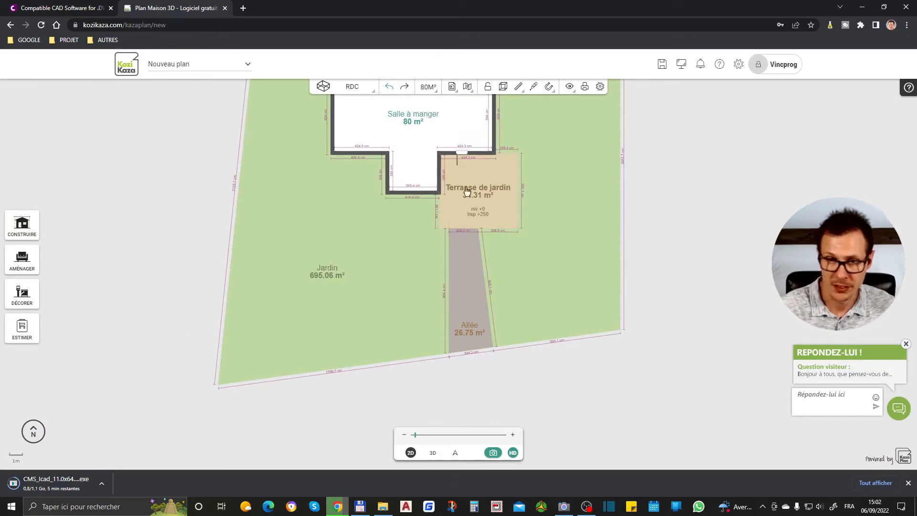
{"action": "scroll", "coordinate": [529, 244], "scroll_direction": "up", "scroll_amount": 1}
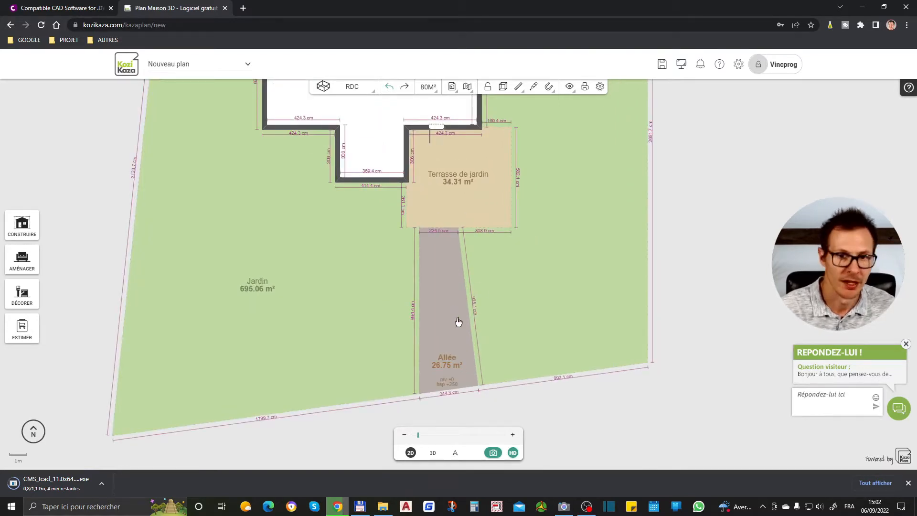
{"action": "scroll", "coordinate": [476, 343], "scroll_direction": "down", "scroll_amount": 1}
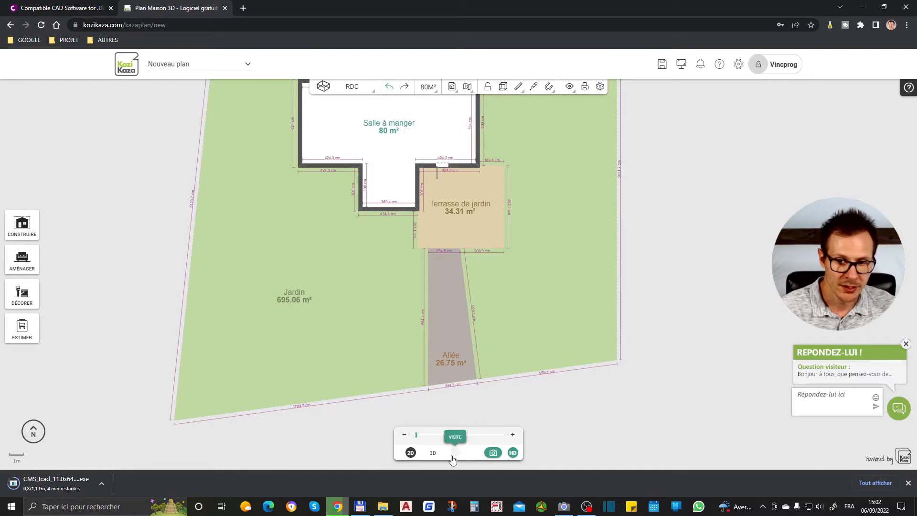
{"action": "left_click", "coordinate": [432, 452]}
{"action": "left_click_drag", "start_coordinate": [519, 333], "coordinate": [364, 303]}
{"action": "scroll", "coordinate": [379, 310], "scroll_direction": "up", "scroll_amount": 3}
{"action": "scroll", "coordinate": [397, 335], "scroll_direction": "down", "scroll_amount": 2}
{"action": "left_click_drag", "start_coordinate": [385, 348], "coordinate": [557, 352]}
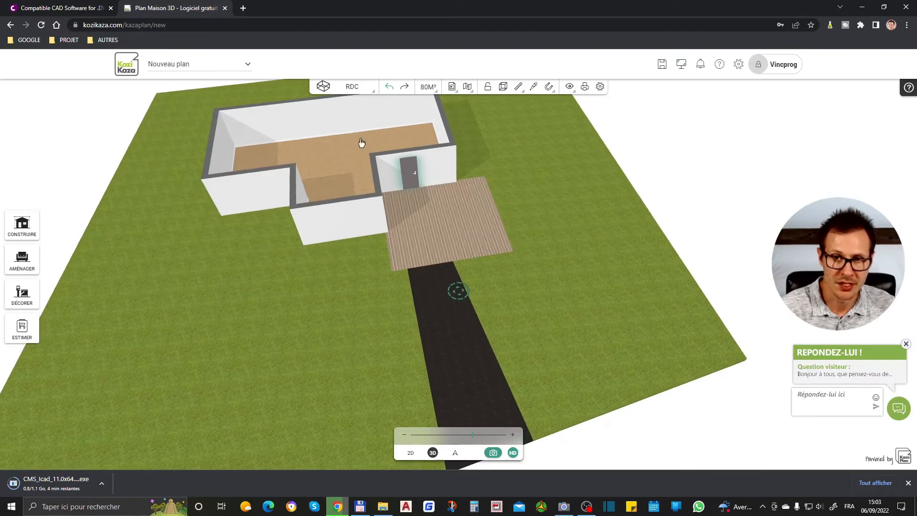
{"action": "scroll", "coordinate": [439, 240], "scroll_direction": "up", "scroll_amount": 3}
{"action": "scroll", "coordinate": [436, 242], "scroll_direction": "down", "scroll_amount": 3}
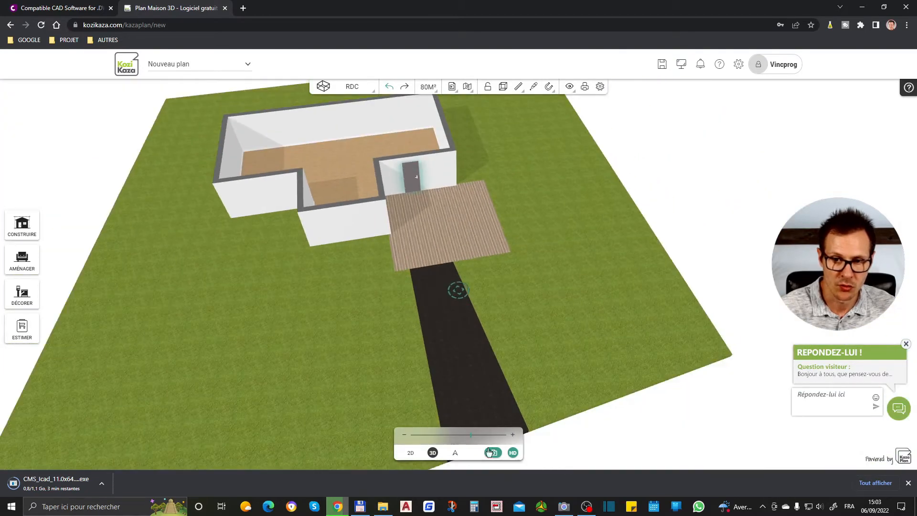
{"action": "left_click", "coordinate": [414, 456]}
{"action": "scroll", "coordinate": [557, 272], "scroll_direction": "down", "scroll_amount": 2}
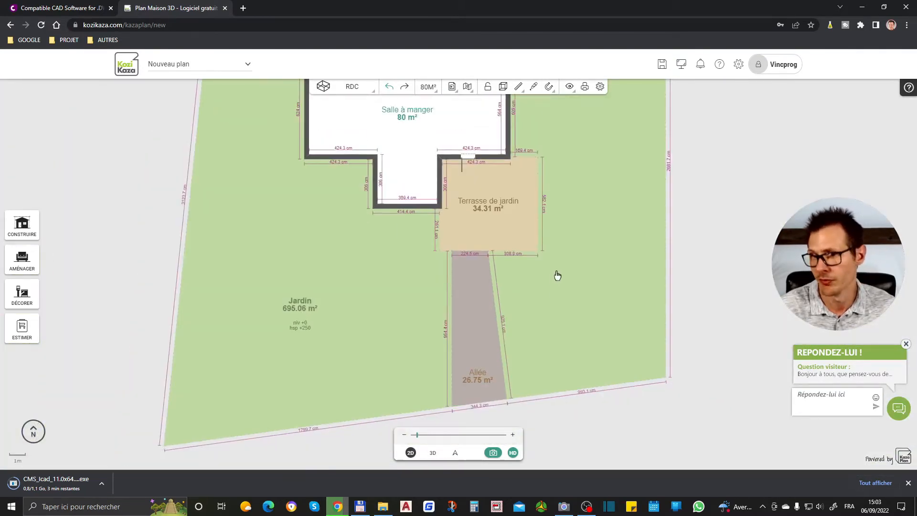
Open the decorating (Décorer) catalogue, isolate the garden terrace in room mode and open its parameters.
{"action": "left_click", "coordinate": [28, 297]}
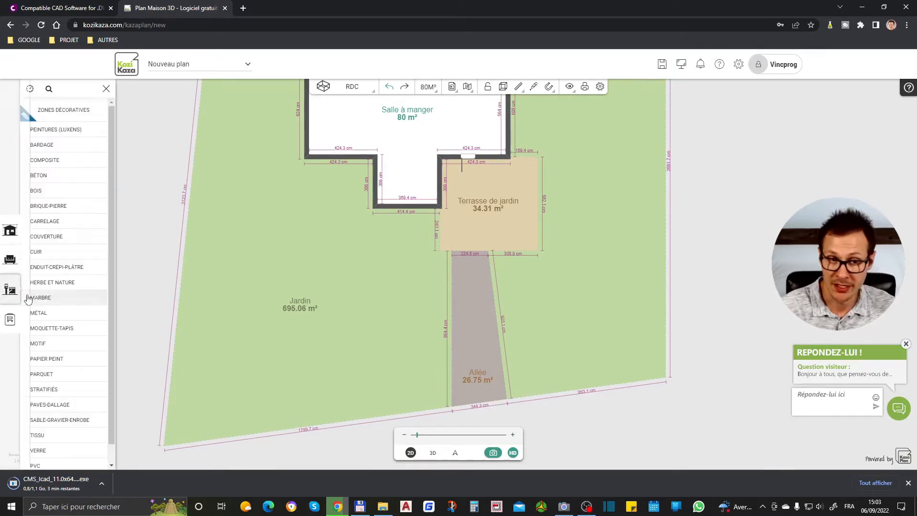
{"action": "left_click", "coordinate": [482, 239]}
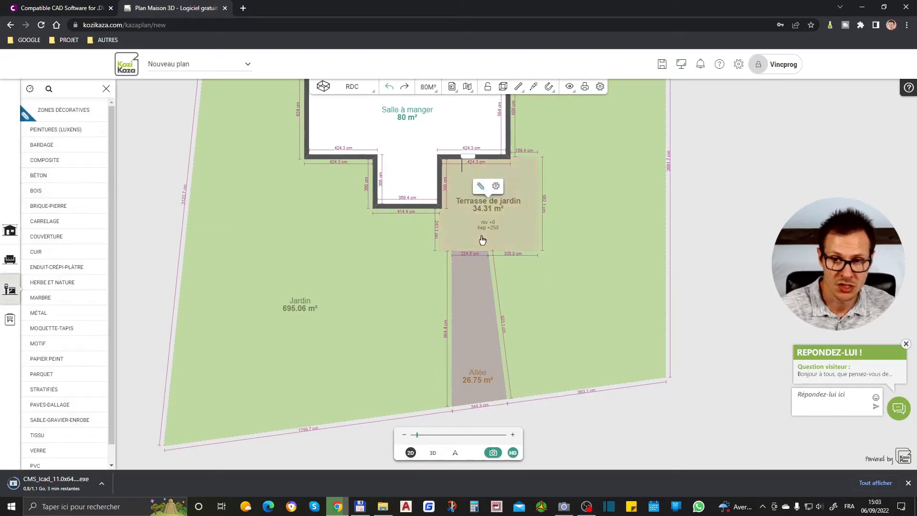
{"action": "left_click", "coordinate": [481, 186]}
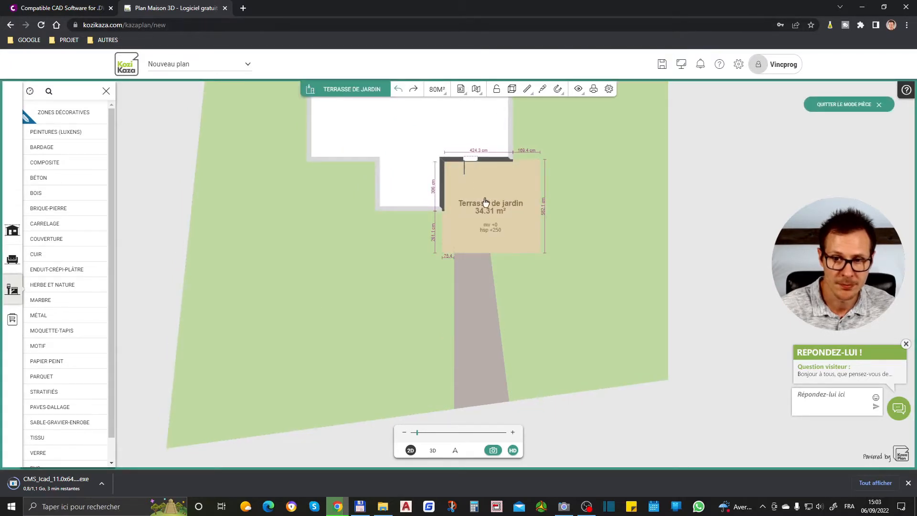
{"action": "left_click", "coordinate": [486, 201]}
{"action": "left_click", "coordinate": [491, 190]}
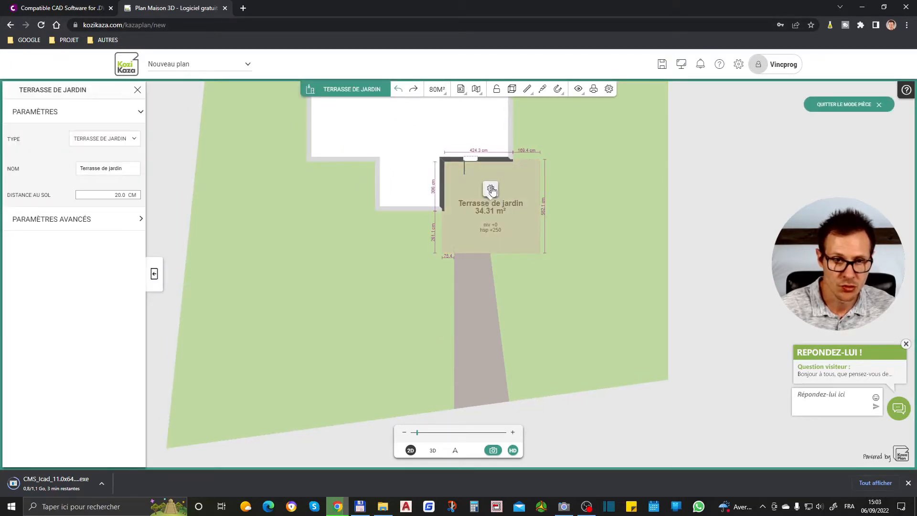
Check the skirting (Plinthe) options and styles in the garden terrace's advanced parameters, and close them without changing anything.
{"action": "left_click", "coordinate": [77, 221]}
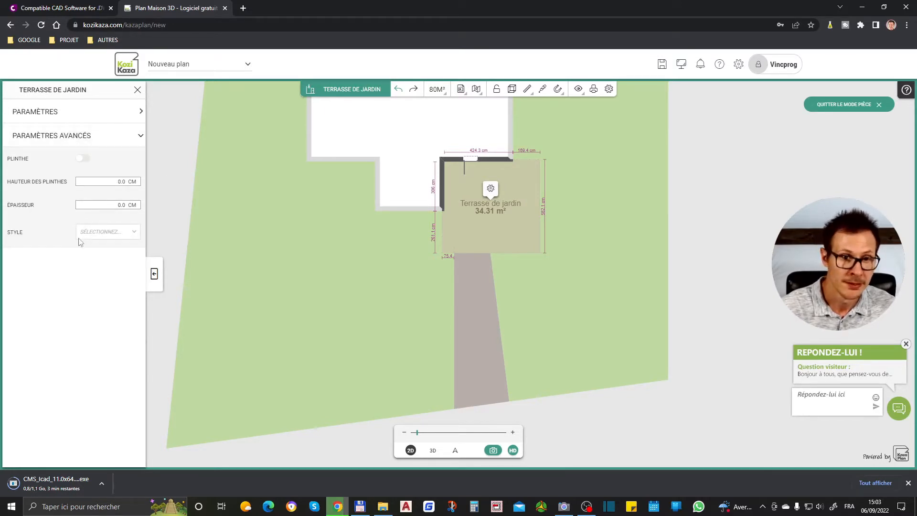
{"action": "left_click", "coordinate": [114, 234]}
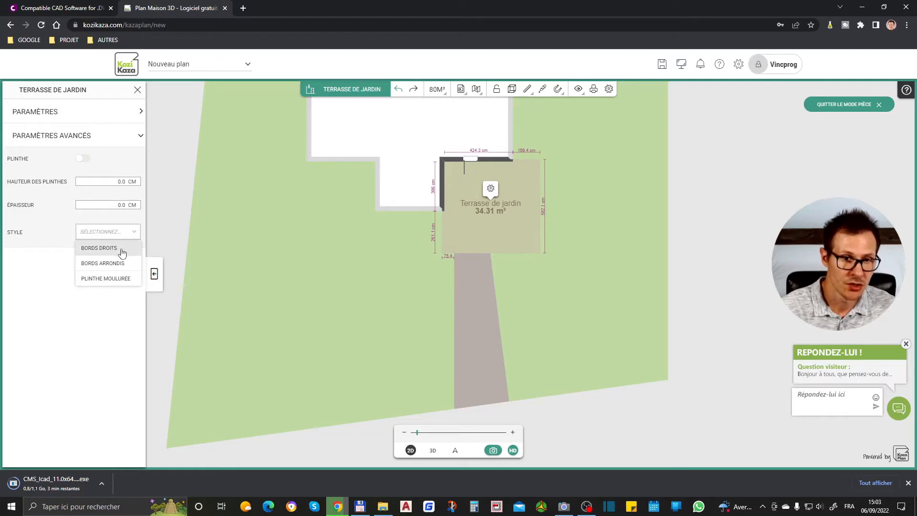
{"action": "left_click", "coordinate": [289, 245]}
{"action": "left_click", "coordinate": [516, 246]}
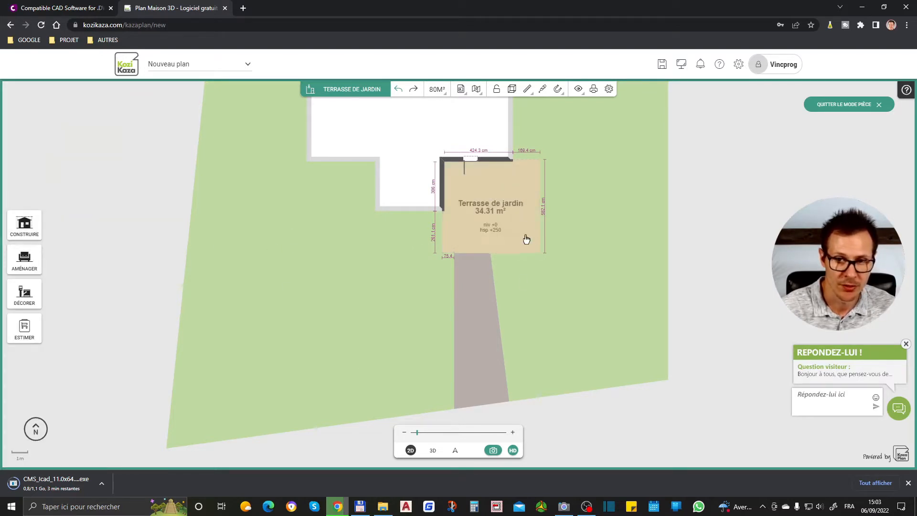
Apply a light, nearly white square tile from the Carrelage decorating category to the garden terrace's floor.
{"action": "left_click", "coordinate": [39, 287]}
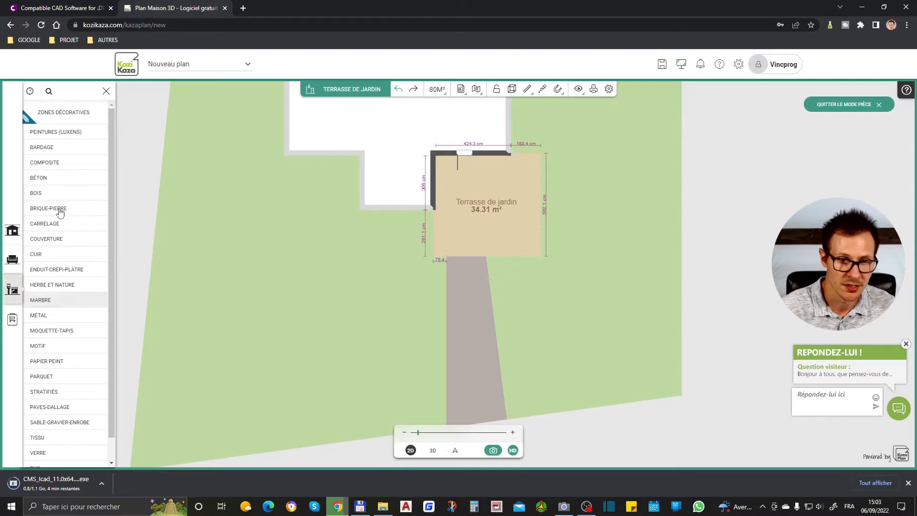
{"action": "left_click", "coordinate": [52, 226]}
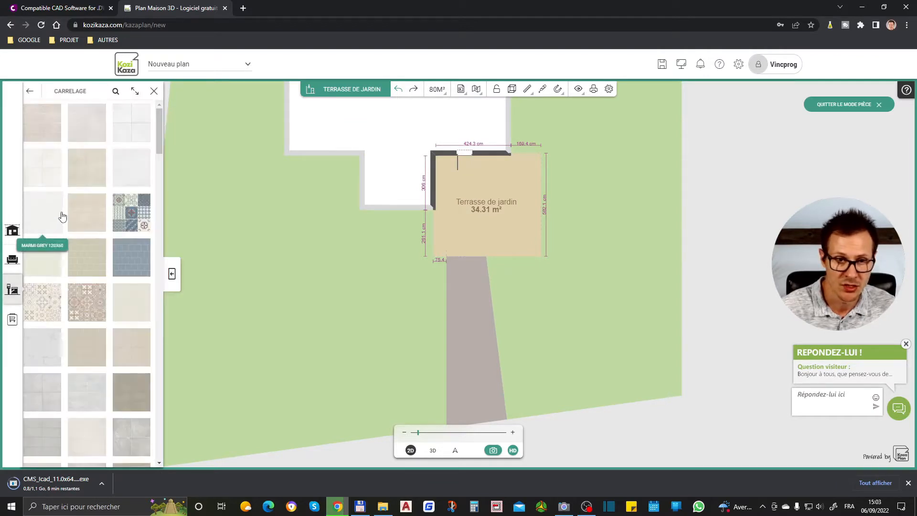
{"action": "left_click", "coordinate": [129, 141]}
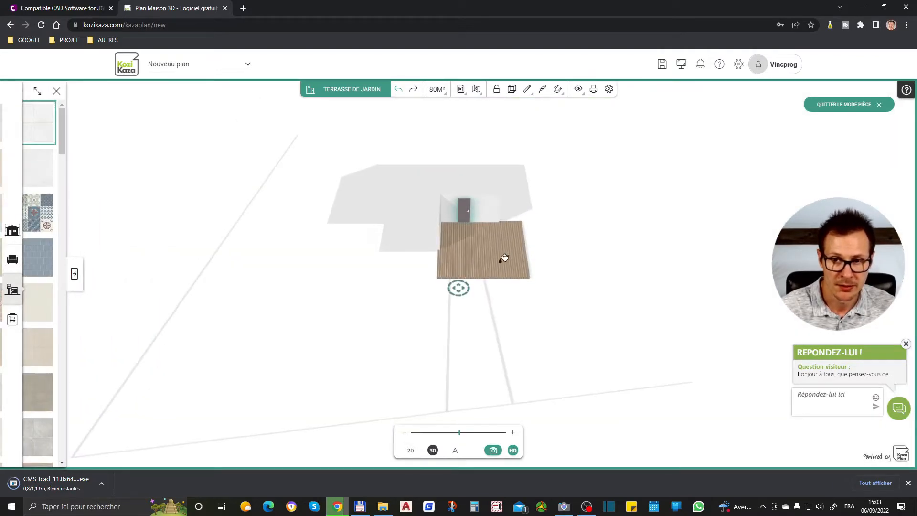
{"action": "left_click", "coordinate": [454, 249]}
Cover both sections of the terrace slab's front edge with the same light tile.
{"action": "scroll", "coordinate": [637, 301], "scroll_direction": "up", "scroll_amount": 5}
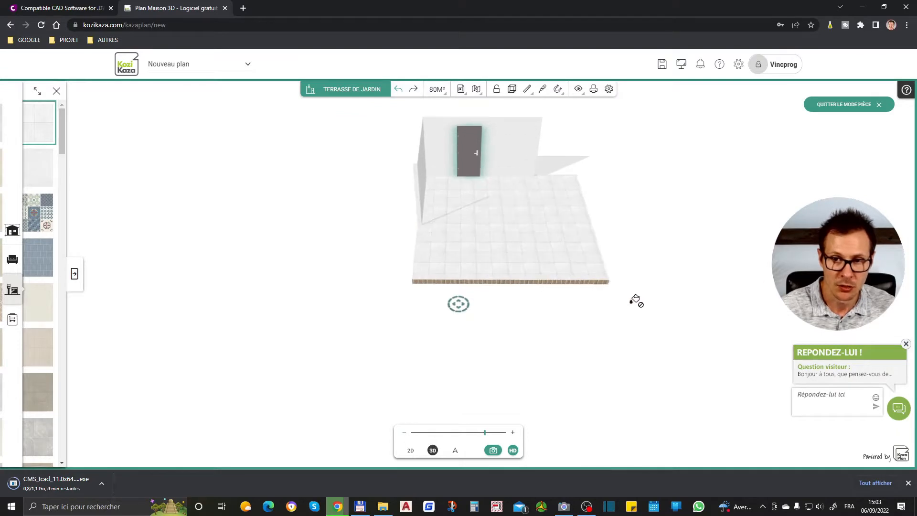
{"action": "left_click", "coordinate": [595, 290]}
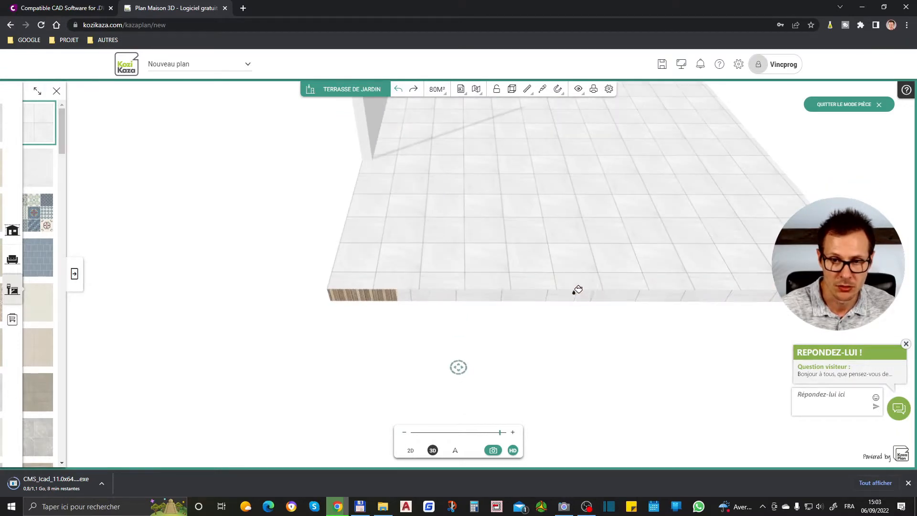
{"action": "left_click", "coordinate": [384, 292]}
{"action": "scroll", "coordinate": [496, 280], "scroll_direction": "down", "scroll_amount": 2}
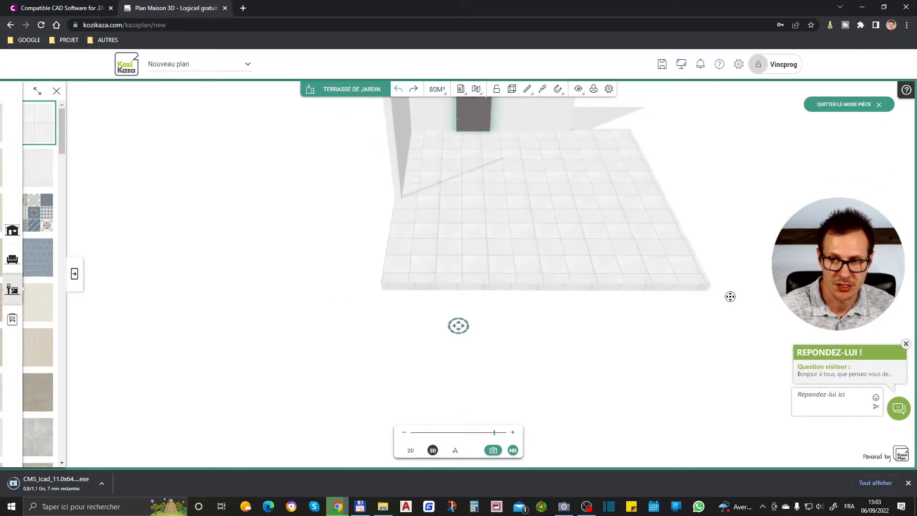
Cover the terrace's exposed outer side edge with the same light tile and check the slab from all sides.
{"action": "left_click_drag", "start_coordinate": [651, 289], "coordinate": [557, 264]}
{"action": "scroll", "coordinate": [544, 253], "scroll_direction": "down", "scroll_amount": 3}
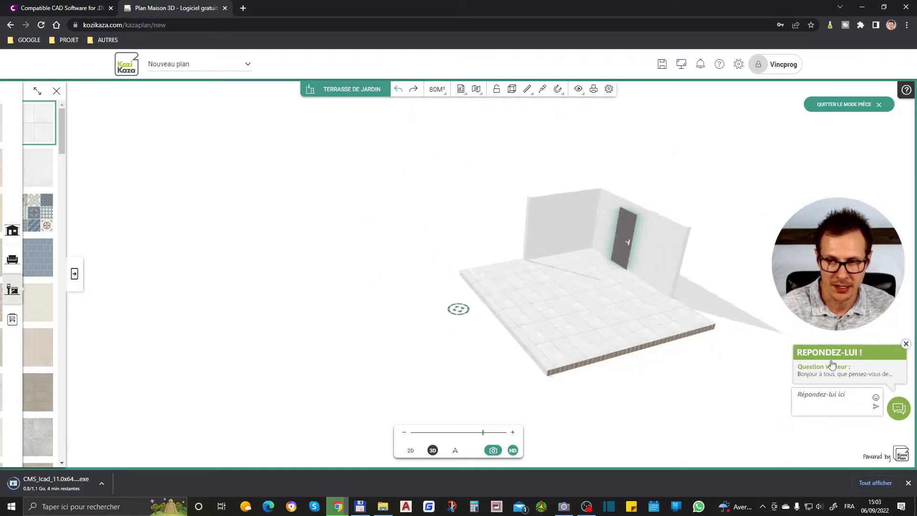
{"action": "scroll", "coordinate": [764, 363], "scroll_direction": "up", "scroll_amount": 2}
{"action": "scroll", "coordinate": [724, 416], "scroll_direction": "down", "scroll_amount": 3}
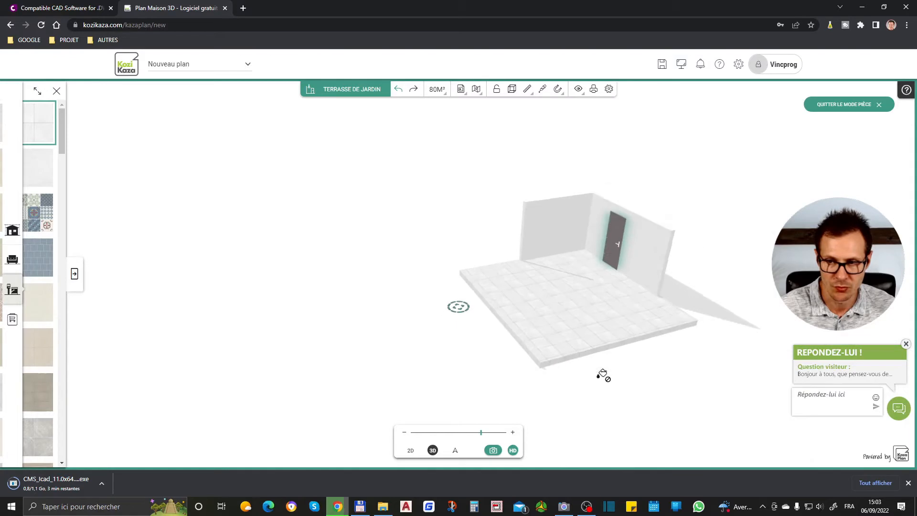
{"action": "scroll", "coordinate": [597, 294], "scroll_direction": "up", "scroll_amount": 2}
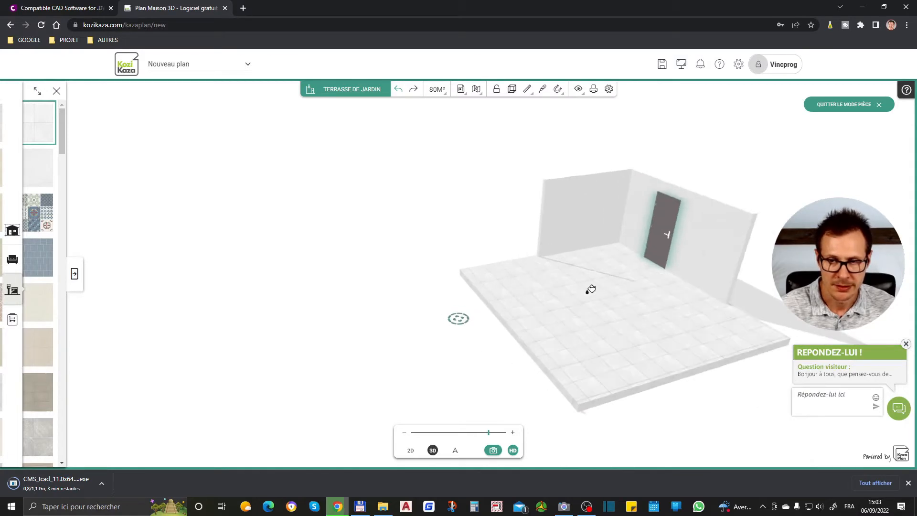
{"action": "left_click_drag", "start_coordinate": [666, 314], "coordinate": [820, 297]}
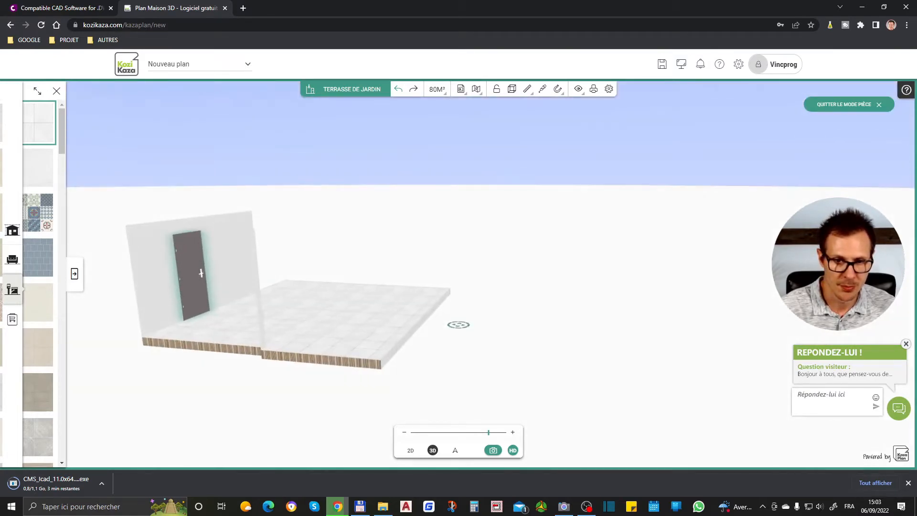
{"action": "left_click_drag", "start_coordinate": [585, 352], "coordinate": [351, 422]}
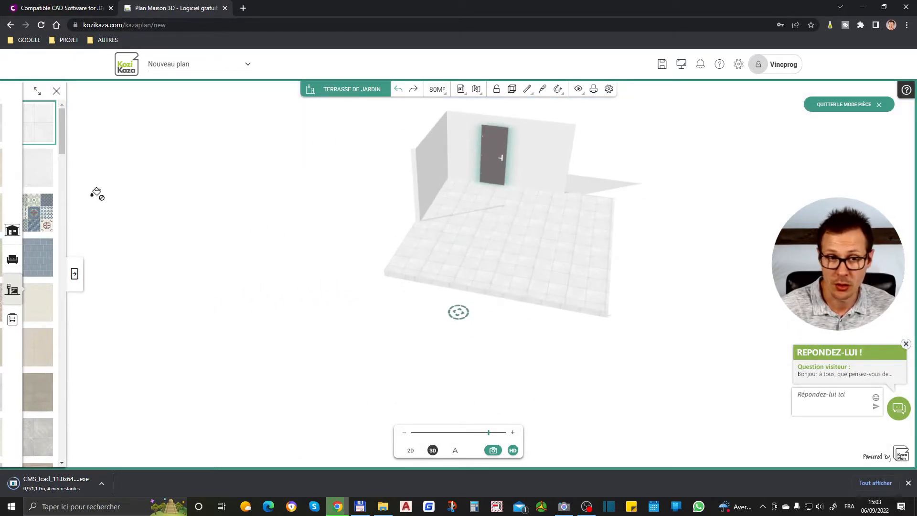
Close the tile catalogue and leave room mode, returning to the whole house and garden in 3D.
{"action": "left_click", "coordinate": [74, 274]}
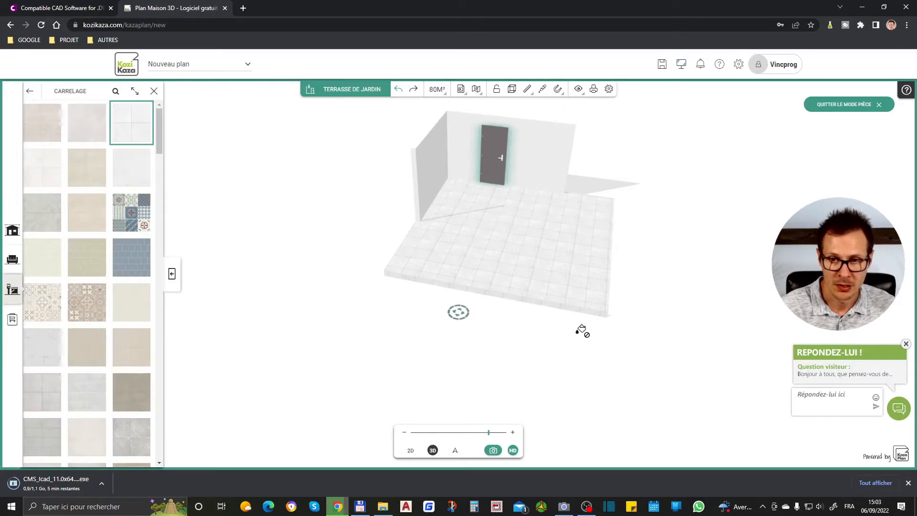
{"action": "left_click", "coordinate": [599, 368]}
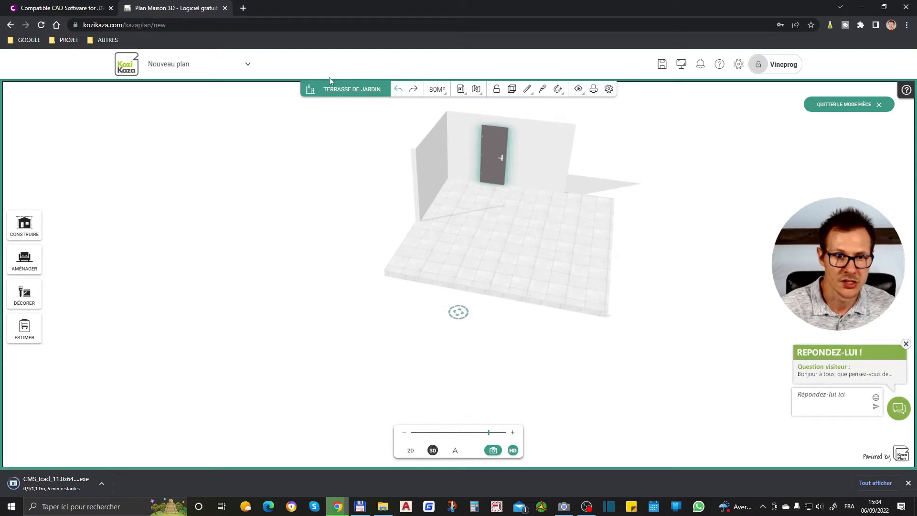
{"action": "left_click", "coordinate": [853, 107]}
{"action": "scroll", "coordinate": [498, 299], "scroll_direction": "up", "scroll_amount": 5}
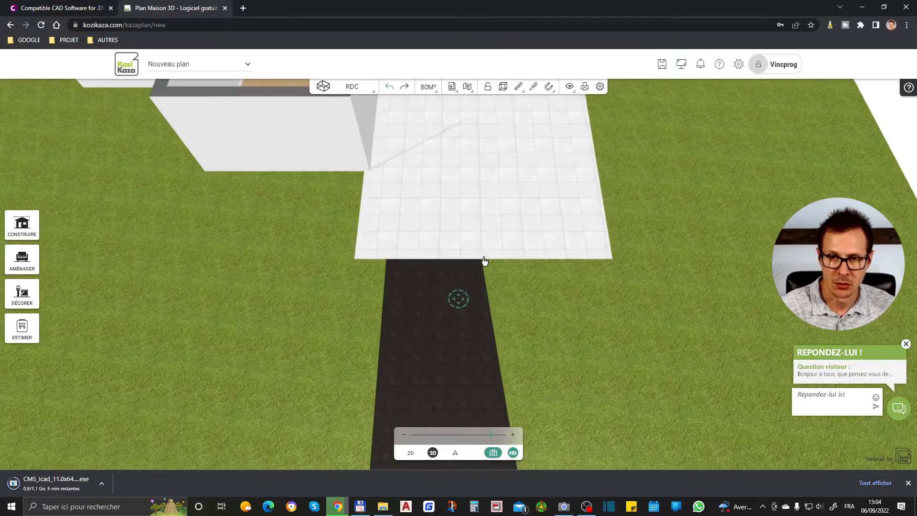
{"action": "scroll", "coordinate": [481, 277], "scroll_direction": "down", "scroll_amount": 3}
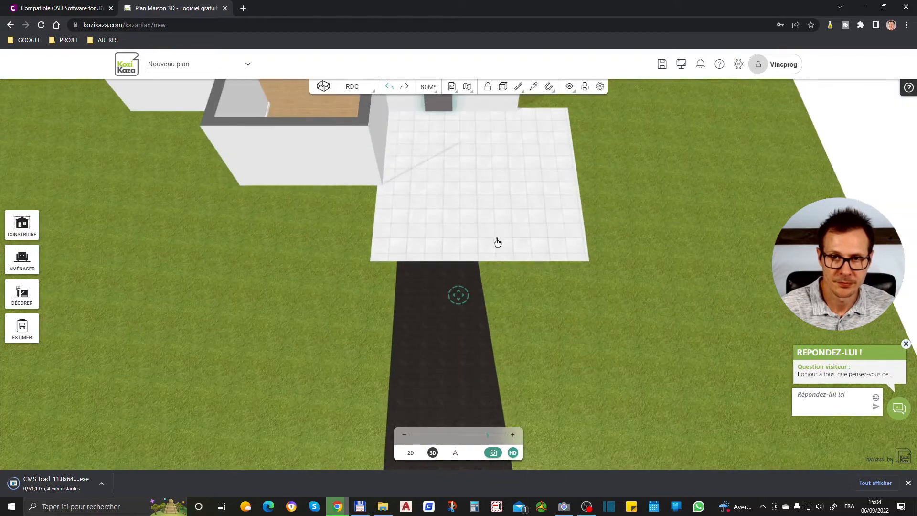
{"action": "left_click_drag", "start_coordinate": [536, 226], "coordinate": [505, 164]}
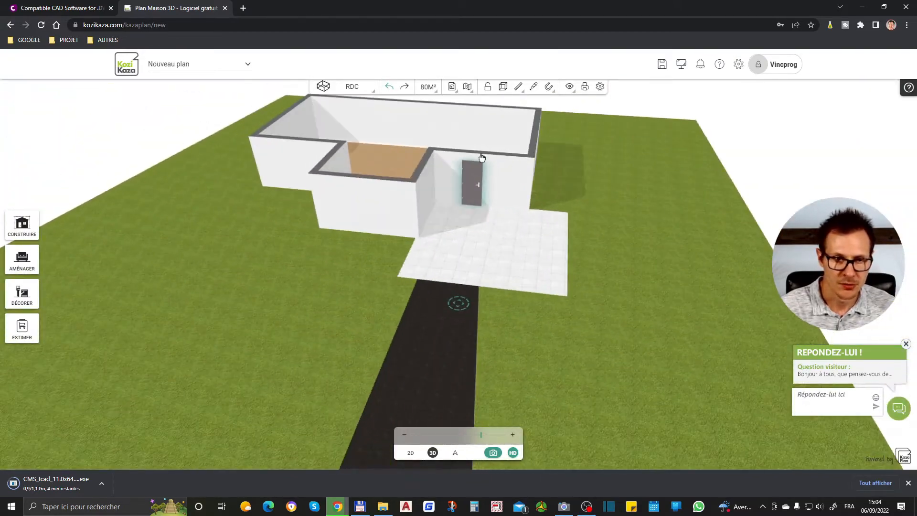
Apply a light grey stone texture from the Brique-Pierre decorating category to the driveway's surface.
{"action": "left_click", "coordinate": [33, 292]}
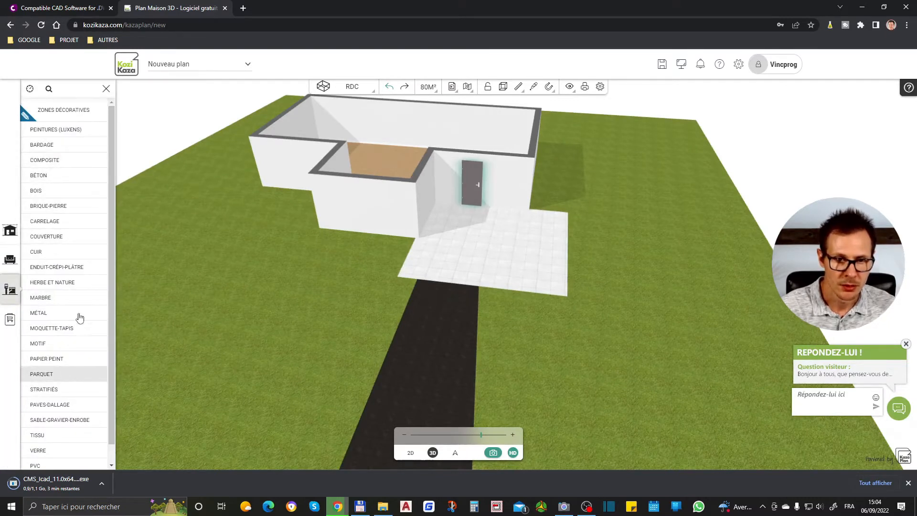
{"action": "left_click", "coordinate": [63, 205]}
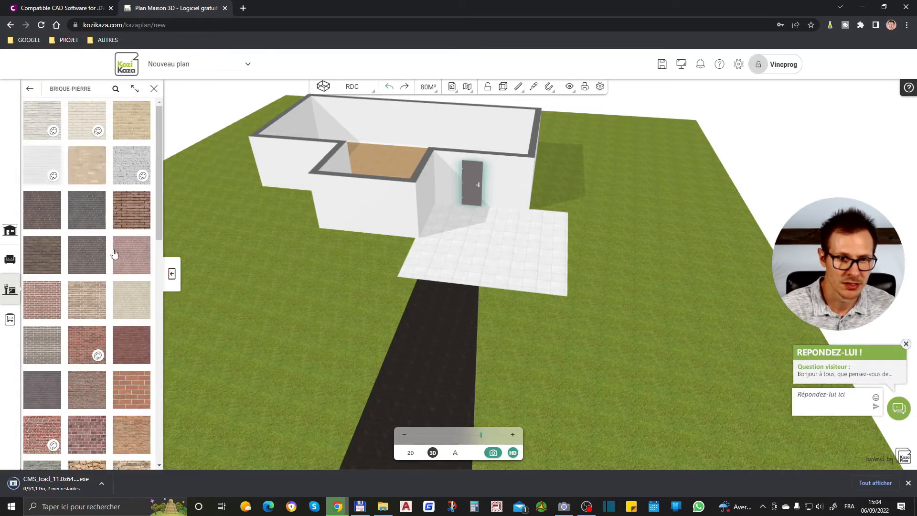
{"action": "left_click", "coordinate": [132, 177]}
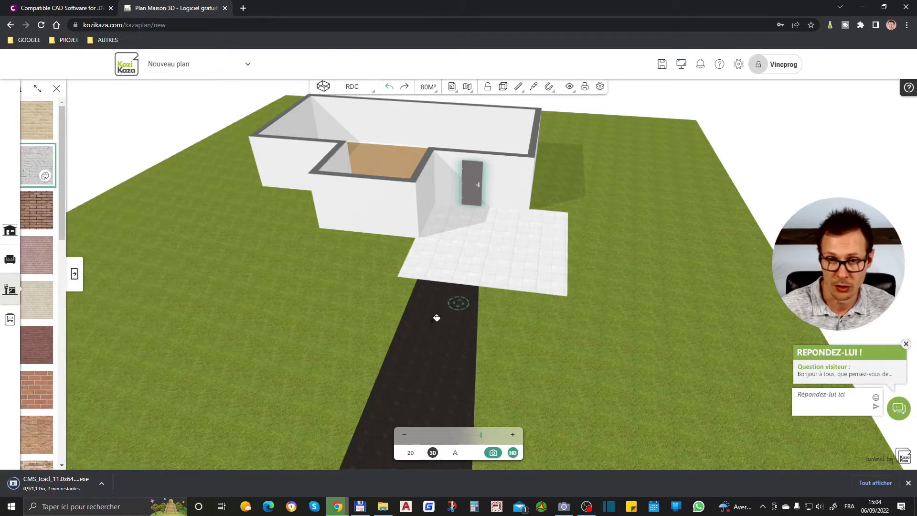
{"action": "left_click", "coordinate": [435, 318]}
{"action": "scroll", "coordinate": [480, 267], "scroll_direction": "down", "scroll_amount": 2}
{"action": "left_click", "coordinate": [481, 267]}
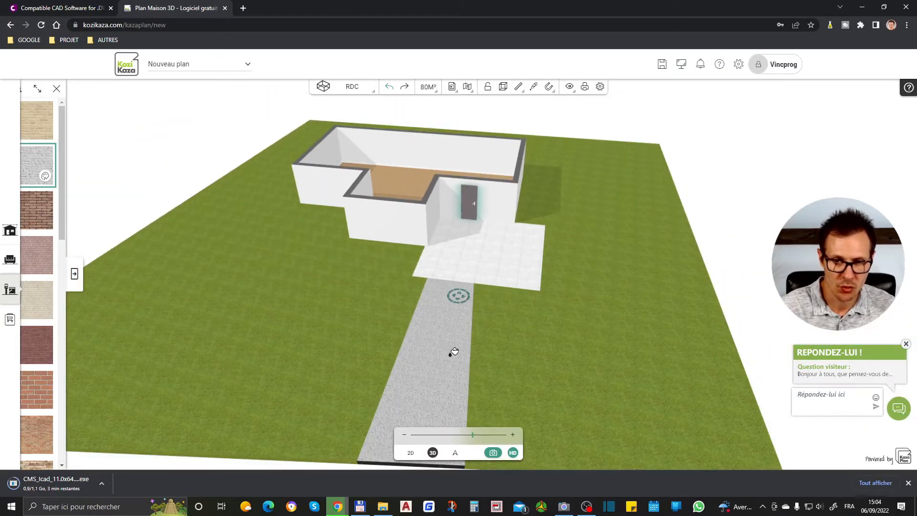
Cover the driveway's front edge at the garden boundary with the same grey stone, and return to the 2D plan.
{"action": "left_click_drag", "start_coordinate": [404, 360], "coordinate": [432, 270]}
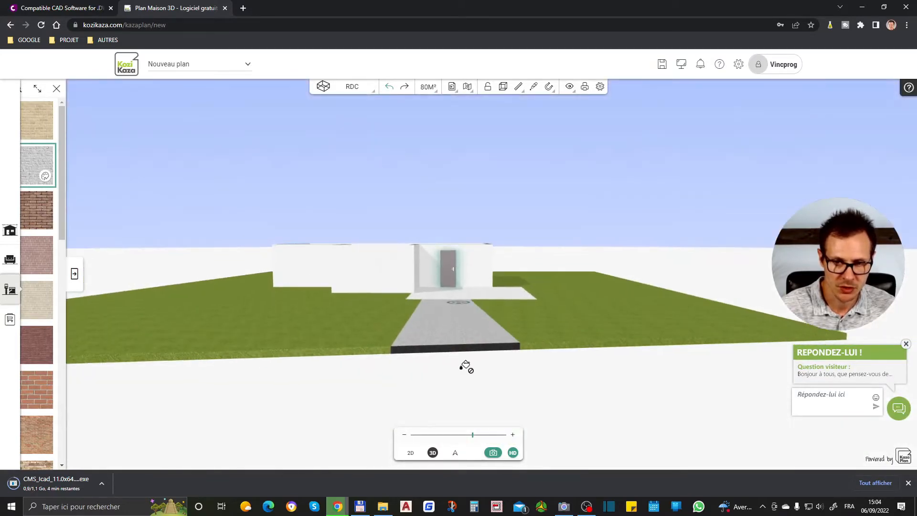
{"action": "scroll", "coordinate": [463, 371], "scroll_direction": "up", "scroll_amount": 2}
{"action": "scroll", "coordinate": [473, 377], "scroll_direction": "down", "scroll_amount": 3}
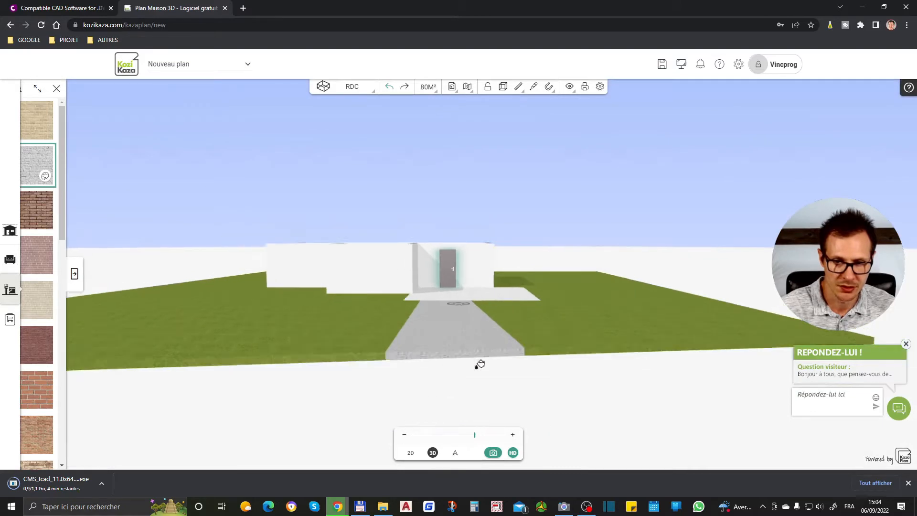
{"action": "left_click_drag", "start_coordinate": [385, 344], "coordinate": [351, 418]}
{"action": "left_click_drag", "start_coordinate": [368, 459], "coordinate": [357, 430]}
{"action": "scroll", "coordinate": [458, 390], "scroll_direction": "up", "scroll_amount": 2}
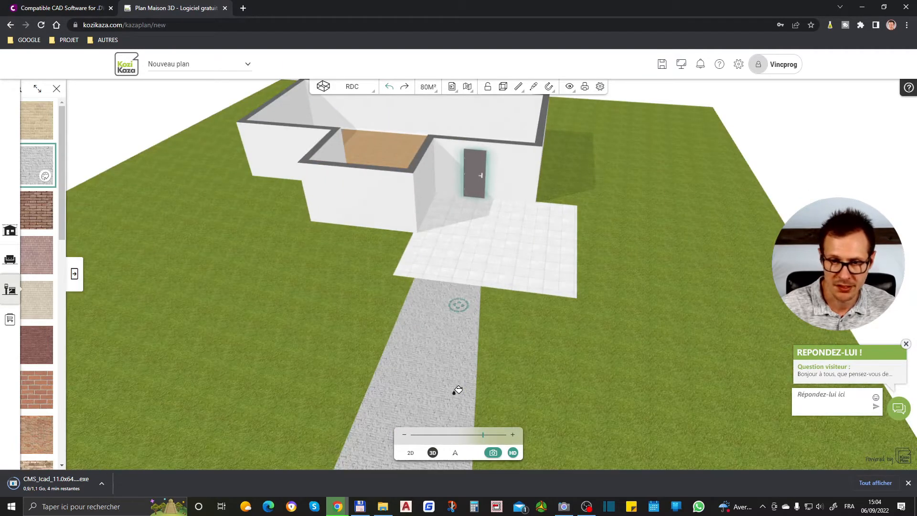
{"action": "left_click", "coordinate": [410, 453]}
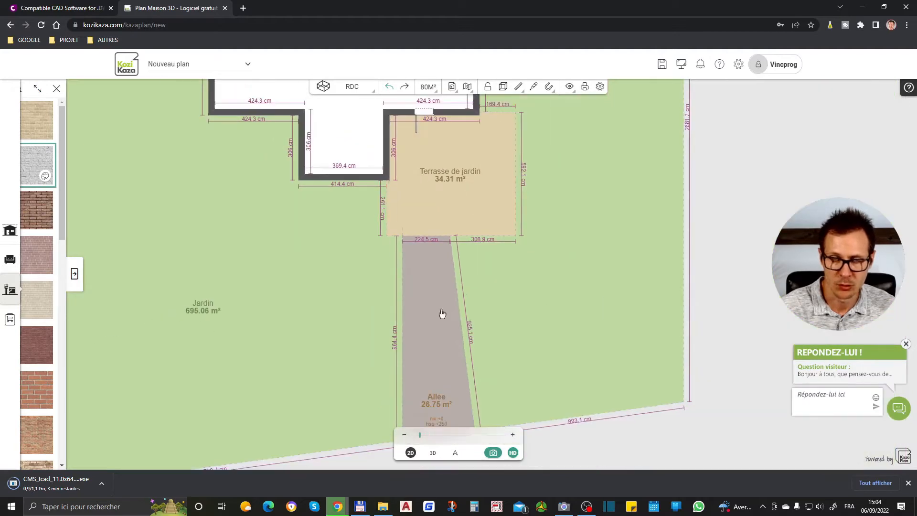
{"action": "scroll", "coordinate": [466, 313], "scroll_direction": "down", "scroll_amount": 2}
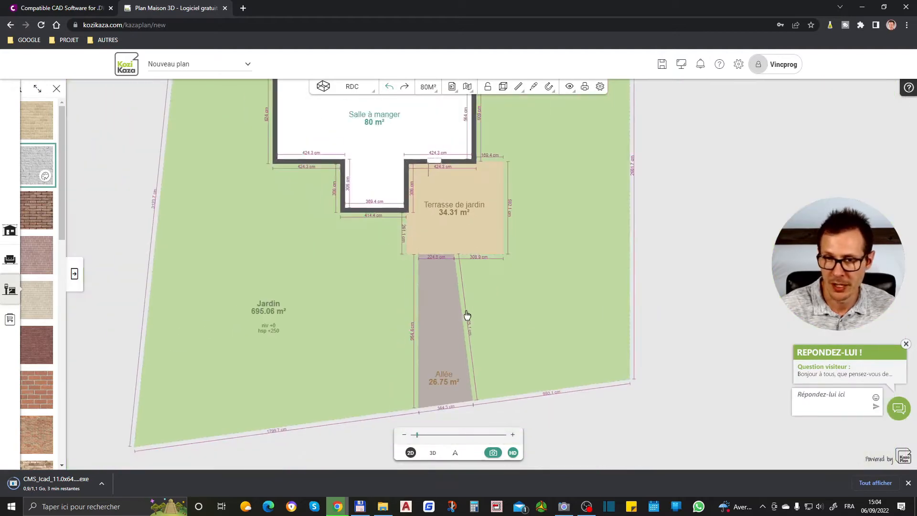
Examine the furnishing (Aménager) and building (Construire) catalogue categories, including the items under Éléments constructifs.
{"action": "left_click", "coordinate": [75, 274]}
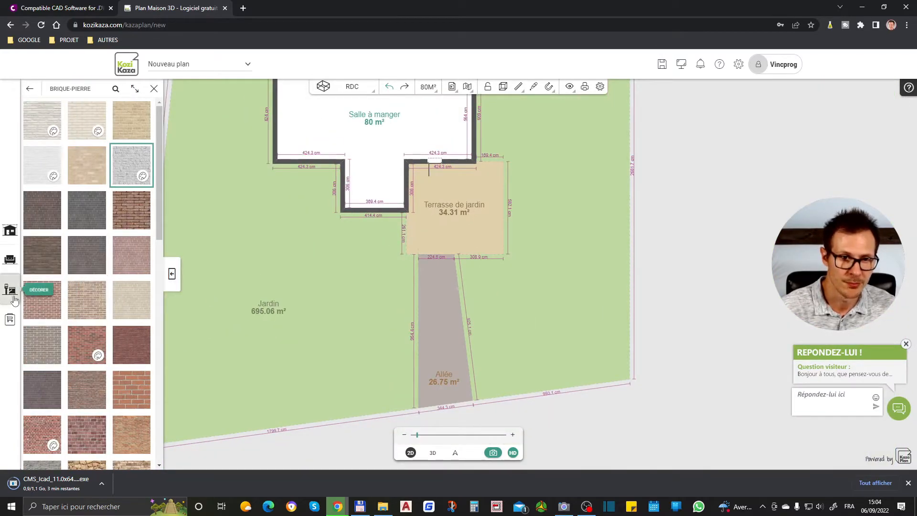
{"action": "left_click", "coordinate": [10, 260]}
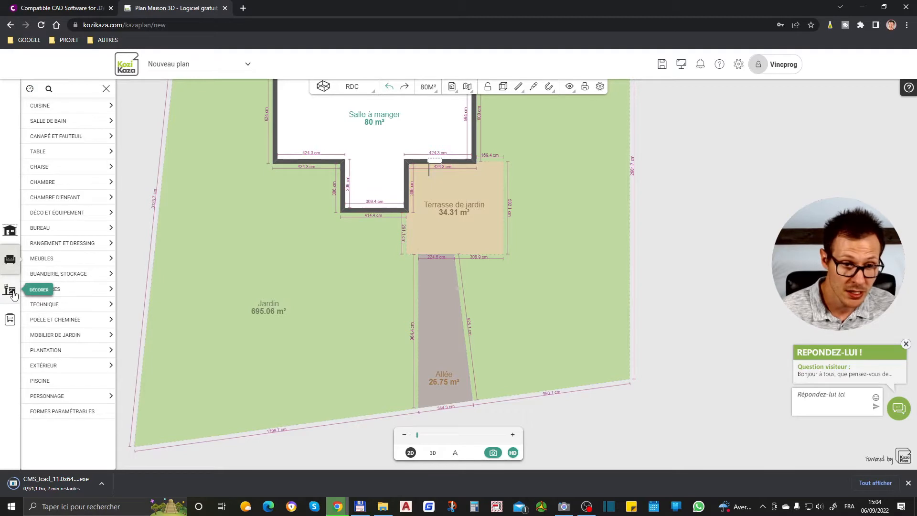
{"action": "left_click", "coordinate": [10, 260]}
{"action": "left_click", "coordinate": [13, 261]}
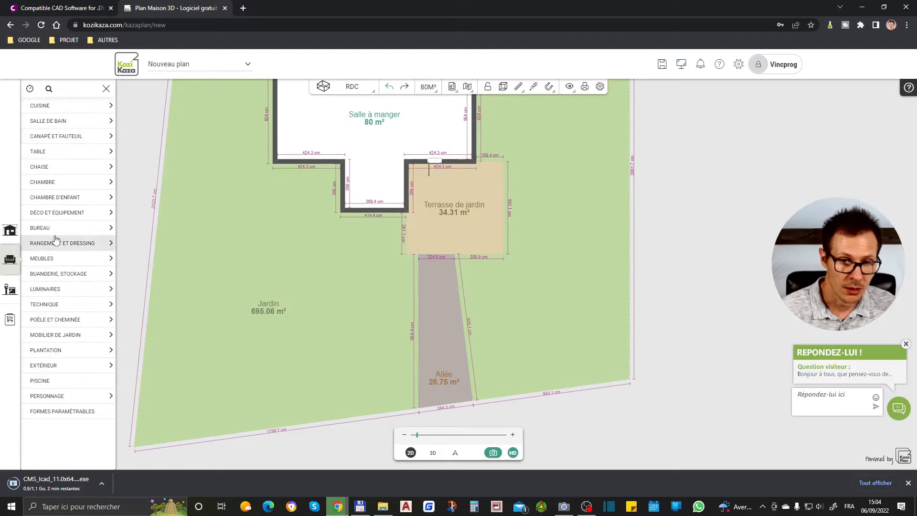
{"action": "scroll", "coordinate": [506, 369], "scroll_direction": "up", "scroll_amount": 1}
{"action": "scroll", "coordinate": [505, 368], "scroll_direction": "down", "scroll_amount": 1}
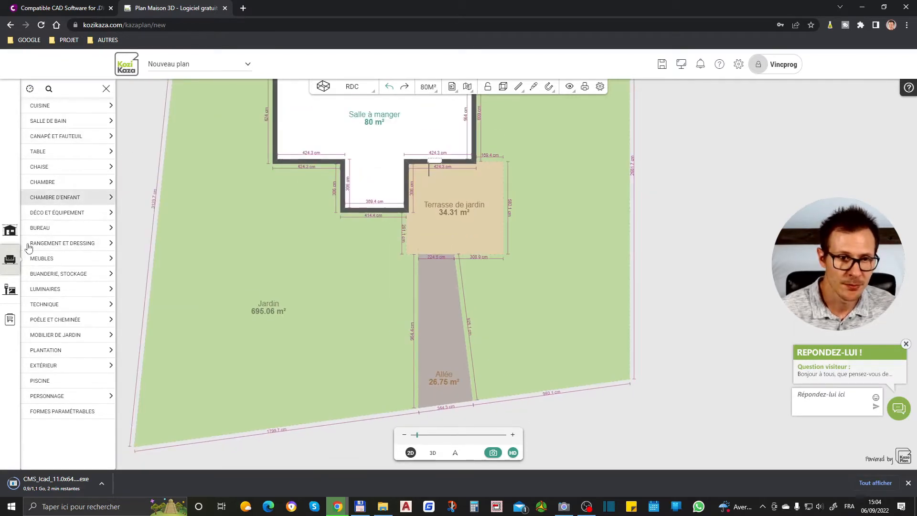
{"action": "left_click", "coordinate": [11, 234]}
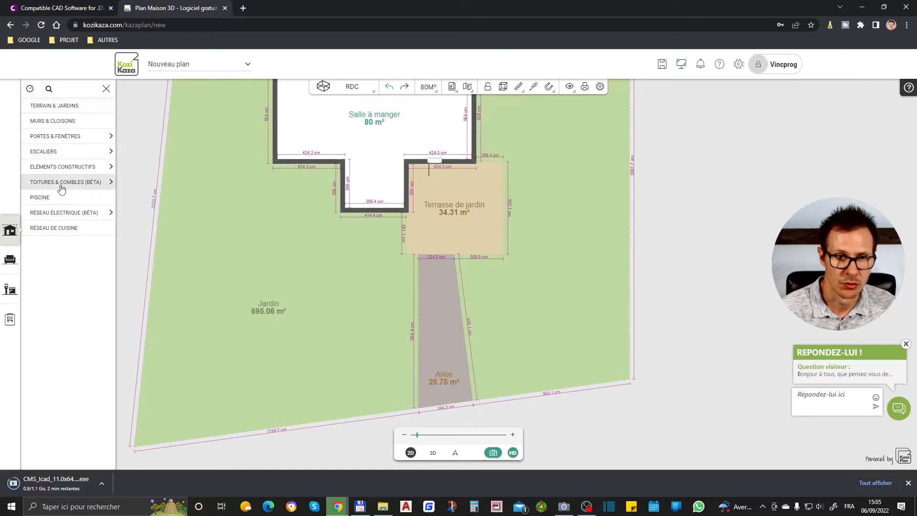
{"action": "left_click", "coordinate": [61, 168]}
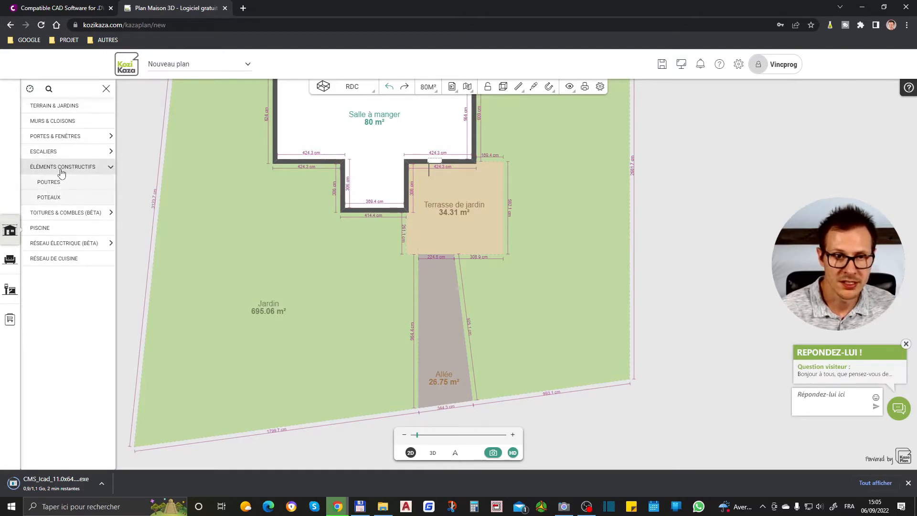
{"action": "left_click", "coordinate": [62, 170]}
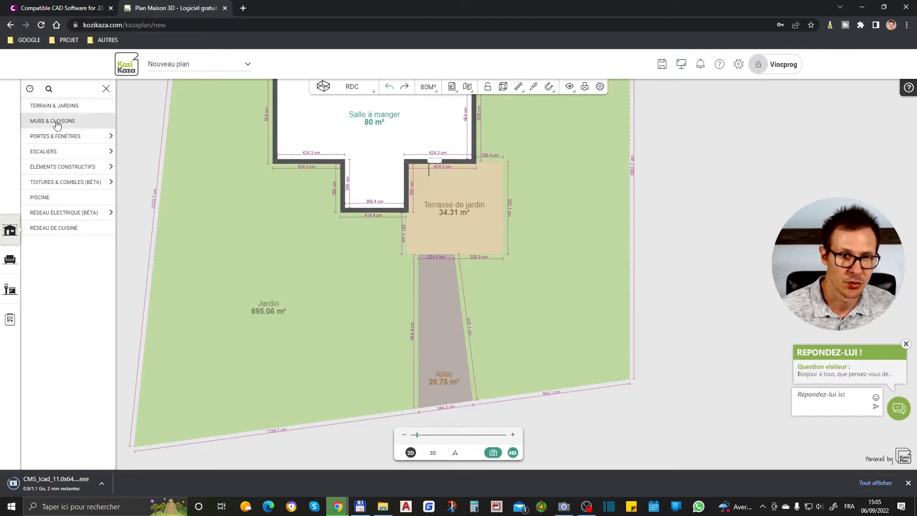
Outline a small four-sided area of about 310 by 249 cm in the garden beside the terrace using invisible separations.
{"action": "left_click", "coordinate": [57, 106]}
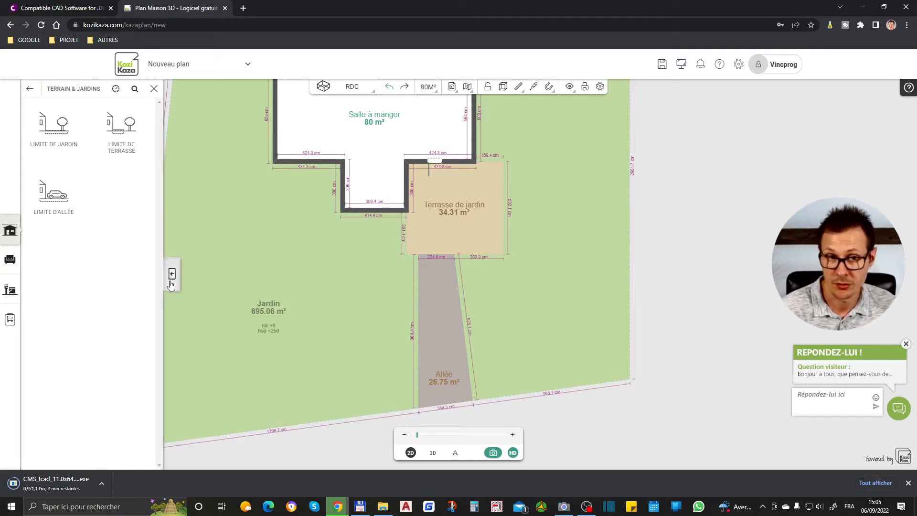
{"action": "left_click", "coordinate": [171, 285]}
{"action": "mouse_move", "coordinate": [43, 279]}
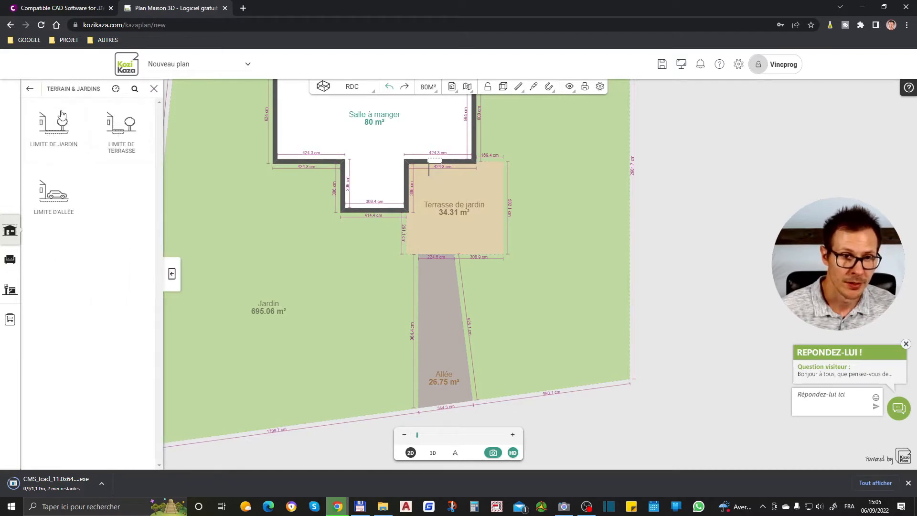
{"action": "left_click", "coordinate": [30, 88]}
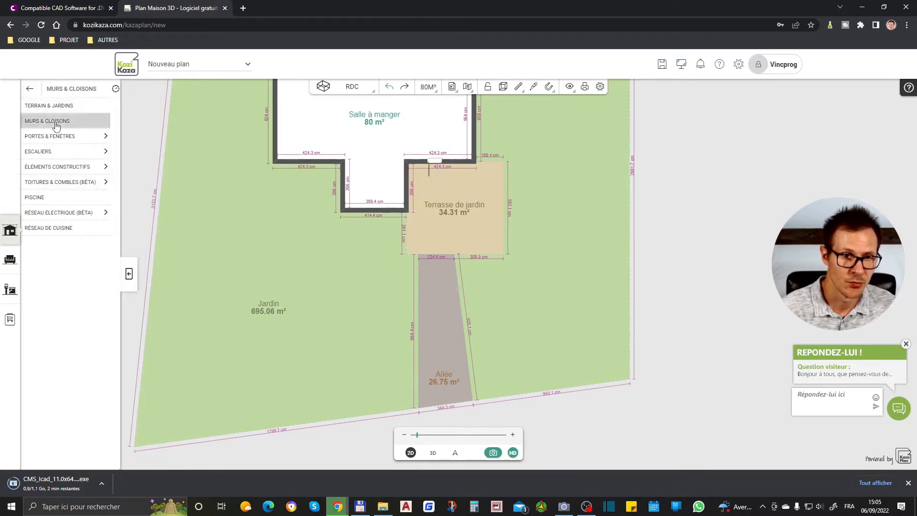
{"action": "left_click", "coordinate": [57, 122]}
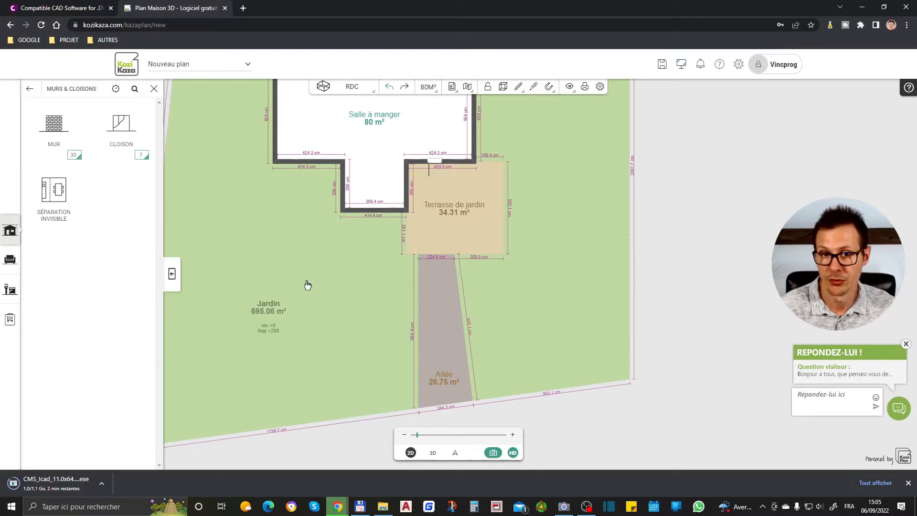
{"action": "left_click", "coordinate": [62, 198]}
{"action": "left_click", "coordinate": [552, 215]}
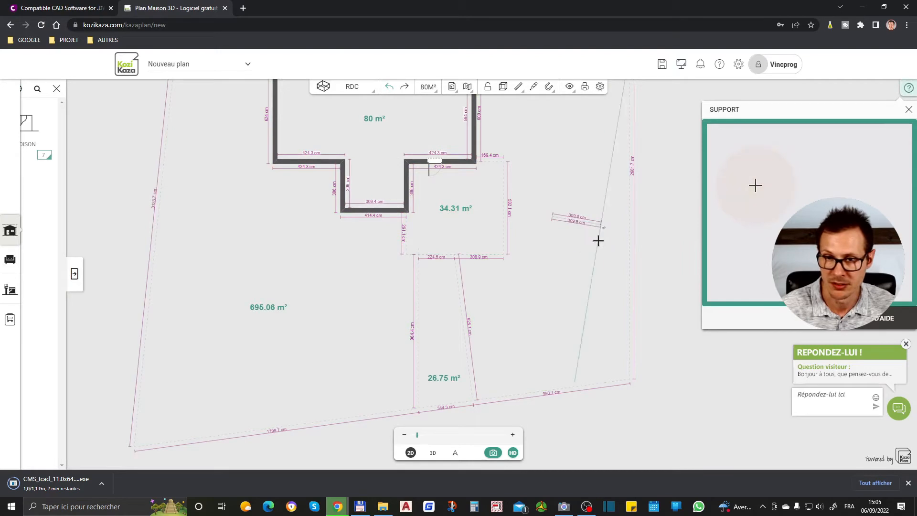
{"action": "left_click", "coordinate": [601, 255]}
{"action": "left_click", "coordinate": [551, 256]}
{"action": "left_click", "coordinate": [552, 217]}
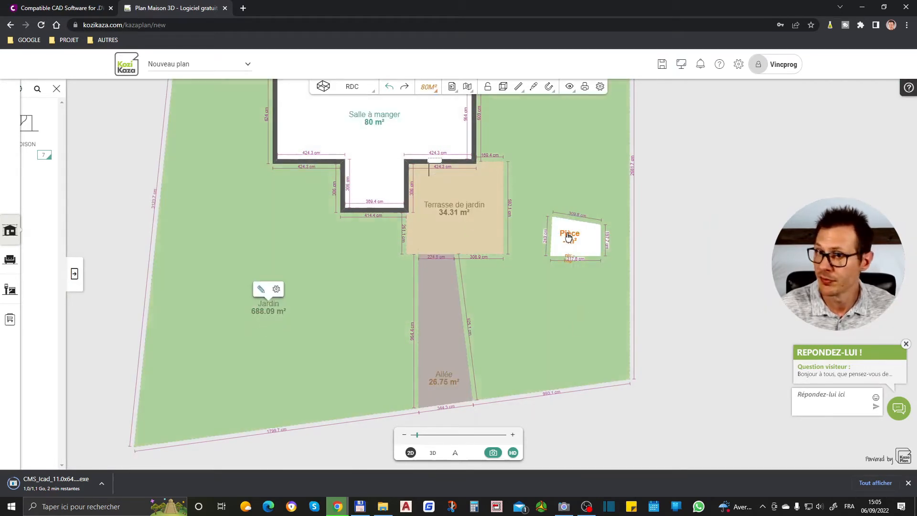
Set the room type of the new enclosed area beside the terrace to Carport.
{"action": "left_click", "coordinate": [568, 236]}
{"action": "left_click", "coordinate": [600, 221]}
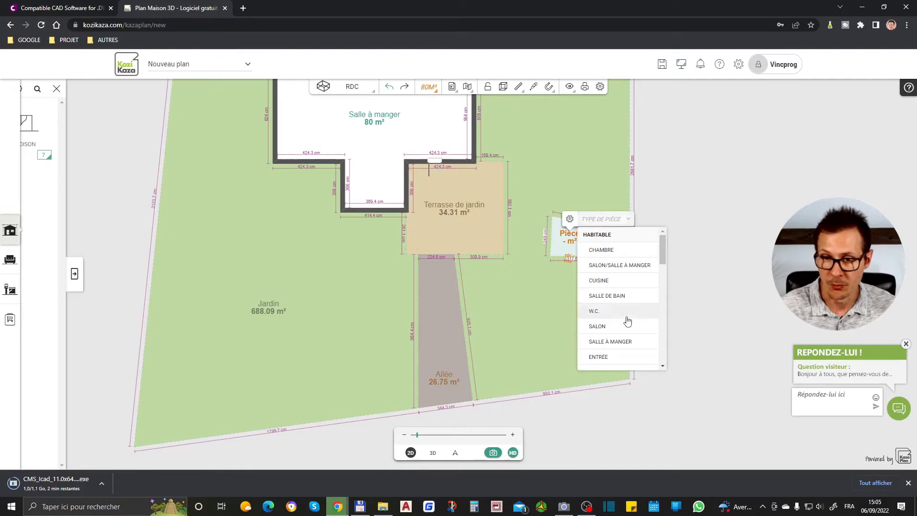
{"action": "scroll", "coordinate": [626, 322], "scroll_direction": "down", "scroll_amount": 6}
{"action": "scroll", "coordinate": [613, 306], "scroll_direction": "up", "scroll_amount": 4}
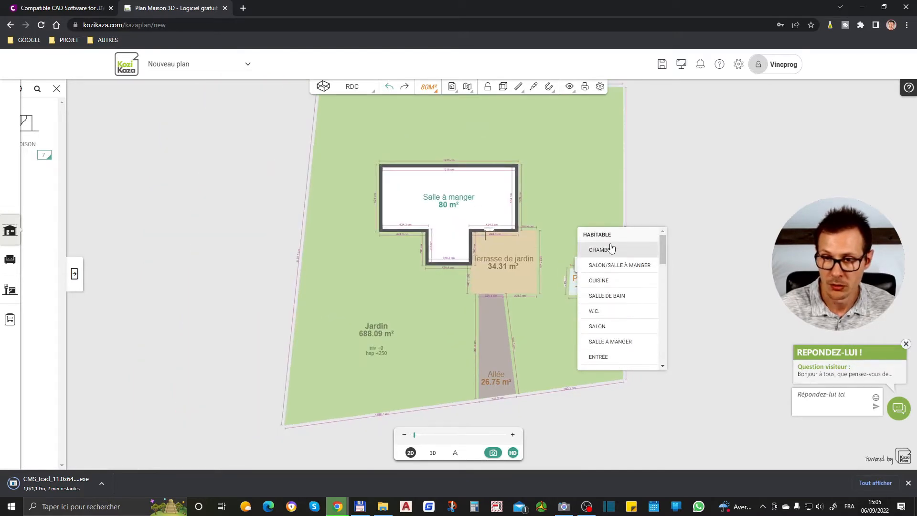
{"action": "scroll", "coordinate": [609, 306], "scroll_direction": "down", "scroll_amount": 5}
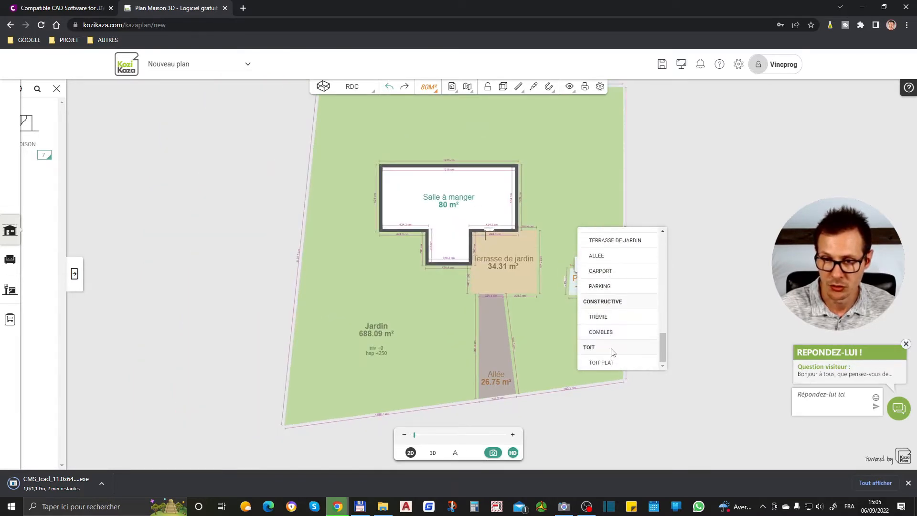
{"action": "scroll", "coordinate": [616, 294], "scroll_direction": "up", "scroll_amount": 4}
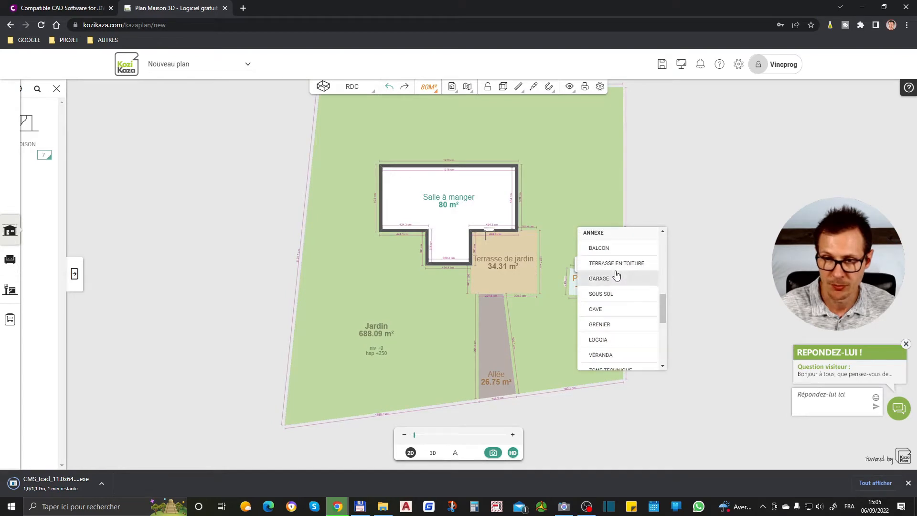
{"action": "scroll", "coordinate": [618, 306], "scroll_direction": "down", "scroll_amount": 3}
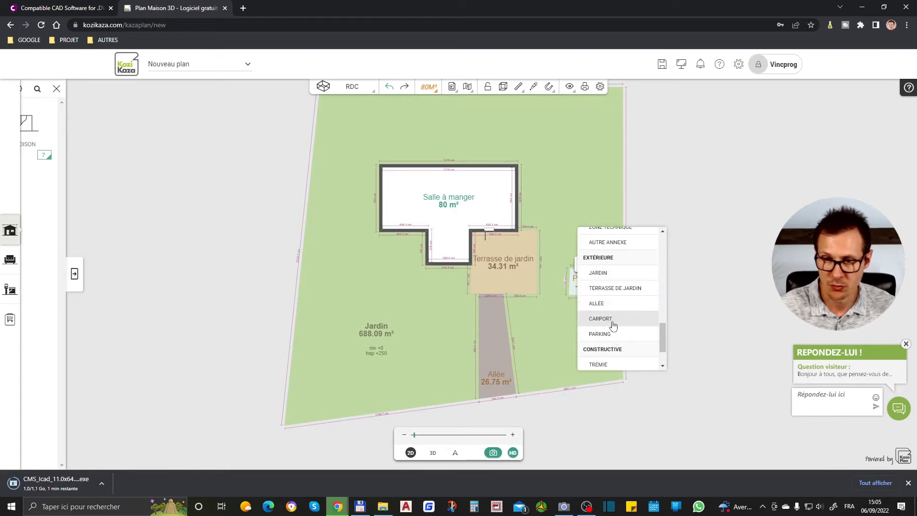
{"action": "left_click", "coordinate": [614, 325]}
{"action": "scroll", "coordinate": [593, 289], "scroll_direction": "up", "scroll_amount": 2}
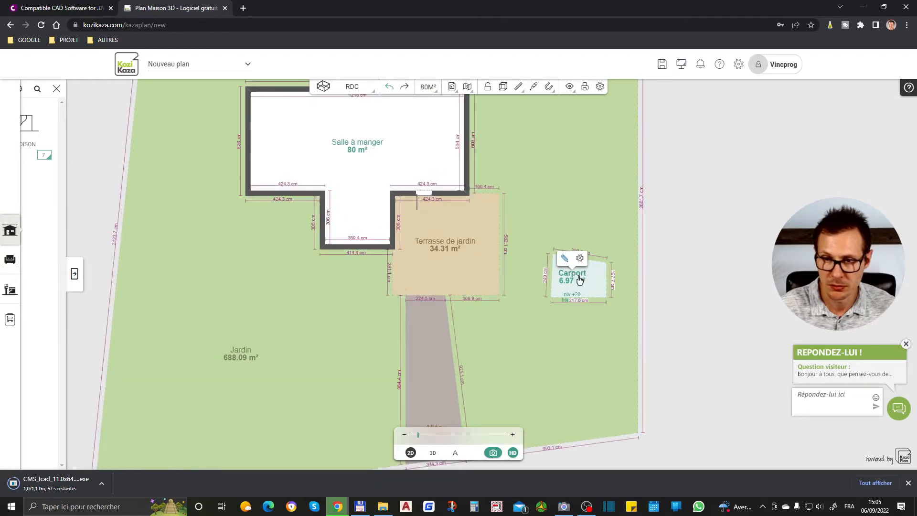
Open the carport in room mode and rename it "libre".
{"action": "left_click", "coordinate": [565, 257]}
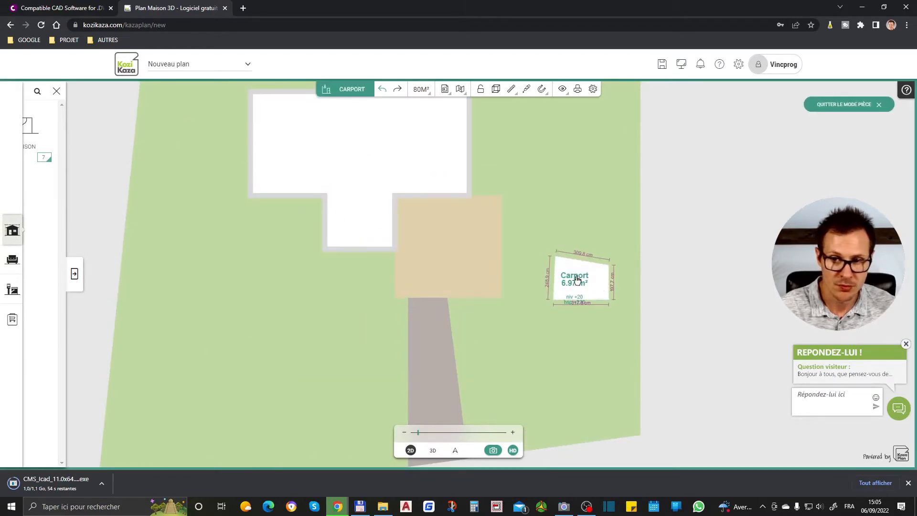
{"action": "left_click", "coordinate": [575, 261]}
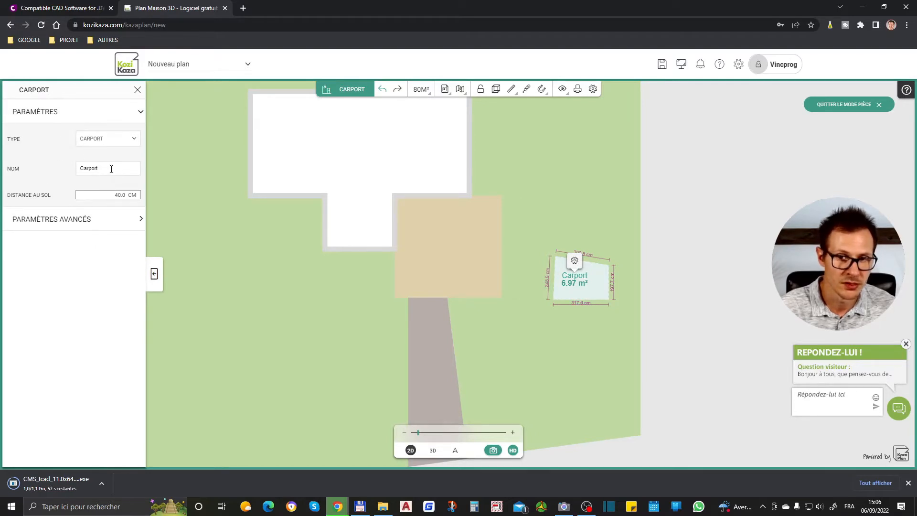
{"action": "left_click_drag", "start_coordinate": [100, 170], "coordinate": [33, 178]}
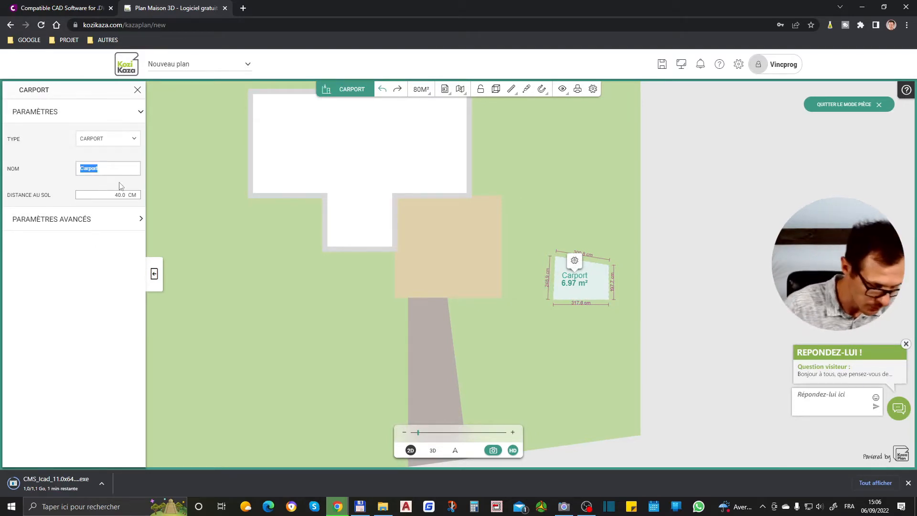
{"action": "type", "text": "libre"}
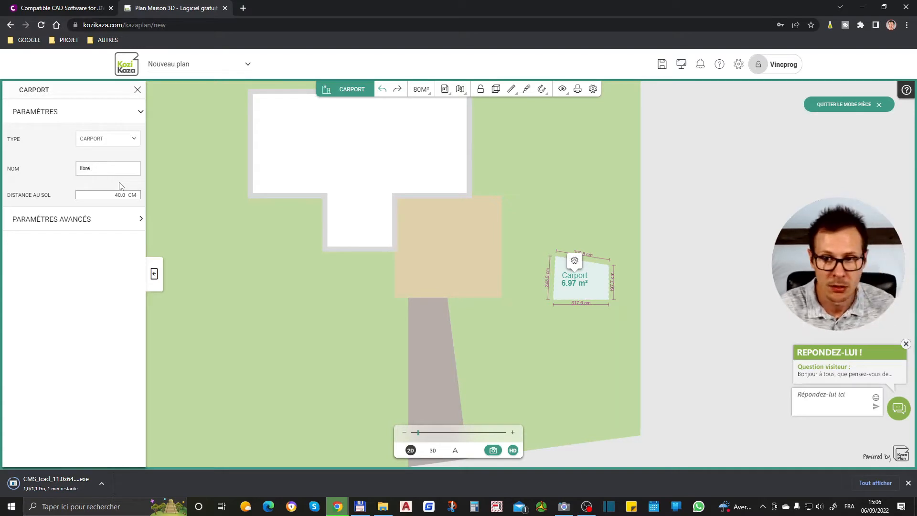
{"action": "left_click", "coordinate": [543, 331]}
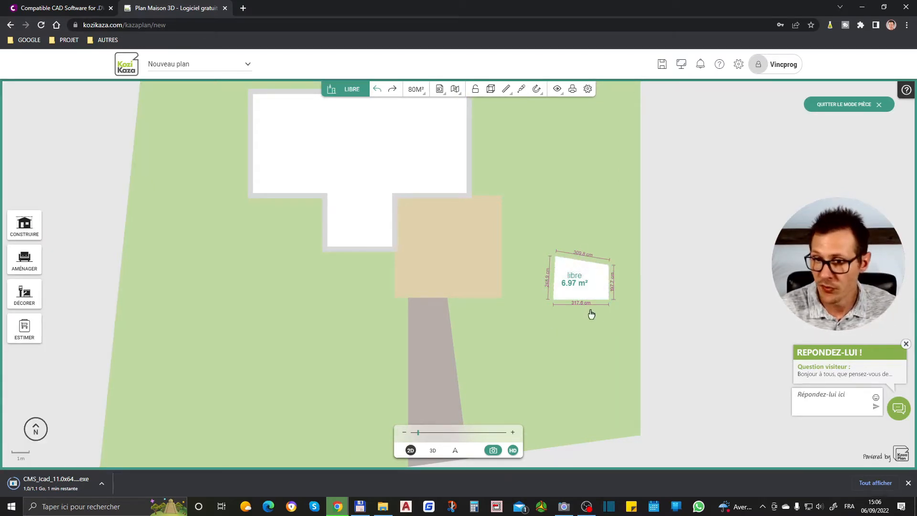
{"action": "scroll", "coordinate": [616, 316], "scroll_direction": "up", "scroll_amount": 2}
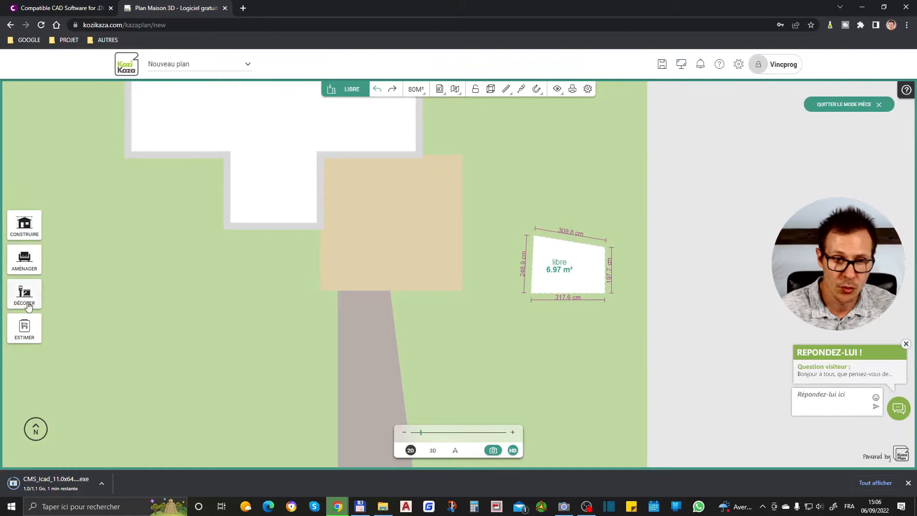
{"action": "scroll", "coordinate": [574, 224], "scroll_direction": "down", "scroll_amount": 3}
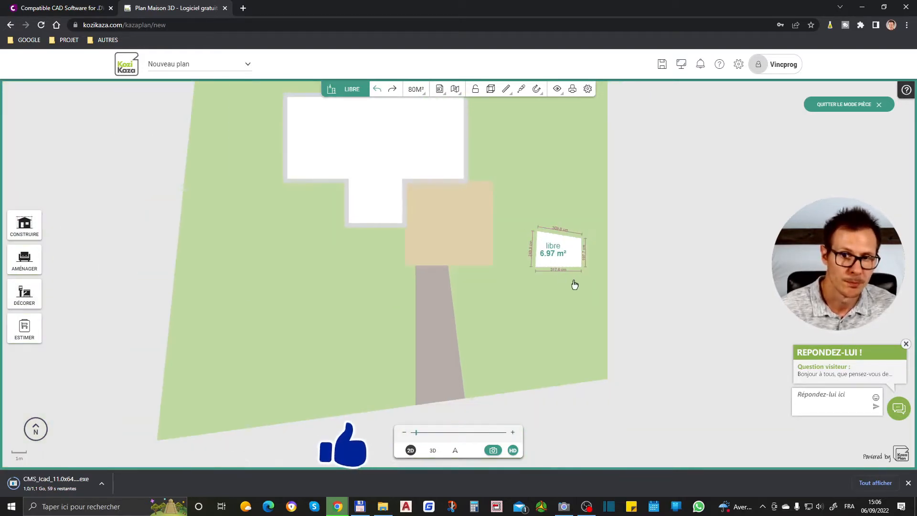
{"action": "scroll", "coordinate": [588, 312], "scroll_direction": "down", "scroll_amount": 3}
{"action": "scroll", "coordinate": [521, 179], "scroll_direction": "up", "scroll_amount": 1}
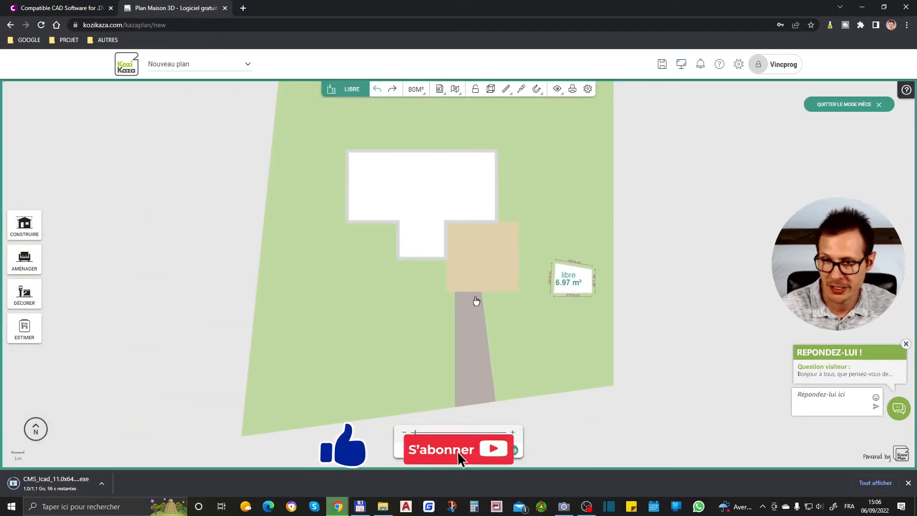
{"action": "scroll", "coordinate": [532, 357], "scroll_direction": "down", "scroll_amount": 1}
{"action": "scroll", "coordinate": [526, 361], "scroll_direction": "down", "scroll_amount": 1}
{"action": "scroll", "coordinate": [511, 238], "scroll_direction": "up", "scroll_amount": 1}
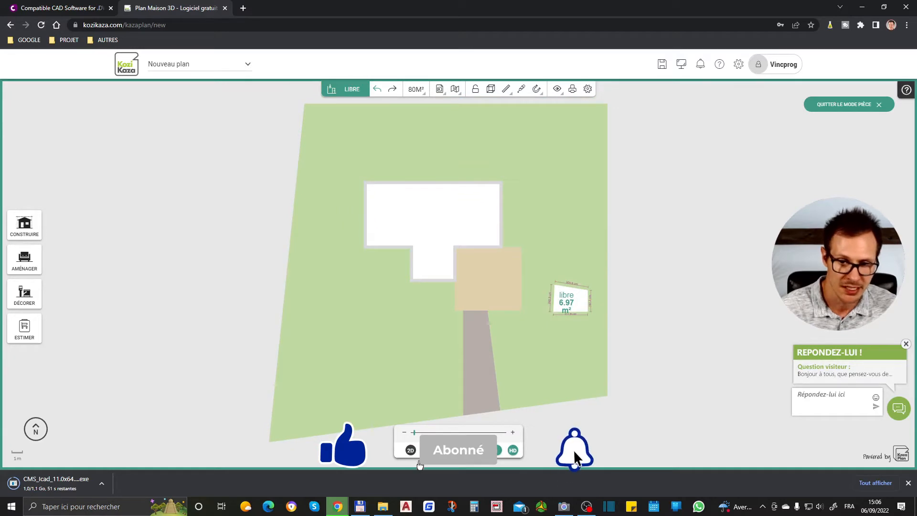
Switch to the 3D view and leave room mode to show the whole house, garden and new area.
{"action": "left_click", "coordinate": [428, 450]}
{"action": "left_click_drag", "start_coordinate": [588, 333], "coordinate": [574, 351]}
{"action": "left_click", "coordinate": [850, 105]}
{"action": "left_click_drag", "start_coordinate": [581, 369], "coordinate": [612, 364]}
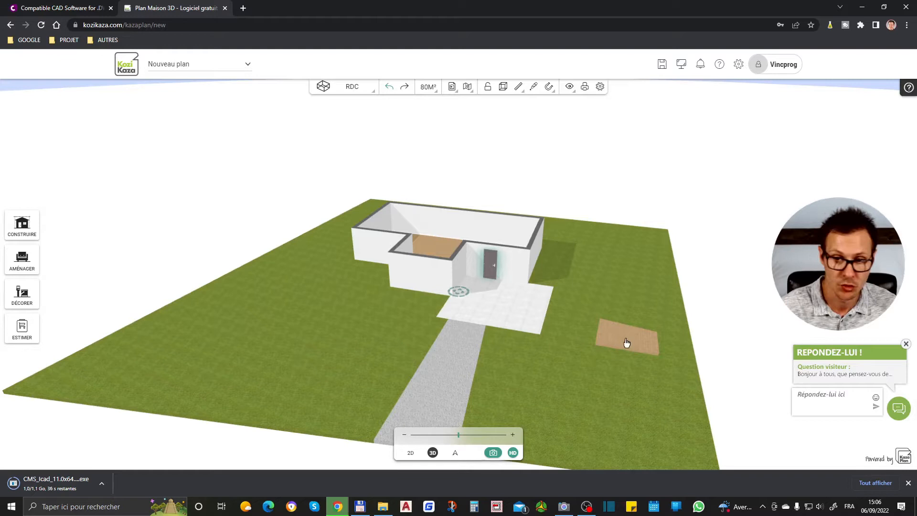
Draw a wall about 942 cm long near the garden's front boundary, from the driveway's edge to the right-hand boundary.
{"action": "left_click", "coordinate": [26, 227]}
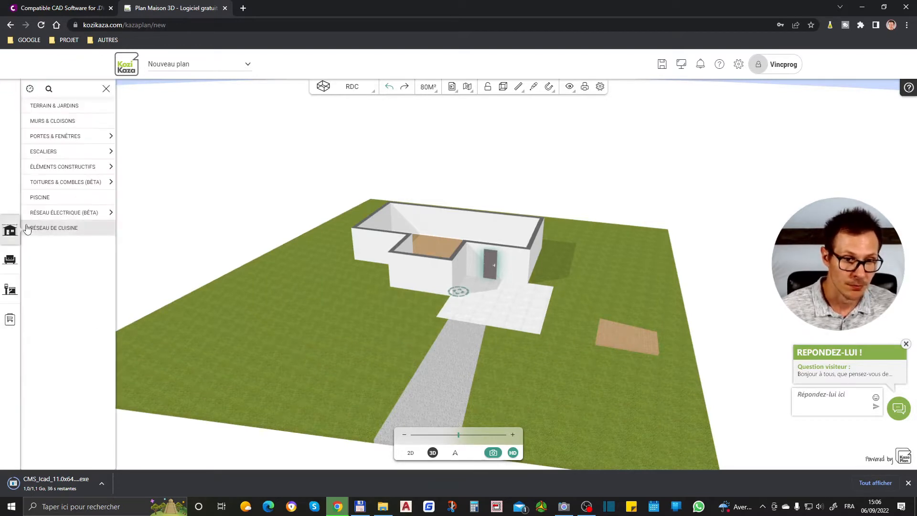
{"action": "left_click", "coordinate": [69, 123]}
{"action": "left_click", "coordinate": [59, 129]}
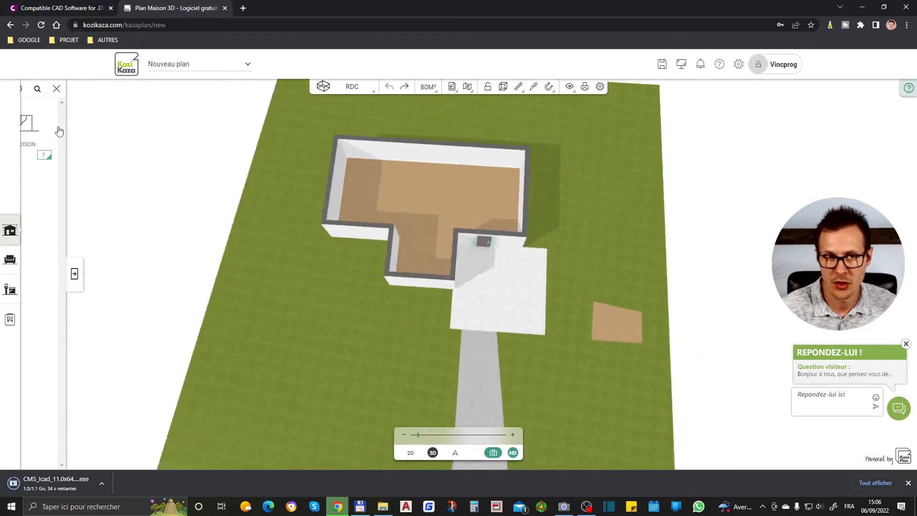
{"action": "scroll", "coordinate": [660, 384], "scroll_direction": "up", "scroll_amount": 2}
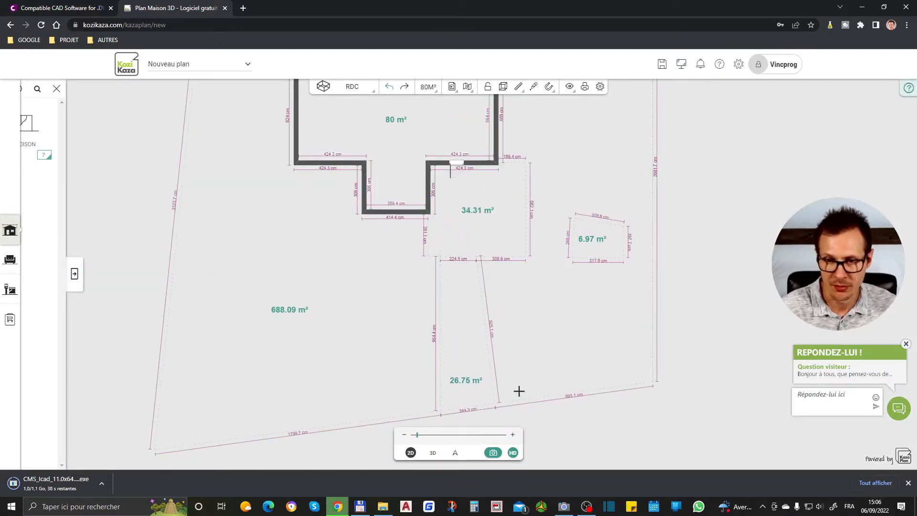
{"action": "left_click", "coordinate": [502, 398]}
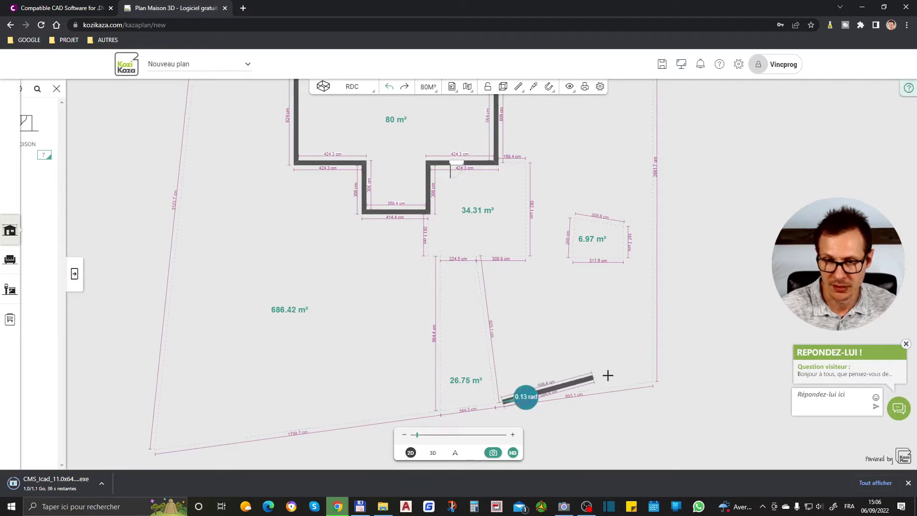
{"action": "left_click", "coordinate": [647, 371]}
{"action": "scroll", "coordinate": [638, 400], "scroll_direction": "down", "scroll_amount": 2}
{"action": "scroll", "coordinate": [666, 375], "scroll_direction": "up", "scroll_amount": 1}
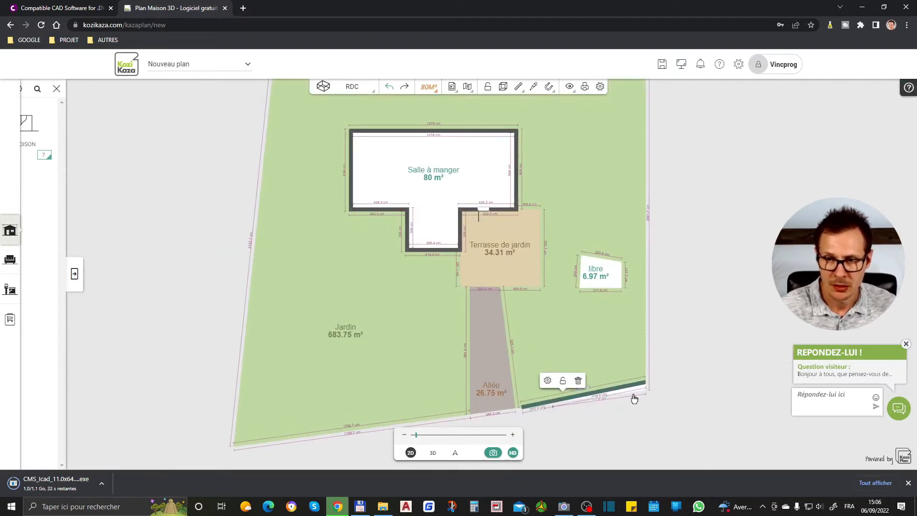
Continue the walls from the front wall's outer end along the garden's right-hand and rear boundaries, making the rear wall about 2736 cm long.
{"action": "left_click", "coordinate": [75, 274]}
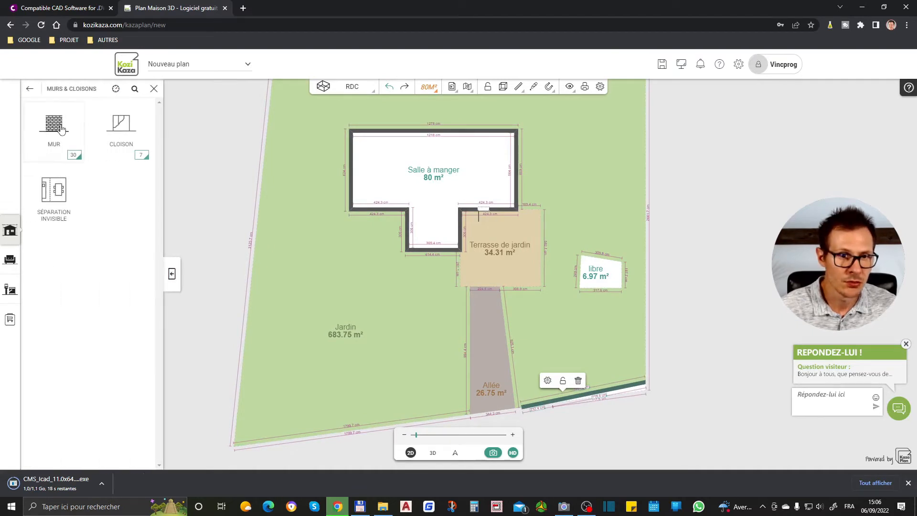
{"action": "left_click", "coordinate": [53, 127]}
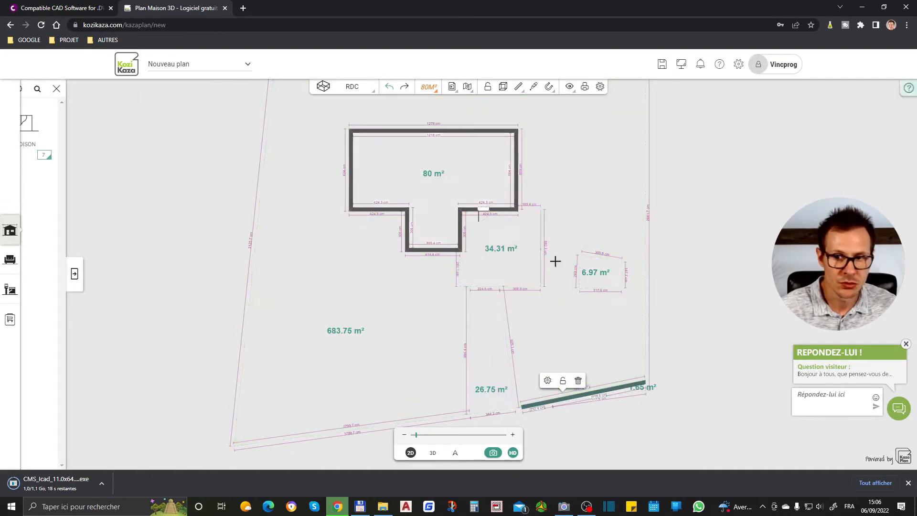
{"action": "left_click", "coordinate": [643, 381]}
{"action": "scroll", "coordinate": [646, 380], "scroll_direction": "down", "scroll_amount": 2}
{"action": "scroll", "coordinate": [640, 118], "scroll_direction": "up", "scroll_amount": 2}
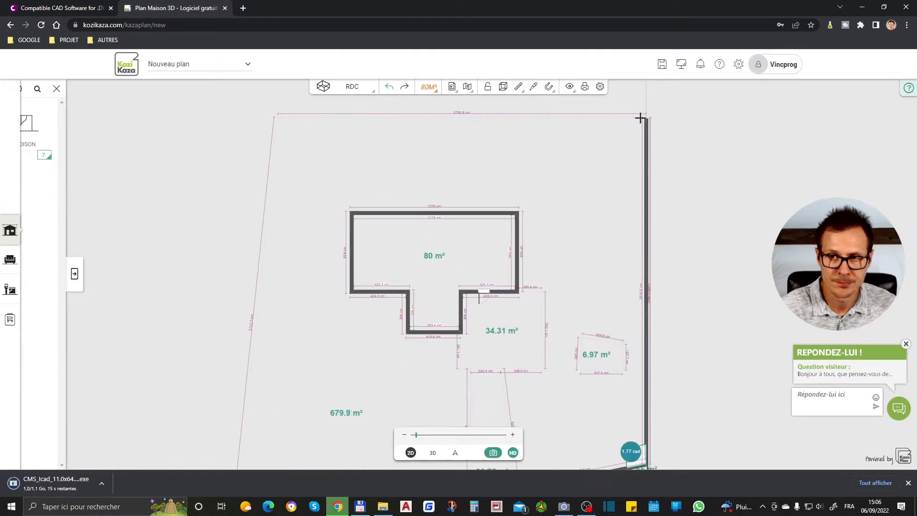
{"action": "scroll", "coordinate": [639, 119], "scroll_direction": "up", "scroll_amount": 2}
{"action": "left_click", "coordinate": [640, 121]}
{"action": "left_click", "coordinate": [127, 125]}
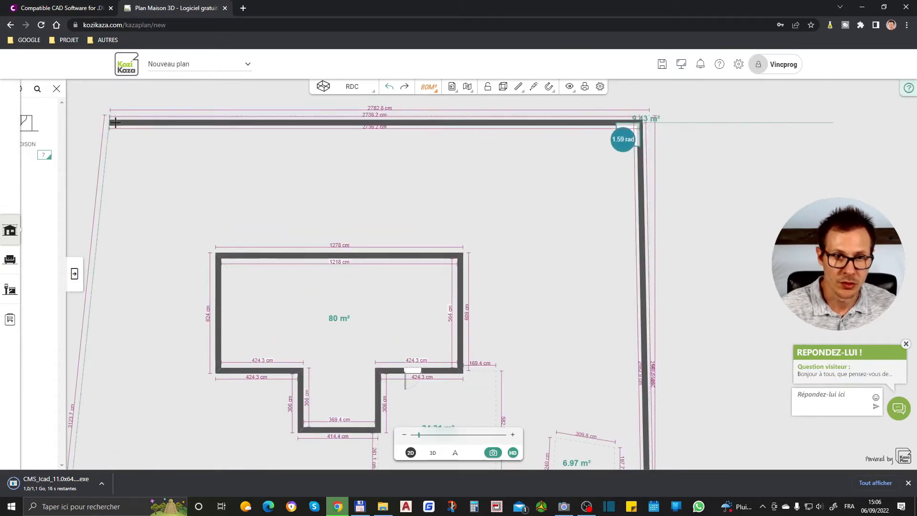
{"action": "scroll", "coordinate": [232, 147], "scroll_direction": "down", "scroll_amount": 1}
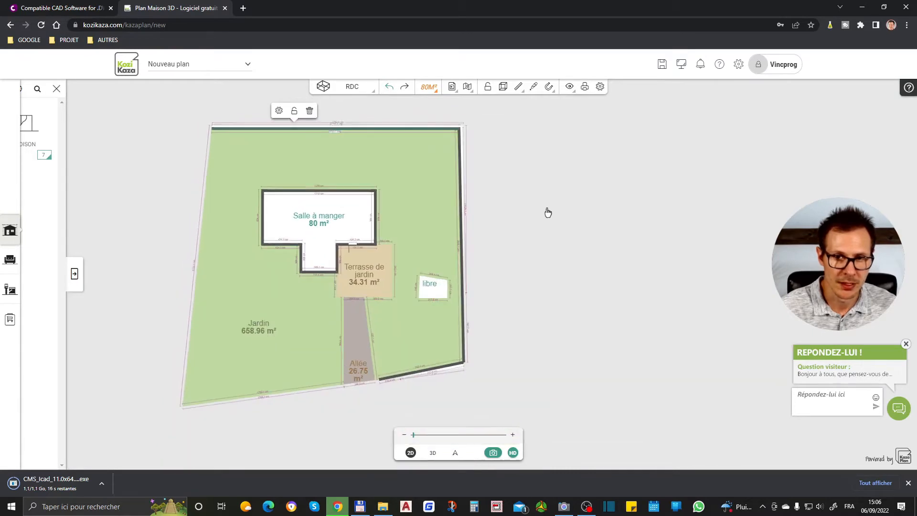
Examine the front boundary wall and its corner with the right-hand wall, in plan and in 3D.
{"action": "left_click", "coordinate": [546, 212]}
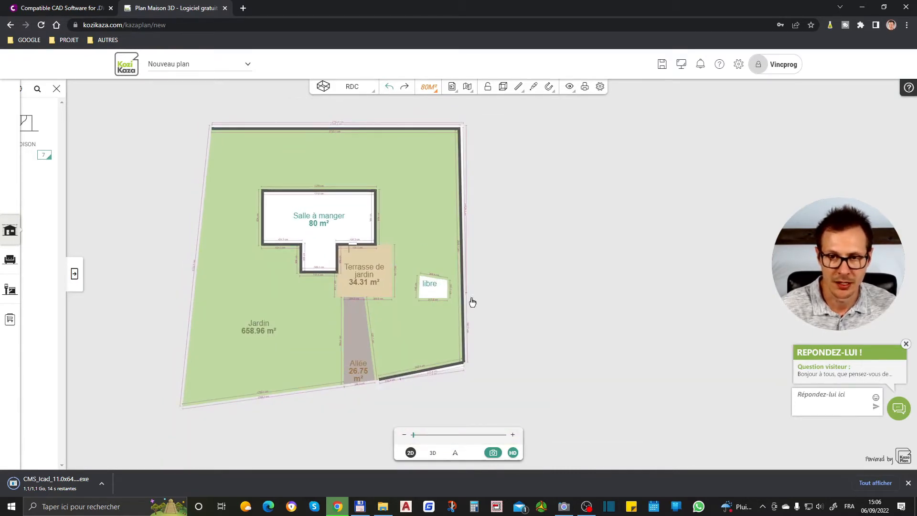
{"action": "scroll", "coordinate": [461, 383], "scroll_direction": "up", "scroll_amount": 3}
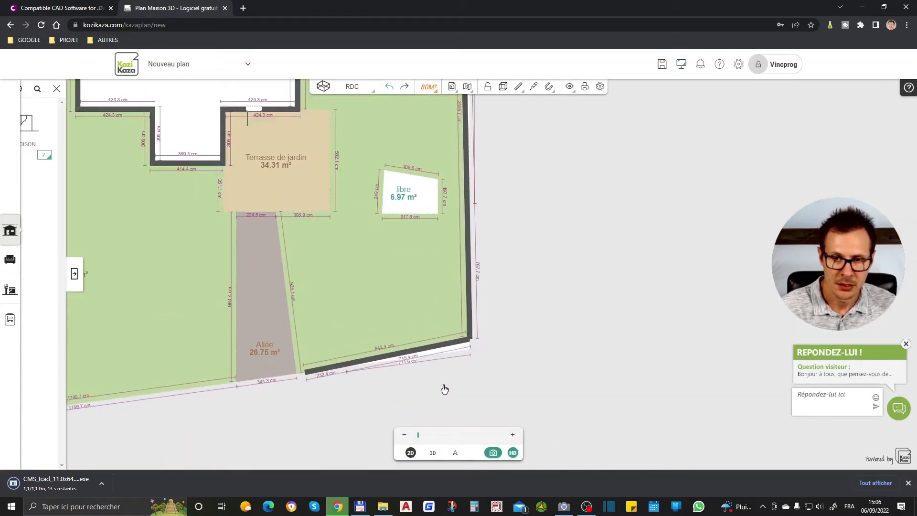
{"action": "scroll", "coordinate": [438, 392], "scroll_direction": "up", "scroll_amount": 2}
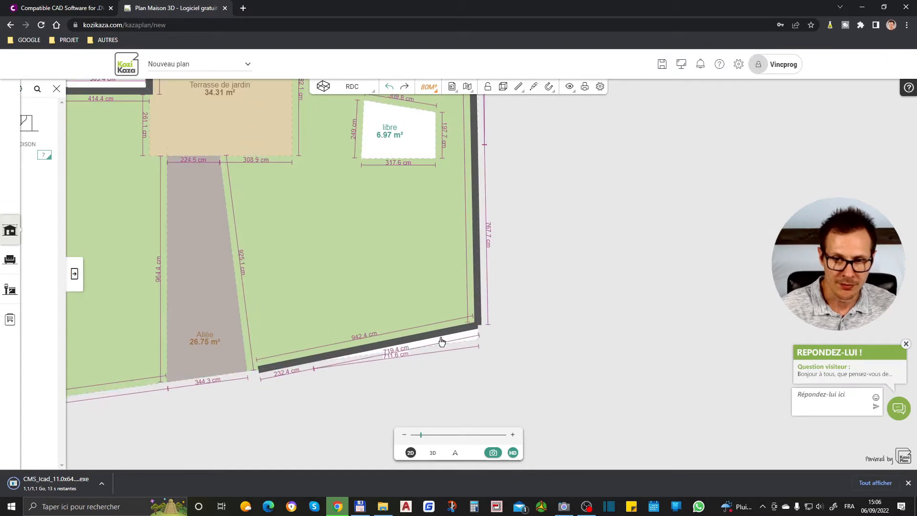
{"action": "left_click", "coordinate": [403, 343]}
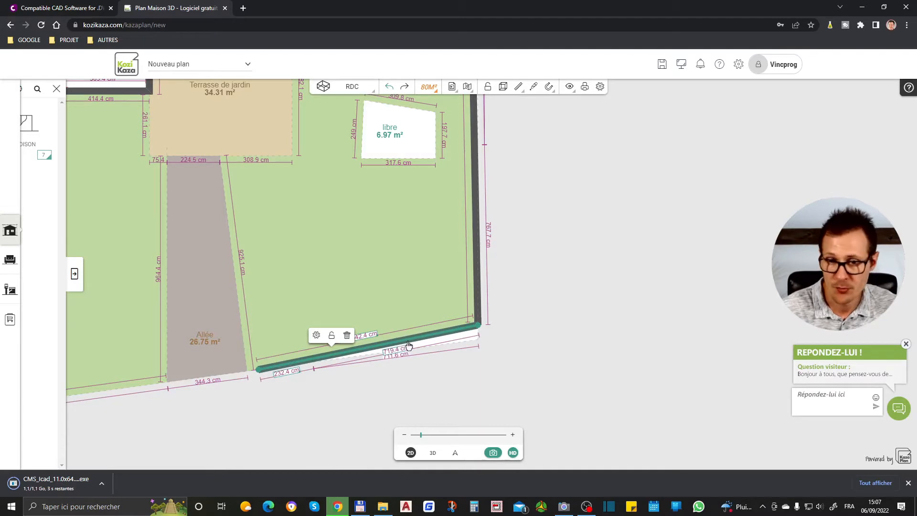
{"action": "left_click", "coordinate": [433, 454]}
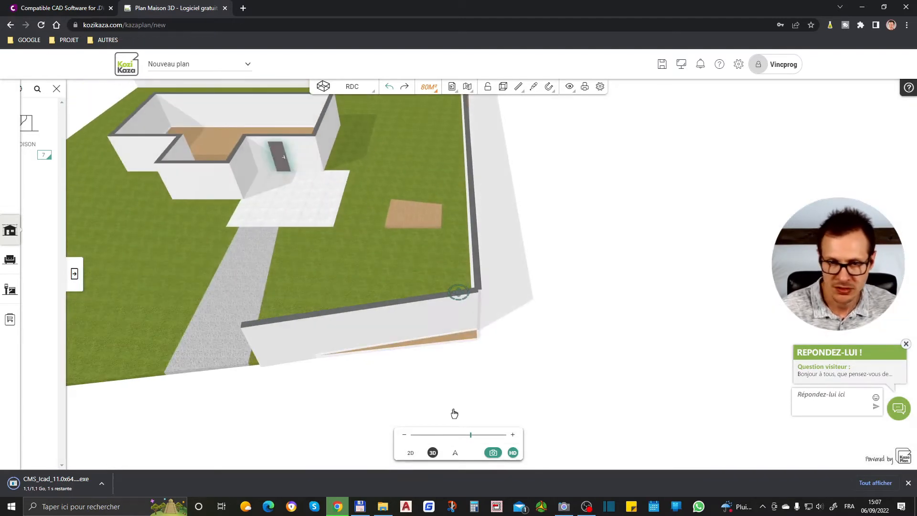
{"action": "mouse_move", "coordinate": [410, 359]}
{"action": "left_mouse_down"}
{"action": "mouse_move", "coordinate": [411, 324]}
{"action": "mouse_move", "coordinate": [413, 347]}
{"action": "left_mouse_up"}
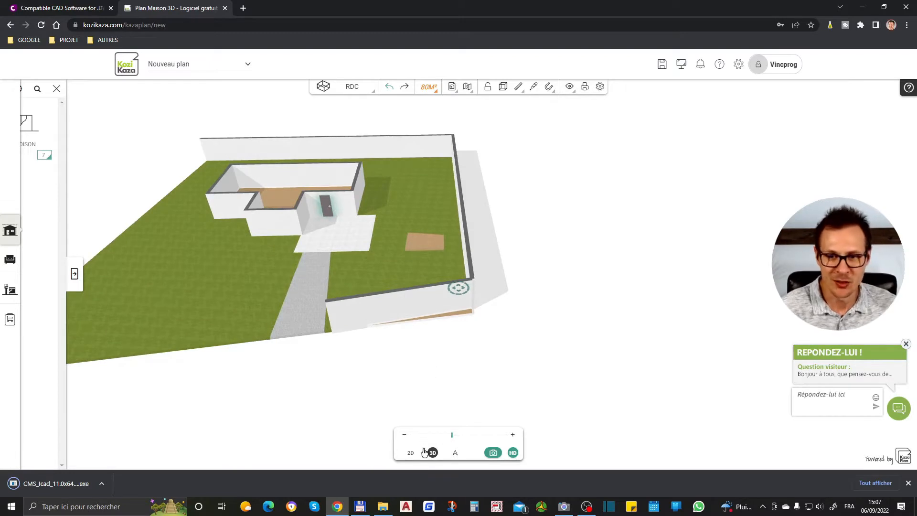
Set the front boundary wall's thickness to 20 cm, turn off "Jusqu'au plafond", reduce its height and check it in 3D.
{"action": "left_click", "coordinate": [410, 452]}
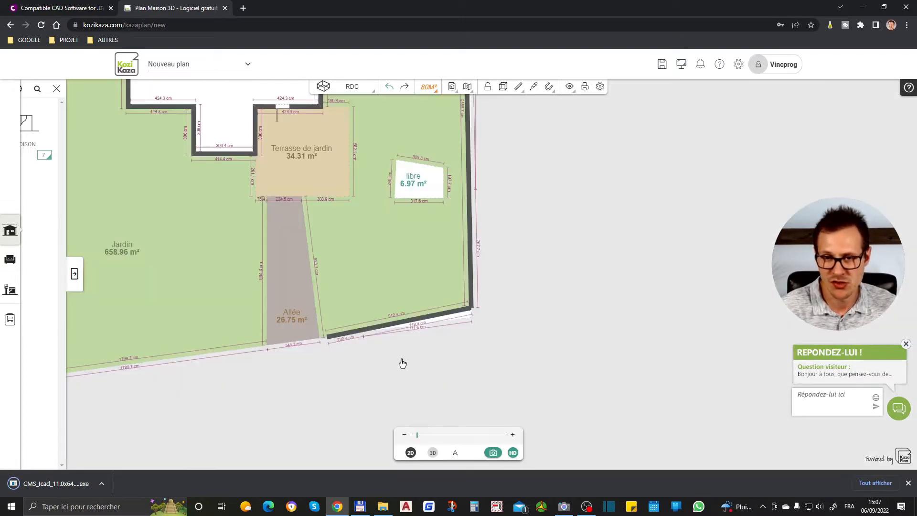
{"action": "left_click", "coordinate": [377, 329]}
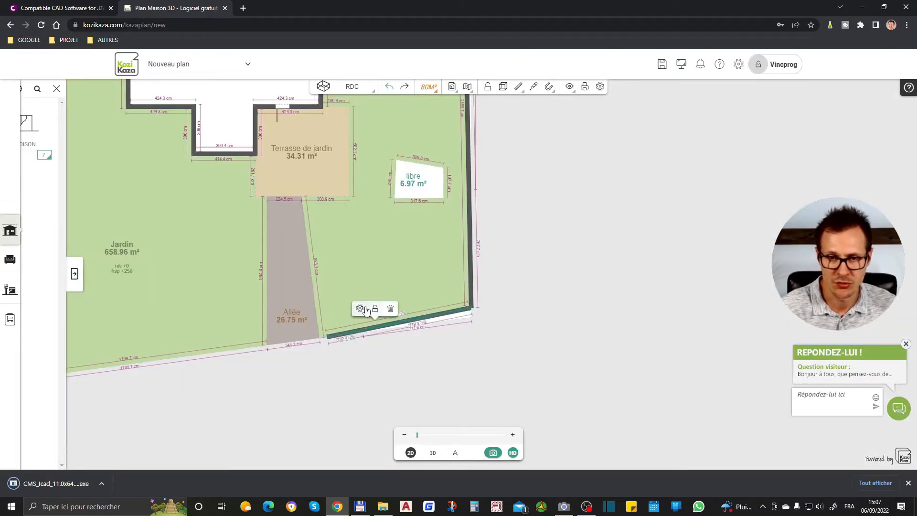
{"action": "left_click", "coordinate": [360, 309]}
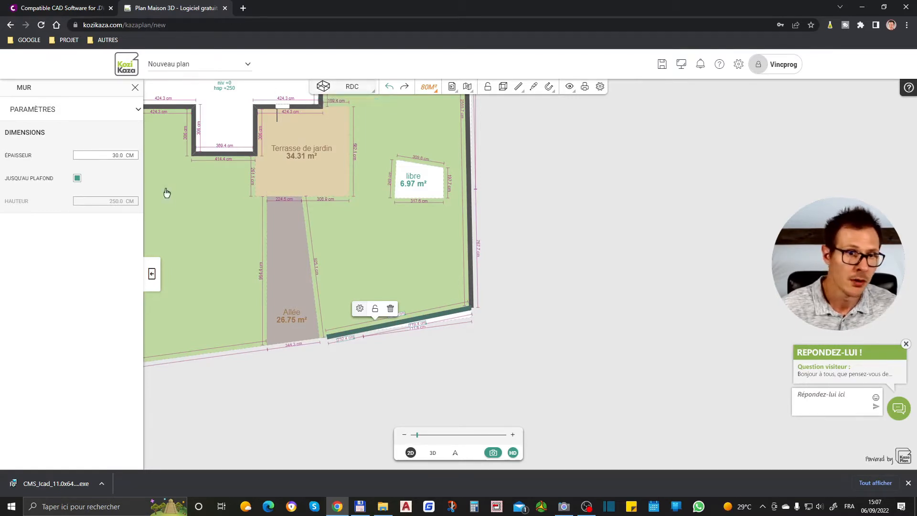
{"action": "left_click", "coordinate": [78, 179]}
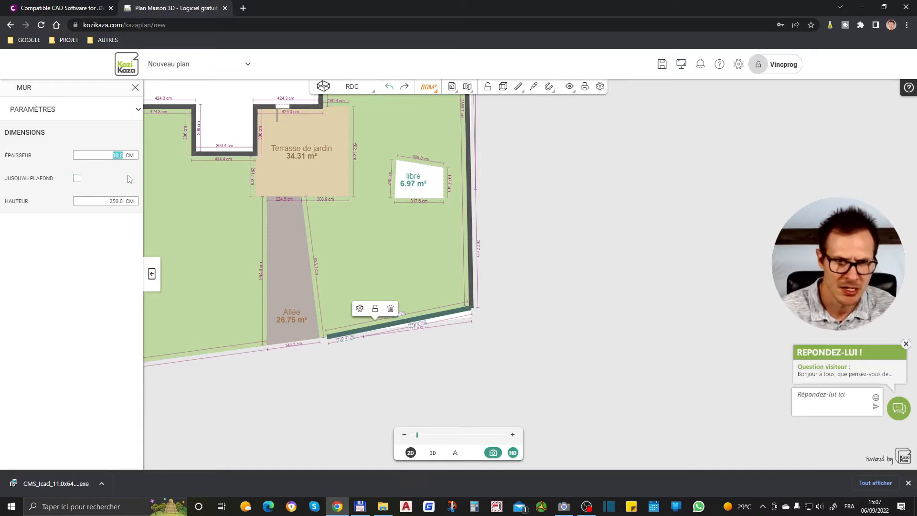
{"action": "double_click", "coordinate": [109, 201]}
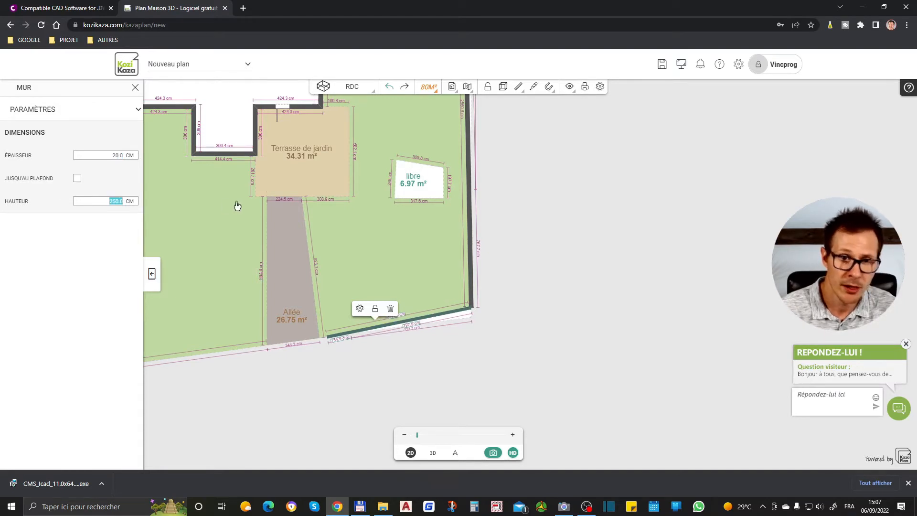
{"action": "double_click", "coordinate": [111, 201]}
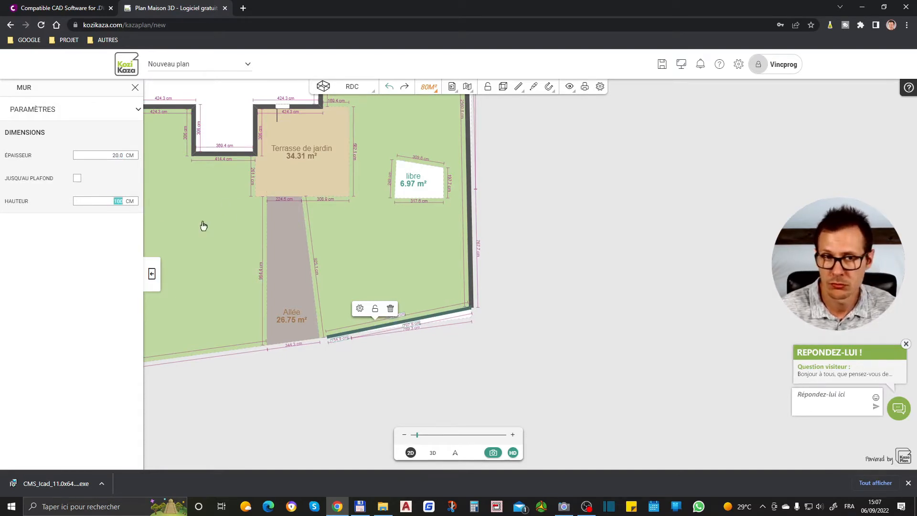
{"action": "left_click", "coordinate": [475, 368]}
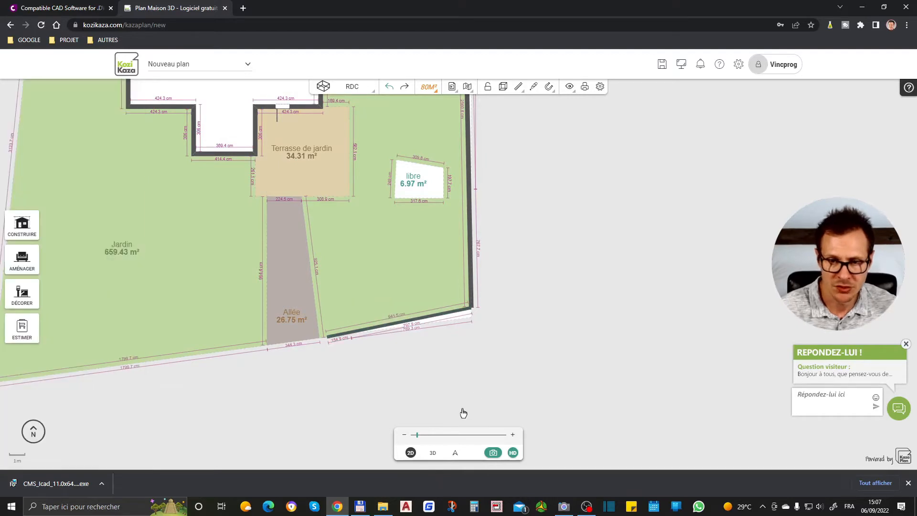
{"action": "left_click", "coordinate": [433, 452]}
{"action": "scroll", "coordinate": [457, 380], "scroll_direction": "up", "scroll_amount": 3}
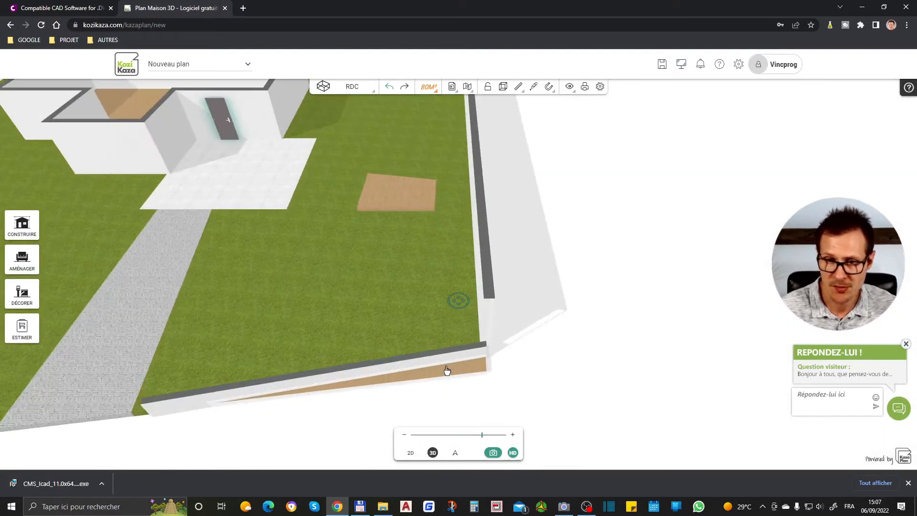
{"action": "left_click_drag", "start_coordinate": [417, 402], "coordinate": [348, 364]}
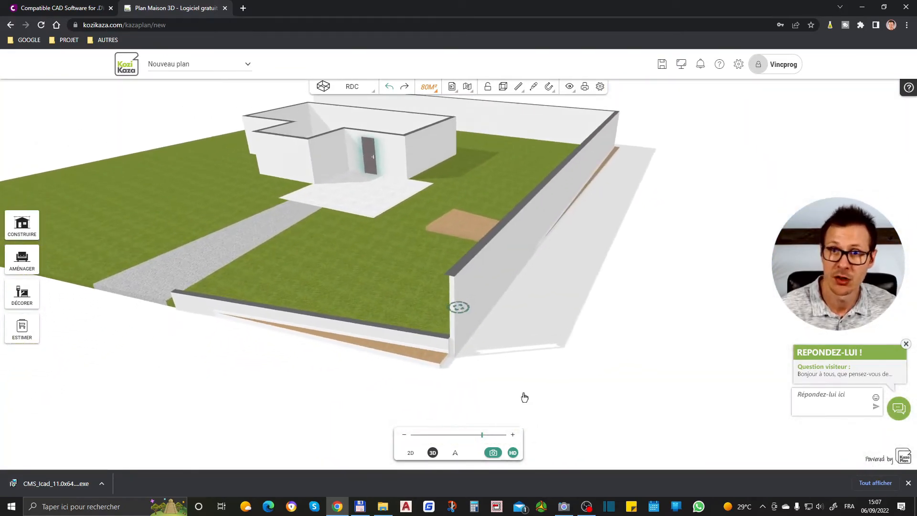
{"action": "scroll", "coordinate": [528, 347], "scroll_direction": "down", "scroll_amount": 2}
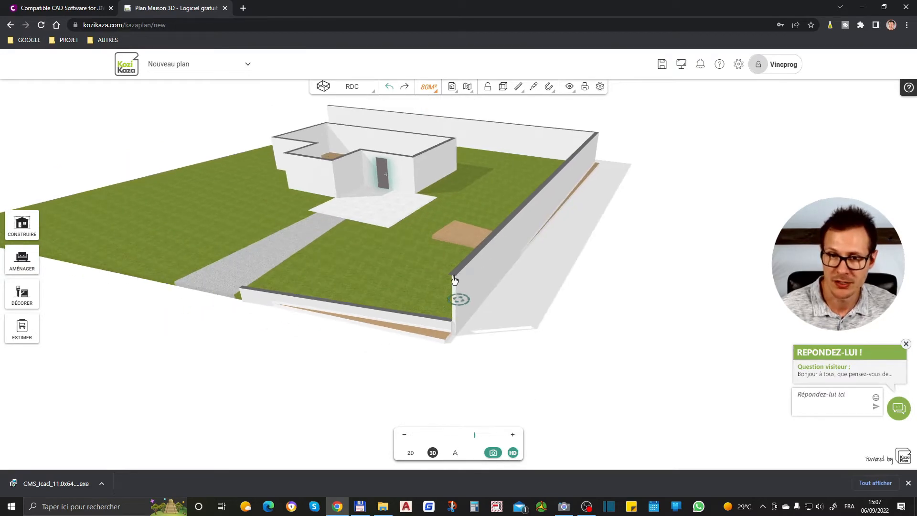
Turn off "Jusqu'au plafond" for the garden's right-hand wall, set its thickness to 20 cm and lower it to match the front wall.
{"action": "left_click", "coordinate": [411, 453]}
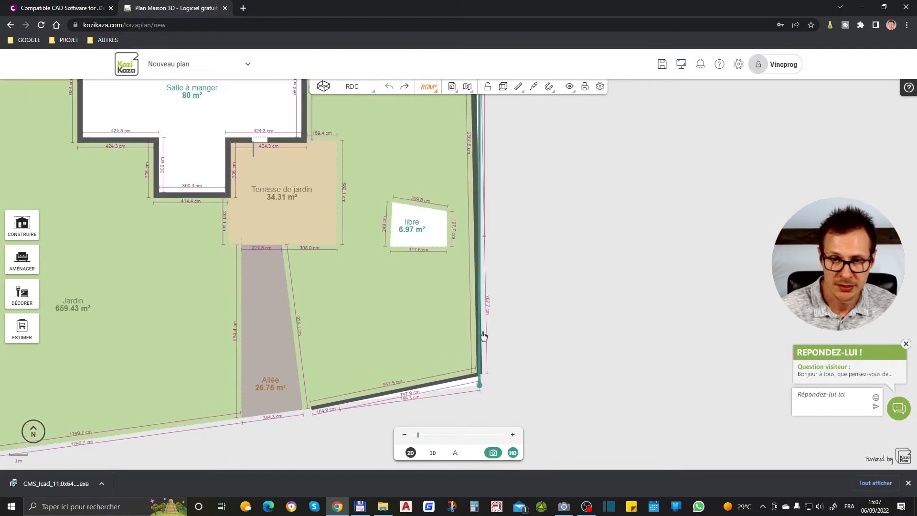
{"action": "left_click", "coordinate": [479, 258]}
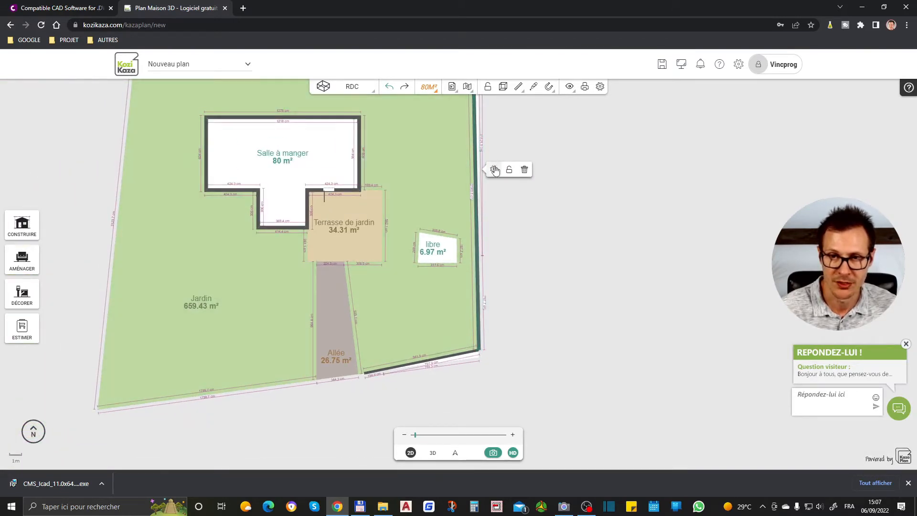
{"action": "left_click", "coordinate": [494, 169]}
{"action": "left_click", "coordinate": [78, 179]}
{"action": "double_click", "coordinate": [118, 155]}
{"action": "double_click", "coordinate": [110, 200]}
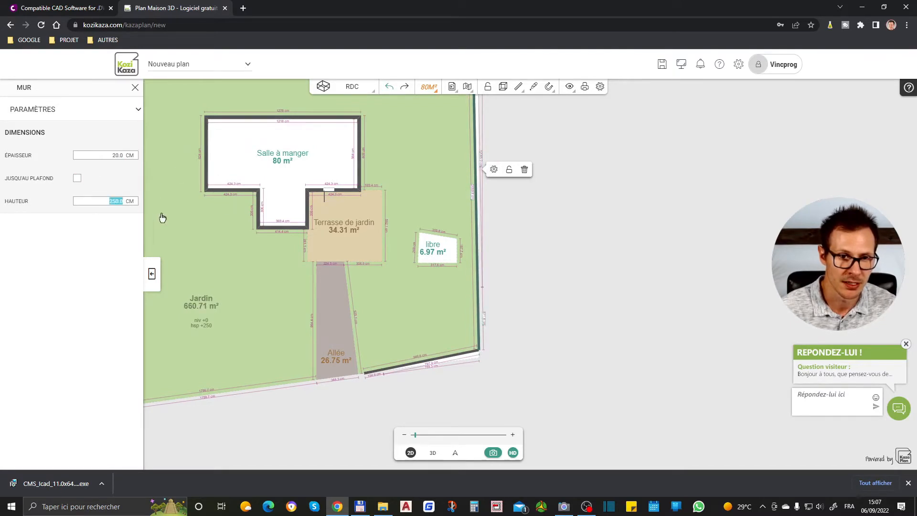
{"action": "left_click", "coordinate": [515, 306]}
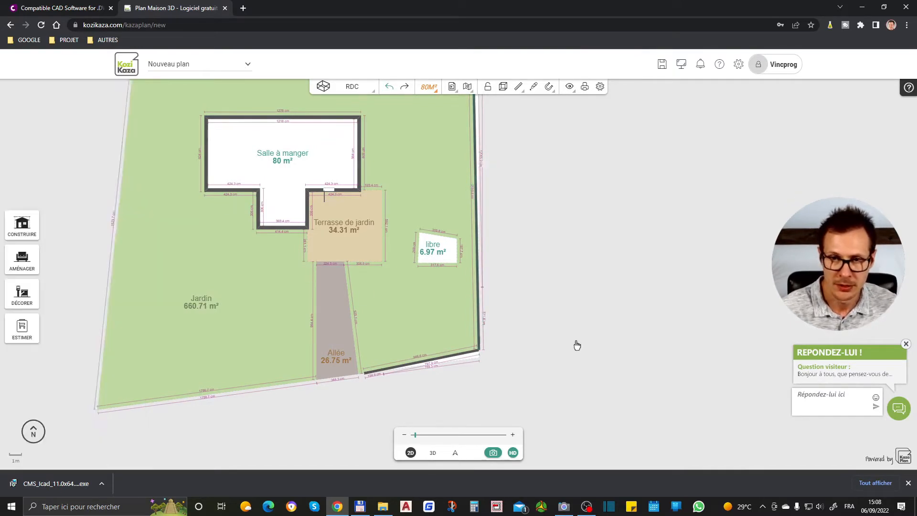
Turn off "Jusqu'au plafond" for the garden's rear wall and set its thickness to 20 cm and height to 50 cm.
{"action": "scroll", "coordinate": [516, 307], "scroll_direction": "down", "scroll_amount": 1}
{"action": "scroll", "coordinate": [416, 138], "scroll_direction": "up", "scroll_amount": 1}
{"action": "left_click", "coordinate": [423, 112]}
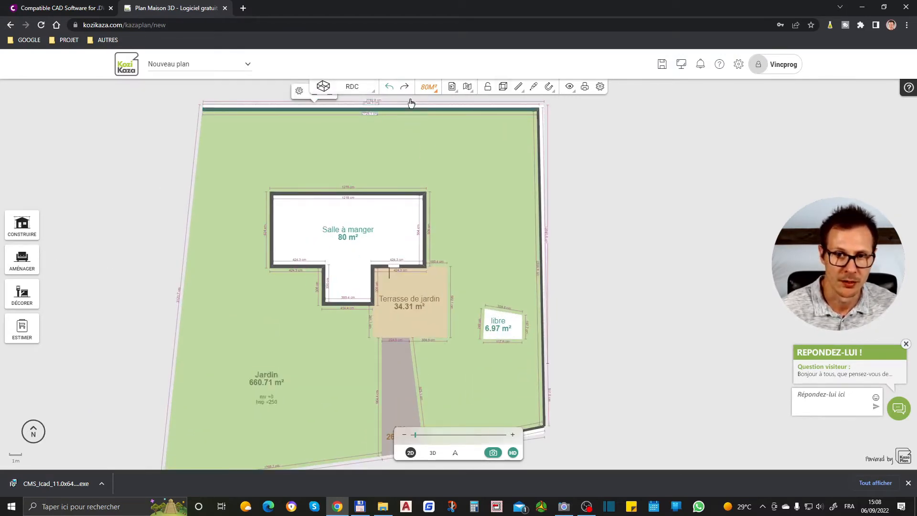
{"action": "left_click", "coordinate": [380, 107]}
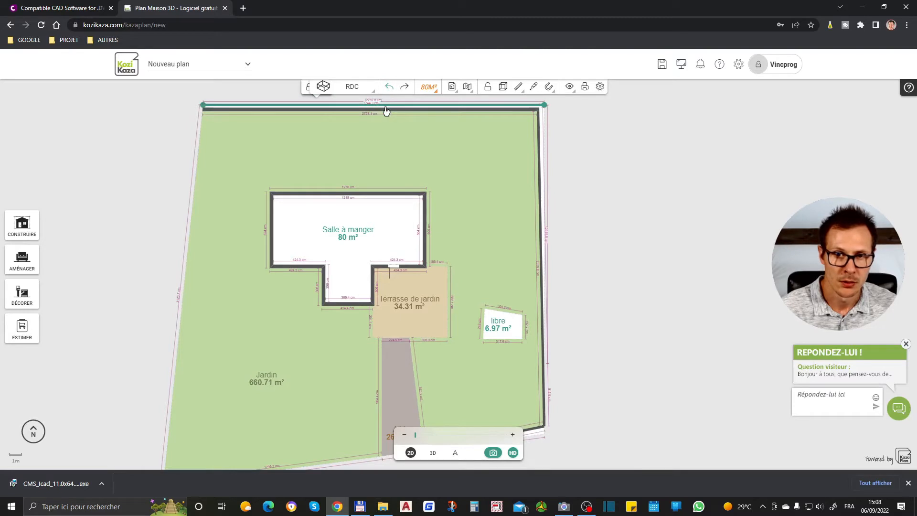
{"action": "left_click", "coordinate": [390, 112]}
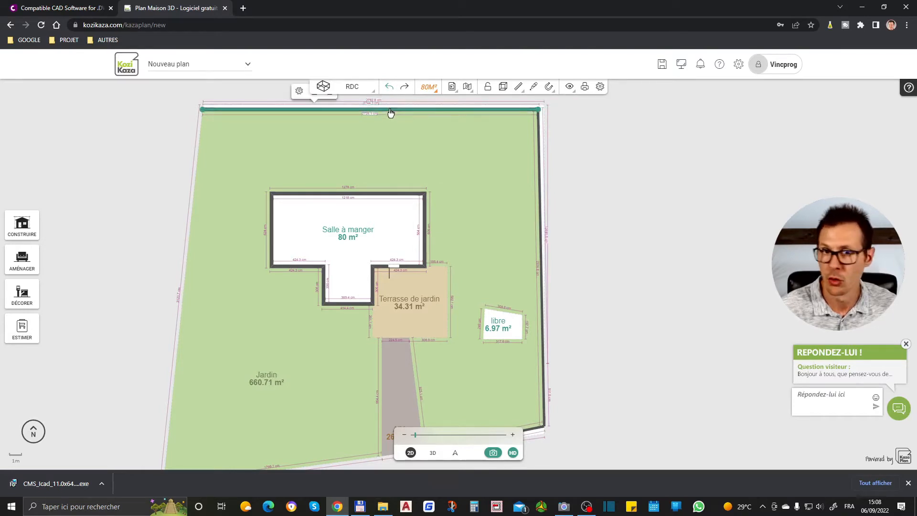
{"action": "left_click", "coordinate": [299, 91]}
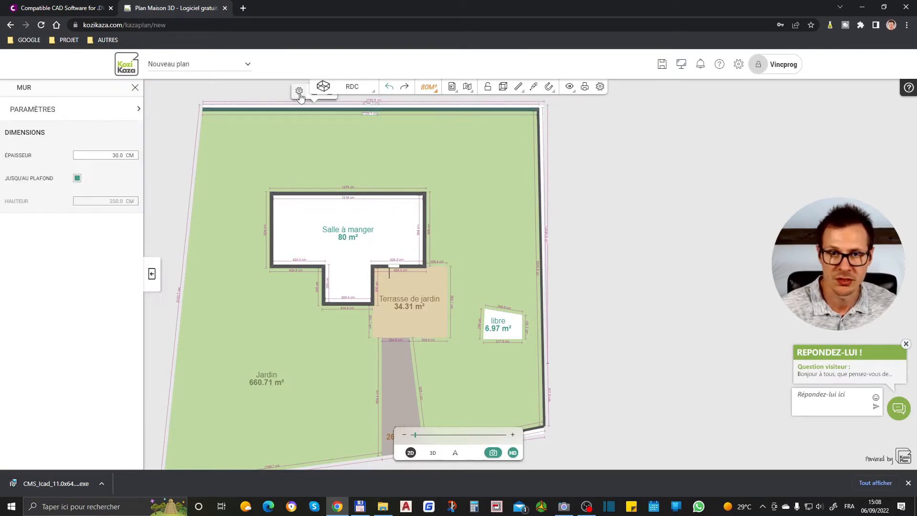
{"action": "left_click", "coordinate": [76, 179]}
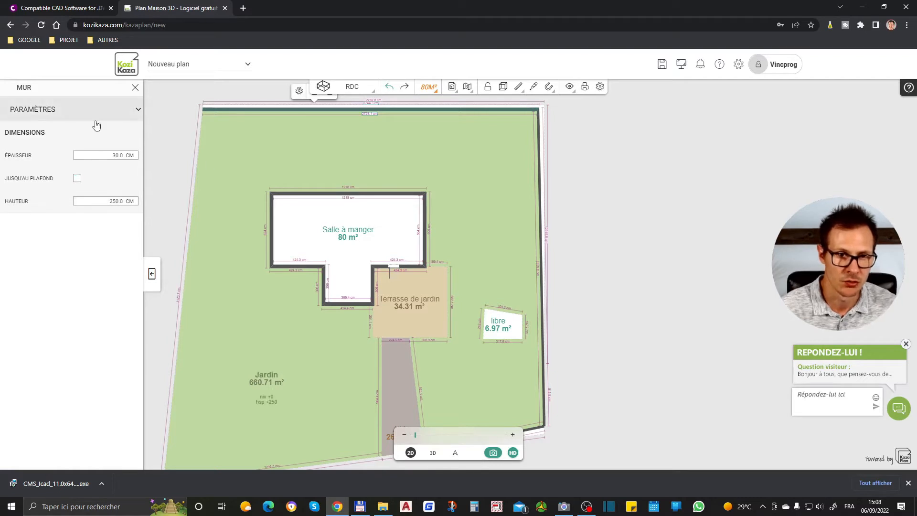
{"action": "double_click", "coordinate": [108, 156]}
{"action": "type", "text": "20"}
{"action": "key", "text": "Tab"}
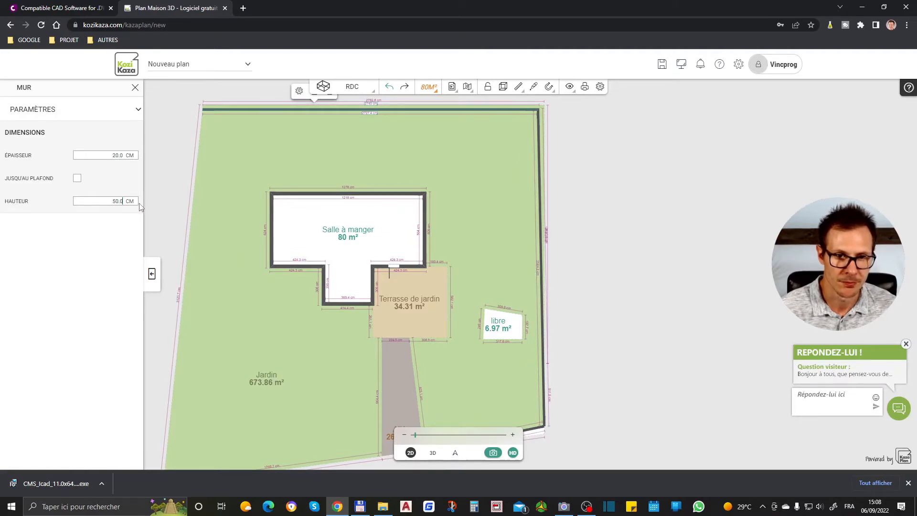
{"action": "left_click", "coordinate": [540, 231]}
Examine the lowered boundary walls in 3D from several sides, including the rear right-hand corner up close.
{"action": "left_click", "coordinate": [433, 452]}
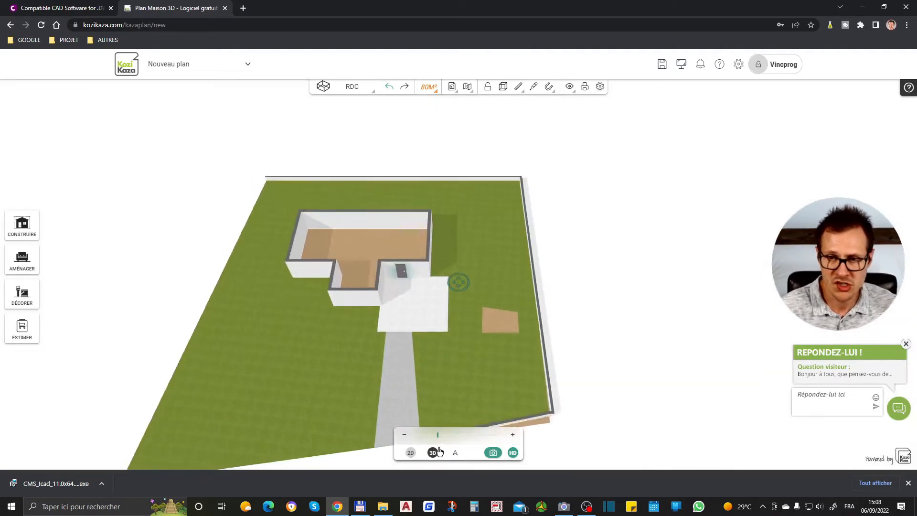
{"action": "scroll", "coordinate": [543, 318], "scroll_direction": "down", "scroll_amount": 2}
{"action": "scroll", "coordinate": [561, 388], "scroll_direction": "up", "scroll_amount": 4}
{"action": "scroll", "coordinate": [584, 357], "scroll_direction": "down", "scroll_amount": 1}
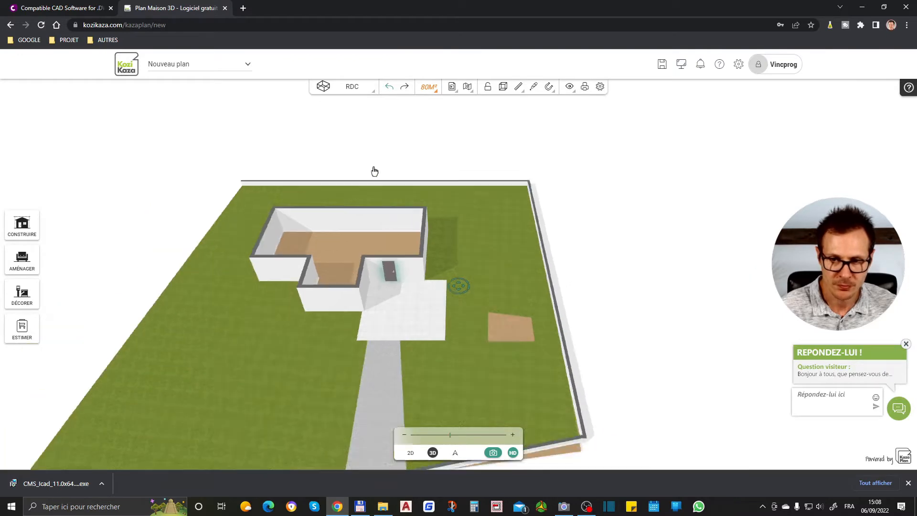
{"action": "scroll", "coordinate": [374, 171], "scroll_direction": "down", "scroll_amount": 2}
{"action": "left_click_drag", "start_coordinate": [563, 392], "coordinate": [469, 335]}
{"action": "scroll", "coordinate": [446, 357], "scroll_direction": "up", "scroll_amount": 3}
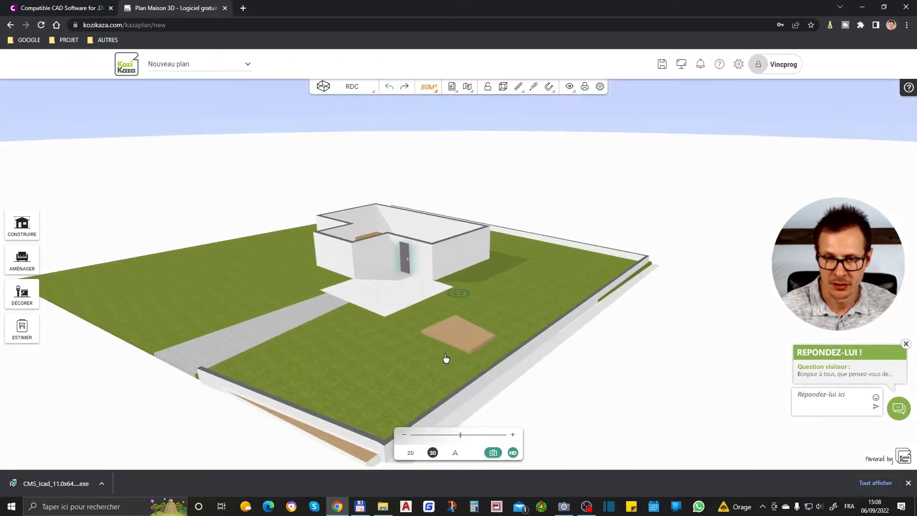
{"action": "scroll", "coordinate": [657, 223], "scroll_direction": "down", "scroll_amount": 2}
{"action": "scroll", "coordinate": [452, 365], "scroll_direction": "up", "scroll_amount": 2}
{"action": "left_click_drag", "start_coordinate": [483, 369], "coordinate": [754, 342]}
{"action": "scroll", "coordinate": [661, 281], "scroll_direction": "up", "scroll_amount": 3}
{"action": "scroll", "coordinate": [807, 270], "scroll_direction": "up", "scroll_amount": 2}
{"action": "left_click_drag", "start_coordinate": [807, 270], "coordinate": [614, 338]}
{"action": "scroll", "coordinate": [613, 297], "scroll_direction": "down", "scroll_amount": 4}
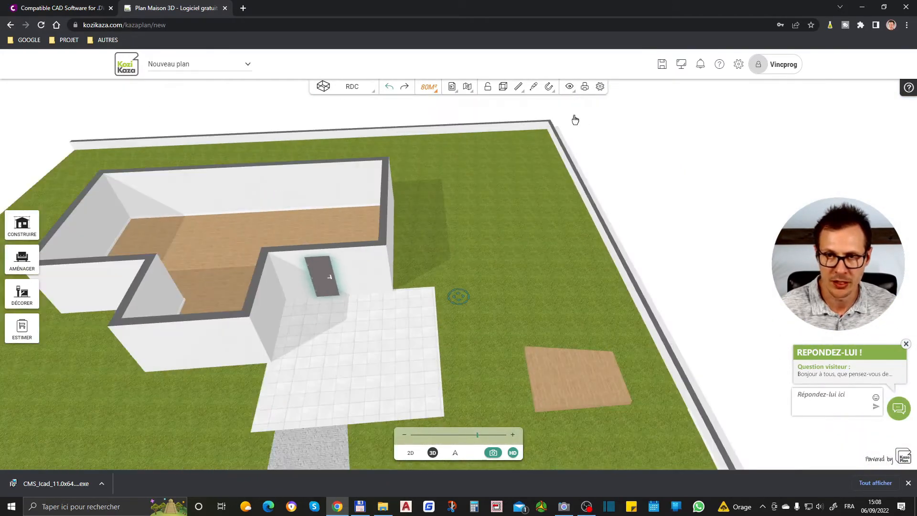
{"action": "scroll", "coordinate": [575, 121], "scroll_direction": "up", "scroll_amount": 5}
{"action": "scroll", "coordinate": [550, 333], "scroll_direction": "down", "scroll_amount": 4}
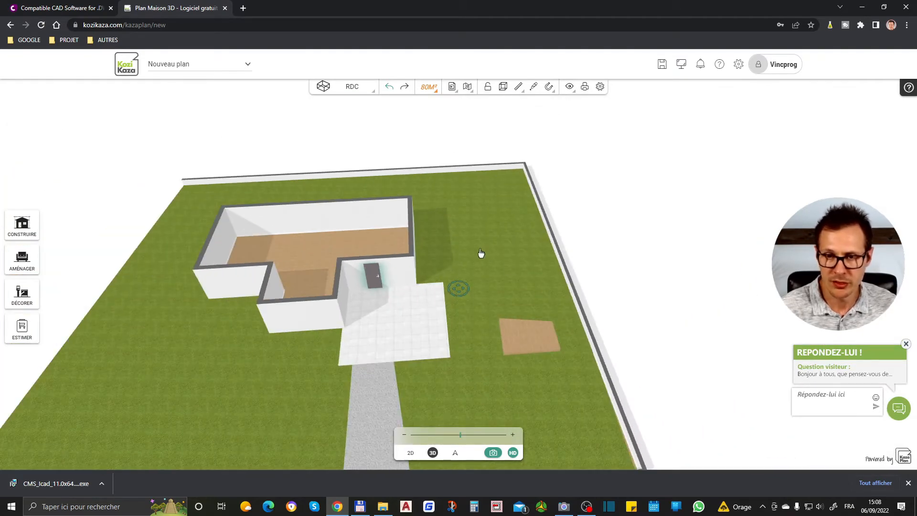
{"action": "left_click_drag", "start_coordinate": [494, 285], "coordinate": [258, 257]}
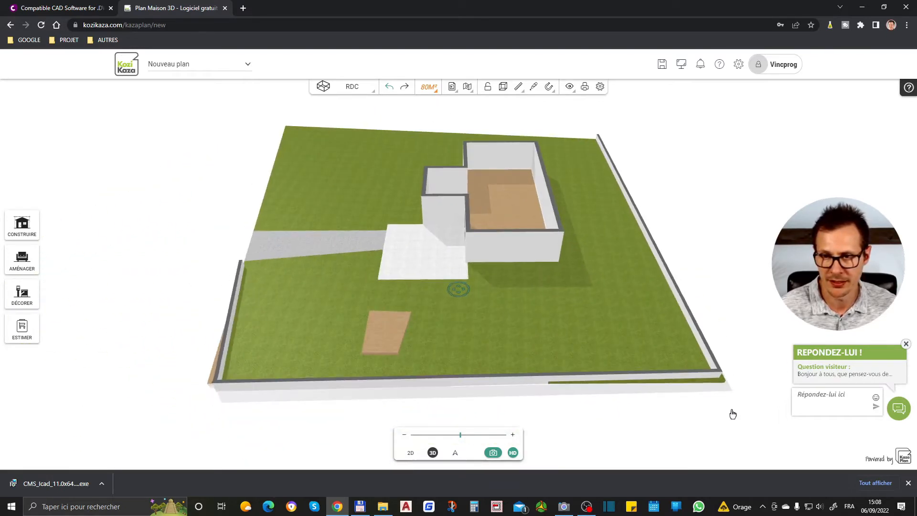
{"action": "left_click_drag", "start_coordinate": [478, 355], "coordinate": [721, 363]}
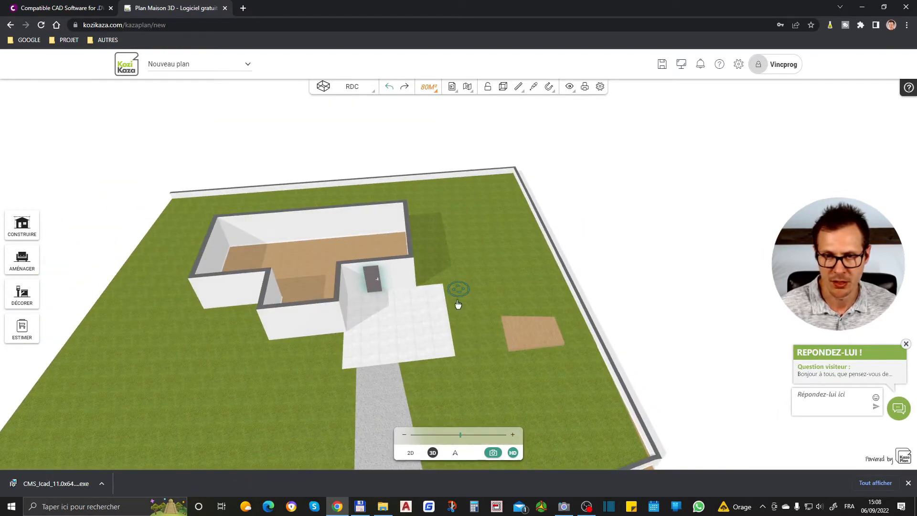
{"action": "left_click_drag", "start_coordinate": [462, 290], "coordinate": [510, 184]}
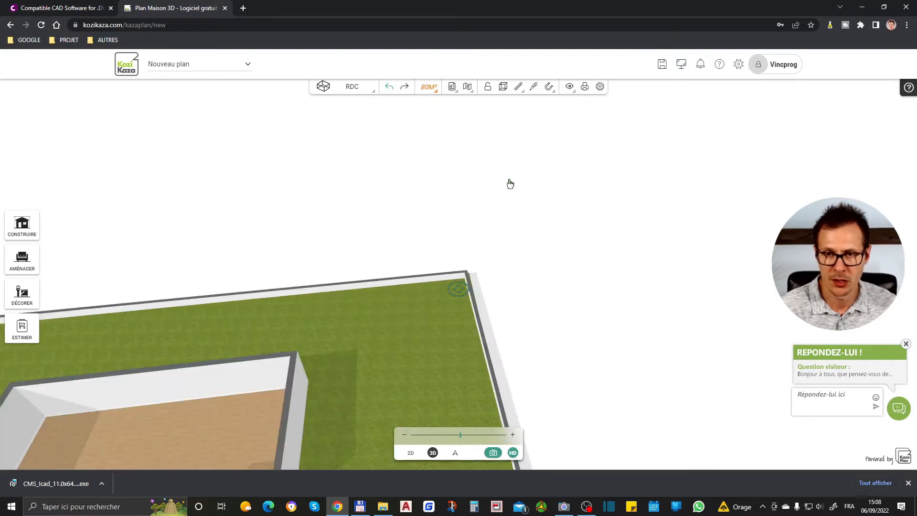
{"action": "left_click_drag", "start_coordinate": [486, 330], "coordinate": [285, 323]}
{"action": "scroll", "coordinate": [492, 301], "scroll_direction": "up", "scroll_amount": 3}
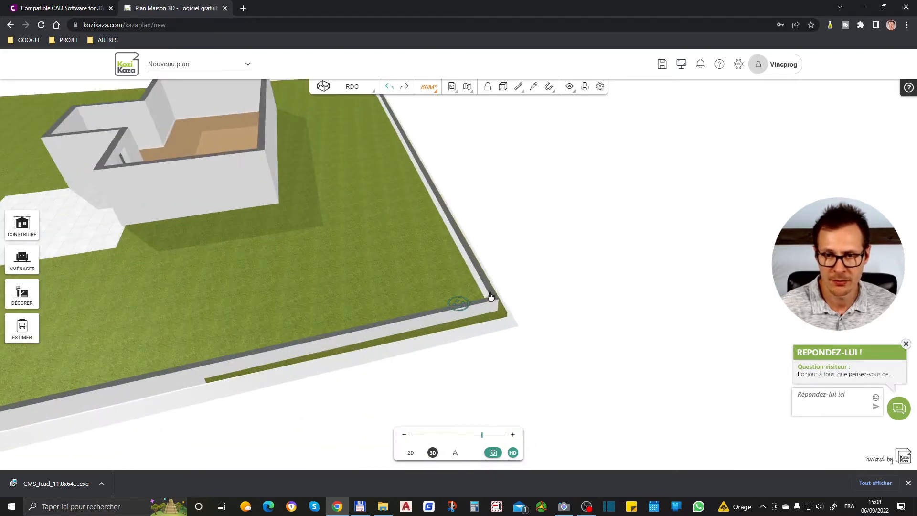
Inspect the junctions of the low boundary walls in 3D, from an overview of the whole plot down to individual corners.
{"action": "left_click_drag", "start_coordinate": [503, 308], "coordinate": [199, 350]}
{"action": "left_click_drag", "start_coordinate": [637, 305], "coordinate": [389, 299]}
{"action": "scroll", "coordinate": [442, 301], "scroll_direction": "up", "scroll_amount": 2}
{"action": "left_click_drag", "start_coordinate": [505, 354], "coordinate": [463, 344]}
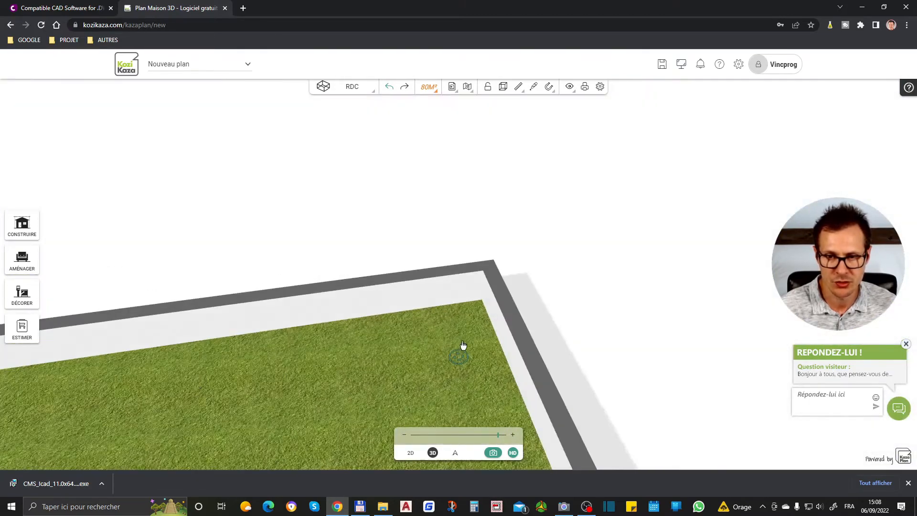
{"action": "scroll", "coordinate": [528, 266], "scroll_direction": "down", "scroll_amount": 10}
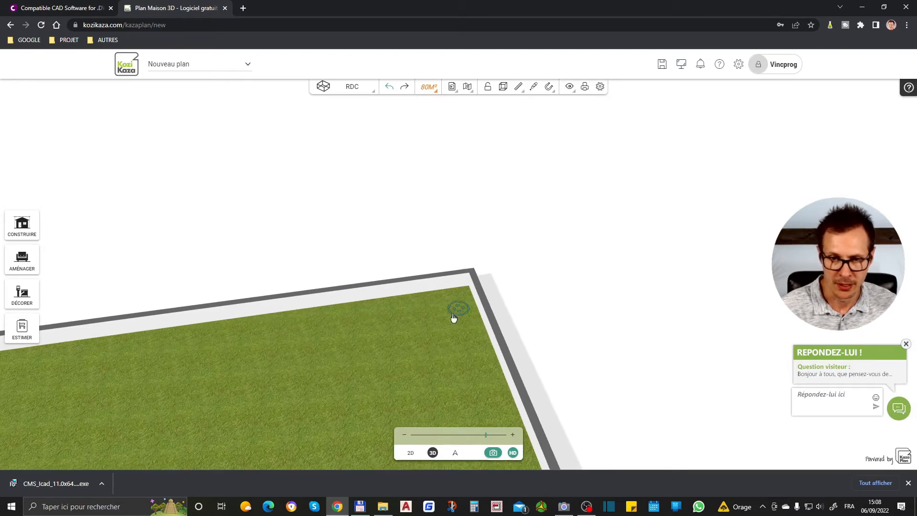
{"action": "left_click_drag", "start_coordinate": [498, 295], "coordinate": [525, 329]}
{"action": "scroll", "coordinate": [525, 329], "scroll_direction": "down", "scroll_amount": 7}
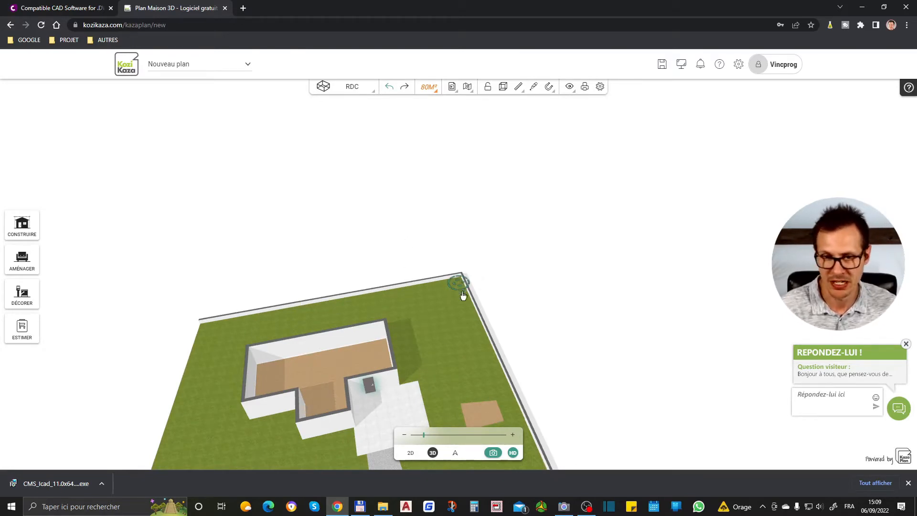
{"action": "left_click_drag", "start_coordinate": [378, 352], "coordinate": [332, 402]}
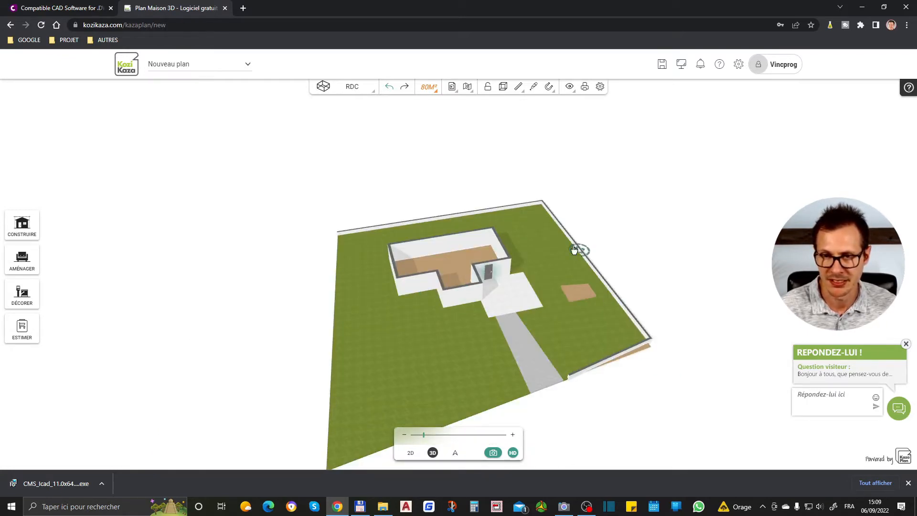
{"action": "left_click", "coordinate": [532, 214]}
{"action": "scroll", "coordinate": [440, 292], "scroll_direction": "up", "scroll_amount": 5}
{"action": "left_click_drag", "start_coordinate": [491, 282], "coordinate": [182, 256]}
{"action": "left_click_drag", "start_coordinate": [605, 306], "coordinate": [362, 335]}
{"action": "scroll", "coordinate": [439, 277], "scroll_direction": "up", "scroll_amount": 2}
{"action": "mouse_move", "coordinate": [552, 324]}
{"action": "left_mouse_down"}
{"action": "mouse_move", "coordinate": [407, 341]}
{"action": "mouse_move", "coordinate": [314, 244]}
{"action": "mouse_move", "coordinate": [575, 352]}
{"action": "mouse_move", "coordinate": [690, 190]}
{"action": "mouse_move", "coordinate": [534, 260]}
{"action": "mouse_move", "coordinate": [456, 262]}
{"action": "mouse_move", "coordinate": [460, 247]}
{"action": "left_mouse_up"}
{"action": "scroll", "coordinate": [460, 247], "scroll_direction": "up", "scroll_amount": 1}
{"action": "left_click_drag", "start_coordinate": [491, 323], "coordinate": [421, 302]}
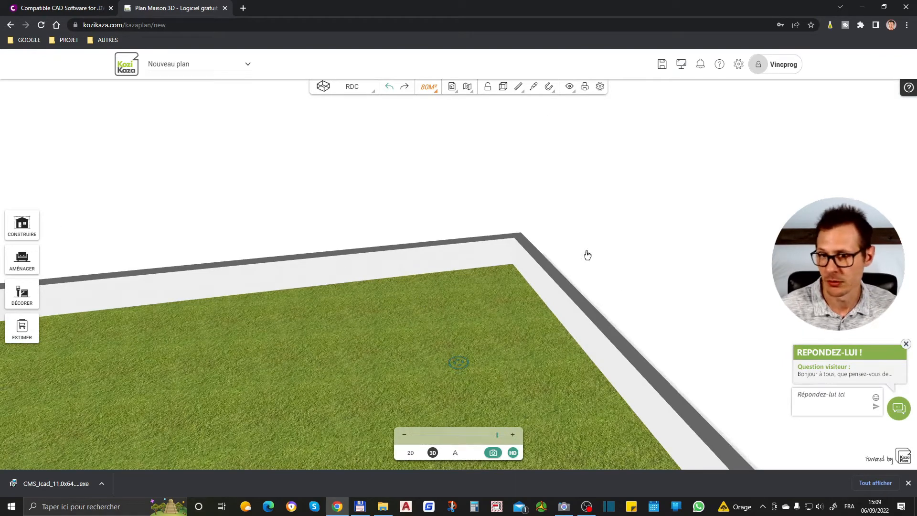
{"action": "scroll", "coordinate": [542, 258], "scroll_direction": "down", "scroll_amount": 1}
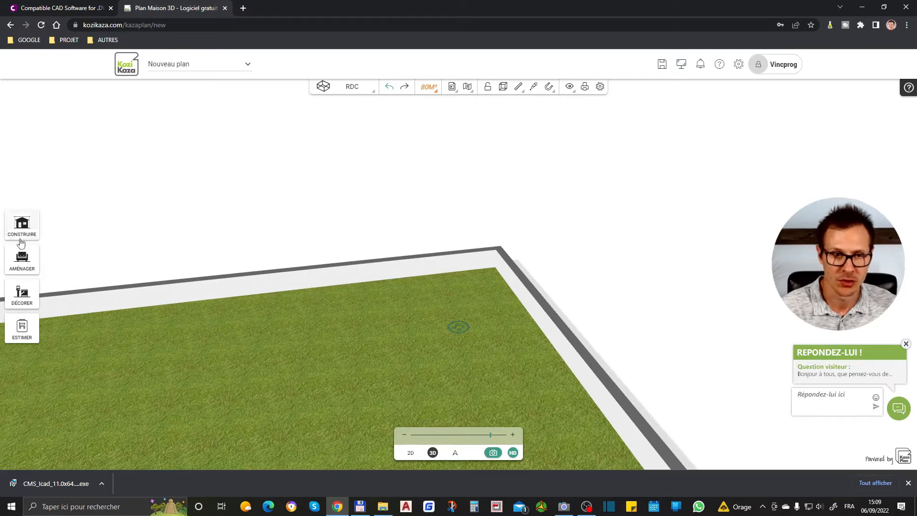
Place a white double gate with horizontal slats from the exterior "Clôture portail" catalogue on the lawn near the garden corner.
{"action": "left_click", "coordinate": [21, 262]}
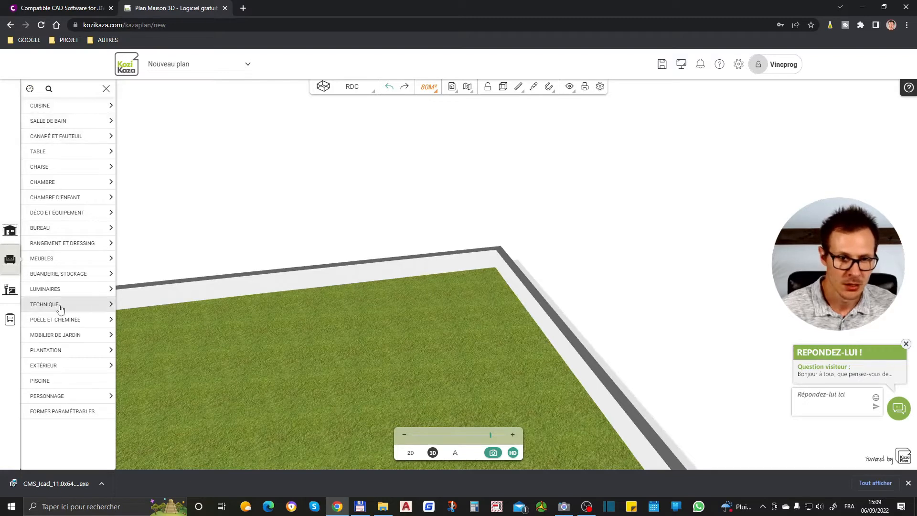
{"action": "left_click", "coordinate": [81, 336]}
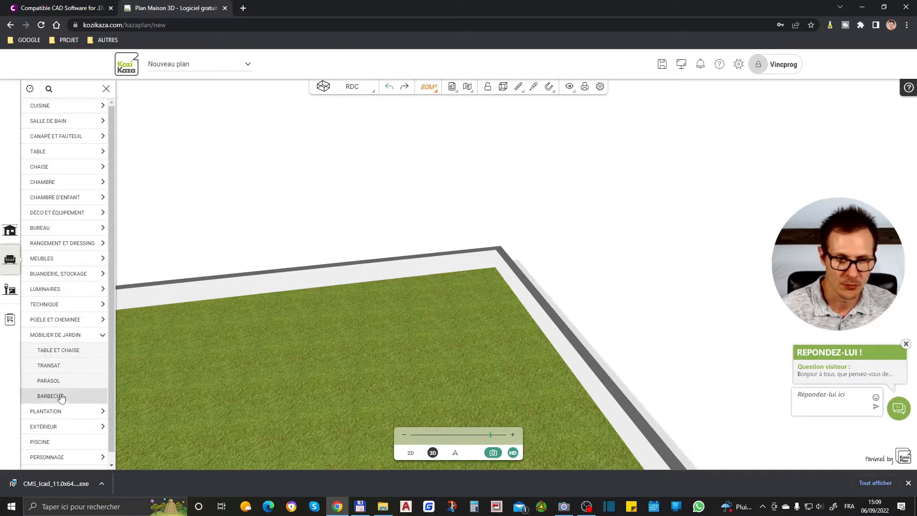
{"action": "left_click", "coordinate": [62, 336]}
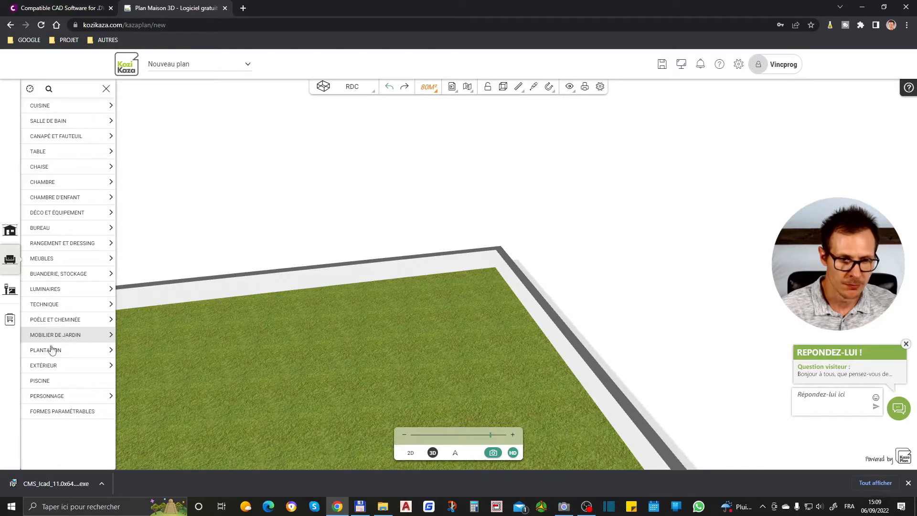
{"action": "left_click", "coordinate": [70, 366]}
{"action": "scroll", "coordinate": [73, 363], "scroll_direction": "down", "scroll_amount": 3}
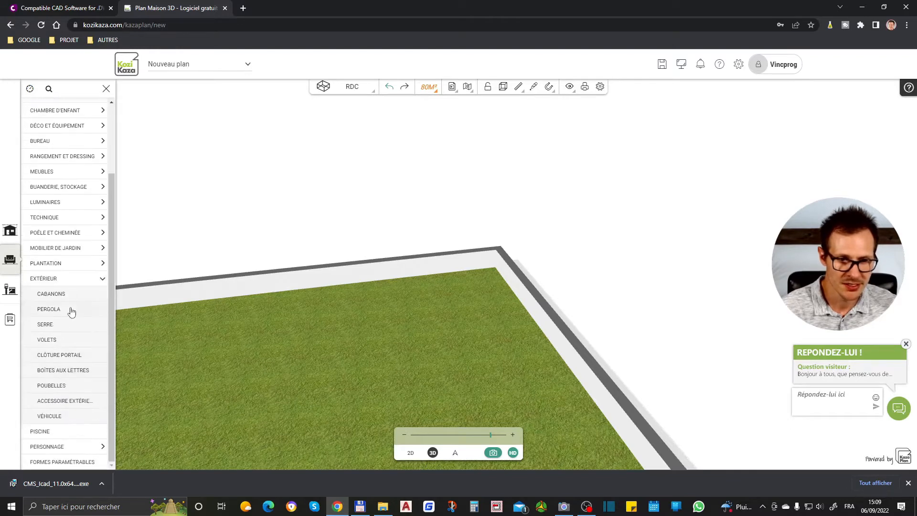
{"action": "left_click", "coordinate": [67, 357]}
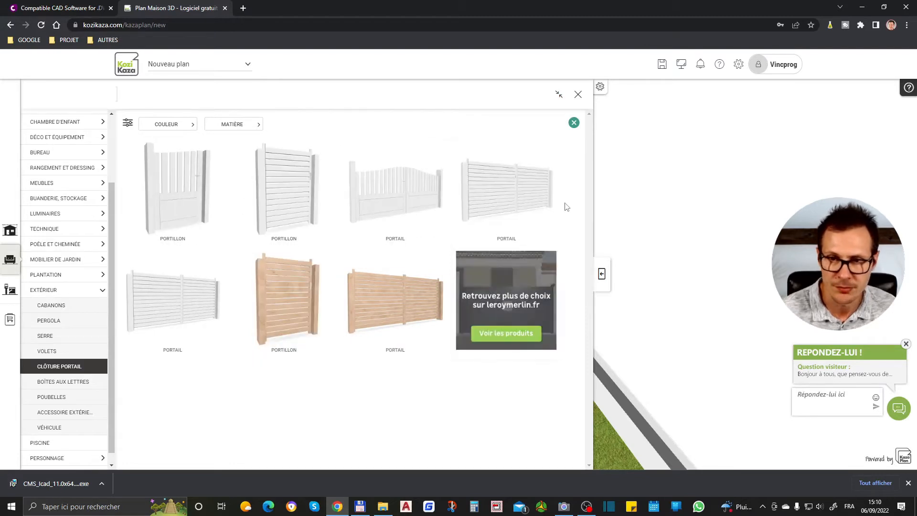
{"action": "left_click", "coordinate": [529, 200]}
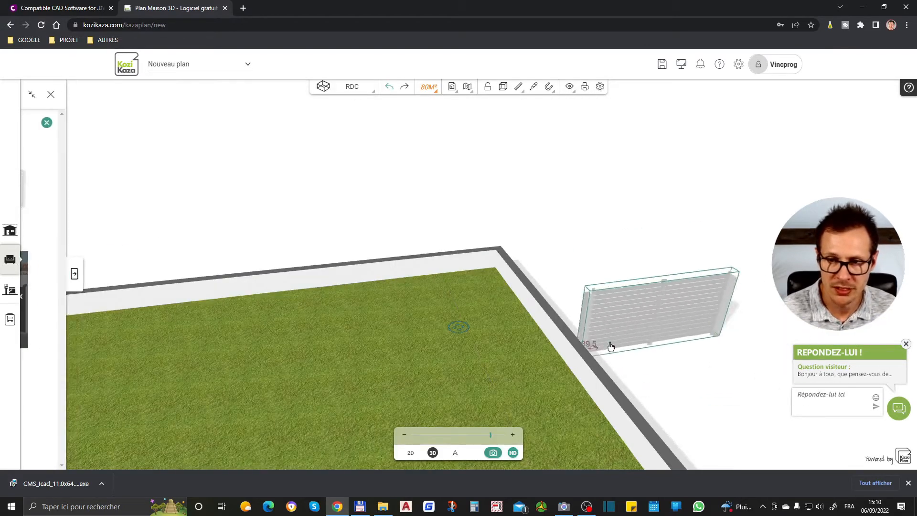
{"action": "scroll", "coordinate": [570, 267], "scroll_direction": "up", "scroll_amount": 3}
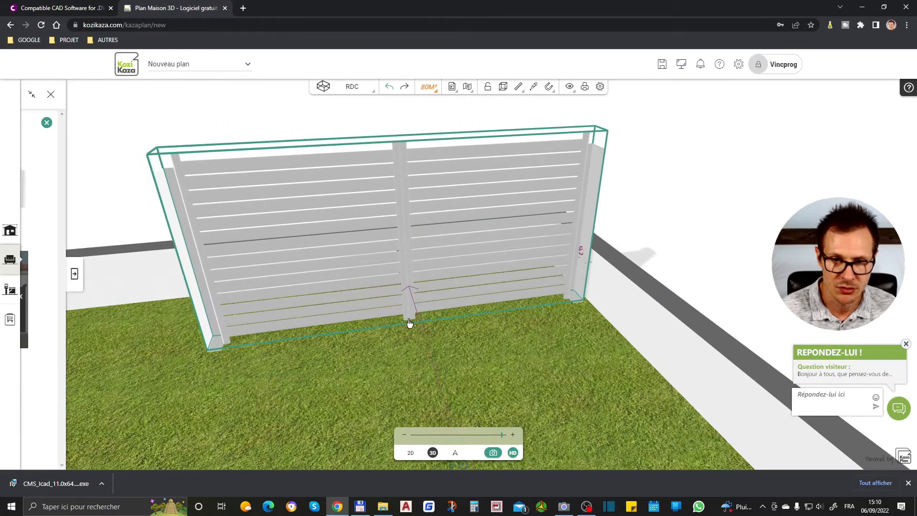
{"action": "left_click", "coordinate": [410, 323]}
{"action": "scroll", "coordinate": [582, 298], "scroll_direction": "down", "scroll_amount": 2}
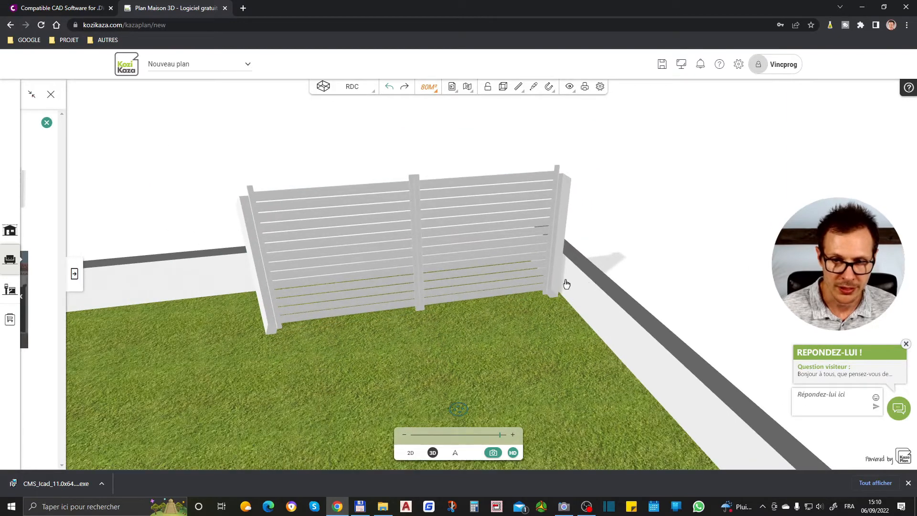
Shift the slatted gate across the lawn, leaving it about 262 cm from the right-hand boundary wall.
{"action": "left_click", "coordinate": [539, 282]}
{"action": "left_click_drag", "start_coordinate": [518, 284], "coordinate": [346, 195]}
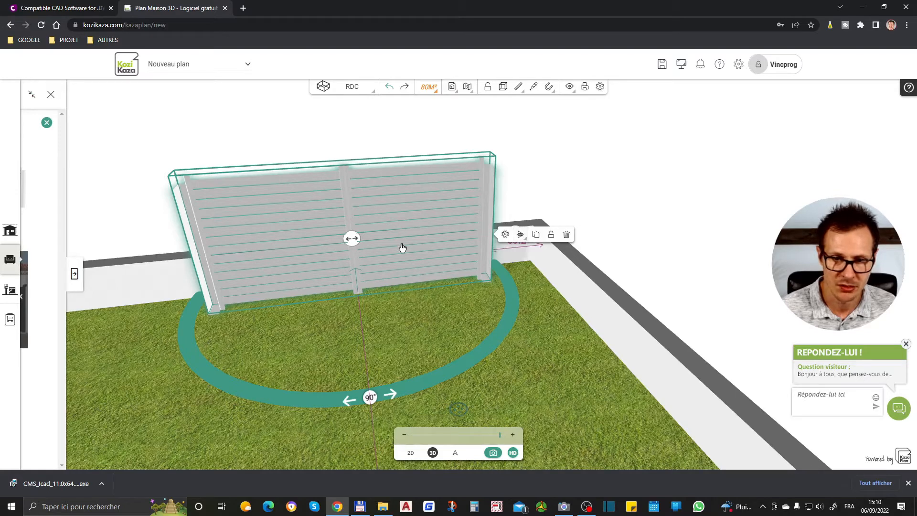
{"action": "left_click_drag", "start_coordinate": [379, 244], "coordinate": [381, 300]}
{"action": "scroll", "coordinate": [555, 277], "scroll_direction": "down", "scroll_amount": 2}
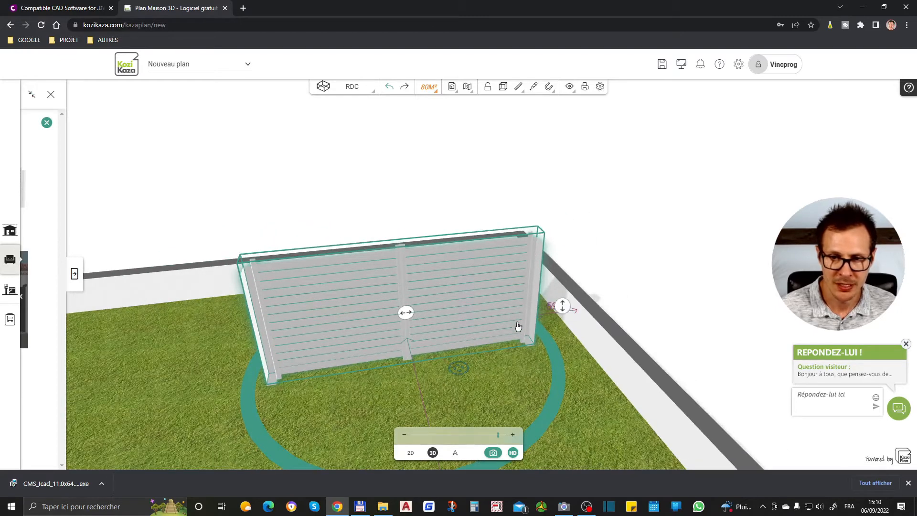
{"action": "mouse_move", "coordinate": [518, 316]}
{"action": "left_mouse_down"}
{"action": "mouse_move", "coordinate": [512, 323]}
{"action": "mouse_move", "coordinate": [512, 303]}
{"action": "left_mouse_up"}
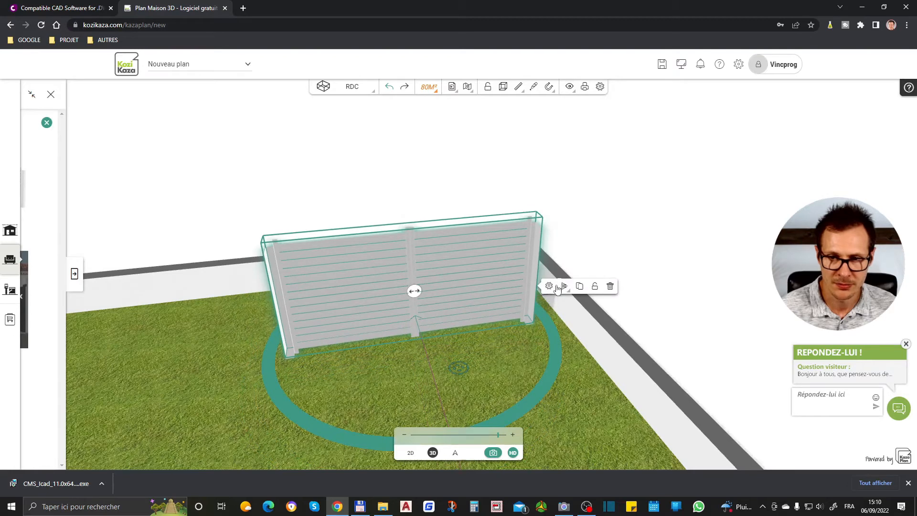
{"action": "left_click_drag", "start_coordinate": [345, 314], "coordinate": [249, 336]}
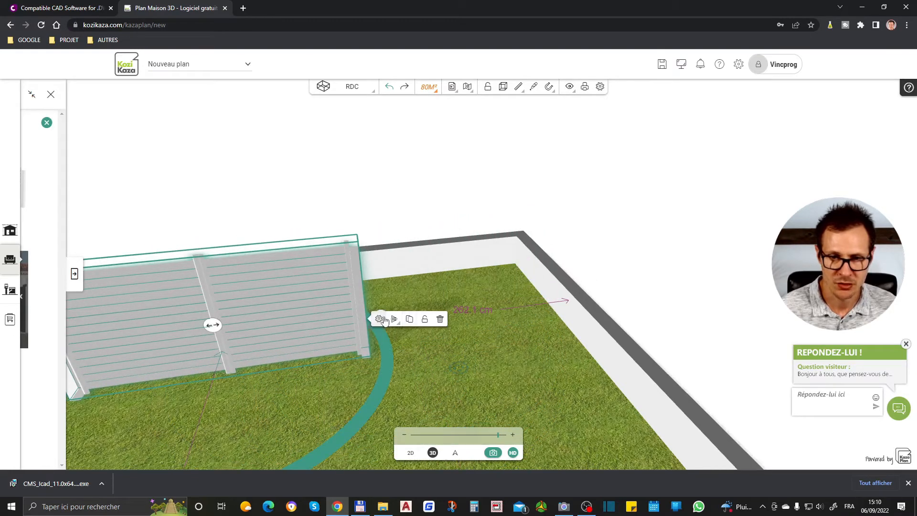
Set the gate's elevation to 50 cm in its position settings.
{"action": "left_click", "coordinate": [384, 321]}
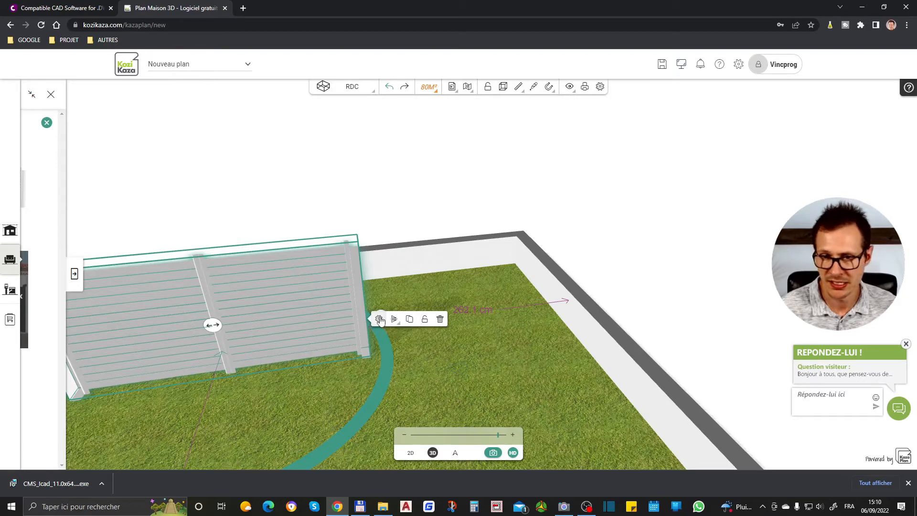
{"action": "left_click", "coordinate": [380, 320]}
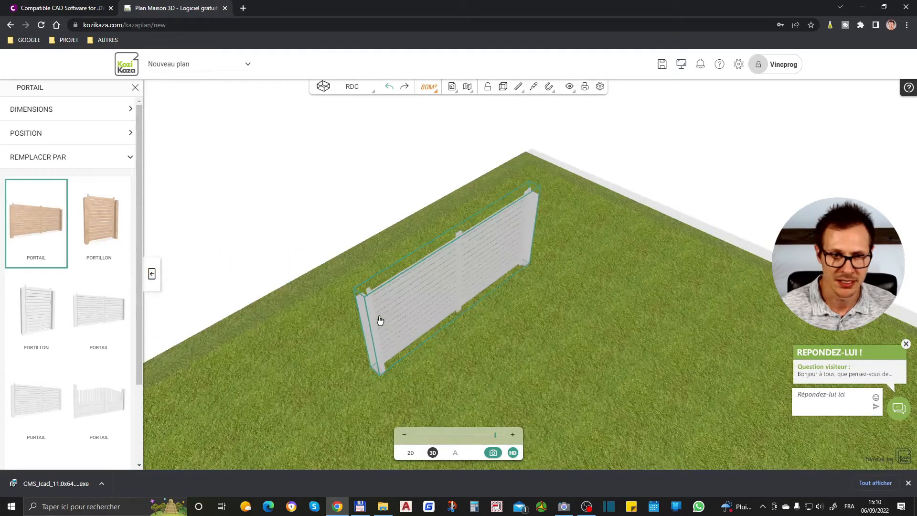
{"action": "left_click", "coordinate": [39, 133]}
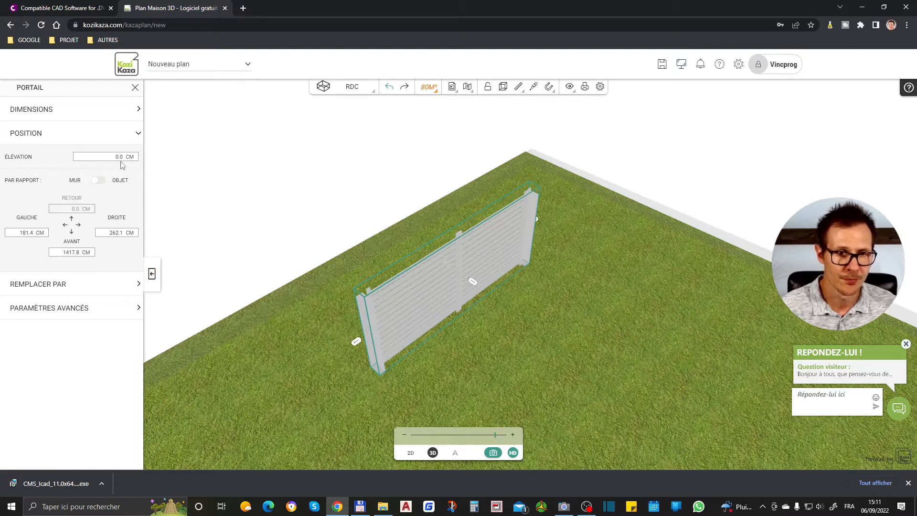
{"action": "type", "text": "50"}
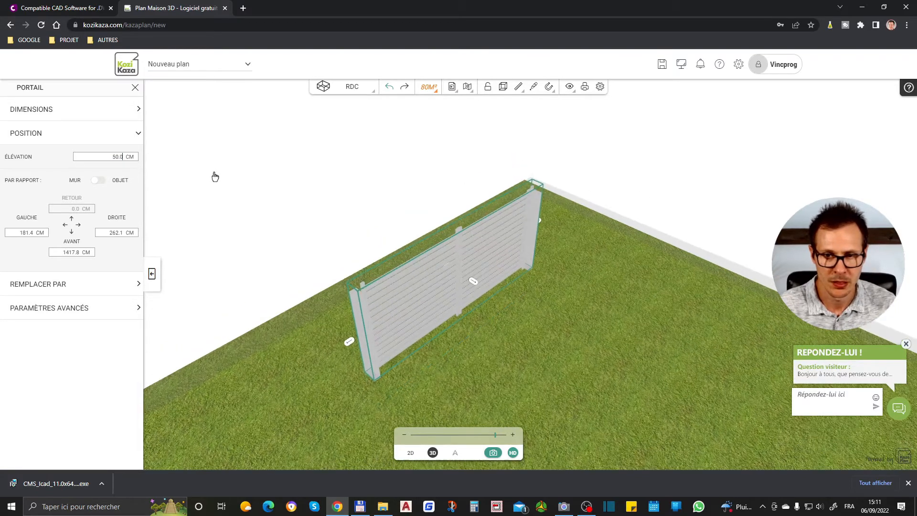
Try raising and lowering the gate freehand, and return its elevation to 50 cm.
{"action": "scroll", "coordinate": [577, 287], "scroll_direction": "up", "scroll_amount": 2}
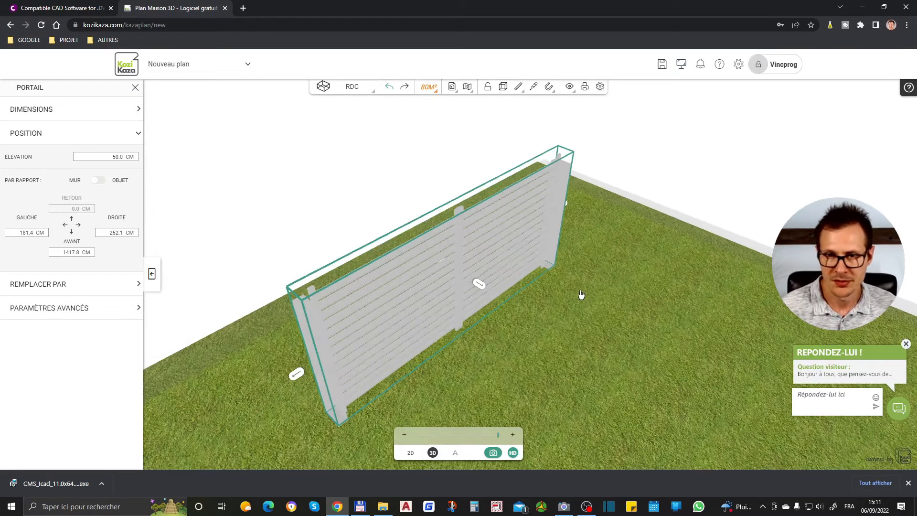
{"action": "left_click_drag", "start_coordinate": [565, 346], "coordinate": [440, 308]}
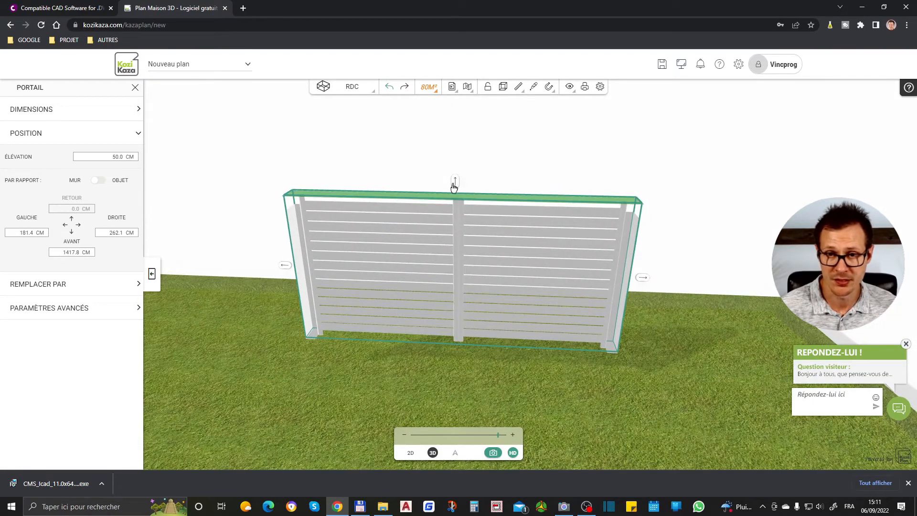
{"action": "left_click_drag", "start_coordinate": [455, 187], "coordinate": [465, 143]}
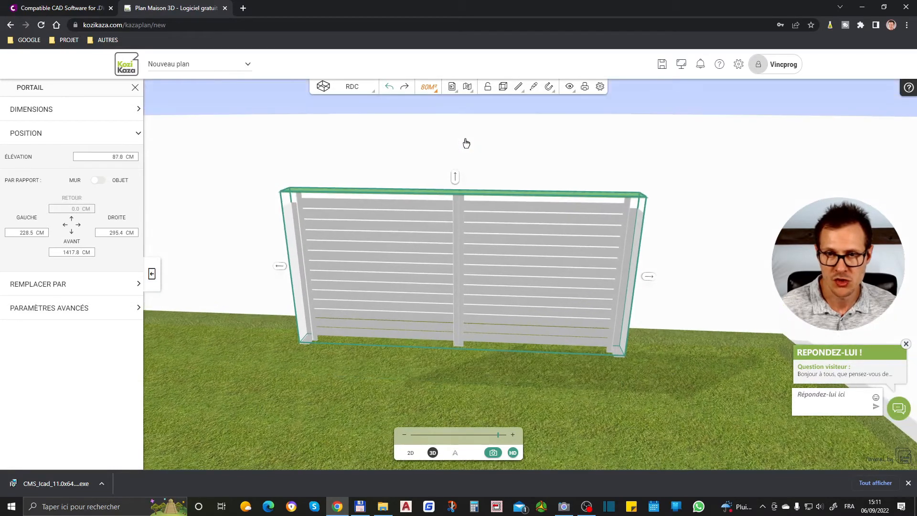
{"action": "left_click_drag", "start_coordinate": [457, 178], "coordinate": [459, 258]}
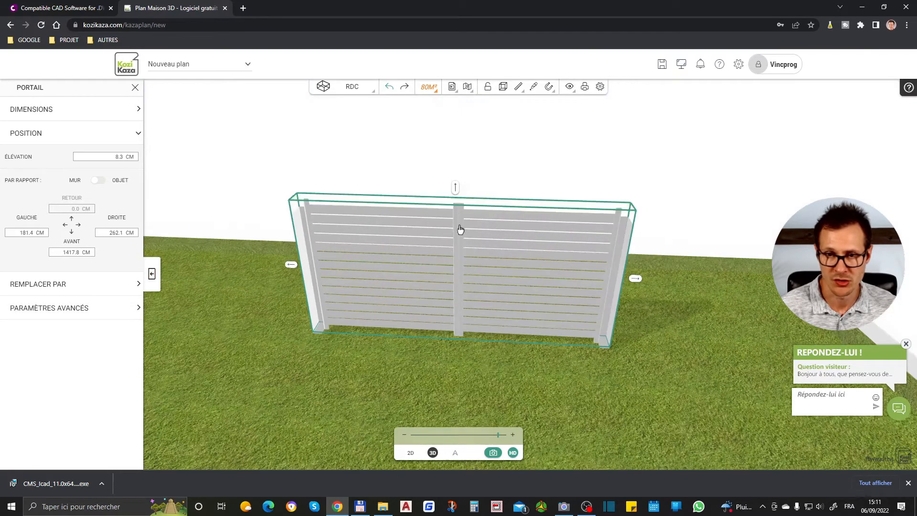
{"action": "left_click_drag", "start_coordinate": [454, 189], "coordinate": [465, 150]}
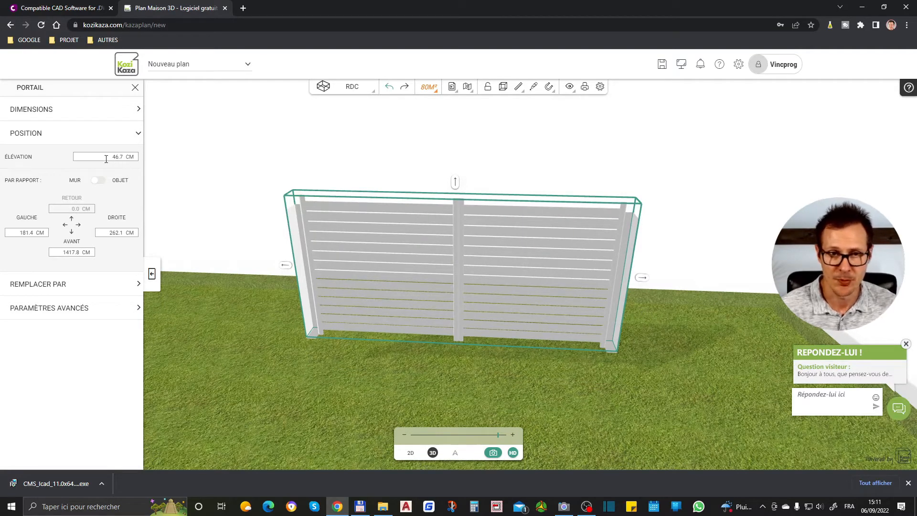
{"action": "type", "text": "50"}
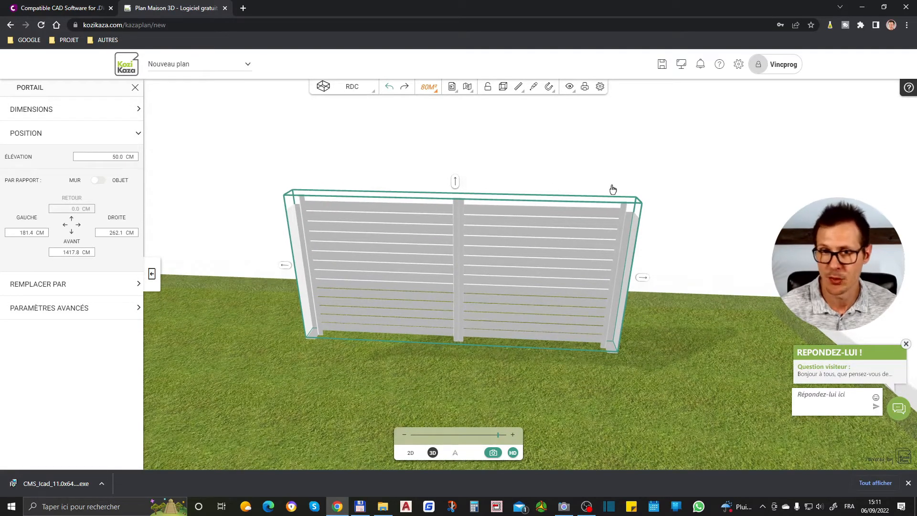
Move the raised gate along the top of the boundary wall toward the garden corner and check its alignment in 3D.
{"action": "left_click", "coordinate": [659, 283]}
{"action": "left_click", "coordinate": [308, 278]}
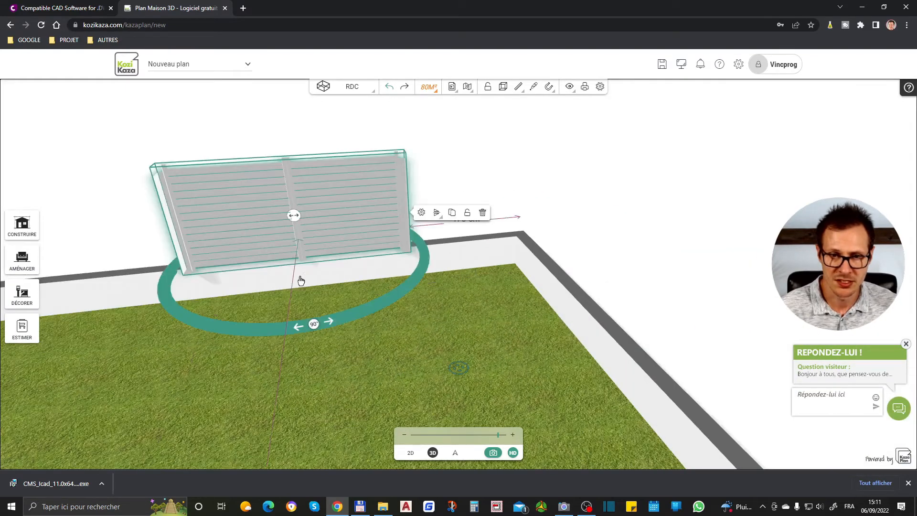
{"action": "left_click_drag", "start_coordinate": [324, 234], "coordinate": [415, 224]}
{"action": "left_click_drag", "start_coordinate": [313, 338], "coordinate": [578, 189]}
{"action": "left_click_drag", "start_coordinate": [359, 360], "coordinate": [316, 409]}
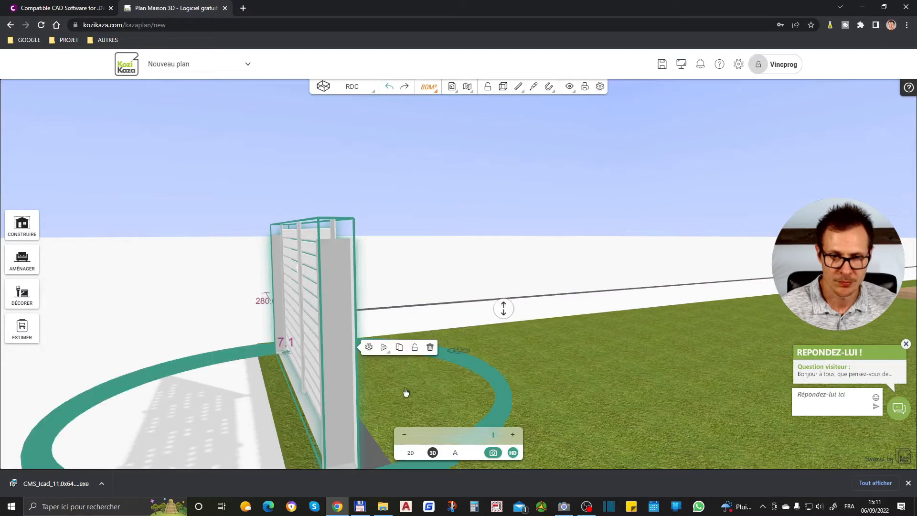
{"action": "left_click_drag", "start_coordinate": [537, 371], "coordinate": [247, 460]}
{"action": "scroll", "coordinate": [262, 433], "scroll_direction": "up", "scroll_amount": 2}
{"action": "scroll", "coordinate": [409, 250], "scroll_direction": "down", "scroll_amount": 5}
{"action": "scroll", "coordinate": [250, 439], "scroll_direction": "up", "scroll_amount": 4}
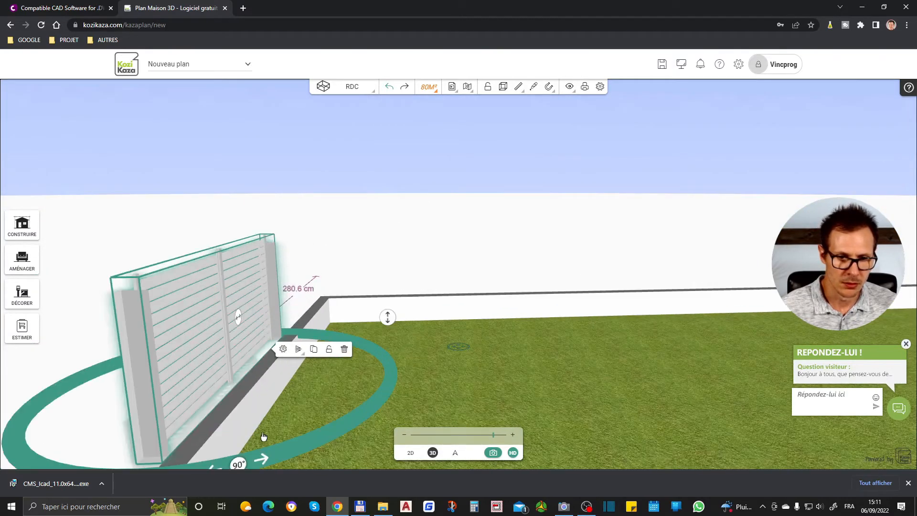
{"action": "scroll", "coordinate": [239, 322], "scroll_direction": "down", "scroll_amount": 3}
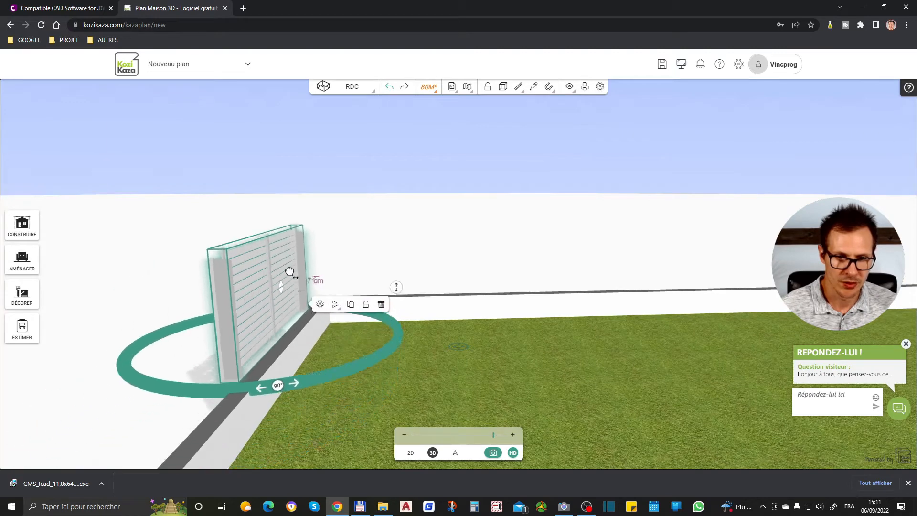
Set the gate's right-hand distance to 80 cm in its position settings.
{"action": "left_click_drag", "start_coordinate": [290, 399], "coordinate": [322, 389]}
{"action": "scroll", "coordinate": [301, 385], "scroll_direction": "up", "scroll_amount": 2}
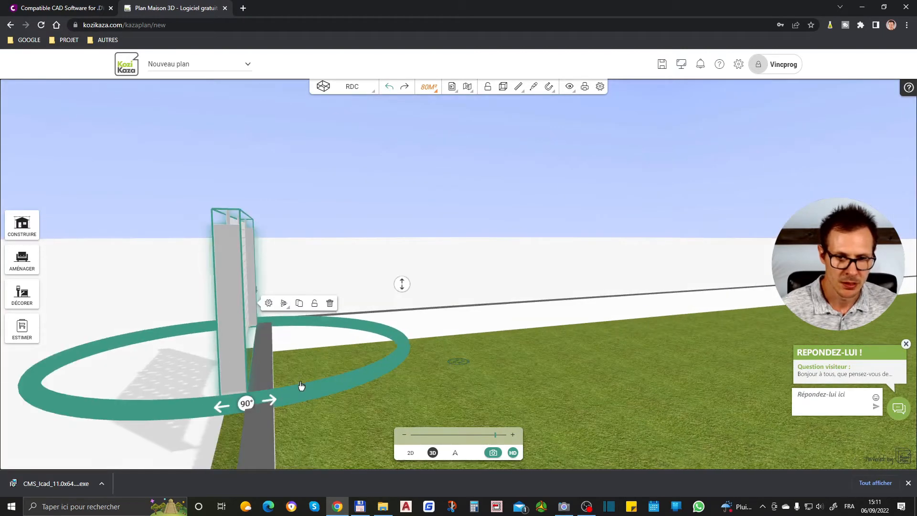
{"action": "left_click", "coordinate": [270, 303]}
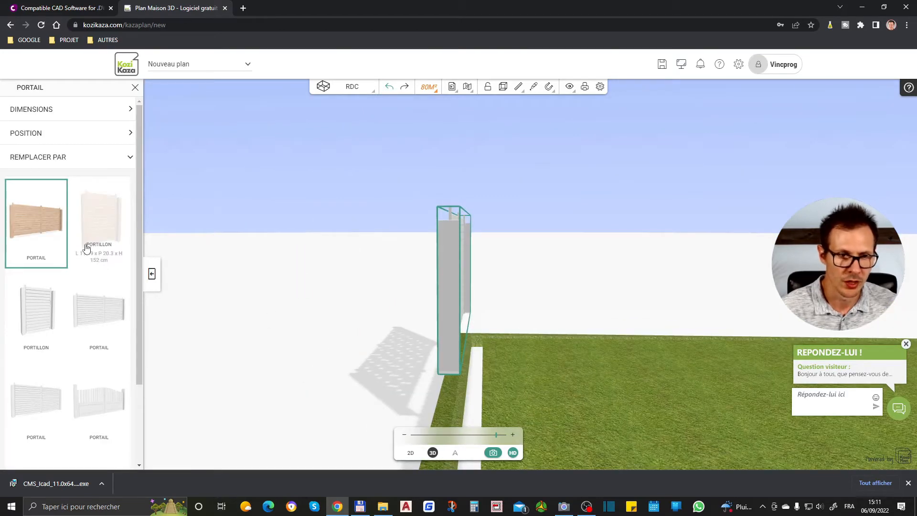
{"action": "left_click", "coordinate": [73, 134]}
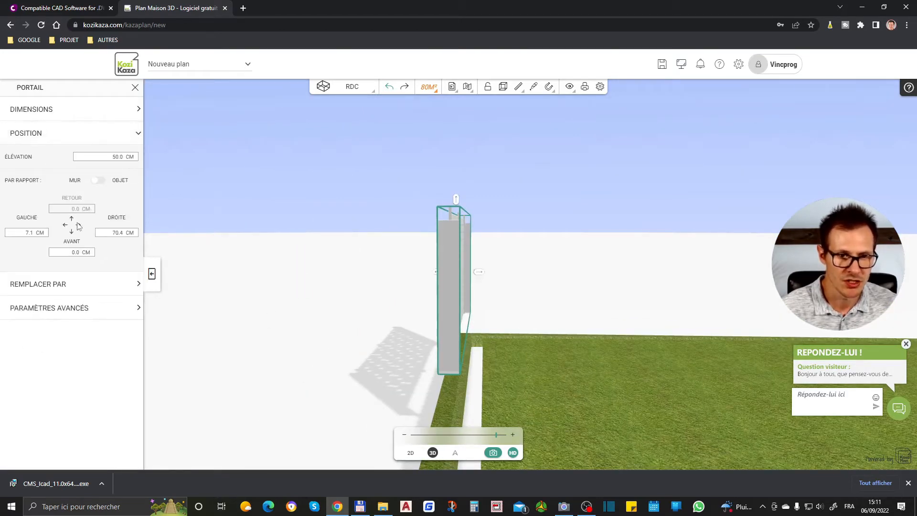
{"action": "left_click_drag", "start_coordinate": [476, 274], "coordinate": [489, 282]}
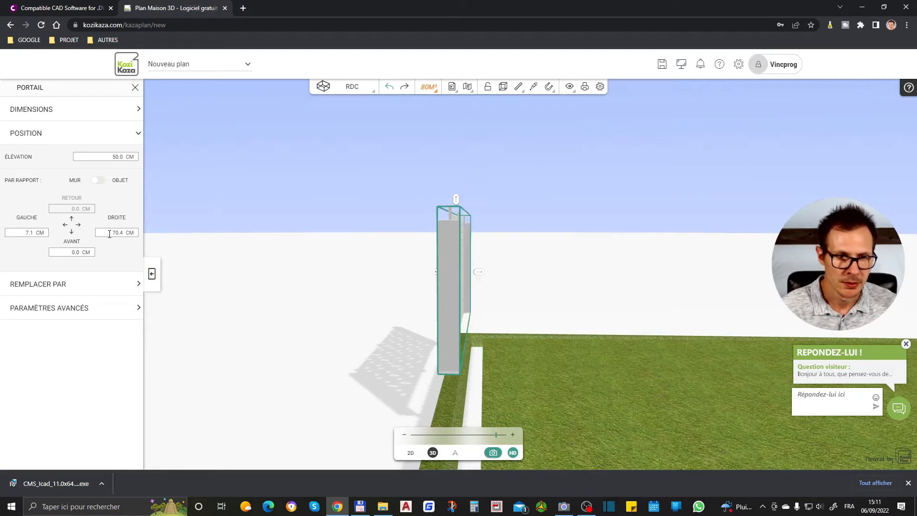
{"action": "type", "text": "0.0"}
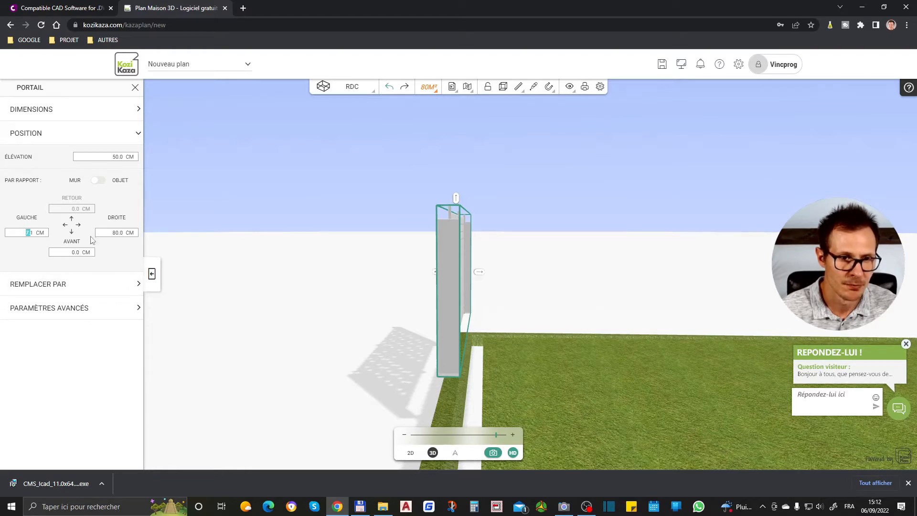
Nudge the gate sideways in small increments with its 3D offset arrows and check its position relative to the wall.
{"action": "left_click_drag", "start_coordinate": [602, 277], "coordinate": [607, 270]}
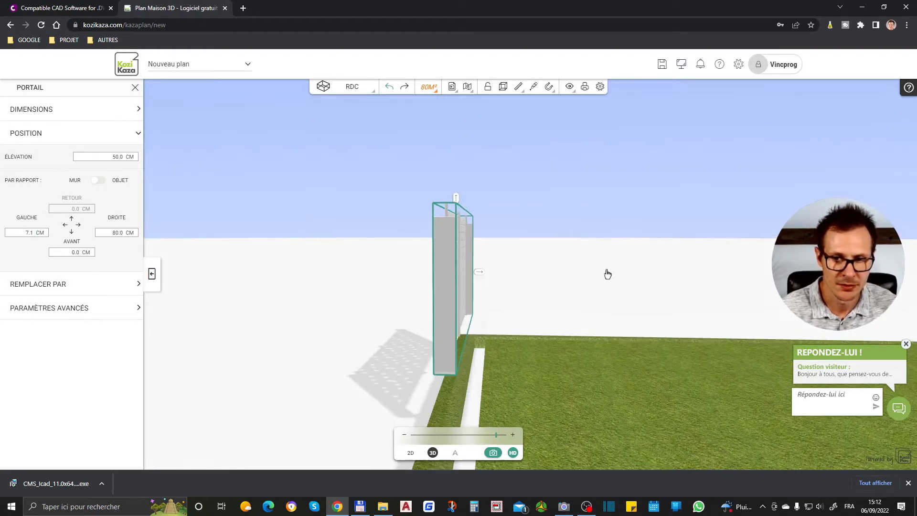
{"action": "scroll", "coordinate": [549, 279], "scroll_direction": "down", "scroll_amount": 1}
{"action": "left_click_drag", "start_coordinate": [475, 274], "coordinate": [513, 284]}
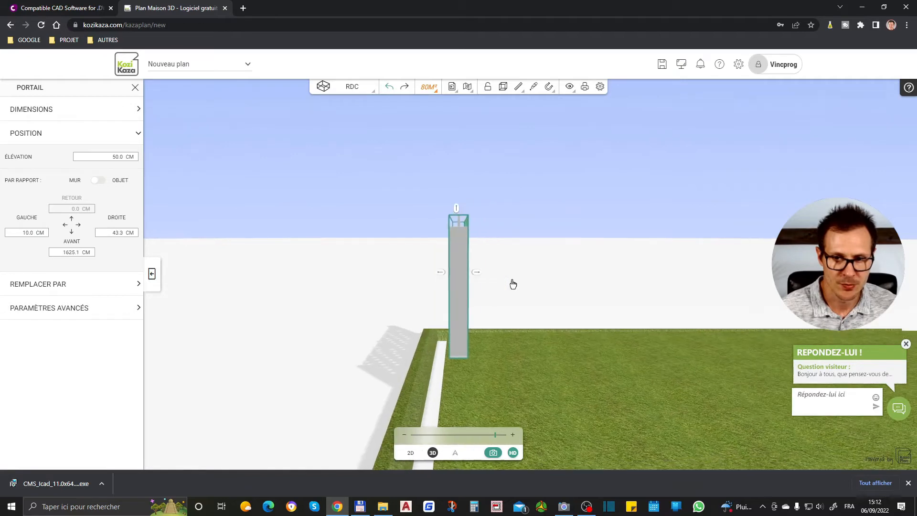
{"action": "mouse_move", "coordinate": [442, 277]}
{"action": "left_mouse_down"}
{"action": "mouse_move", "coordinate": [432, 276]}
{"action": "mouse_move", "coordinate": [444, 284]}
{"action": "left_mouse_up"}
{"action": "left_click_drag", "start_coordinate": [524, 380], "coordinate": [342, 372]}
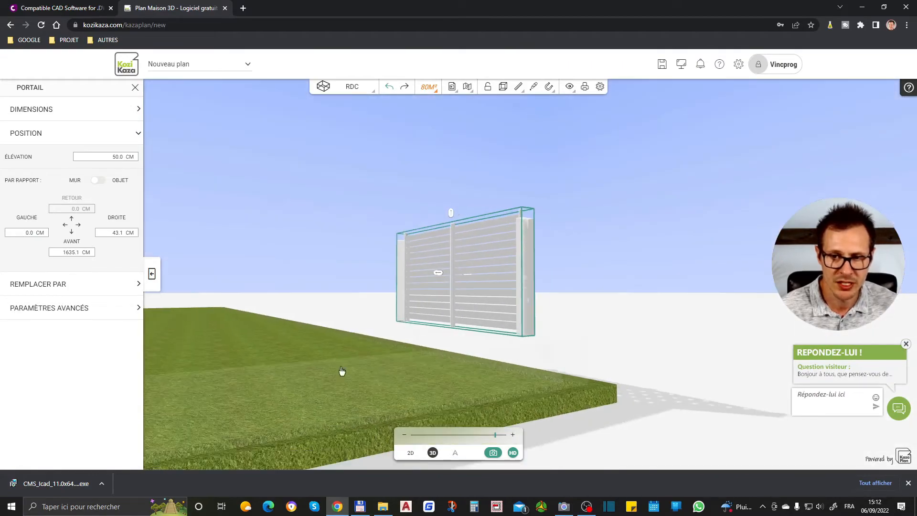
{"action": "left_click_drag", "start_coordinate": [603, 366], "coordinate": [154, 424]}
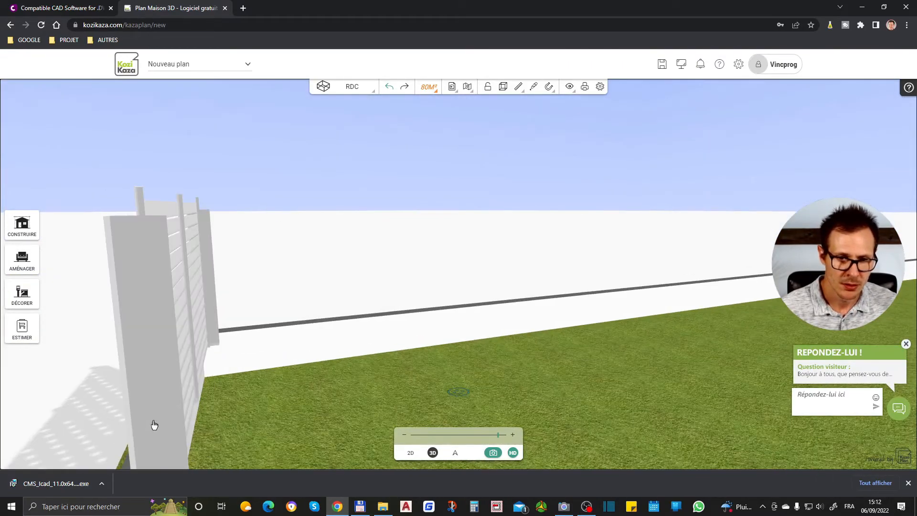
Move the raised gate off the boundary wall to the lawn side, alongside the wall near the garden corner.
{"action": "left_click_drag", "start_coordinate": [485, 207], "coordinate": [244, 368]}
{"action": "left_click", "coordinate": [321, 356]}
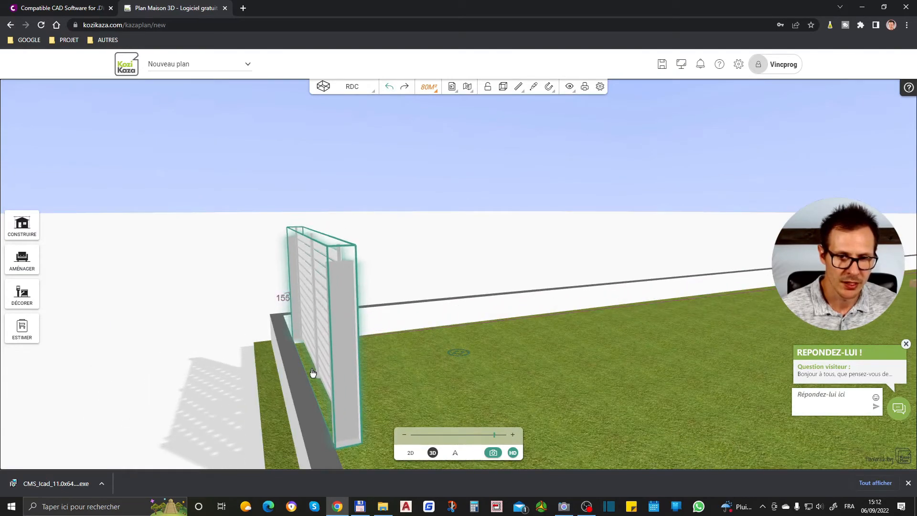
{"action": "left_click_drag", "start_coordinate": [324, 356], "coordinate": [304, 355]}
{"action": "left_click", "coordinate": [289, 367]}
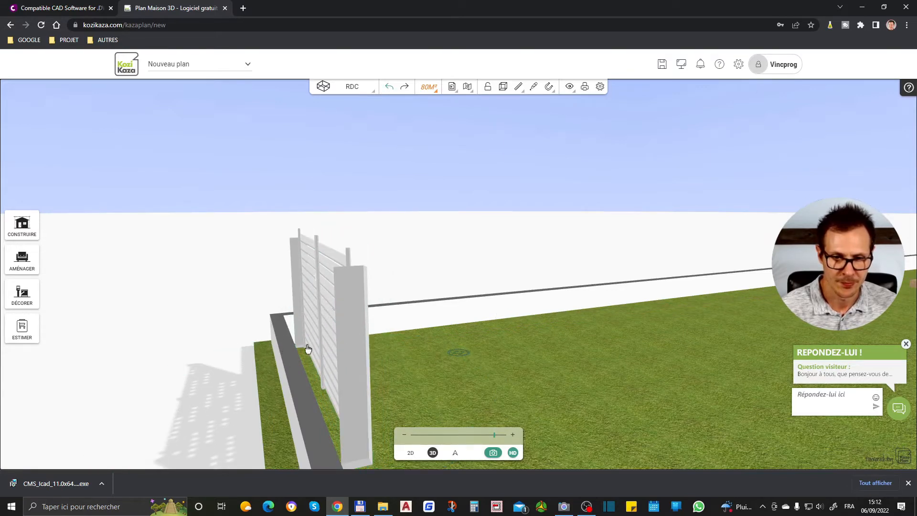
{"action": "scroll", "coordinate": [301, 356], "scroll_direction": "down", "scroll_amount": 3}
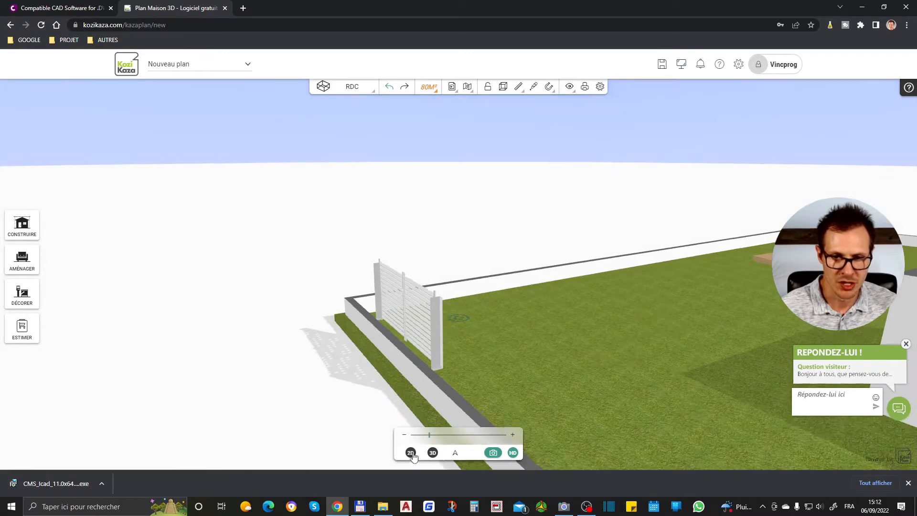
In the 2D plan, align the gate parallel to the boundary wall along its inner face.
{"action": "left_click", "coordinate": [411, 453]}
{"action": "scroll", "coordinate": [426, 157], "scroll_direction": "up", "scroll_amount": 1}
{"action": "left_click", "coordinate": [375, 197]}
{"action": "left_click_drag", "start_coordinate": [332, 197], "coordinate": [351, 200]}
{"action": "left_click_drag", "start_coordinate": [350, 164], "coordinate": [350, 200]}
Set the thickness of the low boundary wall behind the gate to 40 cm.
{"action": "left_click", "coordinate": [351, 186]}
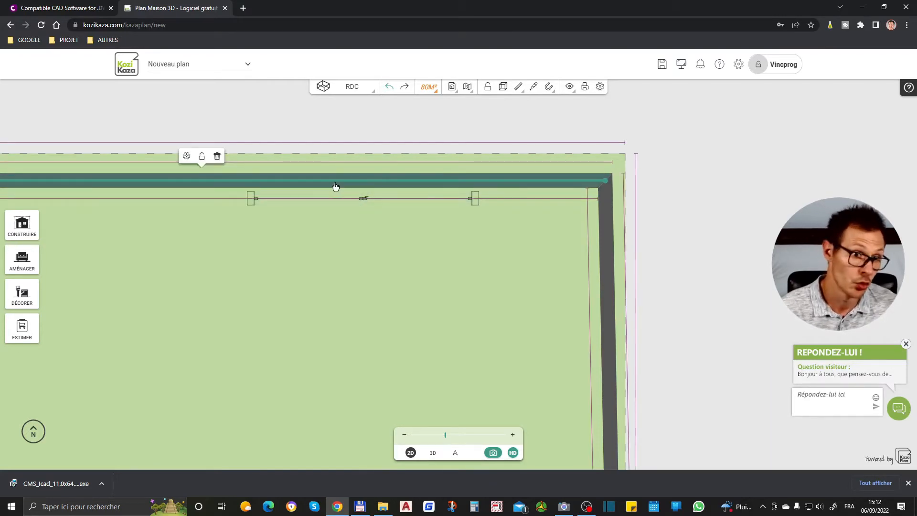
{"action": "left_click", "coordinate": [187, 156]}
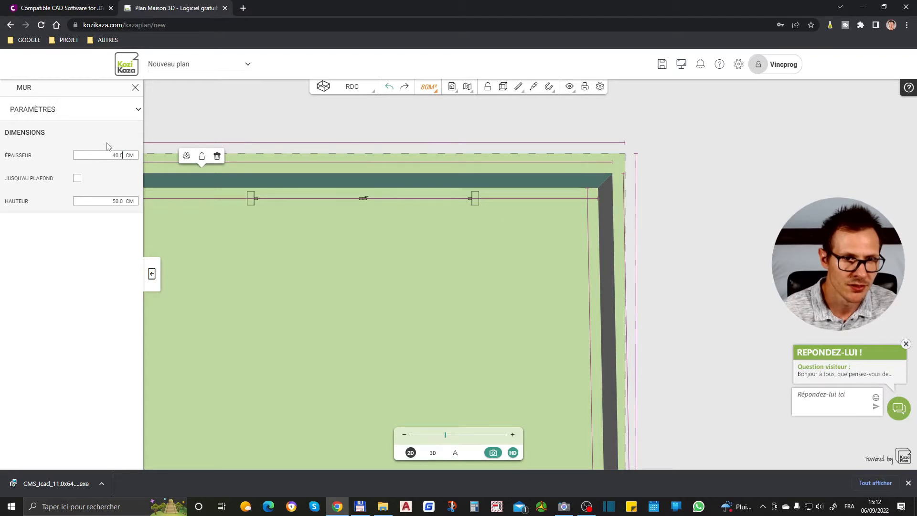
{"action": "key", "text": "Return"}
{"action": "left_click", "coordinate": [97, 117]}
{"action": "left_click", "coordinate": [97, 117]}
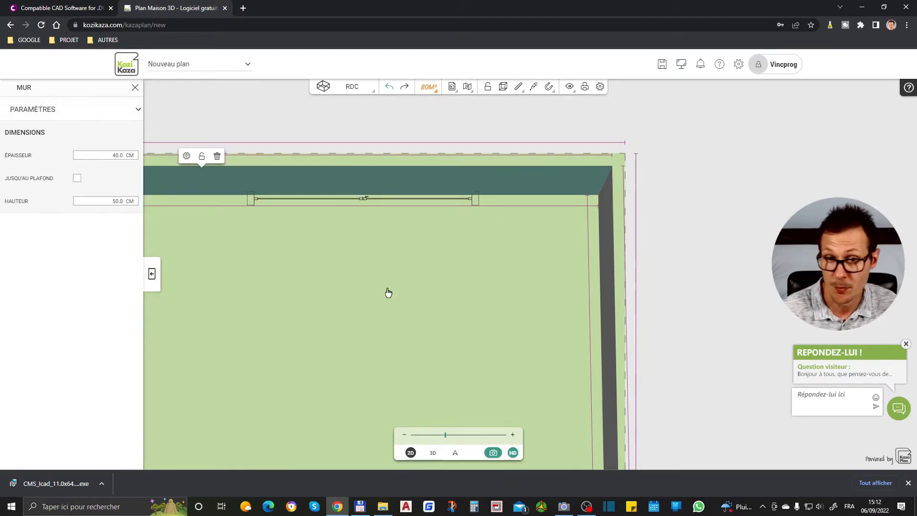
{"action": "left_click", "coordinate": [388, 293]}
Shift the gate away from the thickened wall, about 214 cm from the right-hand wall, and open its position settings.
{"action": "left_click", "coordinate": [462, 204]}
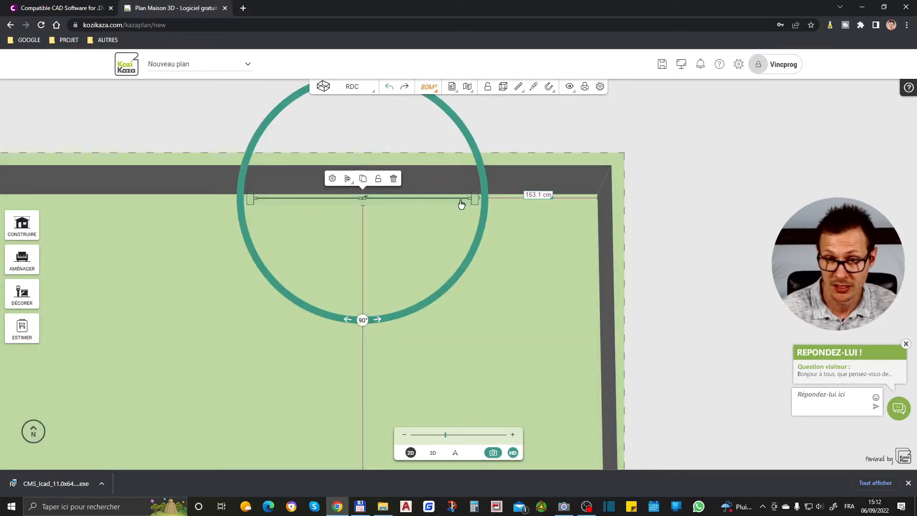
{"action": "left_click_drag", "start_coordinate": [431, 203], "coordinate": [396, 227]}
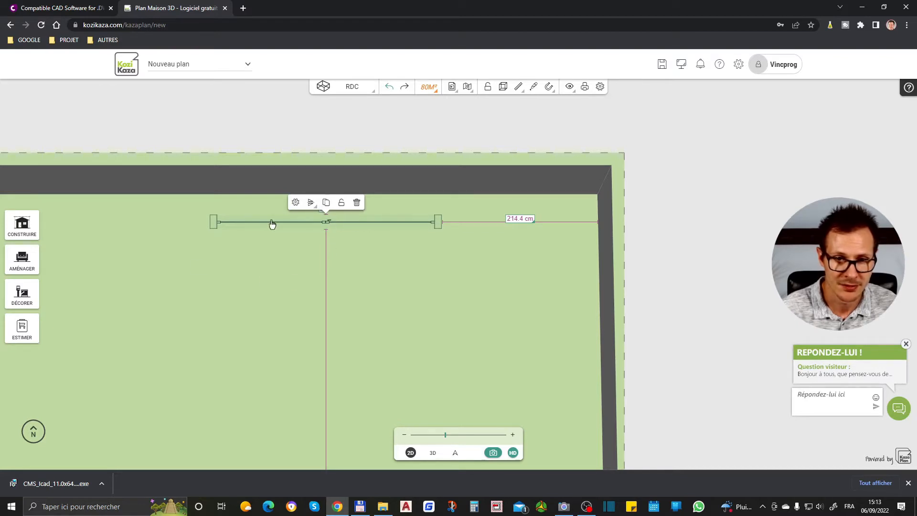
{"action": "left_click", "coordinate": [296, 202]}
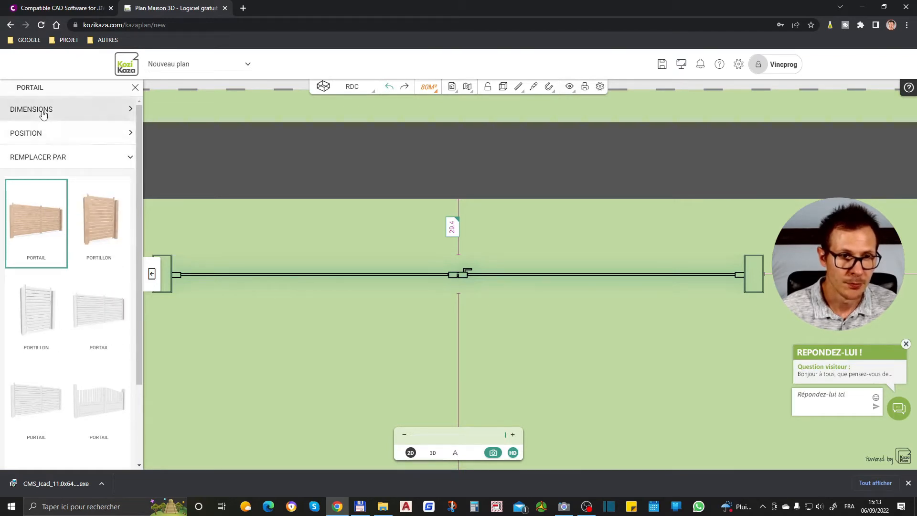
{"action": "left_click", "coordinate": [42, 134]}
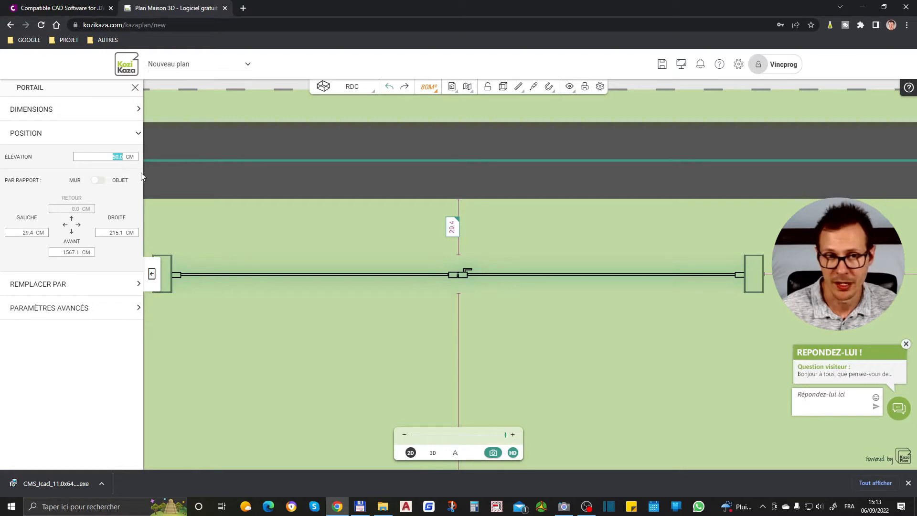
{"action": "left_click", "coordinate": [529, 319]}
Move the gate back close to the thickened wall's inner face in the 2D plan and check it in 3D.
{"action": "scroll", "coordinate": [469, 273], "scroll_direction": "down", "scroll_amount": 2}
{"action": "left_click", "coordinate": [477, 273]}
{"action": "left_click_drag", "start_coordinate": [478, 274], "coordinate": [469, 240]}
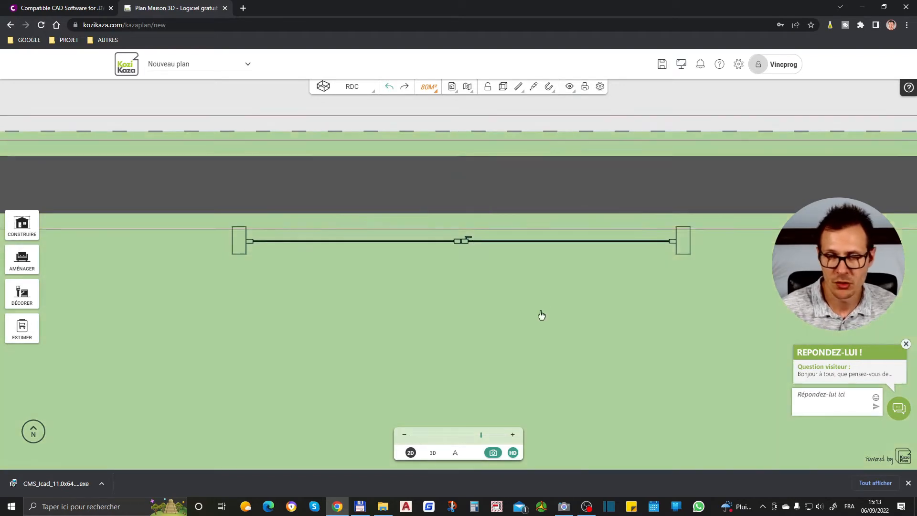
{"action": "scroll", "coordinate": [539, 268], "scroll_direction": "down", "scroll_amount": 2}
{"action": "scroll", "coordinate": [524, 210], "scroll_direction": "down", "scroll_amount": 3}
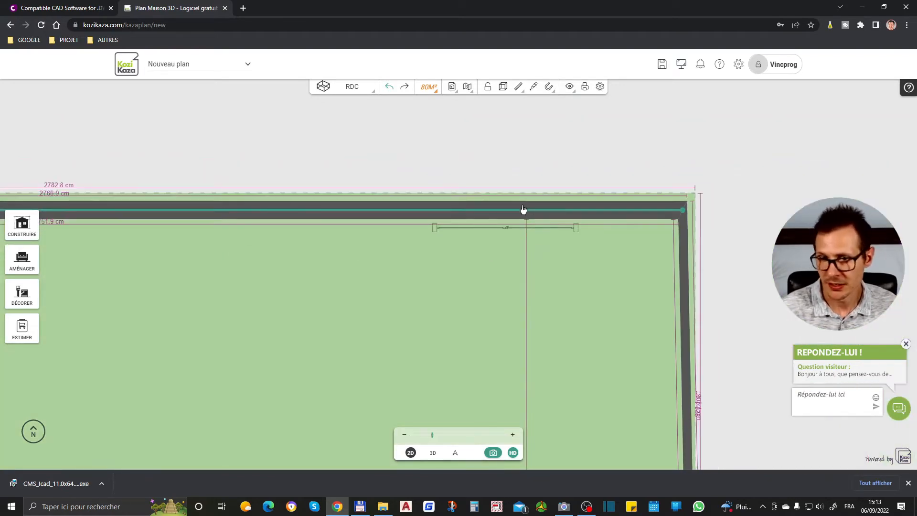
{"action": "left_click", "coordinate": [431, 453]}
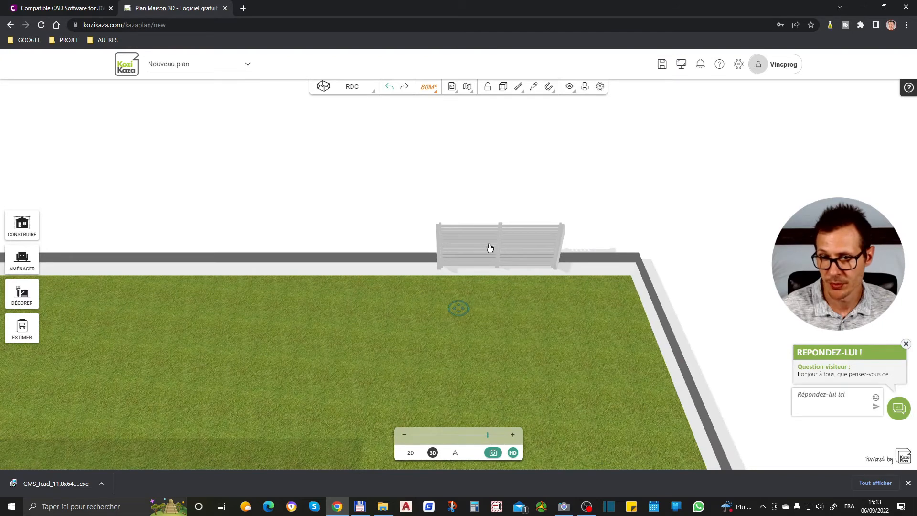
{"action": "scroll", "coordinate": [546, 203], "scroll_direction": "down", "scroll_amount": 4}
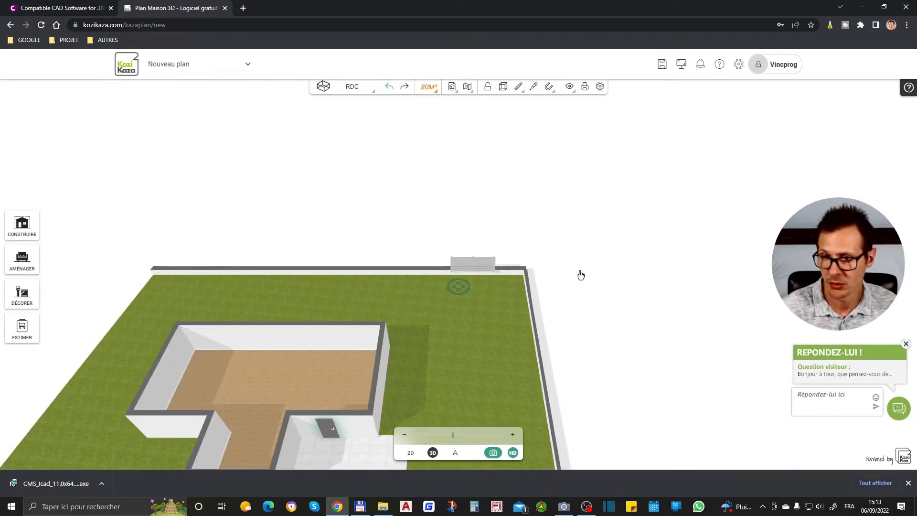
{"action": "left_click_drag", "start_coordinate": [537, 373], "coordinate": [542, 356]}
{"action": "left_click_drag", "start_coordinate": [545, 300], "coordinate": [470, 360]}
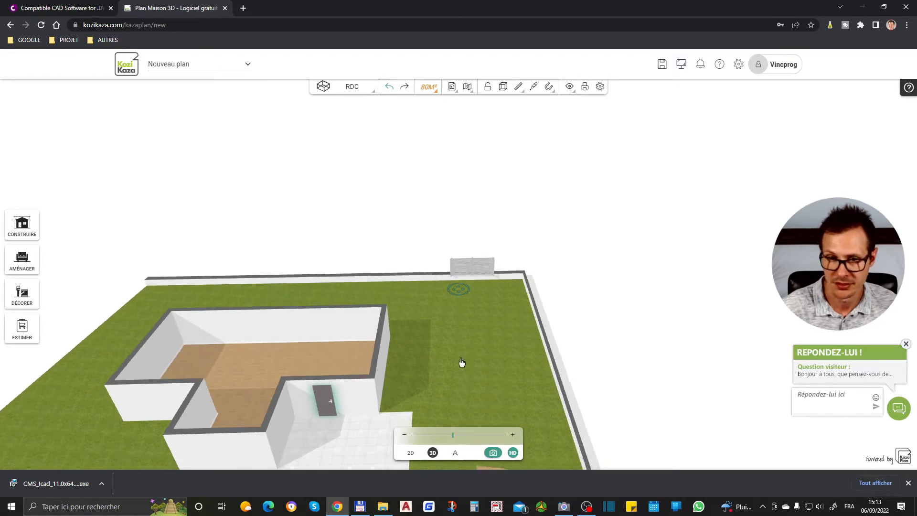
Examine the outdoor accessory models and the fence and gate models in the furnishing catalogue.
{"action": "left_click", "coordinate": [22, 270]}
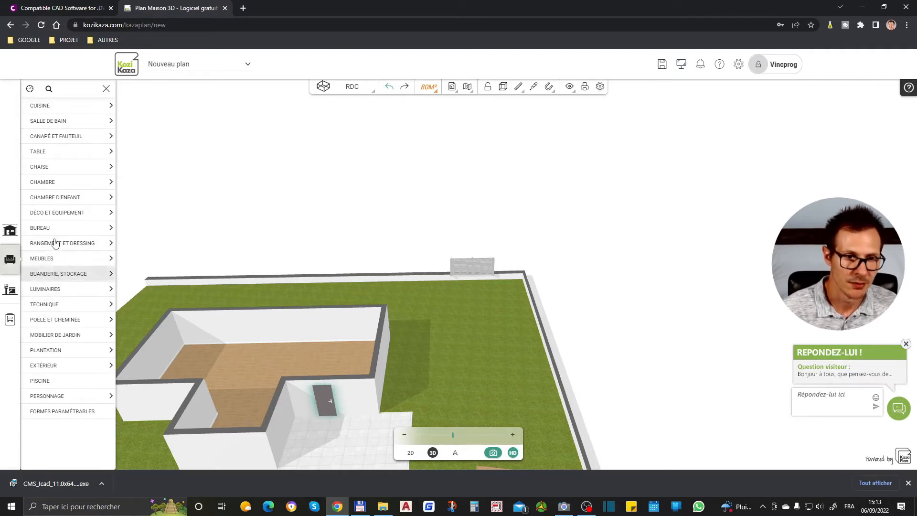
{"action": "left_click", "coordinate": [62, 368]}
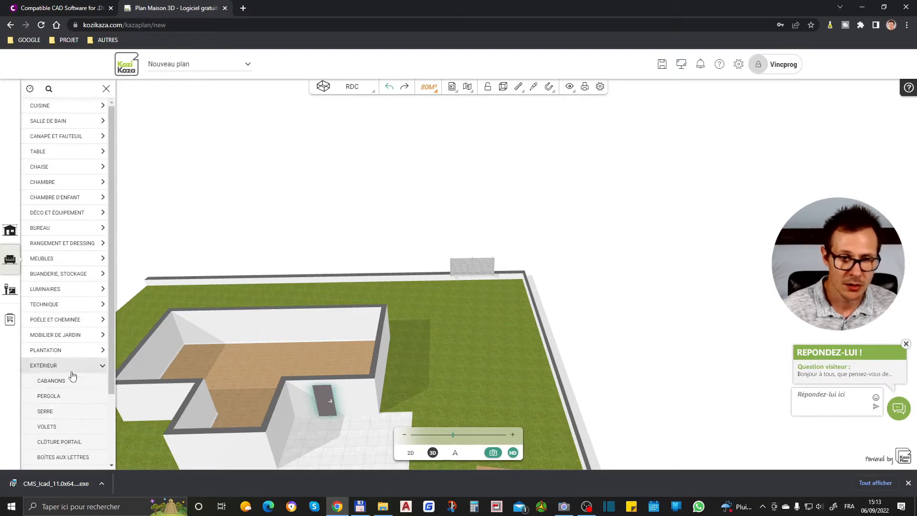
{"action": "scroll", "coordinate": [75, 401], "scroll_direction": "down", "scroll_amount": 2}
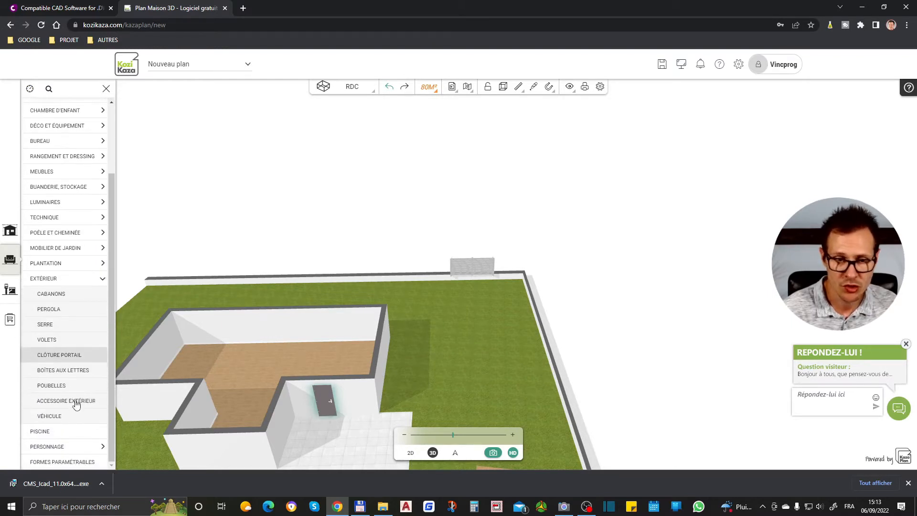
{"action": "left_click", "coordinate": [76, 402]}
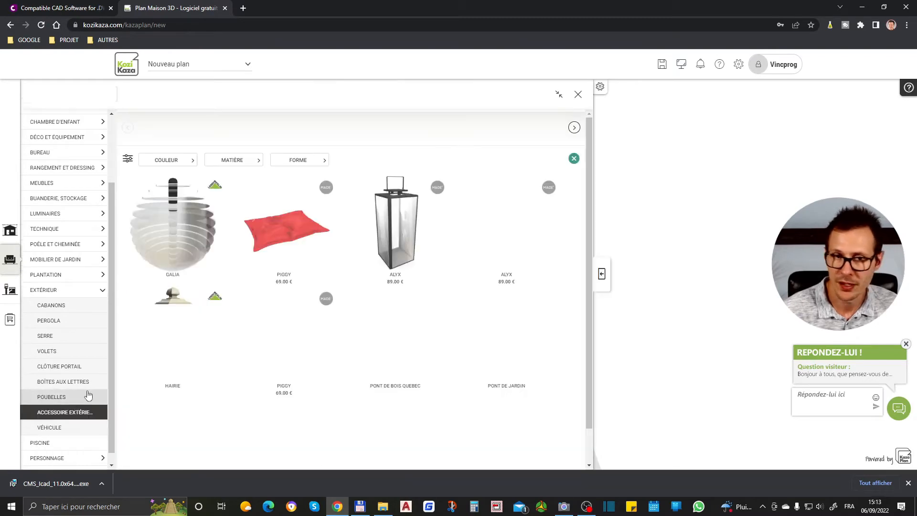
{"action": "scroll", "coordinate": [287, 303], "scroll_direction": "down", "scroll_amount": 1}
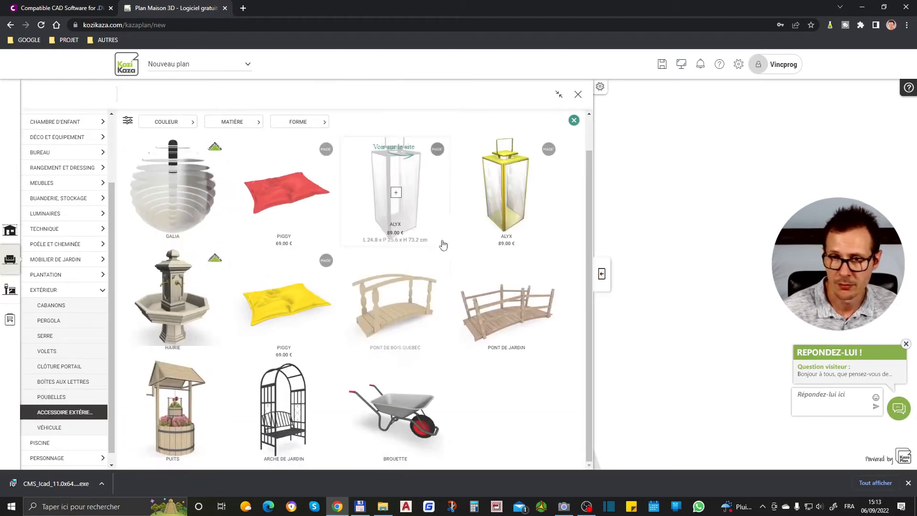
{"action": "scroll", "coordinate": [225, 277], "scroll_direction": "up", "scroll_amount": 1}
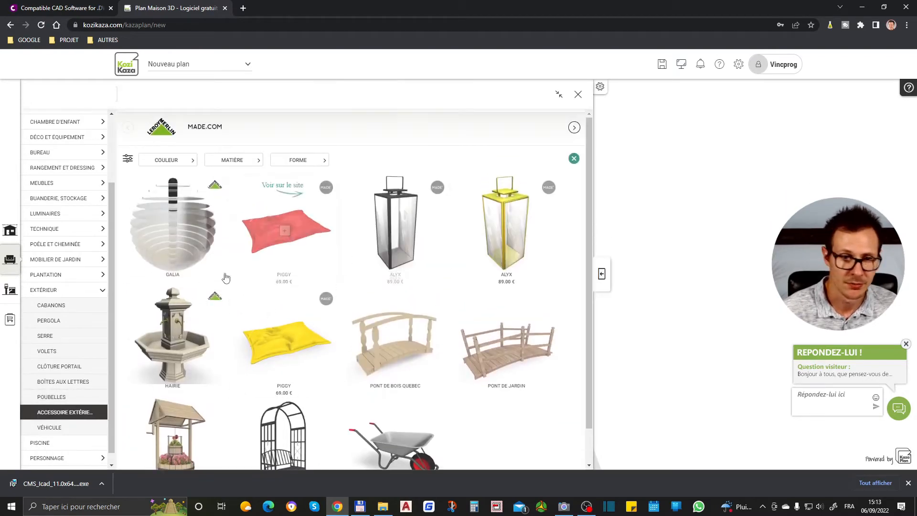
{"action": "left_click", "coordinate": [79, 368]}
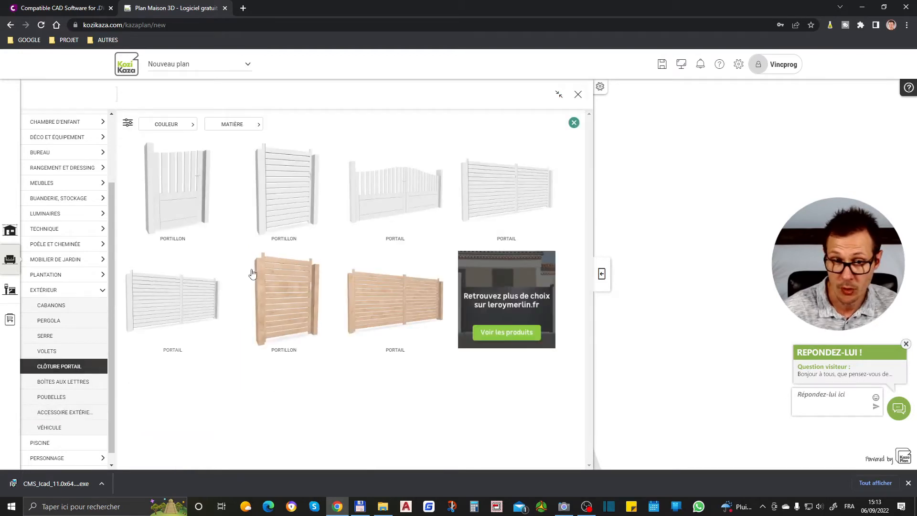
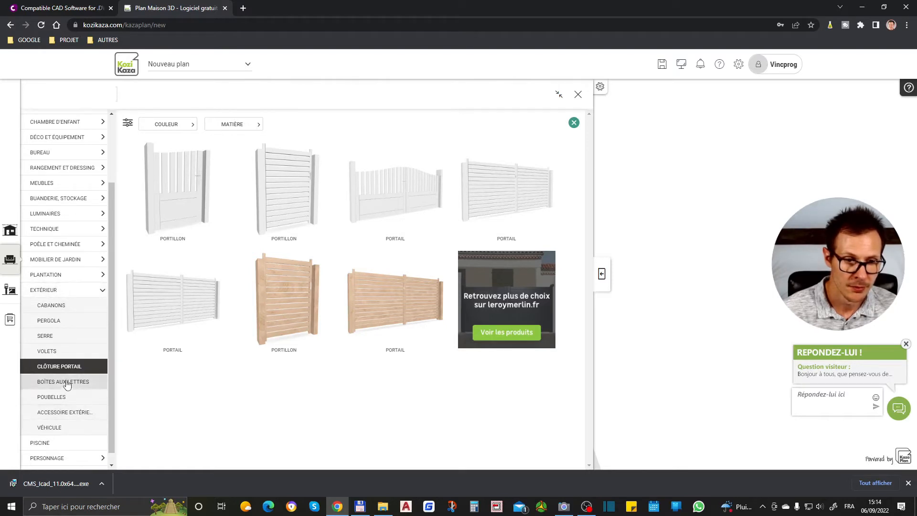
Add a cube from the parametric shapes on the lawn beside the gate, and delete the gate.
{"action": "left_click", "coordinate": [52, 290]}
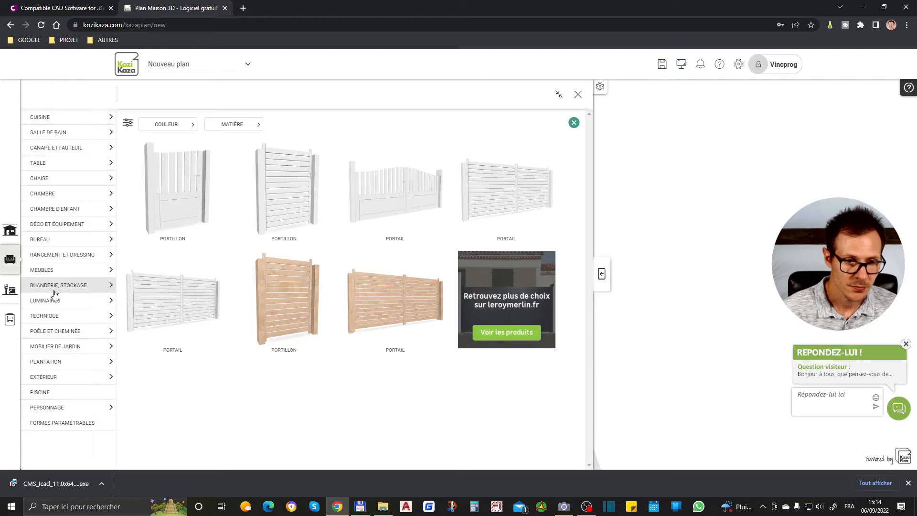
{"action": "left_click", "coordinate": [73, 423]}
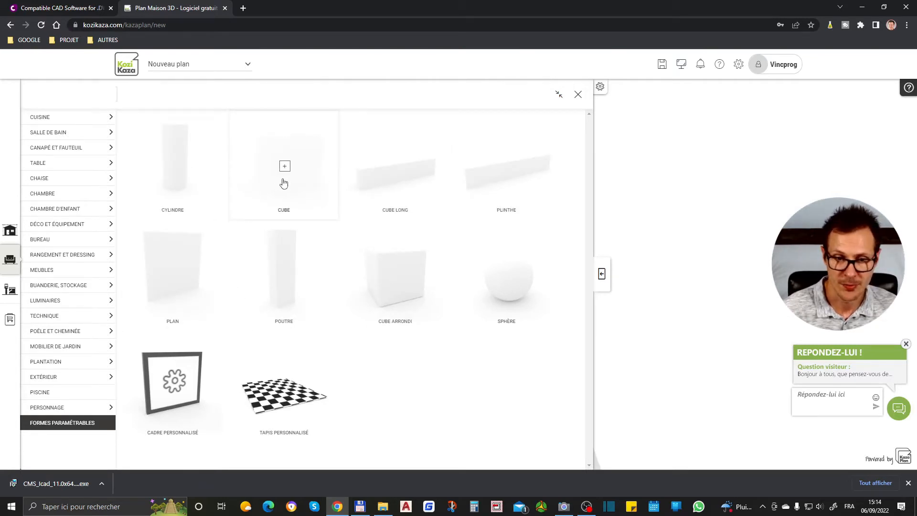
{"action": "left_click", "coordinate": [284, 183]}
{"action": "scroll", "coordinate": [435, 282], "scroll_direction": "up", "scroll_amount": 5}
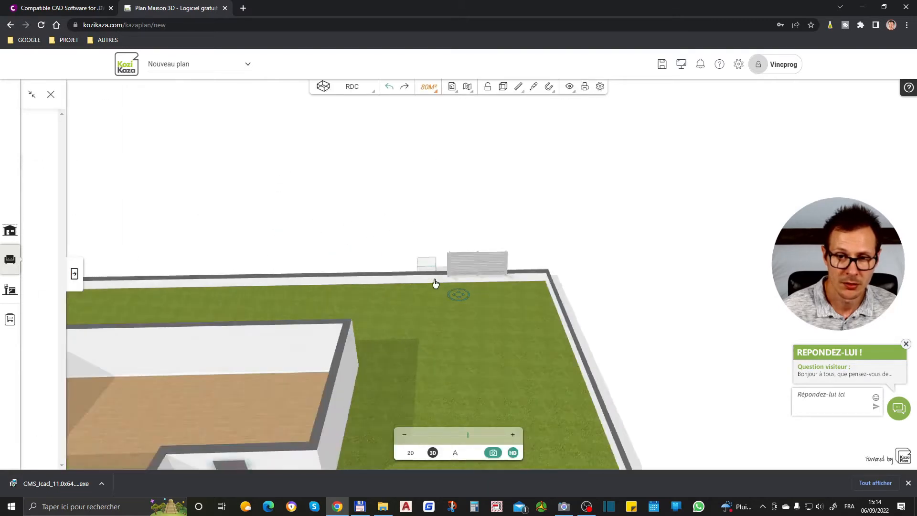
{"action": "scroll", "coordinate": [409, 304], "scroll_direction": "up", "scroll_amount": 1}
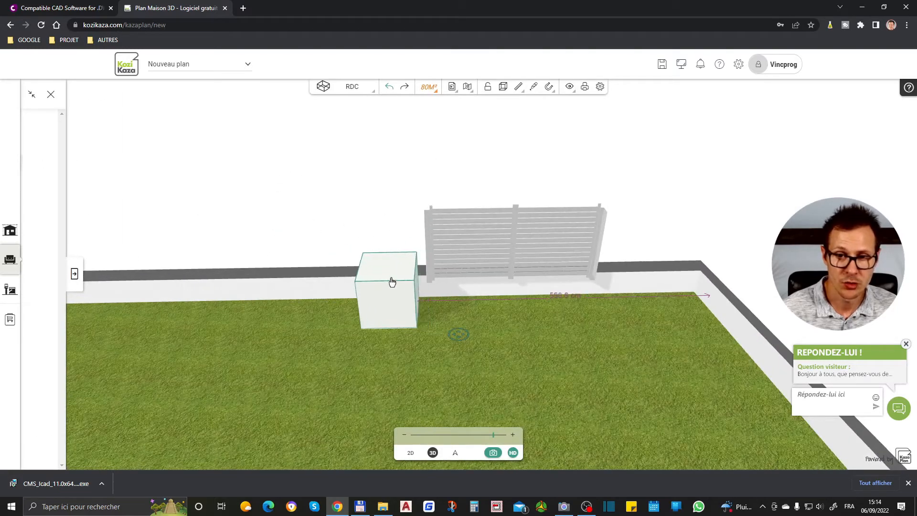
{"action": "left_click", "coordinate": [394, 318]}
{"action": "left_click", "coordinate": [472, 266]}
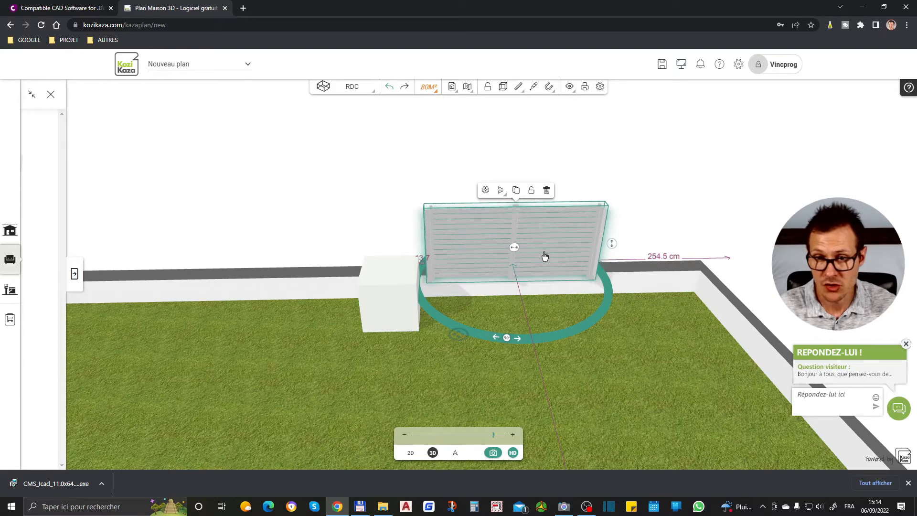
{"action": "key", "text": "Delete"}
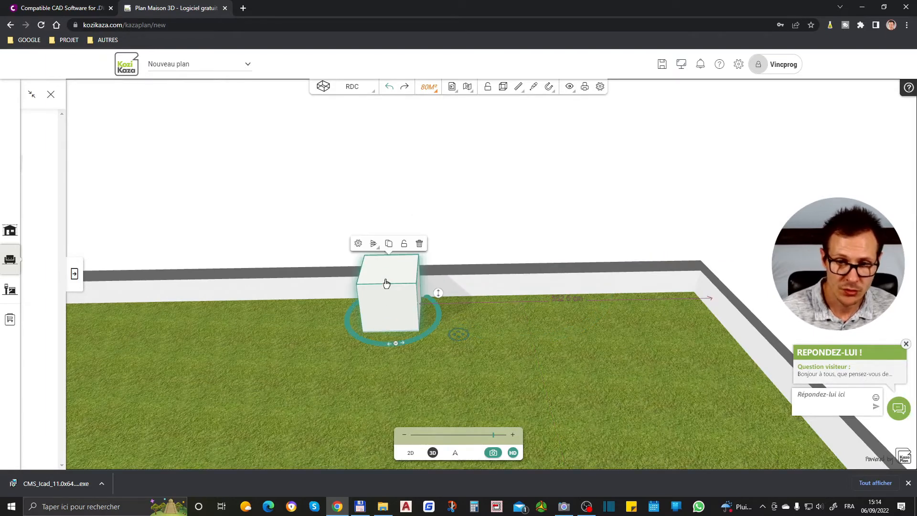
Raise the cube and move it over the low boundary wall so that it rests on the wall's top.
{"action": "scroll", "coordinate": [389, 281], "scroll_direction": "up", "scroll_amount": 2}
{"action": "left_click_drag", "start_coordinate": [433, 301], "coordinate": [440, 232]}
{"action": "mouse_move", "coordinate": [366, 250]}
{"action": "left_mouse_down"}
{"action": "mouse_move", "coordinate": [370, 239]}
{"action": "mouse_move", "coordinate": [381, 247]}
{"action": "left_mouse_up"}
{"action": "left_click_drag", "start_coordinate": [371, 314], "coordinate": [608, 241]}
{"action": "left_click_drag", "start_coordinate": [430, 276], "coordinate": [420, 318]}
{"action": "scroll", "coordinate": [486, 271], "scroll_direction": "down", "scroll_amount": 5}
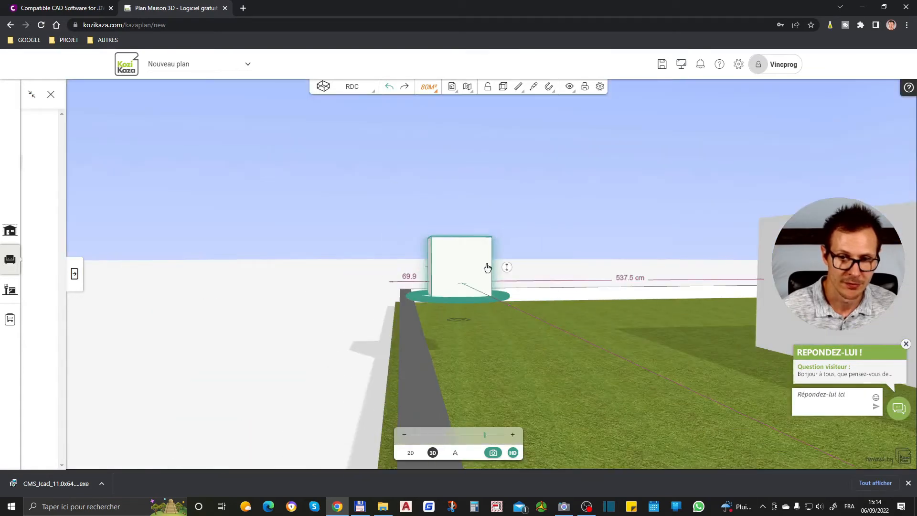
{"action": "scroll", "coordinate": [484, 277], "scroll_direction": "up", "scroll_amount": 1}
{"action": "left_click_drag", "start_coordinate": [453, 292], "coordinate": [412, 300]}
{"action": "left_click_drag", "start_coordinate": [487, 276], "coordinate": [487, 359]}
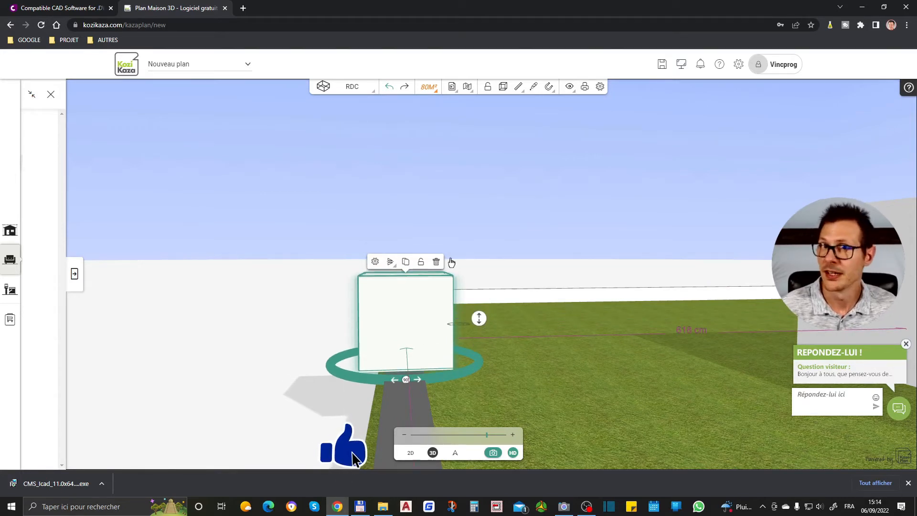
Resize the cube on the wall into a thin panel with a depth of 10 cm and a height of 120 cm.
{"action": "left_click_drag", "start_coordinate": [534, 351], "coordinate": [537, 385]}
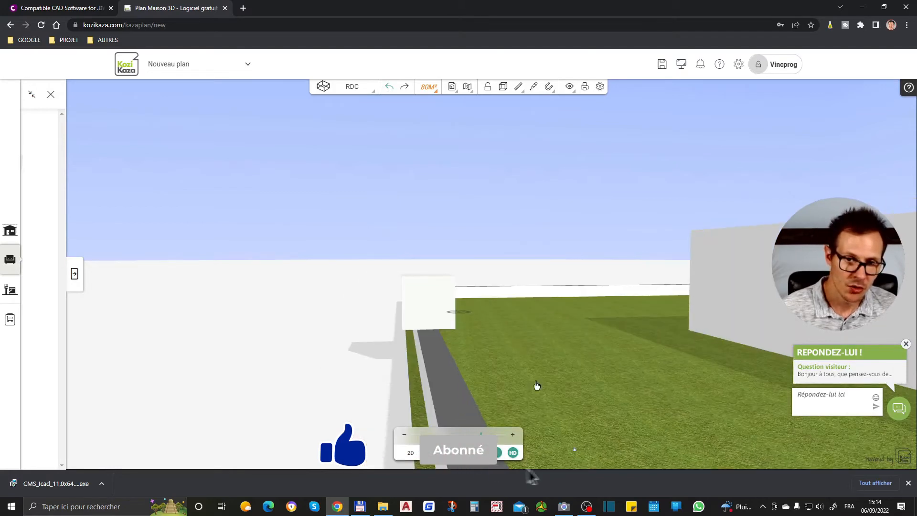
{"action": "left_click_drag", "start_coordinate": [518, 338], "coordinate": [249, 407]}
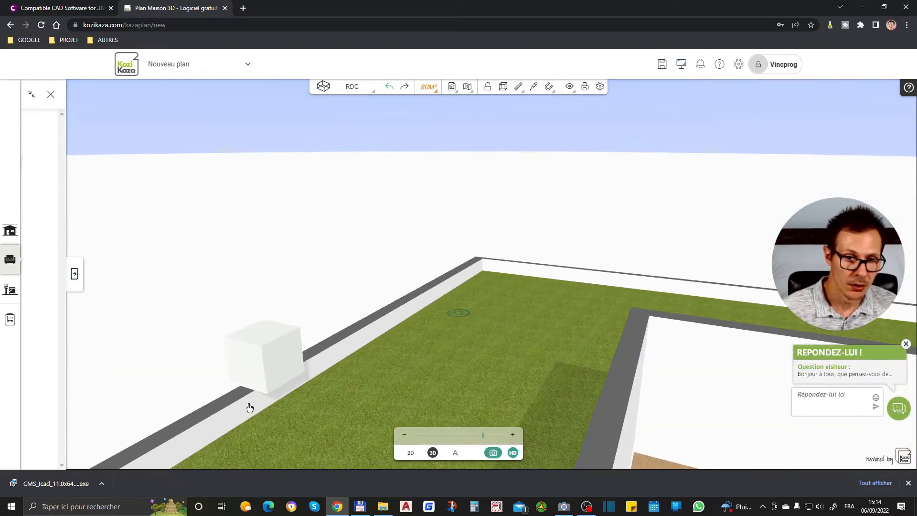
{"action": "double_click", "coordinate": [293, 424]}
{"action": "double_click", "coordinate": [416, 277]}
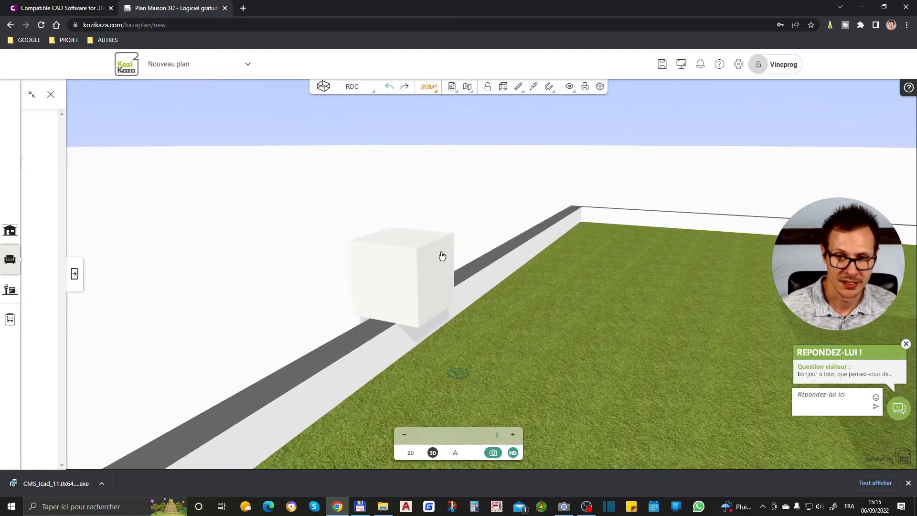
{"action": "left_click", "coordinate": [415, 286]}
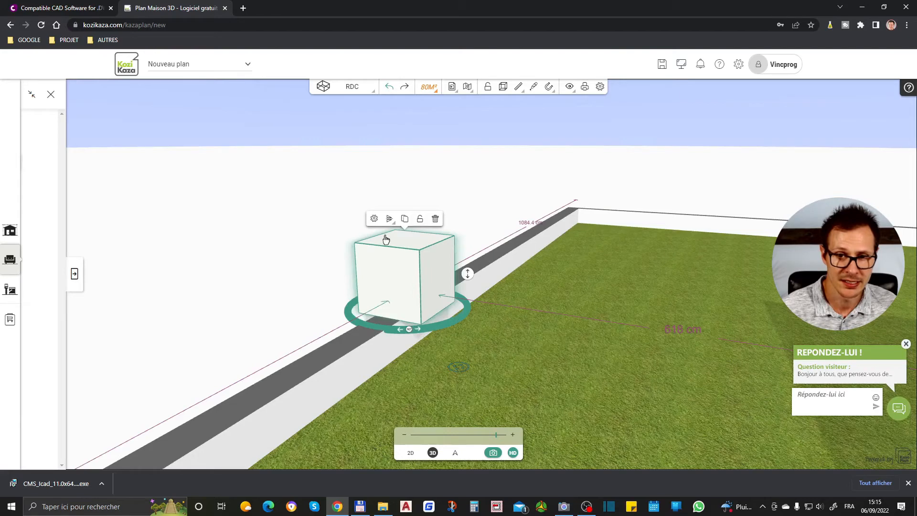
{"action": "left_click", "coordinate": [374, 219]}
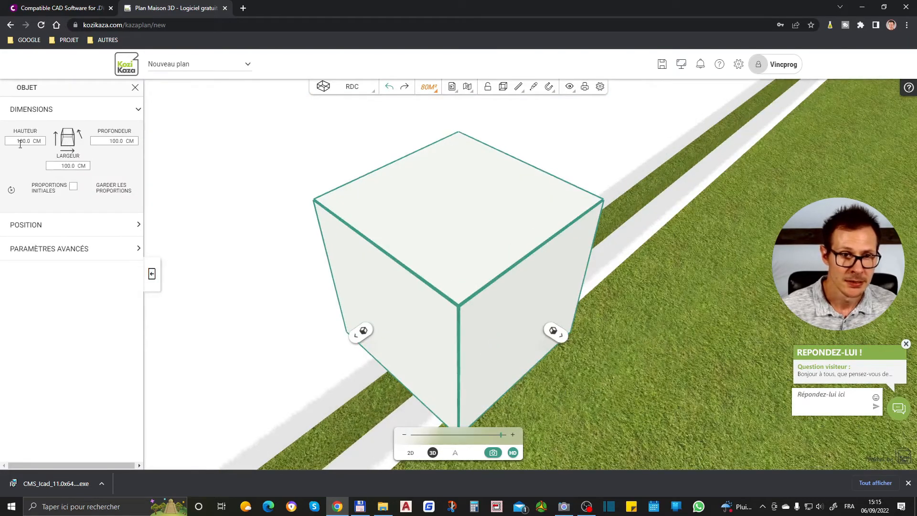
{"action": "left_click", "coordinate": [107, 143]}
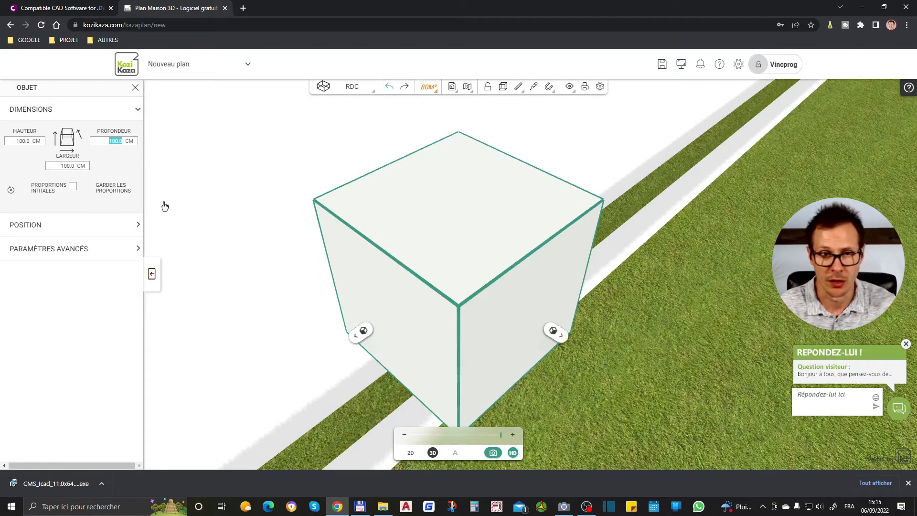
{"action": "type", "text": "50"}
{"action": "type", "text": "30"}
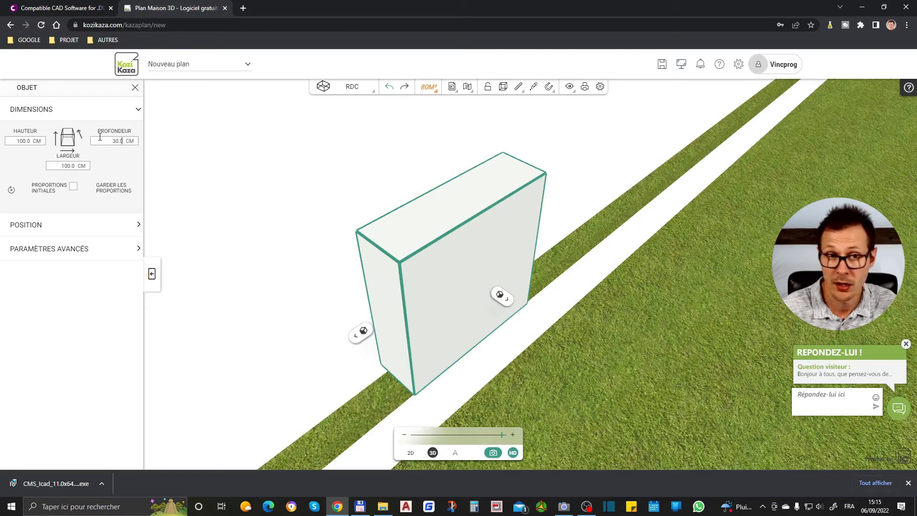
{"action": "type", "text": "10"}
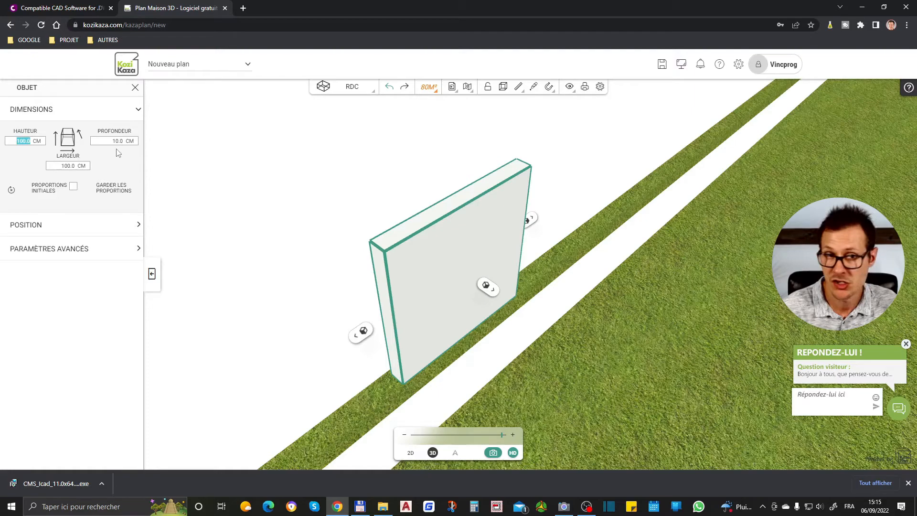
{"action": "type", "text": "120"}
Stretch the panel at both ends along the boundary wall to a width of about 1136 cm.
{"action": "left_click_drag", "start_coordinate": [675, 326], "coordinate": [217, 340]}
{"action": "left_click_drag", "start_coordinate": [456, 293], "coordinate": [576, 311]}
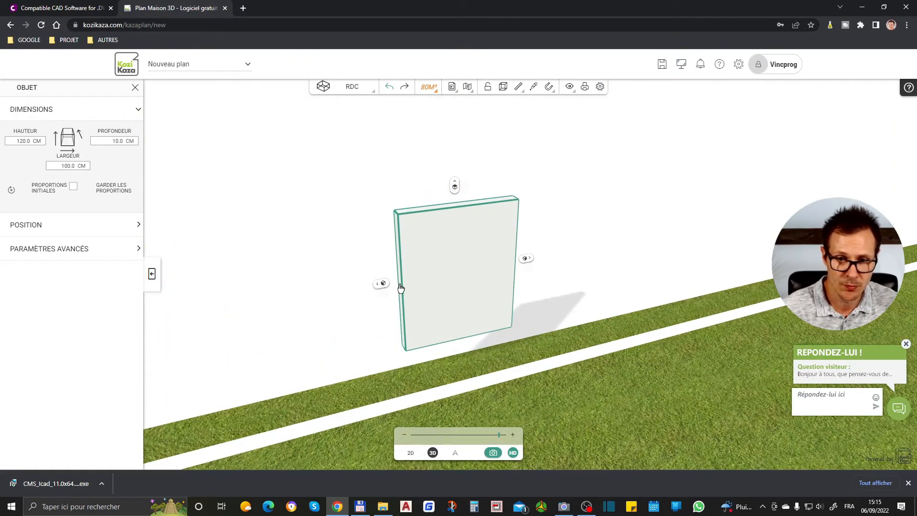
{"action": "left_click_drag", "start_coordinate": [382, 284], "coordinate": [229, 332]}
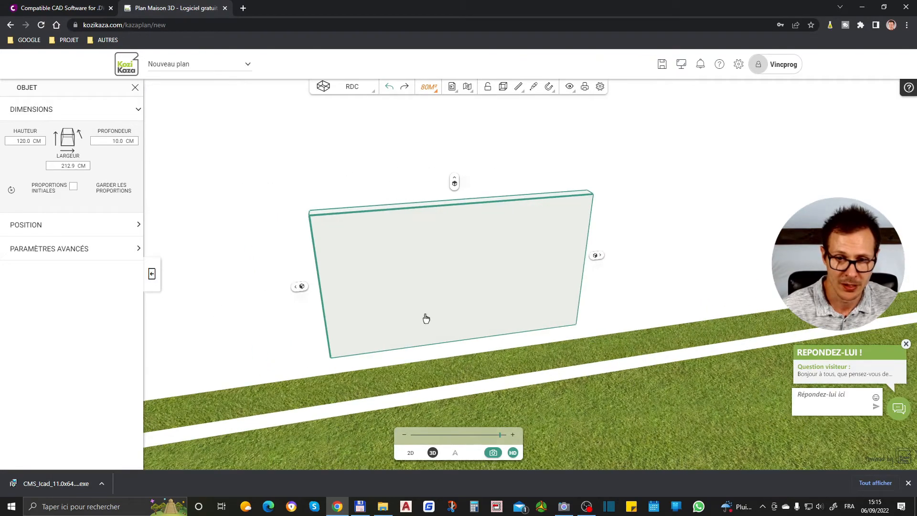
{"action": "left_click_drag", "start_coordinate": [641, 305], "coordinate": [610, 304]}
{"action": "scroll", "coordinate": [541, 278], "scroll_direction": "down", "scroll_amount": 8}
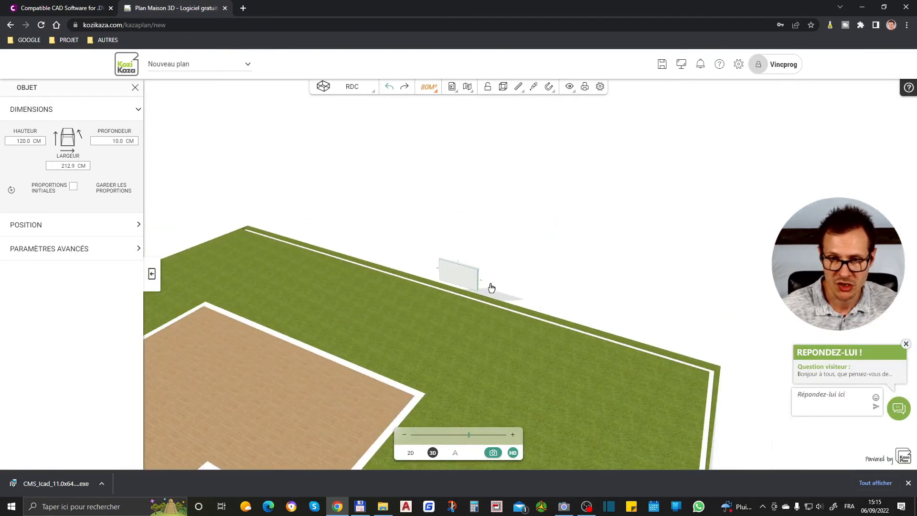
{"action": "left_click_drag", "start_coordinate": [482, 285], "coordinate": [845, 433]}
Examine the stretched panel along the low wall from several angles and review its advanced parameters.
{"action": "scroll", "coordinate": [479, 299], "scroll_direction": "up", "scroll_amount": 3}
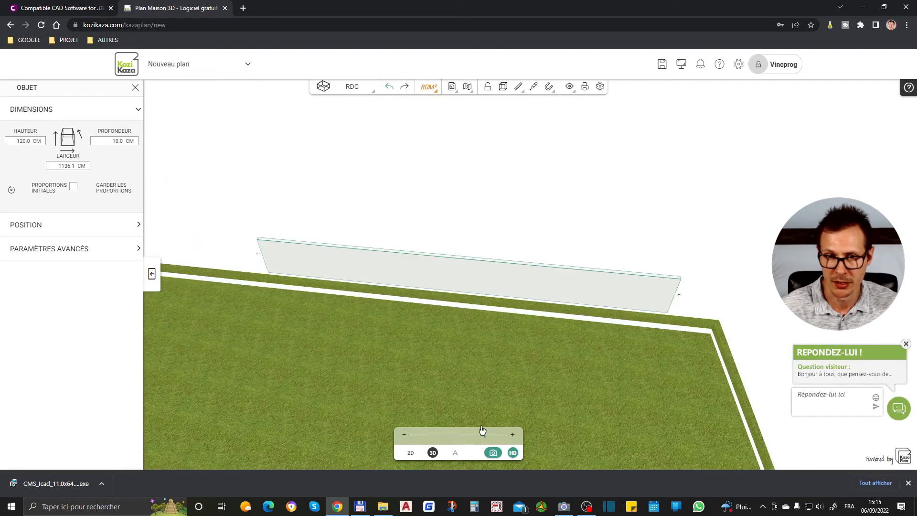
{"action": "scroll", "coordinate": [461, 334], "scroll_direction": "up", "scroll_amount": 2}
{"action": "scroll", "coordinate": [707, 355], "scroll_direction": "down", "scroll_amount": 1}
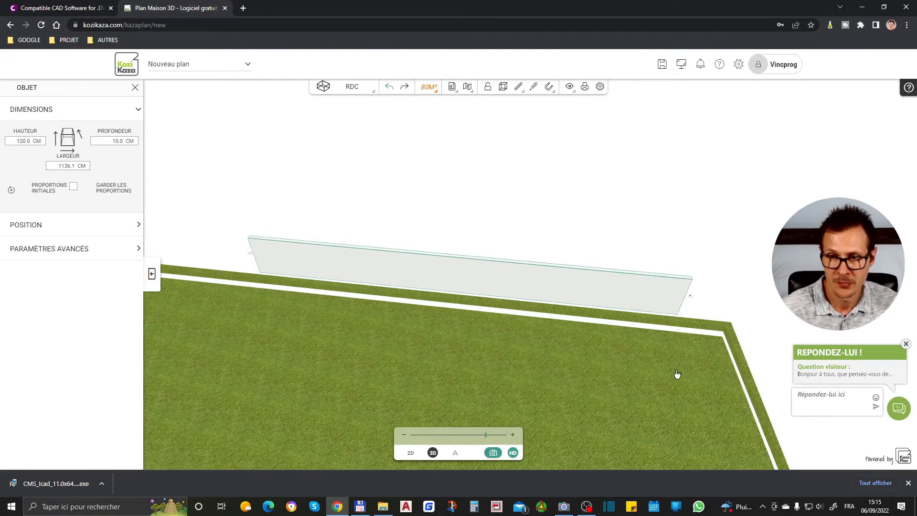
{"action": "scroll", "coordinate": [740, 277], "scroll_direction": "up", "scroll_amount": 1}
{"action": "left_click_drag", "start_coordinate": [502, 366], "coordinate": [555, 330]}
{"action": "scroll", "coordinate": [218, 328], "scroll_direction": "up", "scroll_amount": 1}
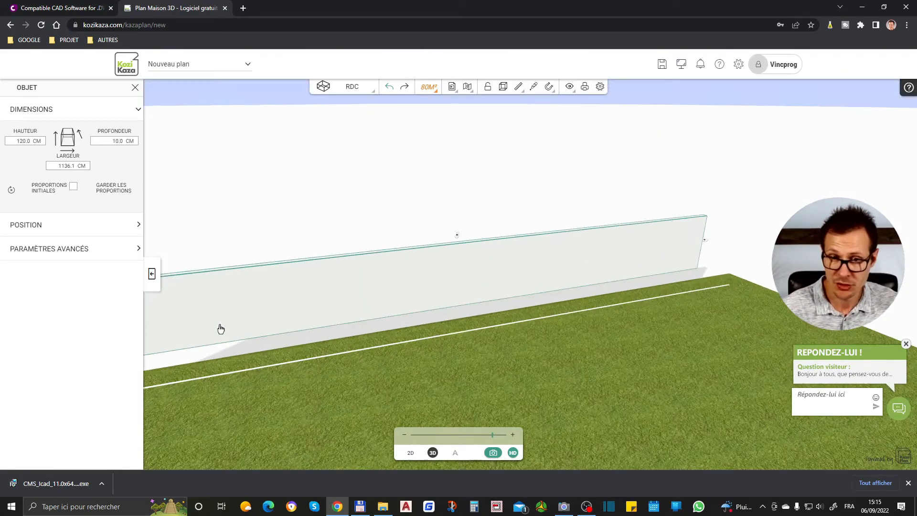
{"action": "scroll", "coordinate": [740, 250], "scroll_direction": "down", "scroll_amount": 1}
{"action": "scroll", "coordinate": [218, 363], "scroll_direction": "up", "scroll_amount": 1}
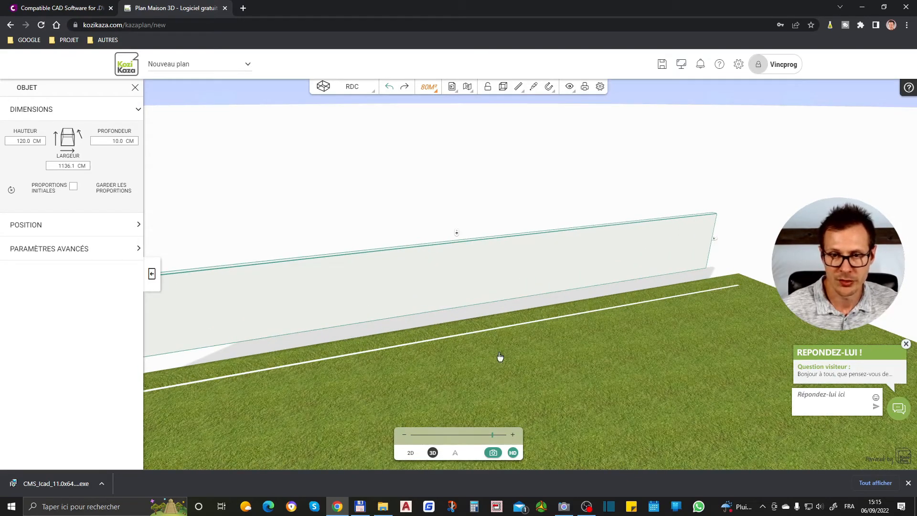
{"action": "left_click_drag", "start_coordinate": [310, 386], "coordinate": [448, 344]}
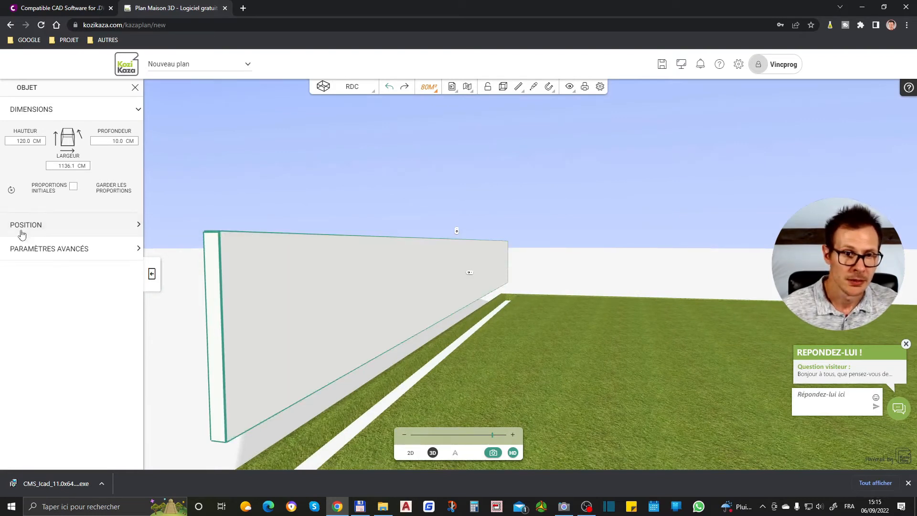
{"action": "left_click", "coordinate": [55, 251]}
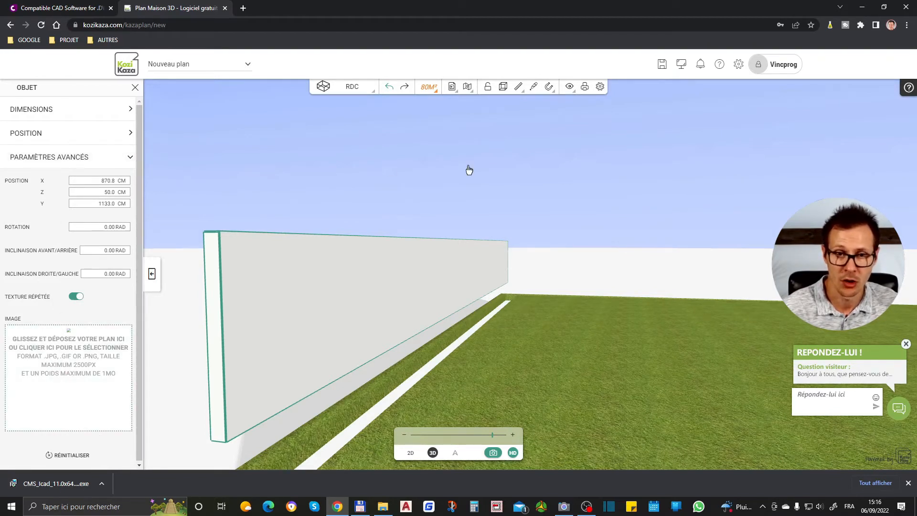
{"action": "left_click", "coordinate": [135, 88]}
Apply a chain-link mesh texture from the metal materials to the long panel on the wall.
{"action": "left_click", "coordinate": [26, 308]}
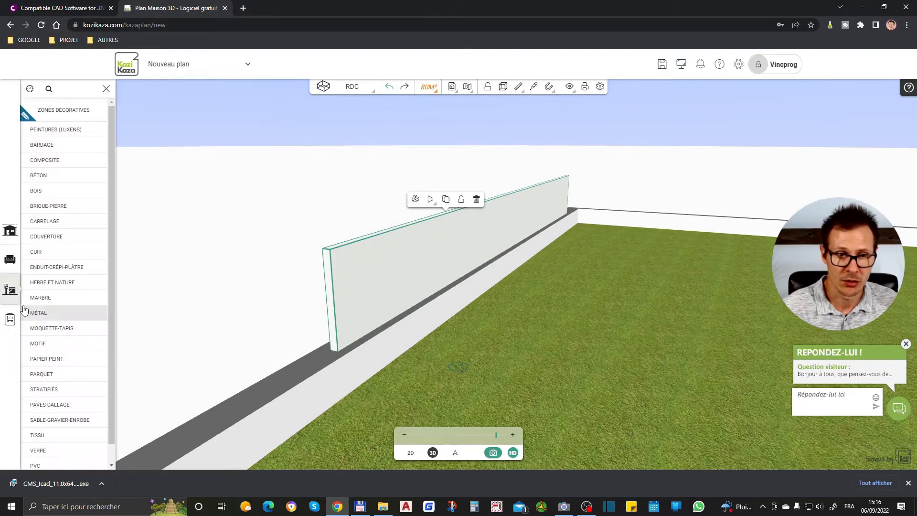
{"action": "left_click", "coordinate": [59, 314]}
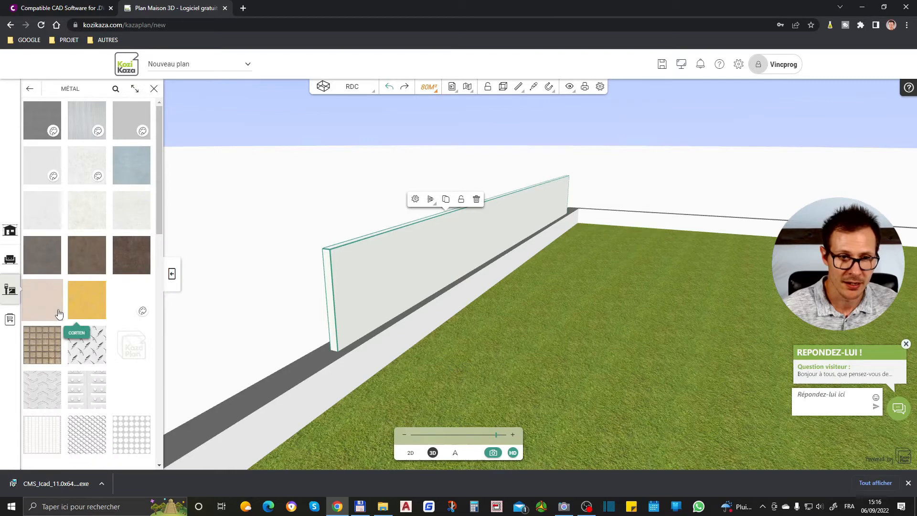
{"action": "scroll", "coordinate": [127, 406], "scroll_direction": "down", "scroll_amount": 2}
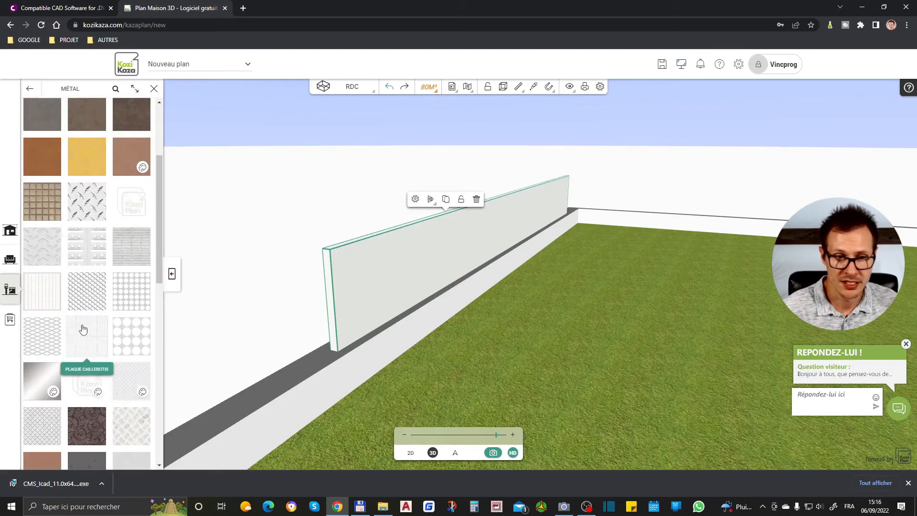
{"action": "scroll", "coordinate": [106, 359], "scroll_direction": "down", "scroll_amount": 5}
{"action": "scroll", "coordinate": [107, 359], "scroll_direction": "down", "scroll_amount": 5}
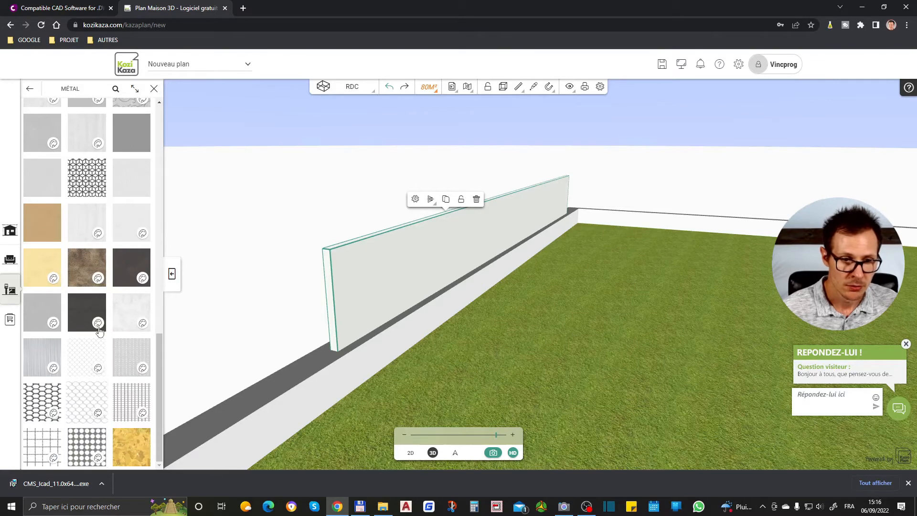
{"action": "left_click", "coordinate": [95, 393]}
{"action": "left_click", "coordinate": [402, 290]}
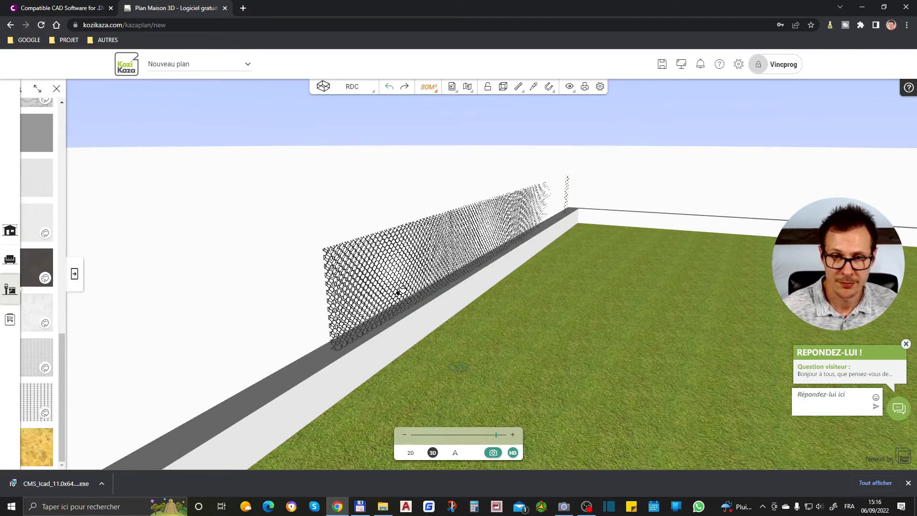
Examine the mesh fence on the low wall in 3D from near and far.
{"action": "scroll", "coordinate": [396, 291], "scroll_direction": "down", "scroll_amount": 3}
{"action": "key", "text": "Escape"}
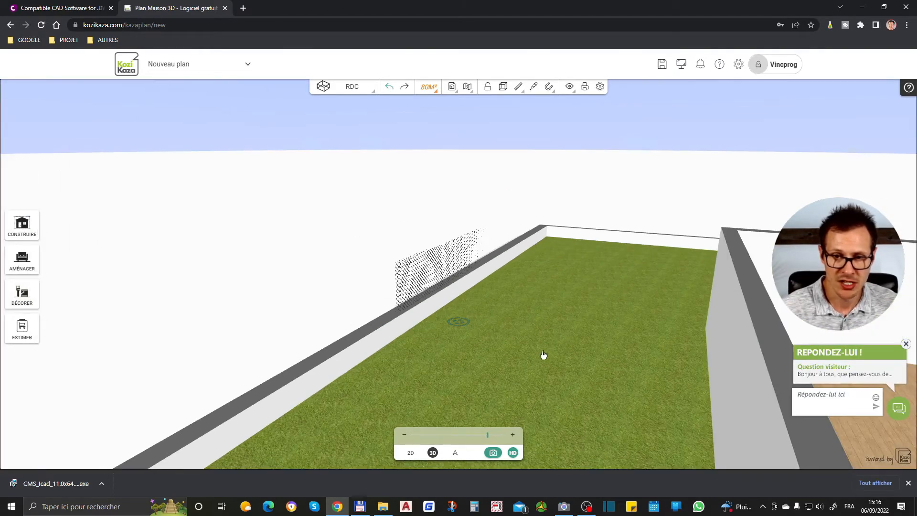
{"action": "left_click_drag", "start_coordinate": [506, 342], "coordinate": [414, 362]}
{"action": "scroll", "coordinate": [606, 238], "scroll_direction": "up", "scroll_amount": 5}
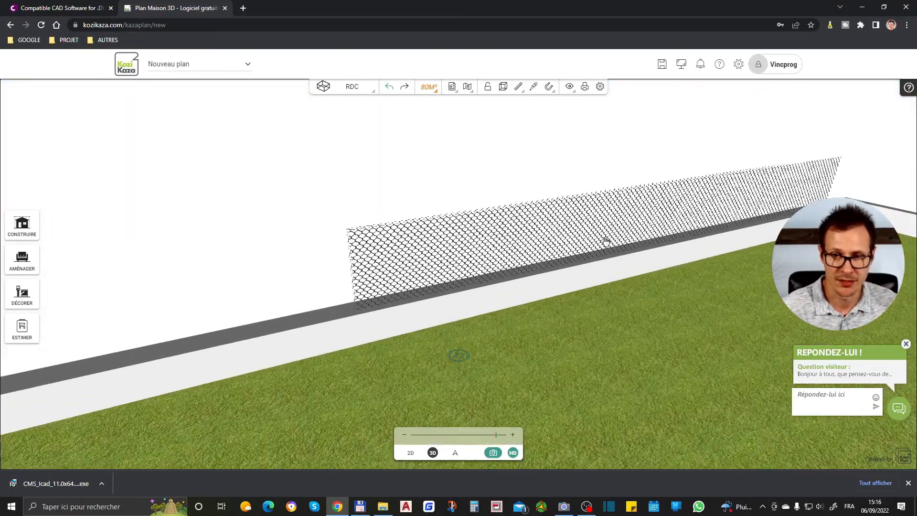
{"action": "left_click_drag", "start_coordinate": [598, 349], "coordinate": [619, 319]}
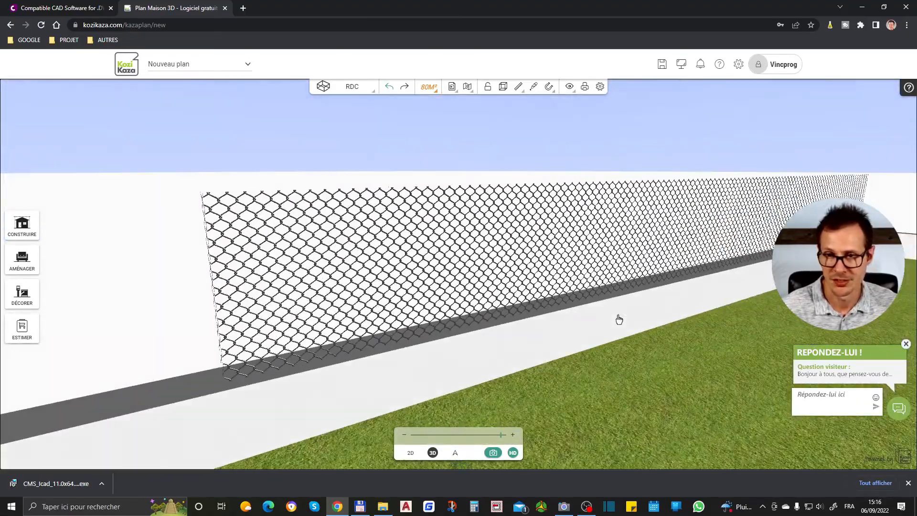
{"action": "scroll", "coordinate": [625, 289], "scroll_direction": "up", "scroll_amount": 3}
{"action": "left_click_drag", "start_coordinate": [324, 300], "coordinate": [603, 348]}
{"action": "left_click_drag", "start_coordinate": [666, 407], "coordinate": [710, 282]}
{"action": "left_click_drag", "start_coordinate": [180, 328], "coordinate": [95, 339]}
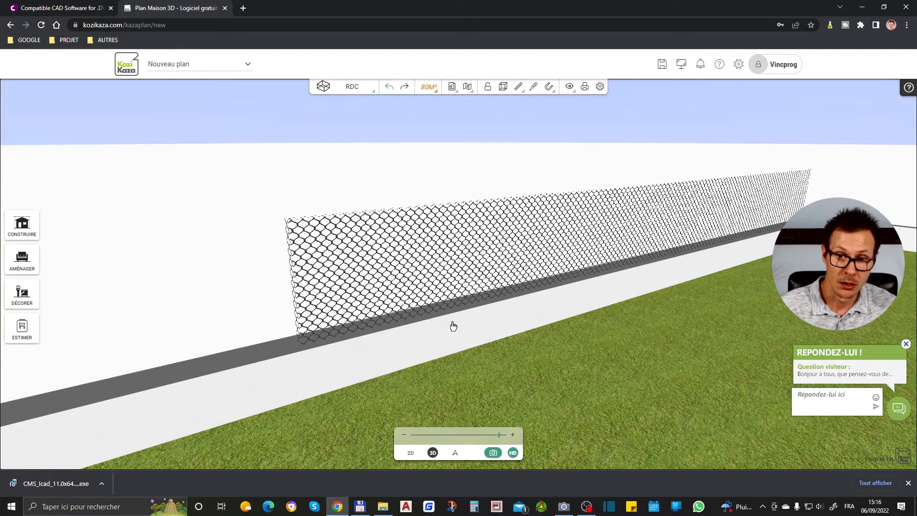
Apply a grey-brown woven branch texture from the wood materials to the long fence panel and check it up close.
{"action": "left_click", "coordinate": [21, 296]}
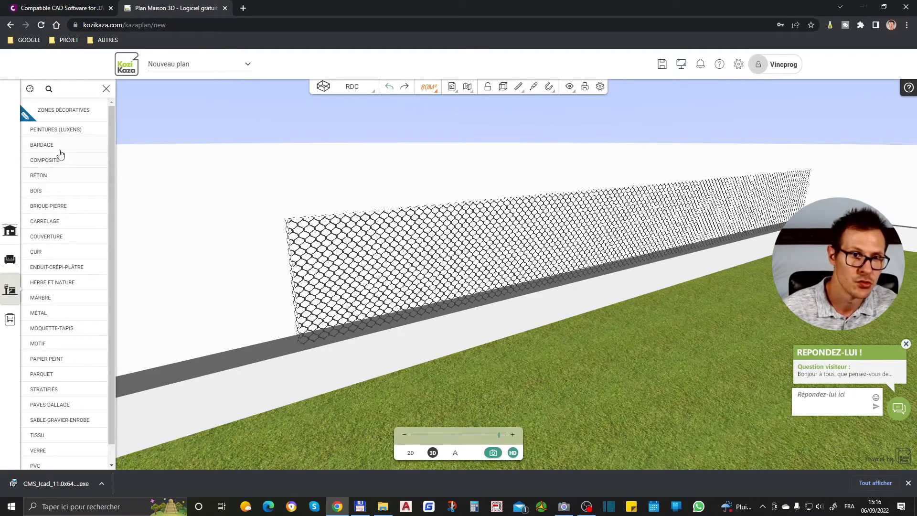
{"action": "left_click", "coordinate": [52, 196]}
{"action": "scroll", "coordinate": [123, 302], "scroll_direction": "down", "scroll_amount": 3}
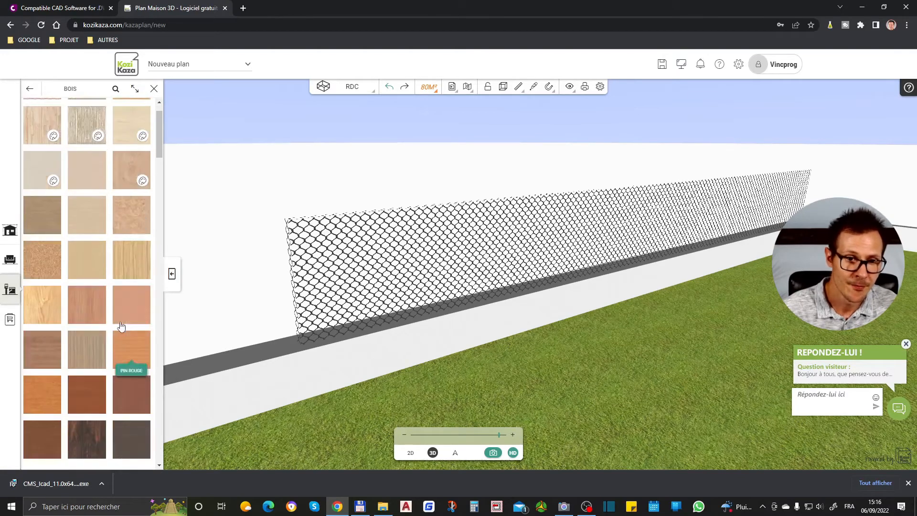
{"action": "scroll", "coordinate": [119, 306], "scroll_direction": "down", "scroll_amount": 5}
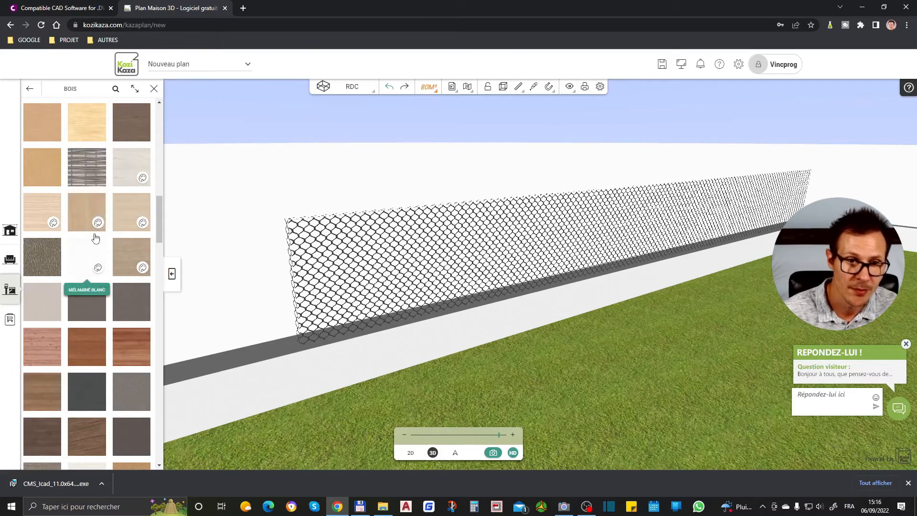
{"action": "left_click", "coordinate": [94, 175]}
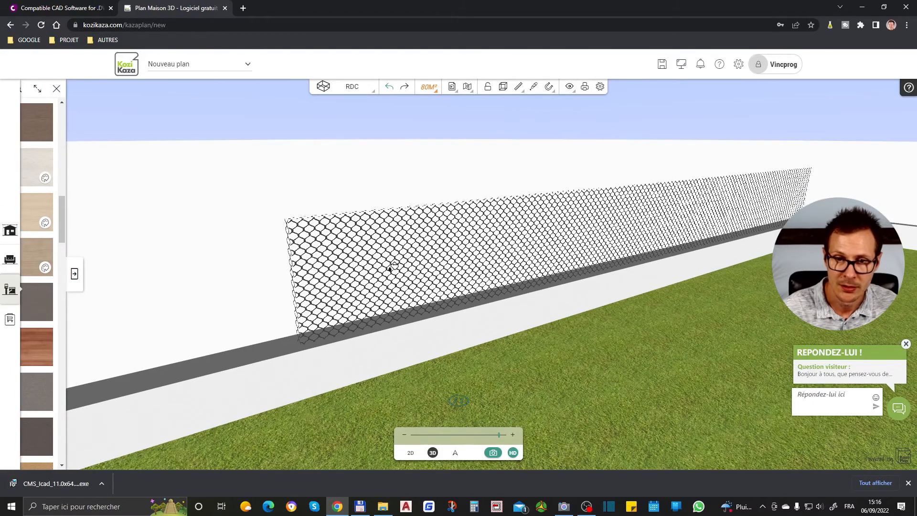
{"action": "left_click", "coordinate": [392, 278]}
{"action": "scroll", "coordinate": [375, 306], "scroll_direction": "up", "scroll_amount": 3}
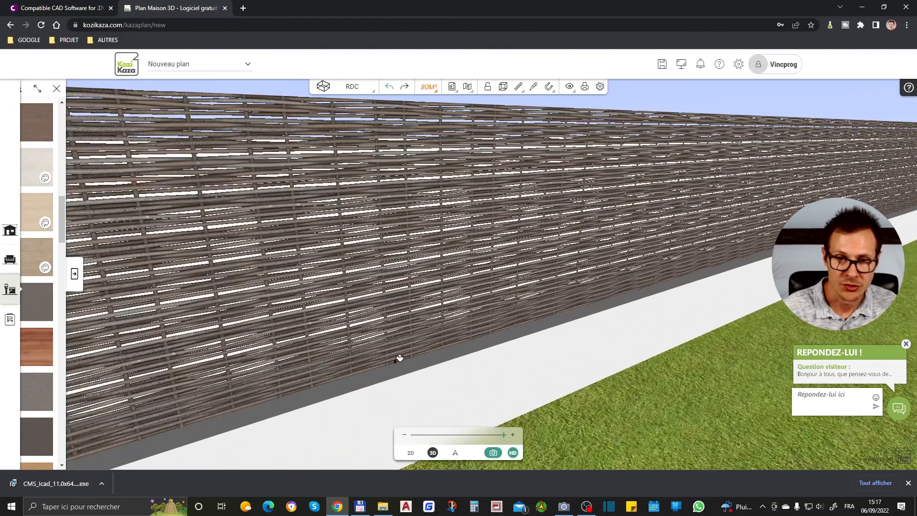
{"action": "scroll", "coordinate": [399, 358], "scroll_direction": "down", "scroll_amount": 2}
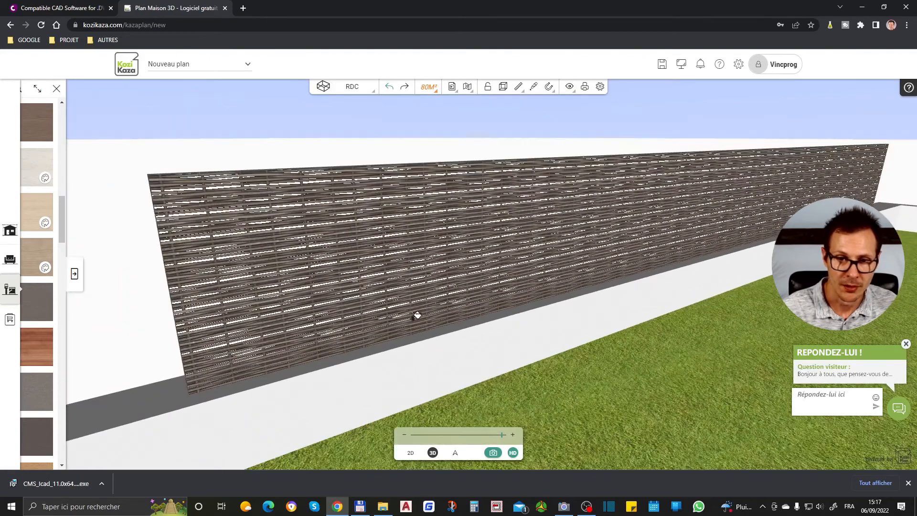
Replace the fence panel's texture with the reddish-brown woven one from the wood materials.
{"action": "left_click", "coordinate": [75, 274]}
{"action": "scroll", "coordinate": [86, 296], "scroll_direction": "down", "scroll_amount": 5}
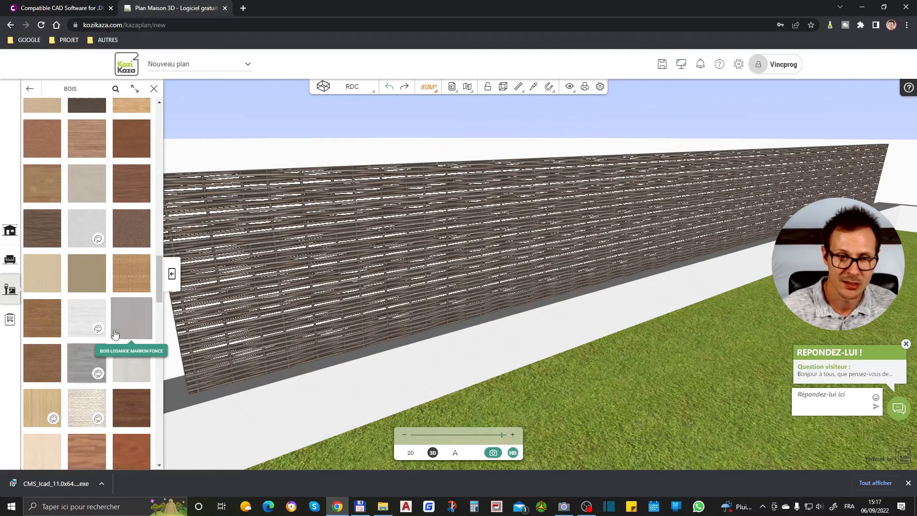
{"action": "scroll", "coordinate": [115, 333], "scroll_direction": "down", "scroll_amount": 8}
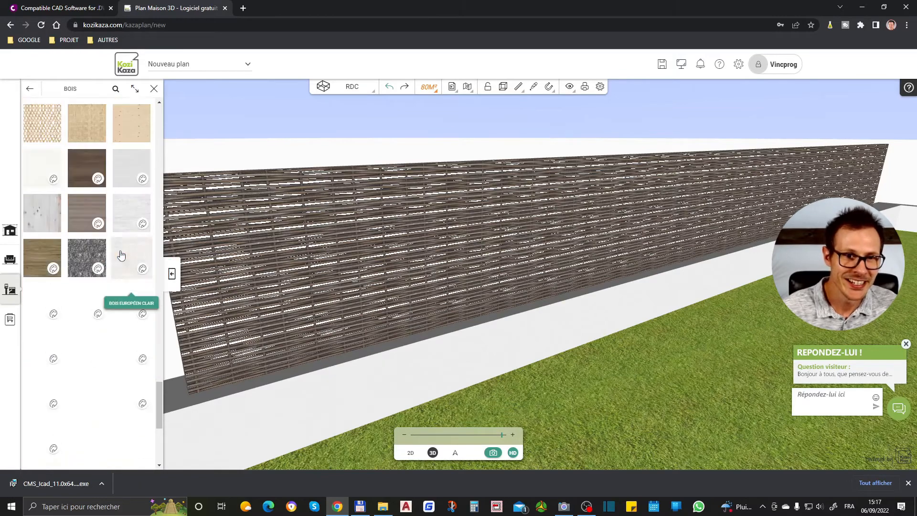
{"action": "scroll", "coordinate": [121, 255], "scroll_direction": "down", "scroll_amount": 5}
{"action": "left_click", "coordinate": [127, 185]}
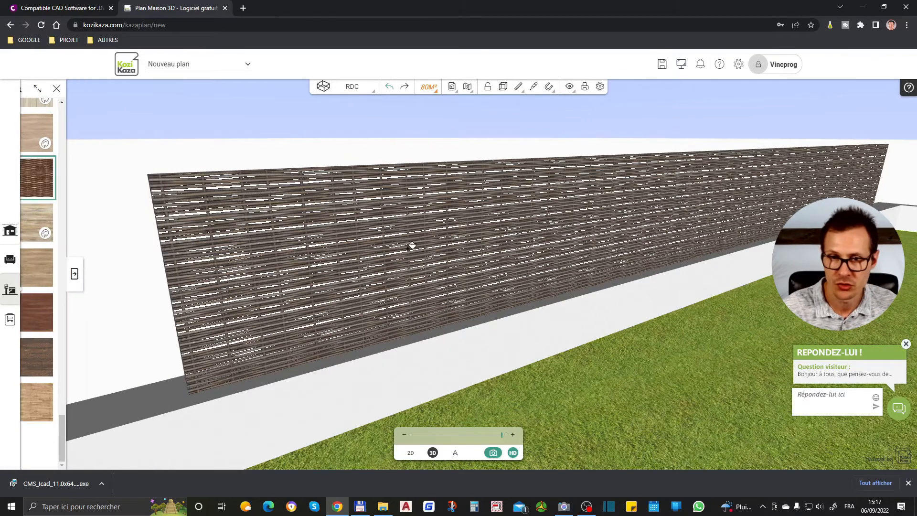
{"action": "left_click", "coordinate": [481, 247]}
{"action": "scroll", "coordinate": [563, 308], "scroll_direction": "down", "scroll_amount": 1}
{"action": "key", "text": "Escape"}
Move the woven panel along the boundary wall until it is about 316 cm from the corner.
{"action": "scroll", "coordinate": [530, 317], "scroll_direction": "down", "scroll_amount": 2}
{"action": "mouse_move", "coordinate": [369, 317]}
{"action": "left_mouse_down"}
{"action": "mouse_move", "coordinate": [475, 328]}
{"action": "mouse_move", "coordinate": [503, 310]}
{"action": "mouse_move", "coordinate": [421, 334]}
{"action": "mouse_move", "coordinate": [432, 332]}
{"action": "left_mouse_up"}
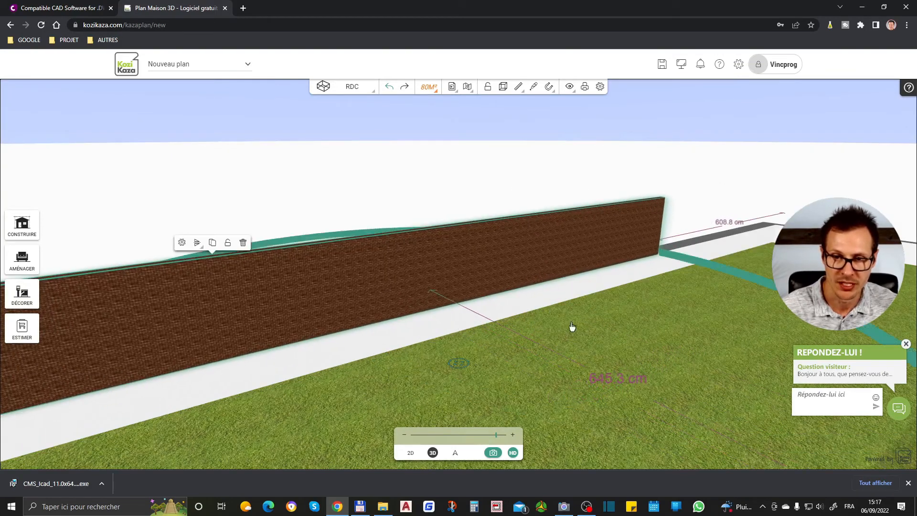
{"action": "scroll", "coordinate": [707, 312], "scroll_direction": "down", "scroll_amount": 1}
{"action": "left_click_drag", "start_coordinate": [177, 403], "coordinate": [159, 342]}
{"action": "left_click", "coordinate": [219, 345]}
{"action": "left_click_drag", "start_coordinate": [218, 345], "coordinate": [300, 308]}
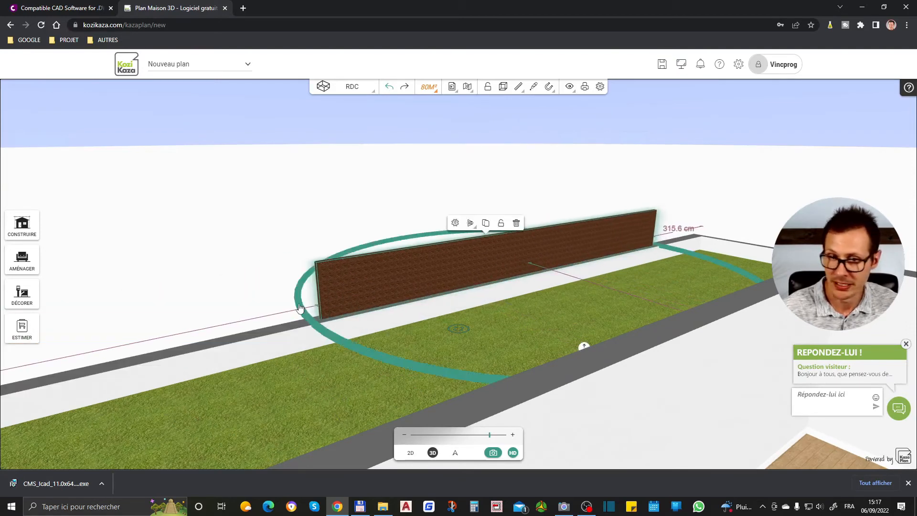
Duplicate the woven panel and move the copy off the rear boundary wall towards the garden.
{"action": "left_click", "coordinate": [460, 218]}
{"action": "left_click", "coordinate": [467, 263]}
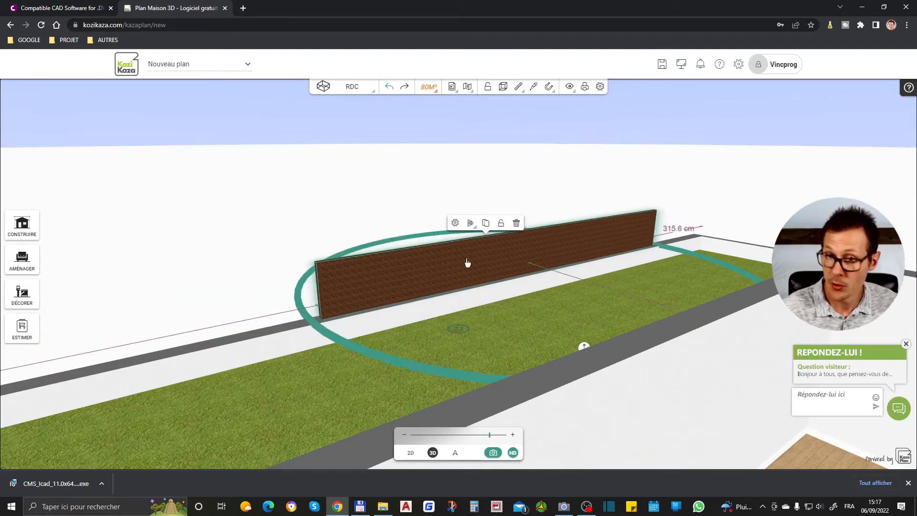
{"action": "left_click", "coordinate": [486, 223]}
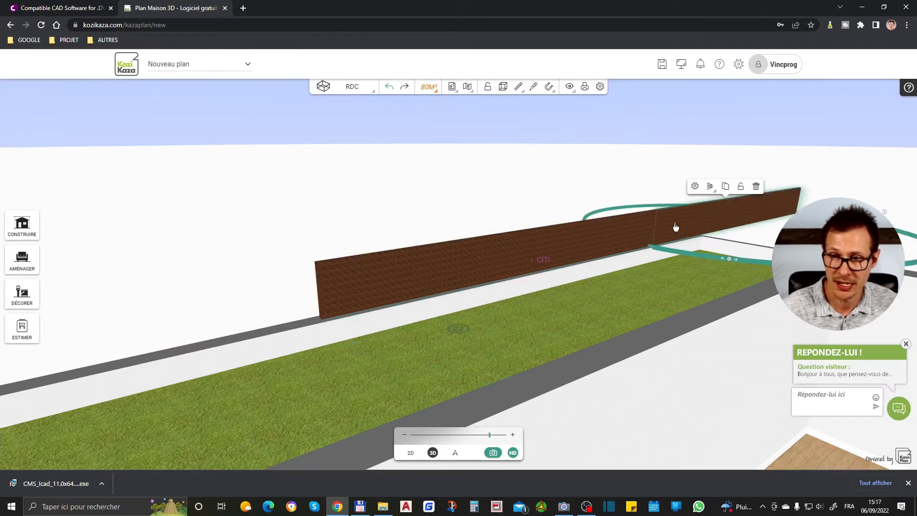
{"action": "left_click_drag", "start_coordinate": [719, 219], "coordinate": [709, 273]}
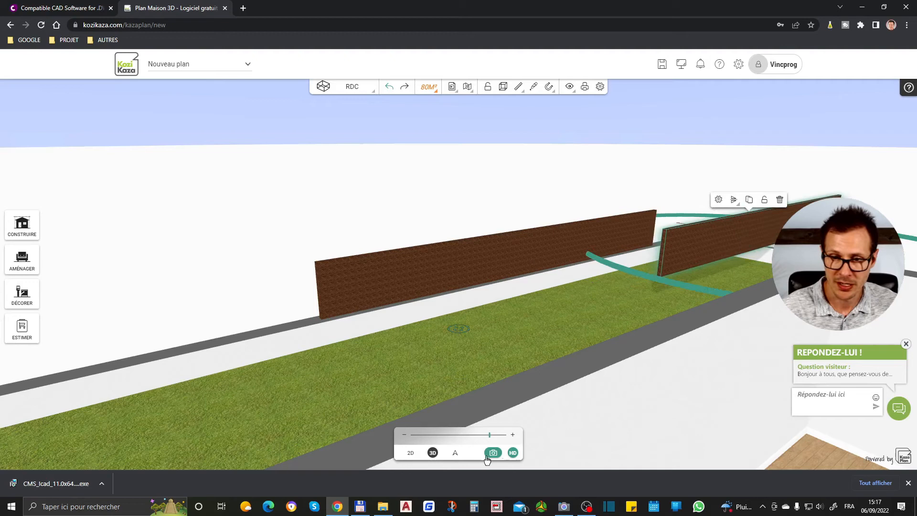
Rotate the copied panel to 90° in the 2D plan so that it runs parallel to the side boundary wall.
{"action": "left_click", "coordinate": [410, 452]}
{"action": "scroll", "coordinate": [286, 267], "scroll_direction": "down", "scroll_amount": 5}
{"action": "scroll", "coordinate": [630, 301], "scroll_direction": "up", "scroll_amount": 3}
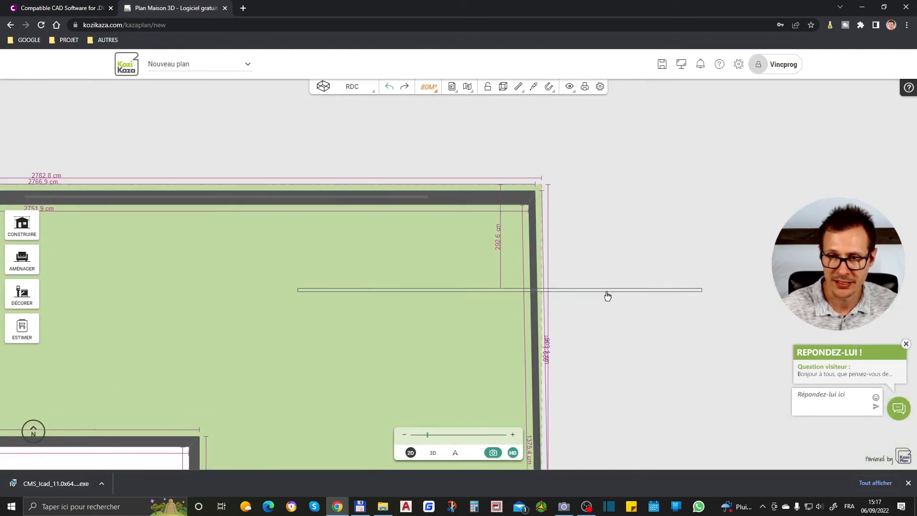
{"action": "left_click", "coordinate": [607, 293]}
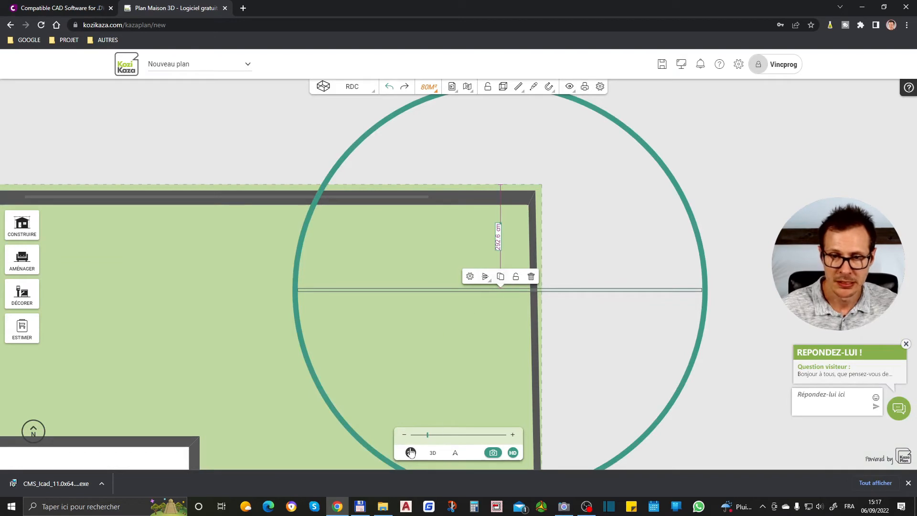
{"action": "scroll", "coordinate": [485, 272], "scroll_direction": "down", "scroll_amount": 2}
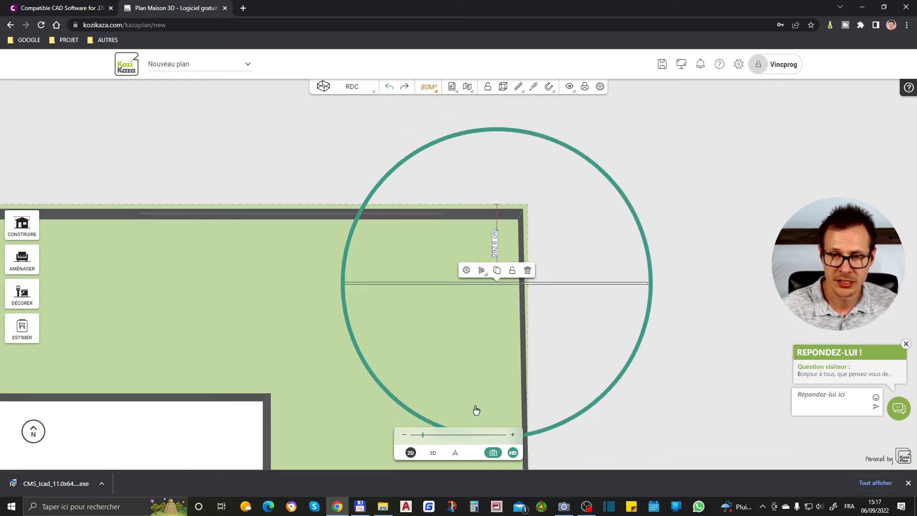
{"action": "scroll", "coordinate": [450, 377], "scroll_direction": "down", "scroll_amount": 1}
{"action": "left_click_drag", "start_coordinate": [480, 414], "coordinate": [600, 305]}
{"action": "left_click_drag", "start_coordinate": [479, 235], "coordinate": [433, 223]}
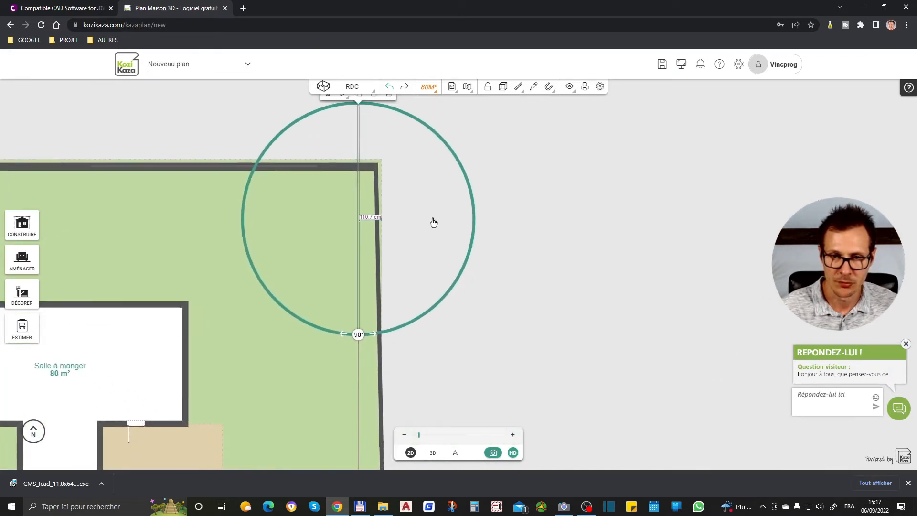
Move the rotated panel onto the side boundary wall, with one end at the wall corner.
{"action": "left_click", "coordinate": [366, 219]}
{"action": "left_click", "coordinate": [359, 205]}
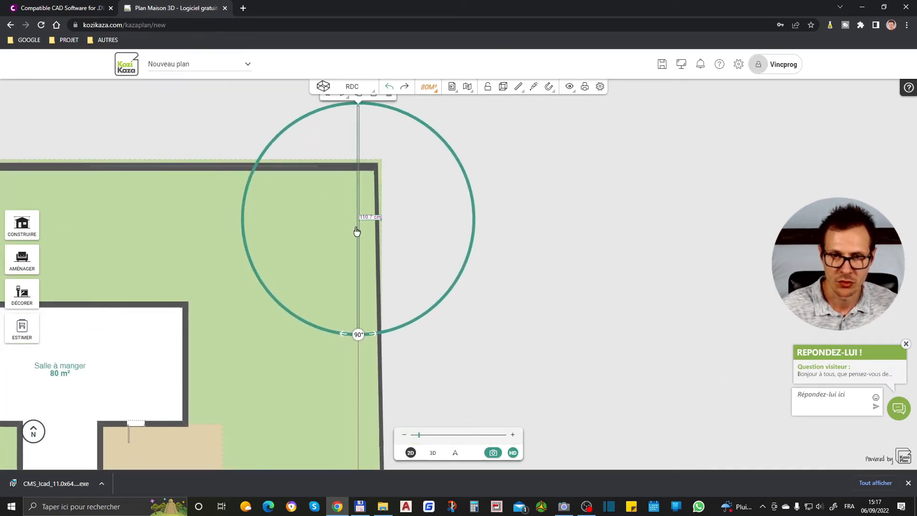
{"action": "left_click", "coordinate": [357, 240]}
{"action": "left_click", "coordinate": [358, 235]}
{"action": "left_click_drag", "start_coordinate": [360, 235], "coordinate": [381, 290]}
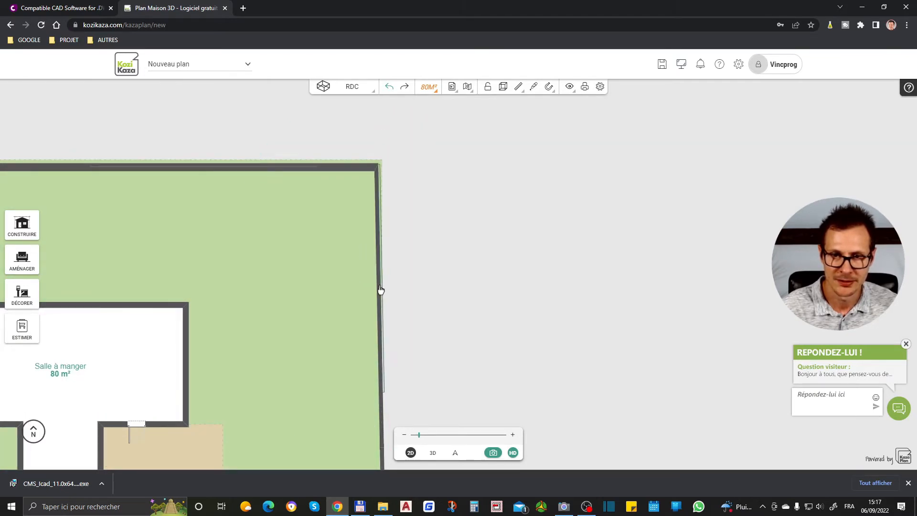
Try to move the garden zone's edge outward from the side wall, and undo the change.
{"action": "left_click", "coordinate": [385, 248]}
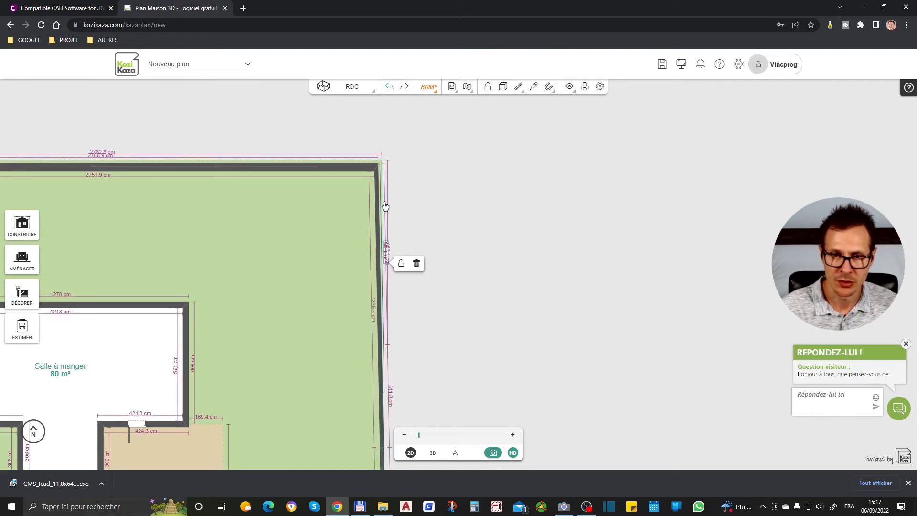
{"action": "left_click_drag", "start_coordinate": [380, 227], "coordinate": [404, 205]}
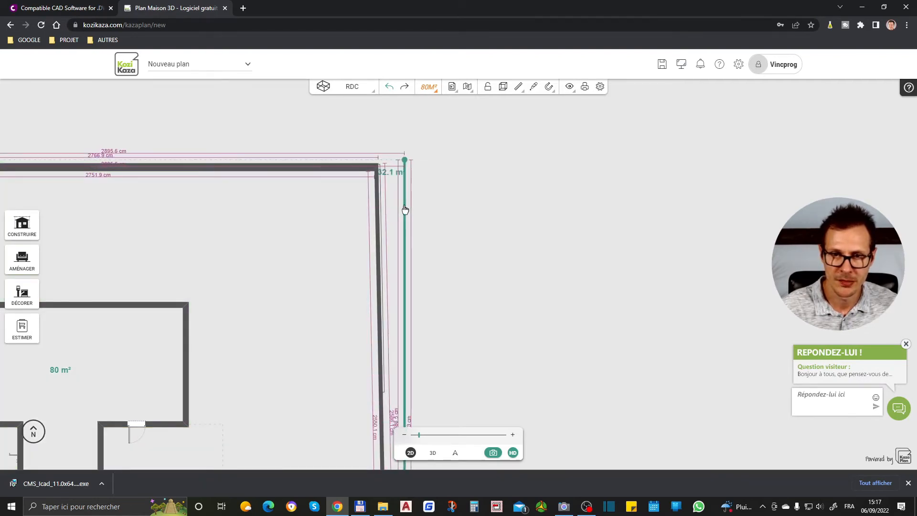
{"action": "left_click", "coordinate": [471, 199]}
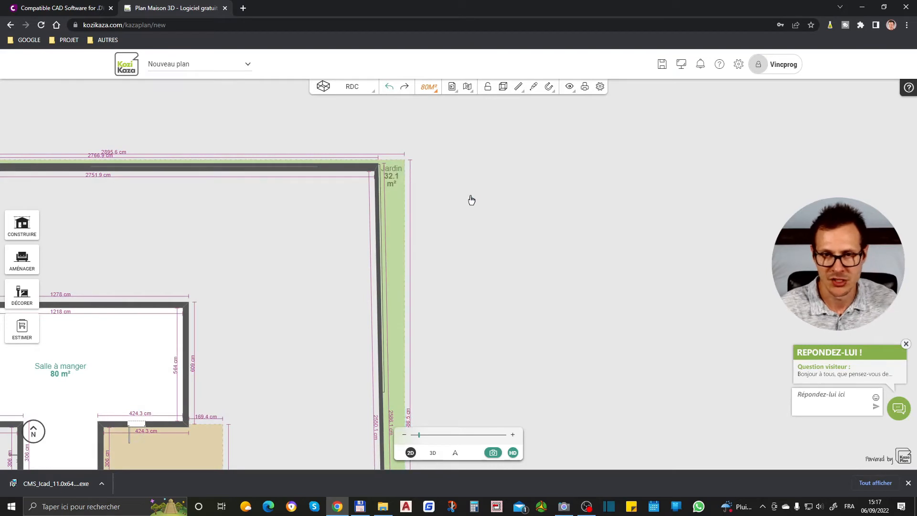
{"action": "key", "text": "ctrl+z"}
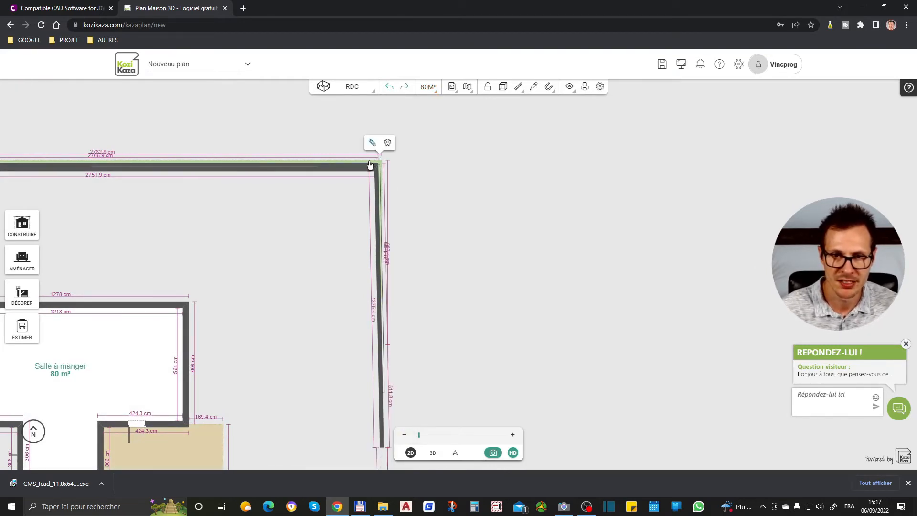
Examine the garden strip's edges around the wall corner in 2D, and open the length along the side wall for editing.
{"action": "scroll", "coordinate": [371, 165], "scroll_direction": "down", "scroll_amount": 5}
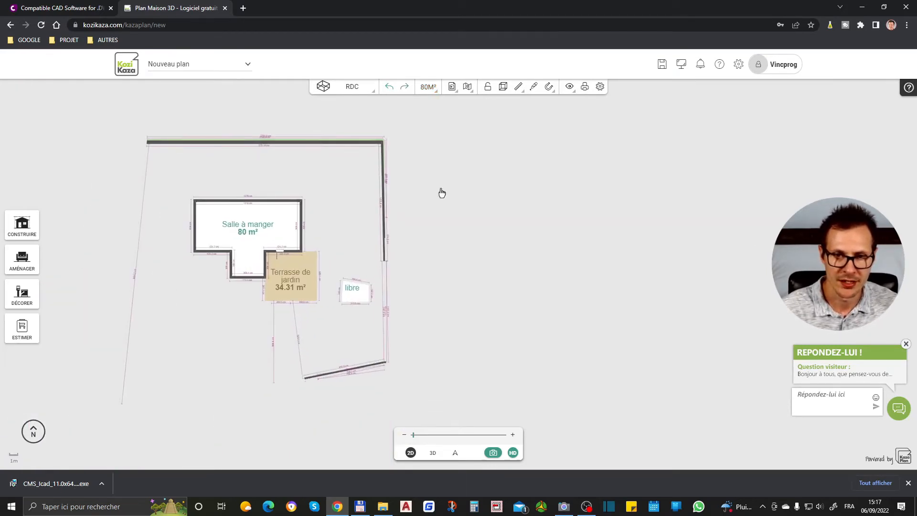
{"action": "scroll", "coordinate": [384, 141], "scroll_direction": "up", "scroll_amount": 4}
{"action": "left_click", "coordinate": [373, 153]}
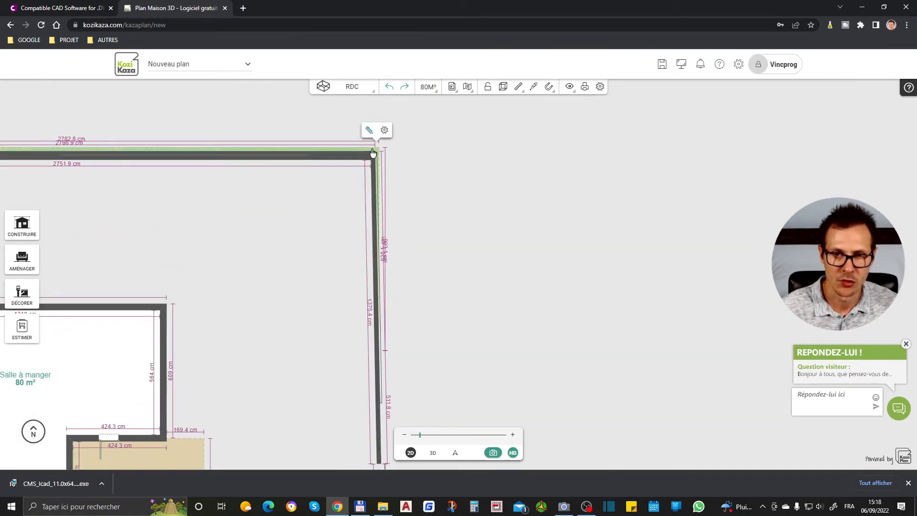
{"action": "scroll", "coordinate": [379, 156], "scroll_direction": "up", "scroll_amount": 1}
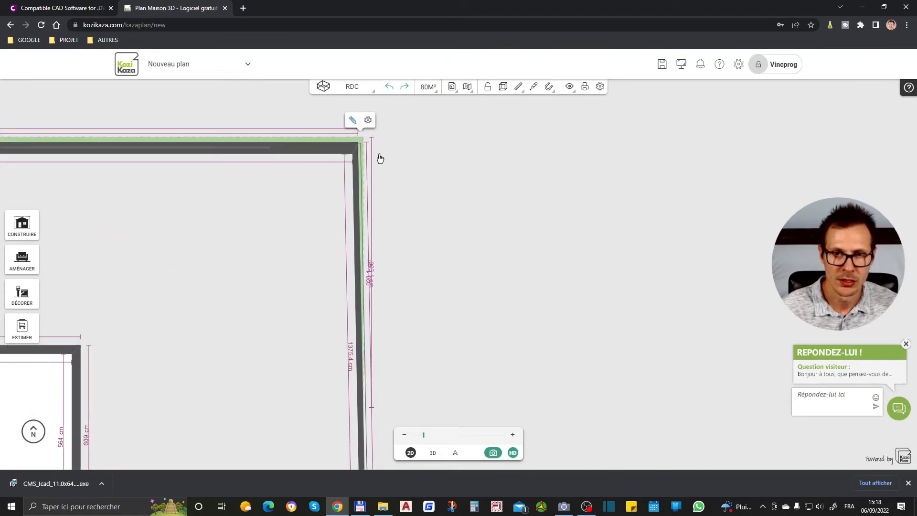
{"action": "left_click", "coordinate": [339, 144]}
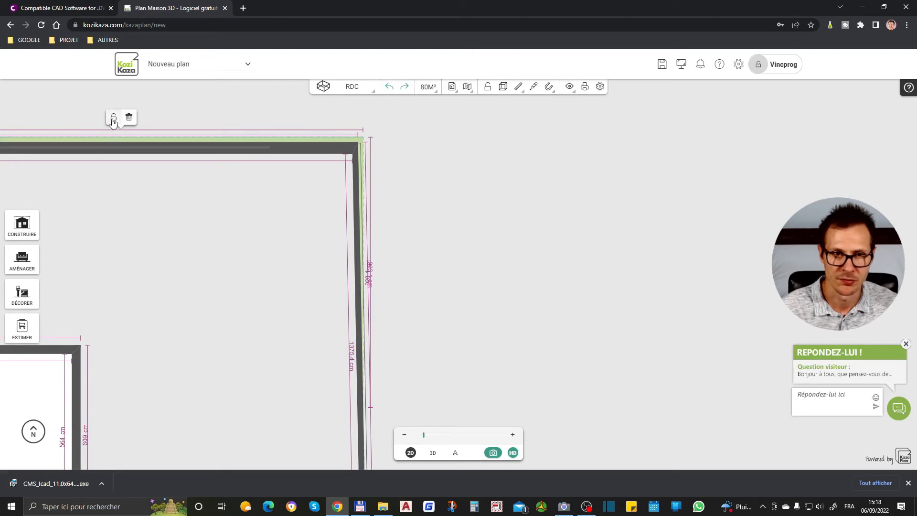
{"action": "left_click", "coordinate": [490, 195]}
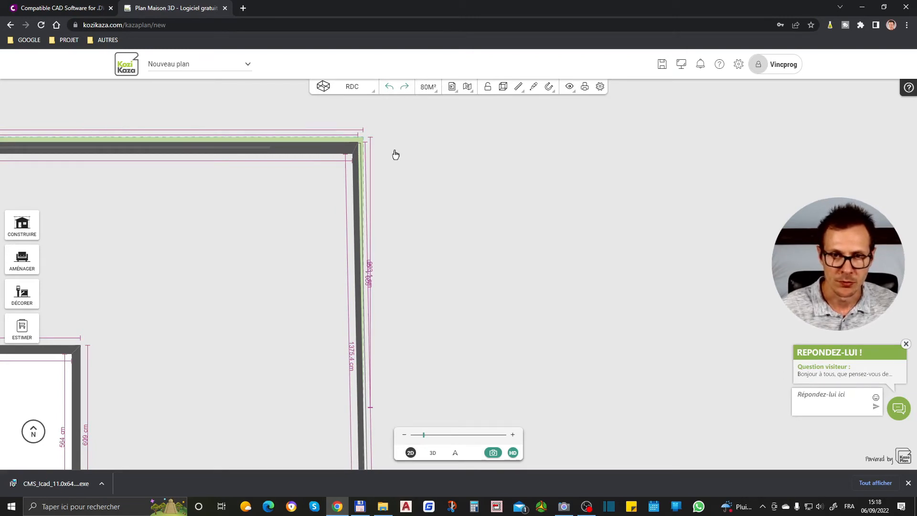
{"action": "left_click", "coordinate": [372, 268]}
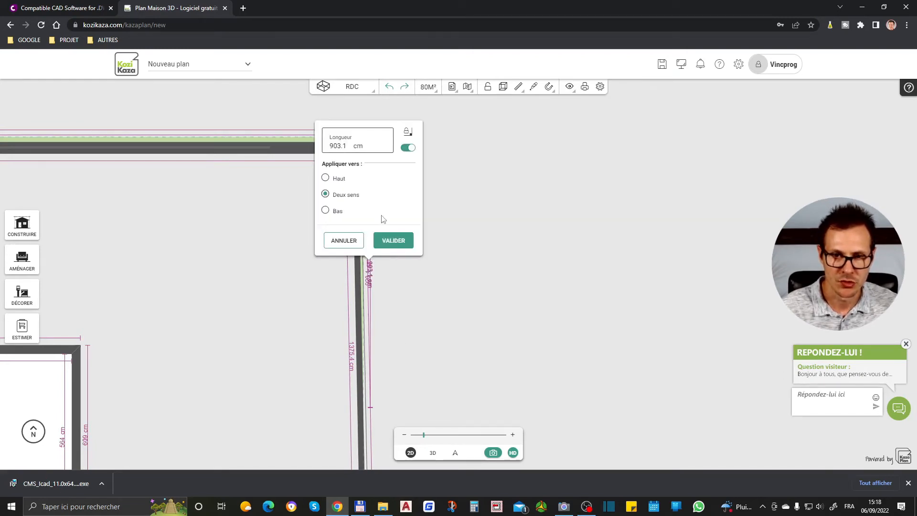
Examine the panels on both boundary walls around the corner in 3D, and cancel the length edit.
{"action": "left_click", "coordinate": [433, 453]}
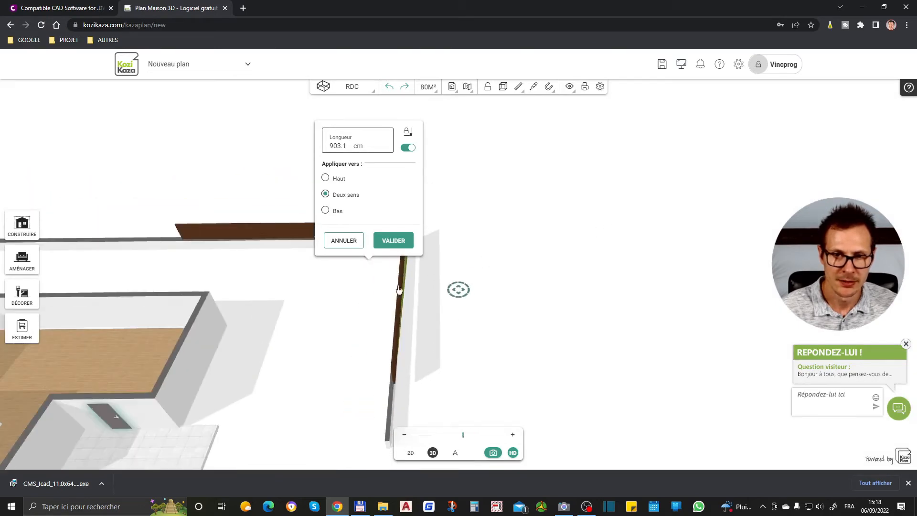
{"action": "left_click_drag", "start_coordinate": [264, 346], "coordinate": [411, 290]}
{"action": "left_click_drag", "start_coordinate": [216, 322], "coordinate": [498, 313]}
{"action": "left_click_drag", "start_coordinate": [311, 374], "coordinate": [458, 213]}
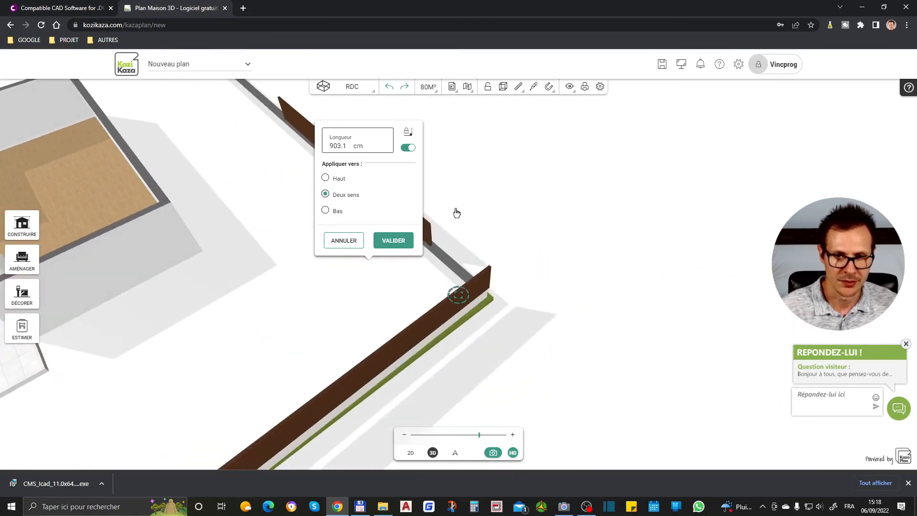
{"action": "scroll", "coordinate": [458, 213], "scroll_direction": "up", "scroll_amount": 2}
{"action": "left_click", "coordinate": [349, 246]}
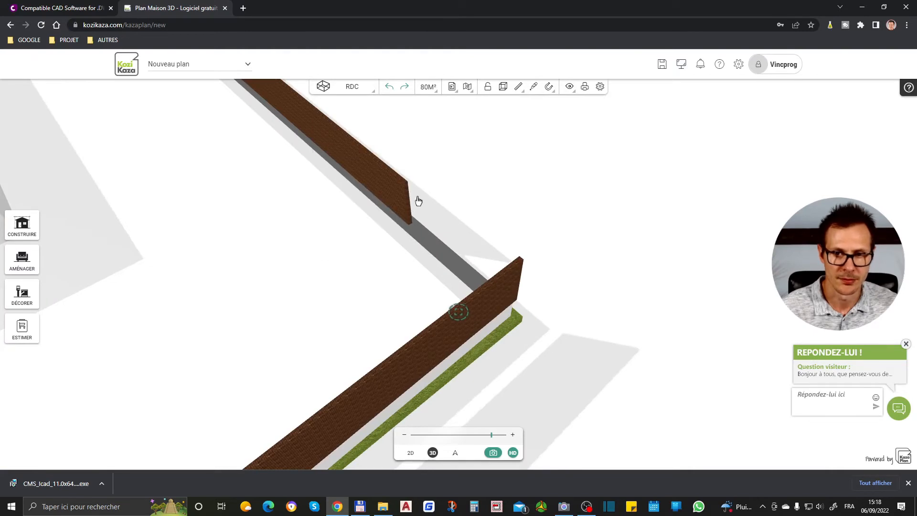
Bring the end of the rear wall's panel to the corner so that it meets the side wall's panel.
{"action": "scroll", "coordinate": [390, 149], "scroll_direction": "up", "scroll_amount": 1}
{"action": "left_click", "coordinate": [372, 150]}
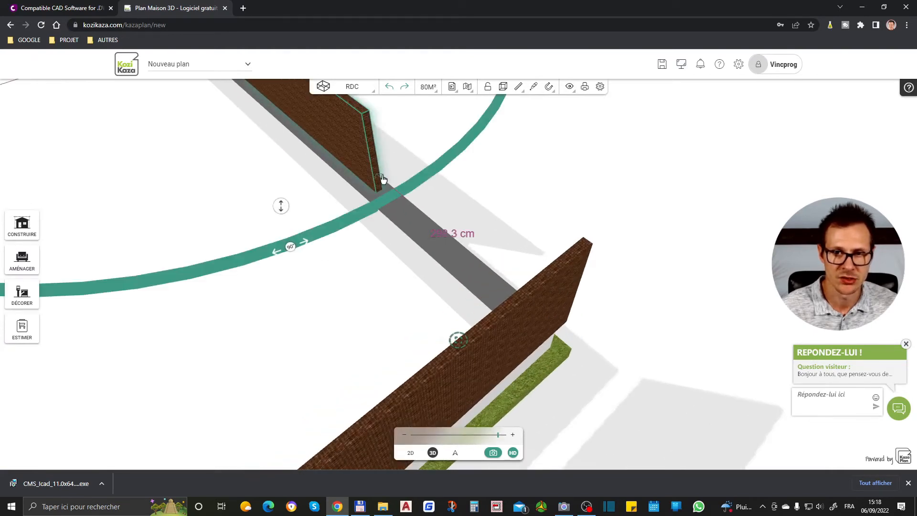
{"action": "left_click_drag", "start_coordinate": [382, 180], "coordinate": [544, 311]}
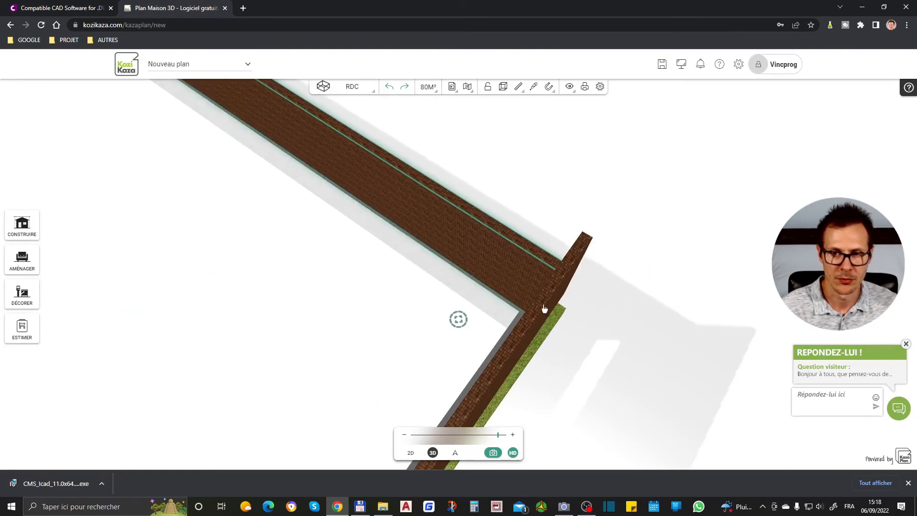
Slide the side wall's panel along its wall so that its end no longer overshoots the corner with the rear panel.
{"action": "left_click_drag", "start_coordinate": [700, 328], "coordinate": [626, 293]}
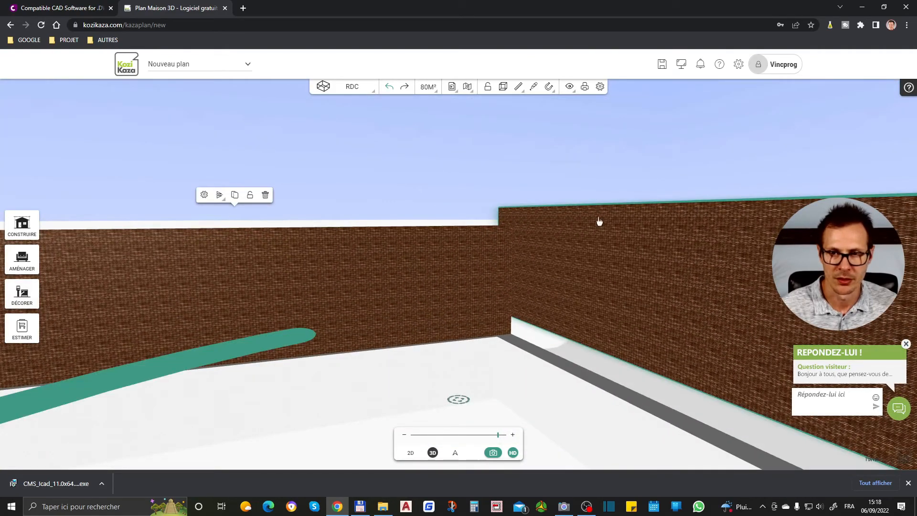
{"action": "scroll", "coordinate": [497, 230], "scroll_direction": "down", "scroll_amount": 5}
{"action": "scroll", "coordinate": [540, 282], "scroll_direction": "up", "scroll_amount": 5}
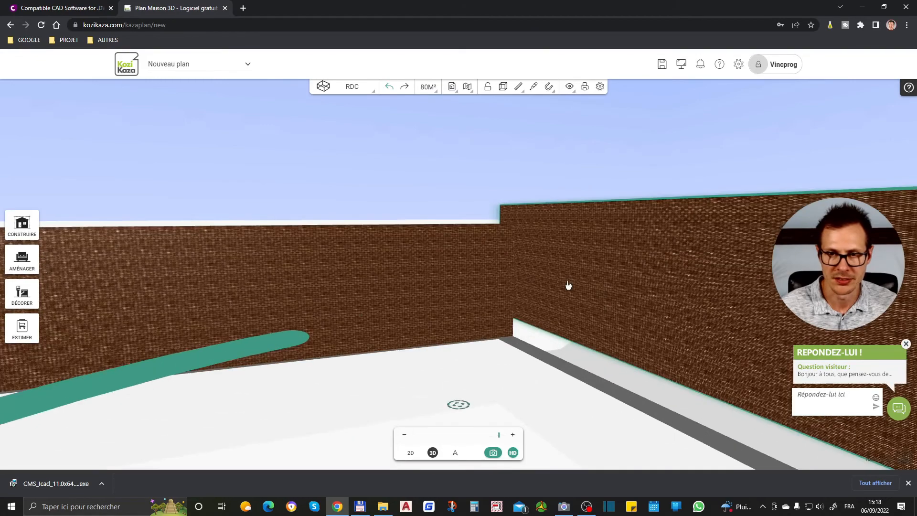
{"action": "left_click_drag", "start_coordinate": [671, 270], "coordinate": [567, 429]}
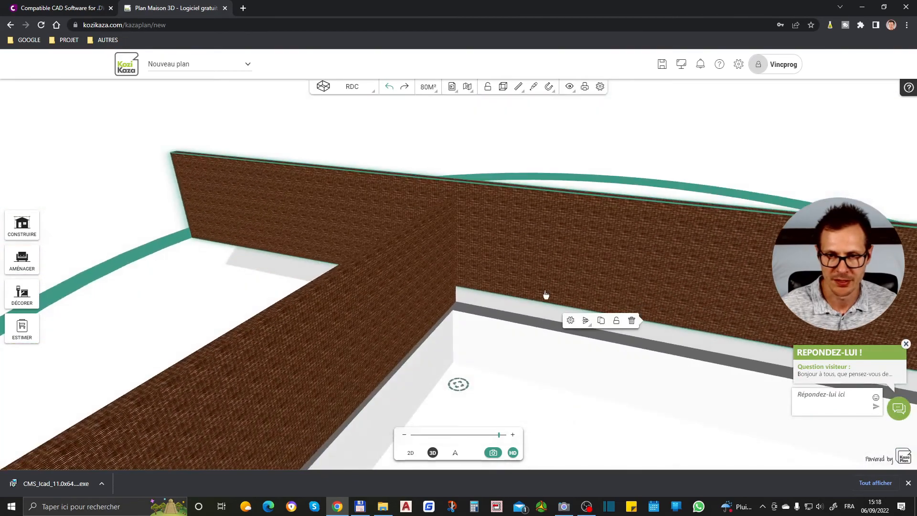
{"action": "left_click_drag", "start_coordinate": [527, 272], "coordinate": [866, 397]}
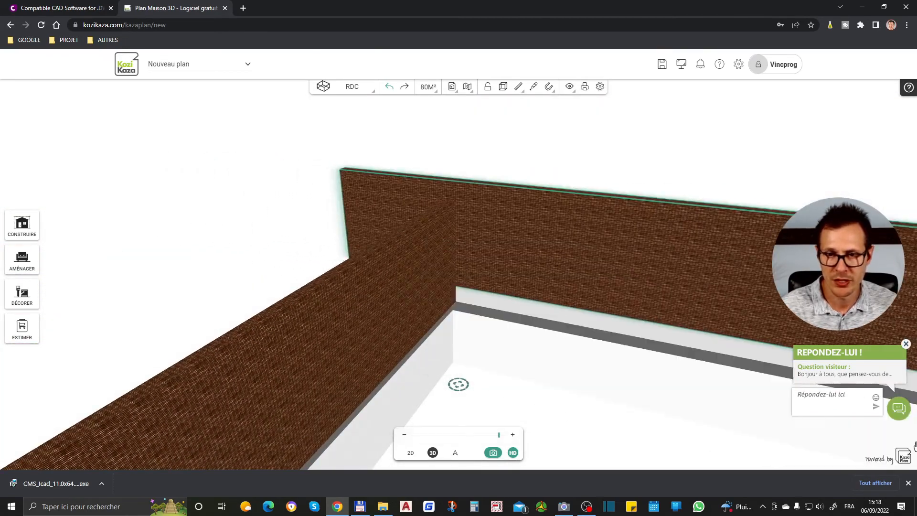
{"action": "left_click_drag", "start_coordinate": [509, 239], "coordinate": [697, 262]}
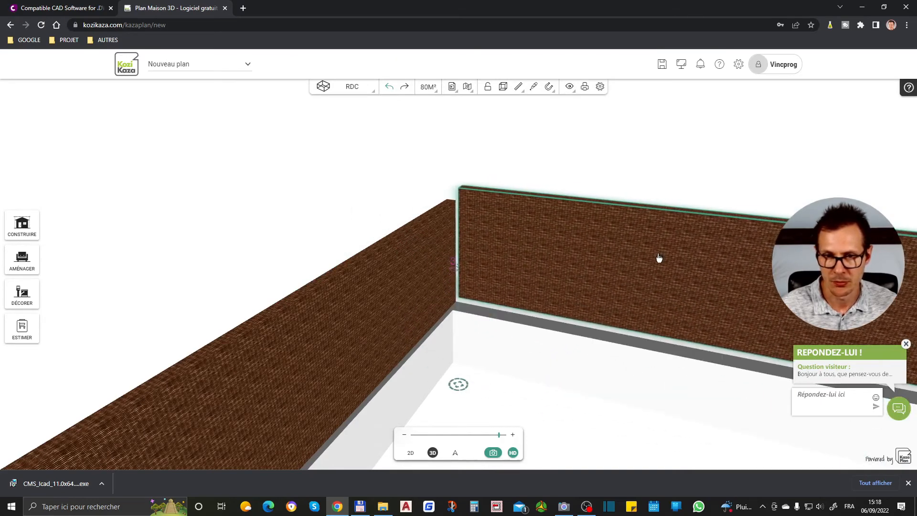
{"action": "left_click_drag", "start_coordinate": [658, 257], "coordinate": [653, 257]}
{"action": "left_click_drag", "start_coordinate": [486, 282], "coordinate": [525, 289]}
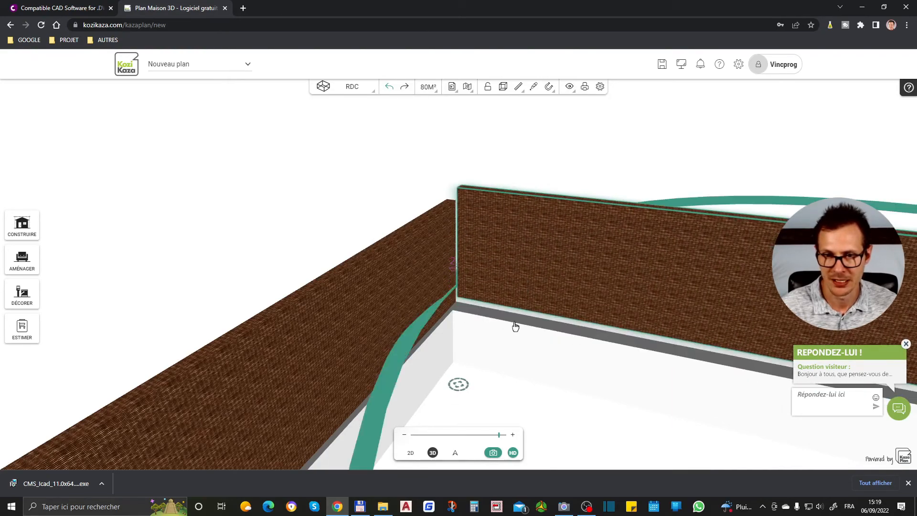
Lower the side wall's panel until its top edge is level with the rear wall's panel.
{"action": "left_click_drag", "start_coordinate": [558, 391], "coordinate": [189, 344]}
{"action": "scroll", "coordinate": [481, 334], "scroll_direction": "up", "scroll_amount": 1}
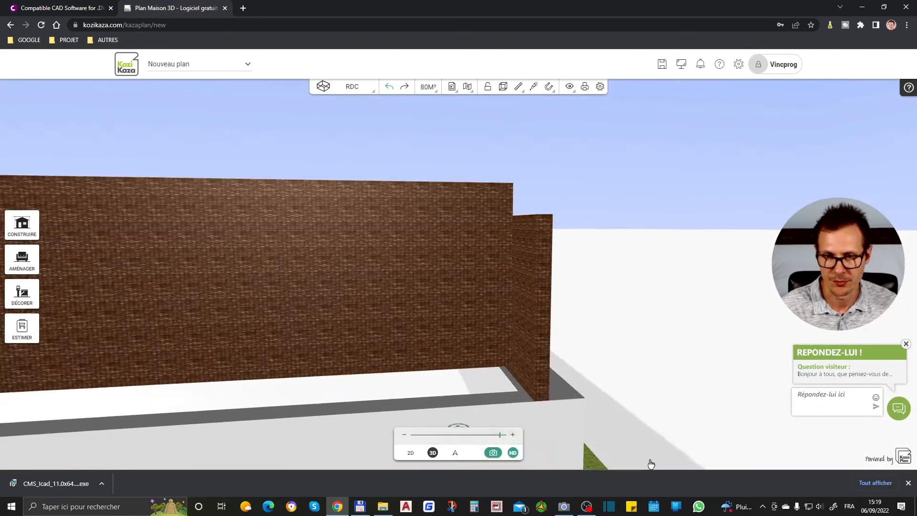
{"action": "left_click", "coordinate": [487, 330]}
{"action": "left_click_drag", "start_coordinate": [605, 306], "coordinate": [602, 371]}
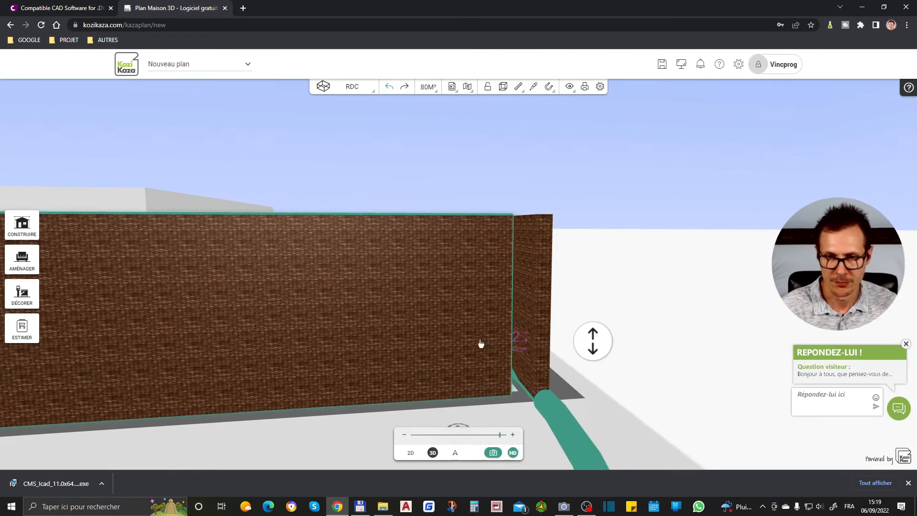
Place the side wall's panel over the side wall in 2D, with its end meeting the rear panel, and return to 3D.
{"action": "left_click_drag", "start_coordinate": [433, 339], "coordinate": [442, 465]}
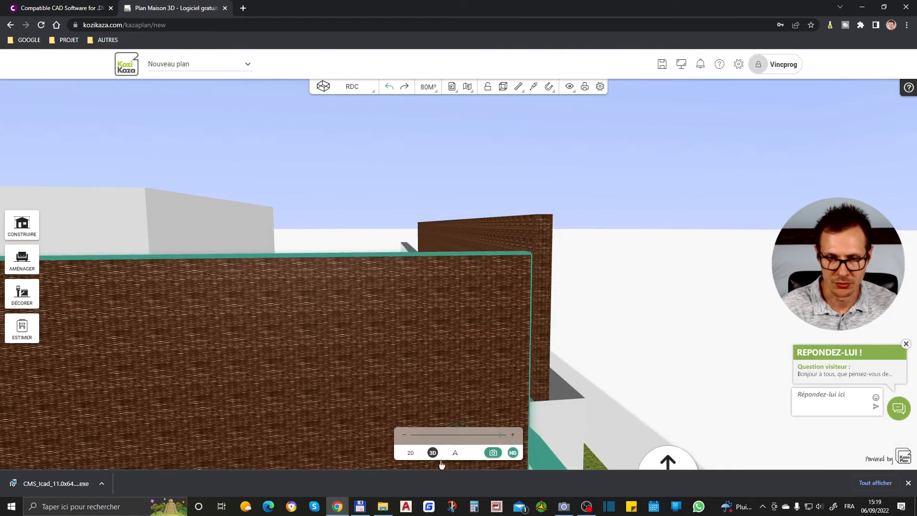
{"action": "left_click", "coordinate": [411, 453]}
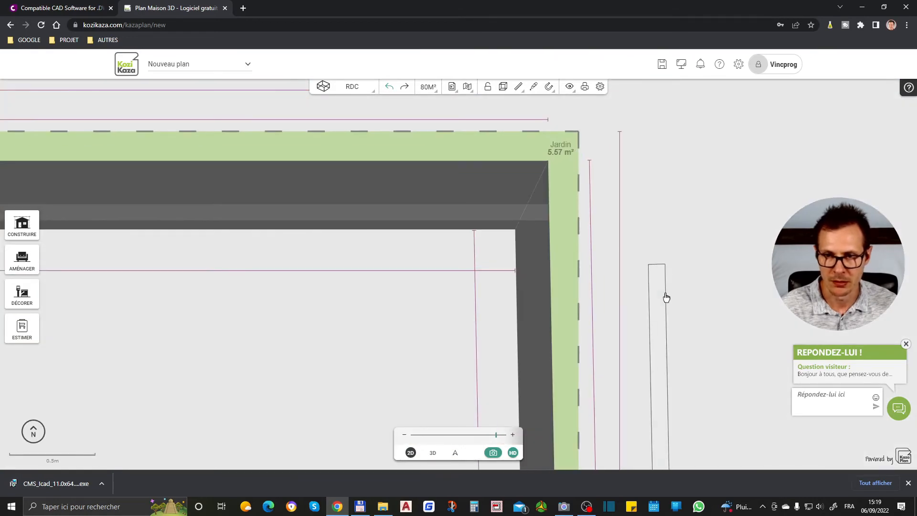
{"action": "left_click_drag", "start_coordinate": [664, 300], "coordinate": [540, 266]}
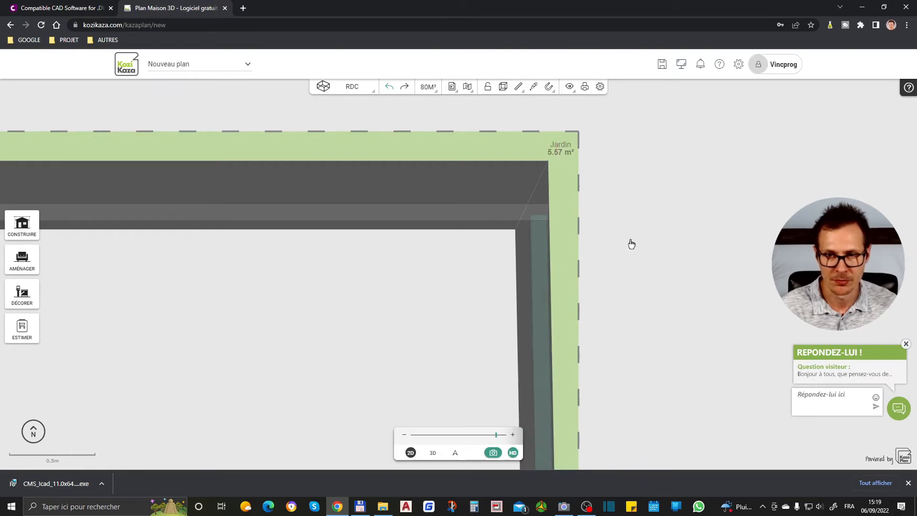
{"action": "left_click", "coordinate": [433, 453]}
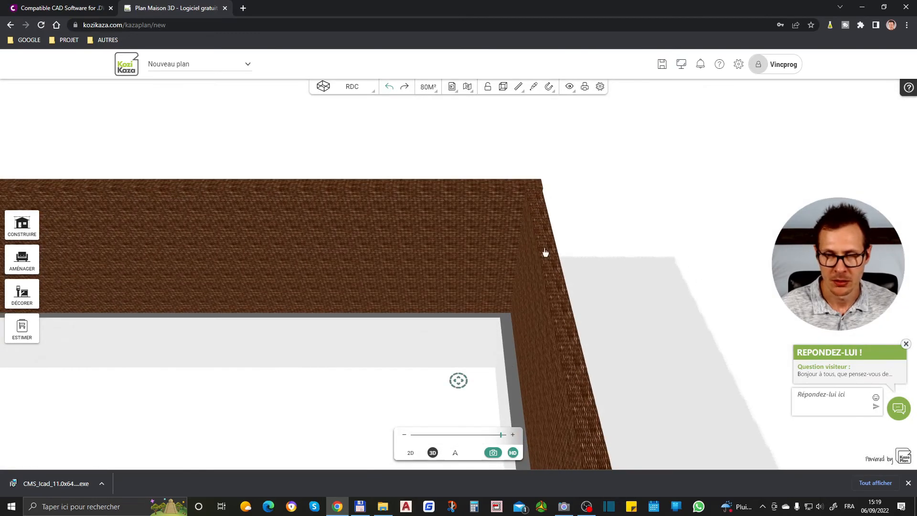
Turn off the repeated texture (Texture répétée) in the advanced parameters of the rear wall's panel.
{"action": "left_click_drag", "start_coordinate": [394, 375], "coordinate": [253, 237]}
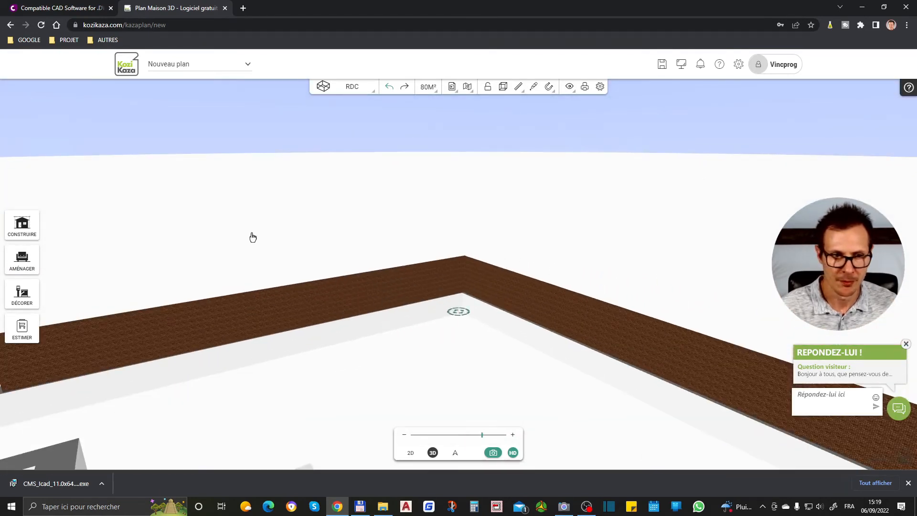
{"action": "scroll", "coordinate": [240, 239], "scroll_direction": "down", "scroll_amount": 5}
{"action": "scroll", "coordinate": [207, 255], "scroll_direction": "up", "scroll_amount": 3}
{"action": "scroll", "coordinate": [731, 250], "scroll_direction": "down", "scroll_amount": 4}
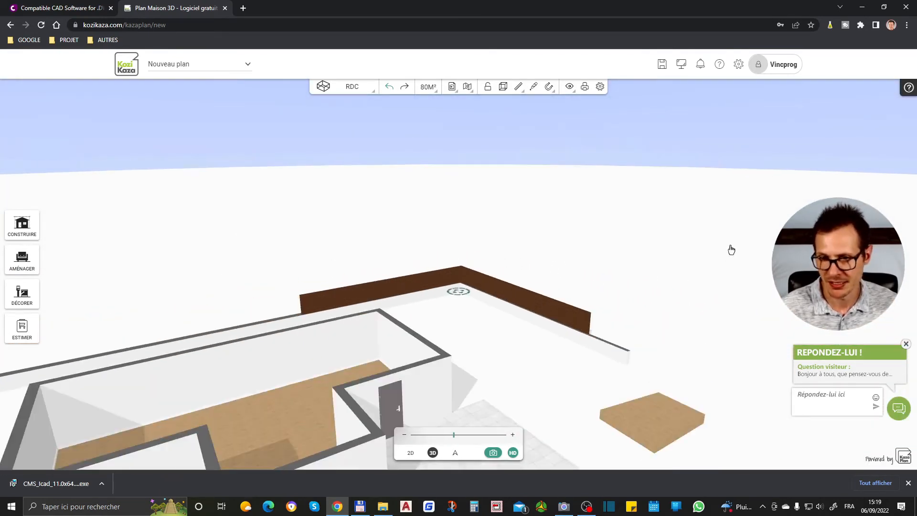
{"action": "scroll", "coordinate": [293, 338], "scroll_direction": "up", "scroll_amount": 3}
{"action": "left_click", "coordinate": [389, 296]}
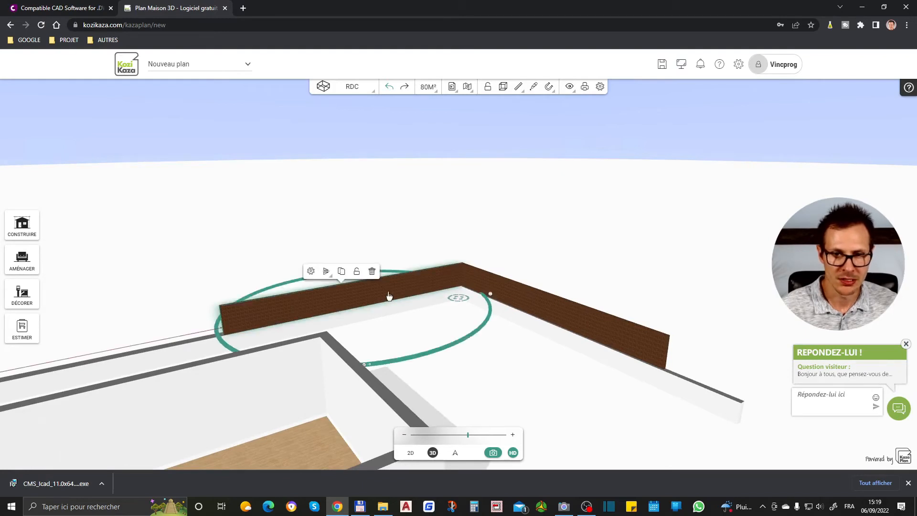
{"action": "left_click", "coordinate": [311, 272]}
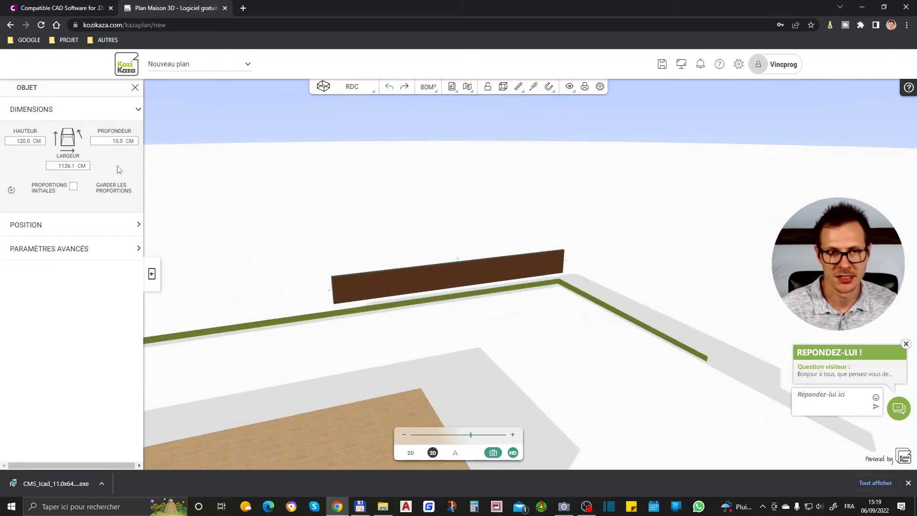
{"action": "left_click", "coordinate": [34, 247]}
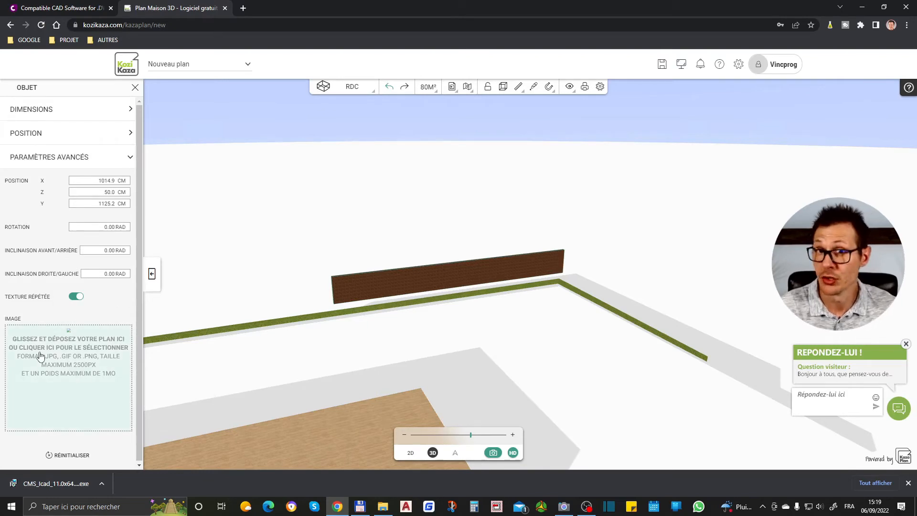
{"action": "left_click", "coordinate": [75, 296]}
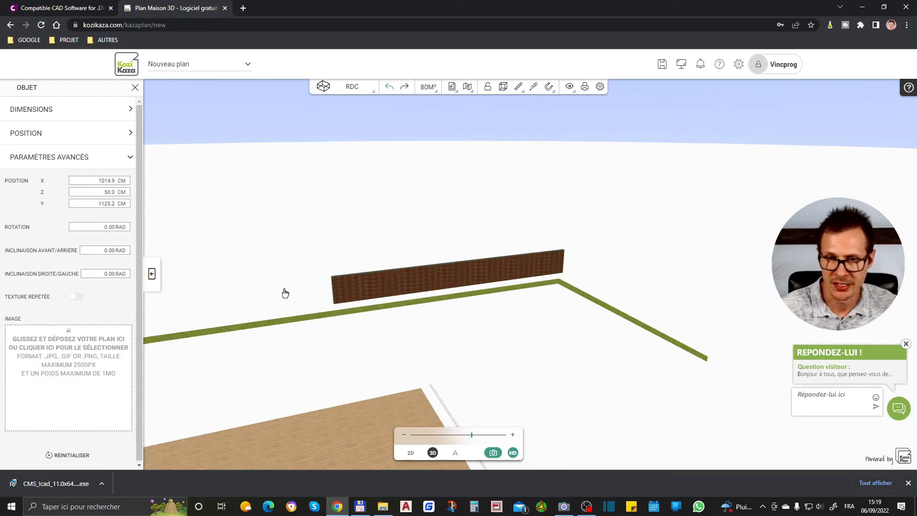
{"action": "scroll", "coordinate": [403, 275], "scroll_direction": "up", "scroll_amount": 5}
{"action": "scroll", "coordinate": [468, 324], "scroll_direction": "down", "scroll_amount": 8}
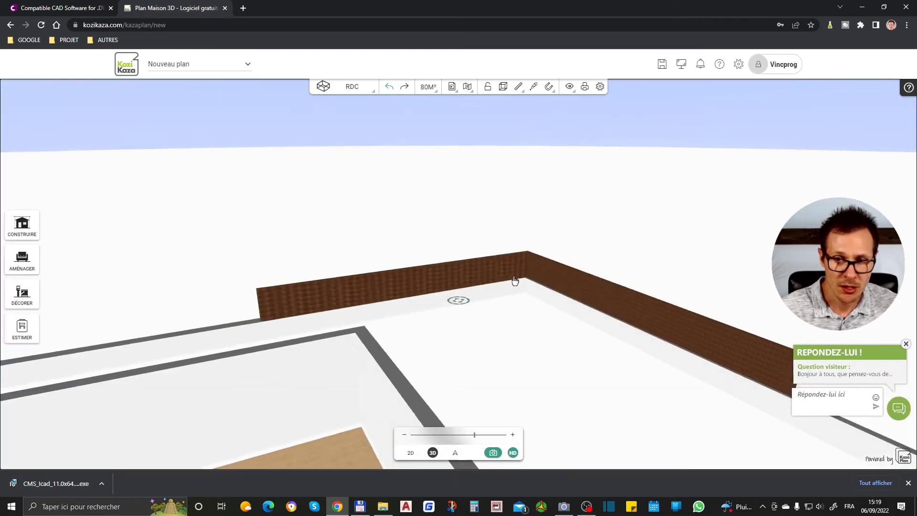
{"action": "scroll", "coordinate": [511, 287], "scroll_direction": "down", "scroll_amount": 2}
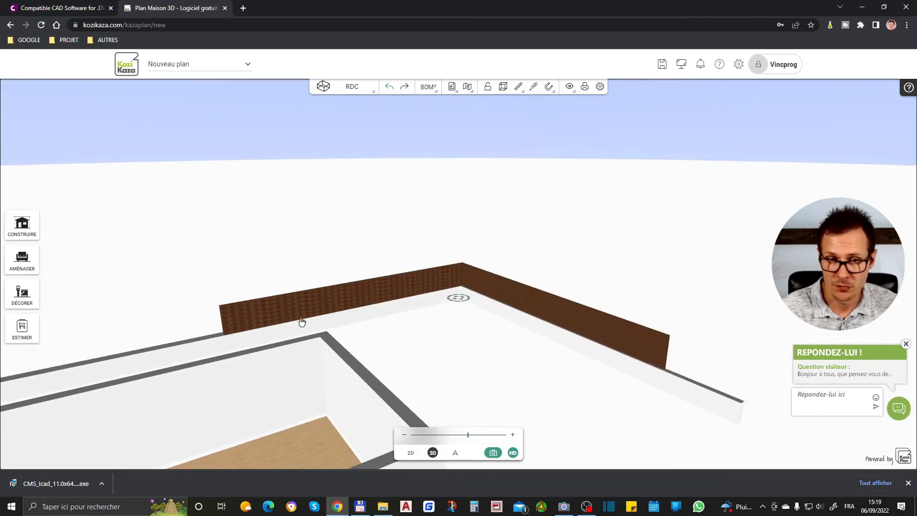
Cover the rear and side fence panels with the white plank finish from the PVC materials.
{"action": "left_click", "coordinate": [24, 293]}
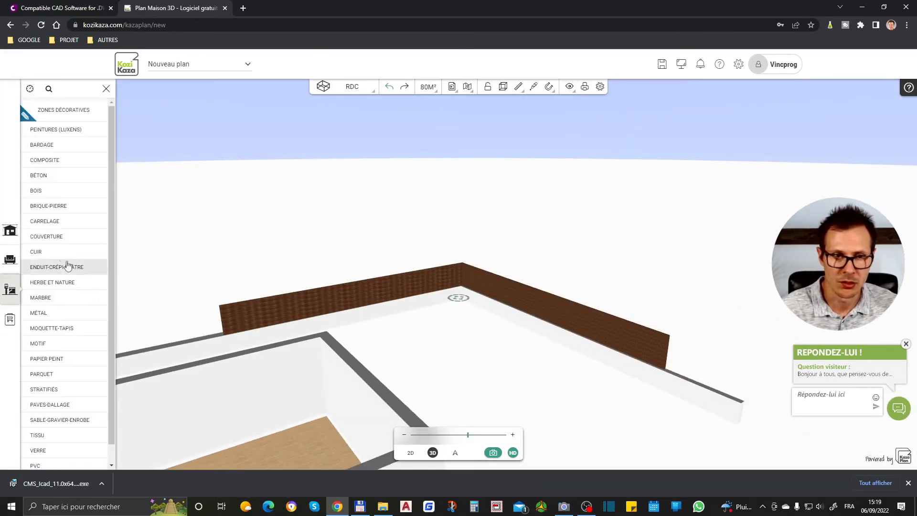
{"action": "scroll", "coordinate": [57, 203], "scroll_direction": "down", "scroll_amount": 1}
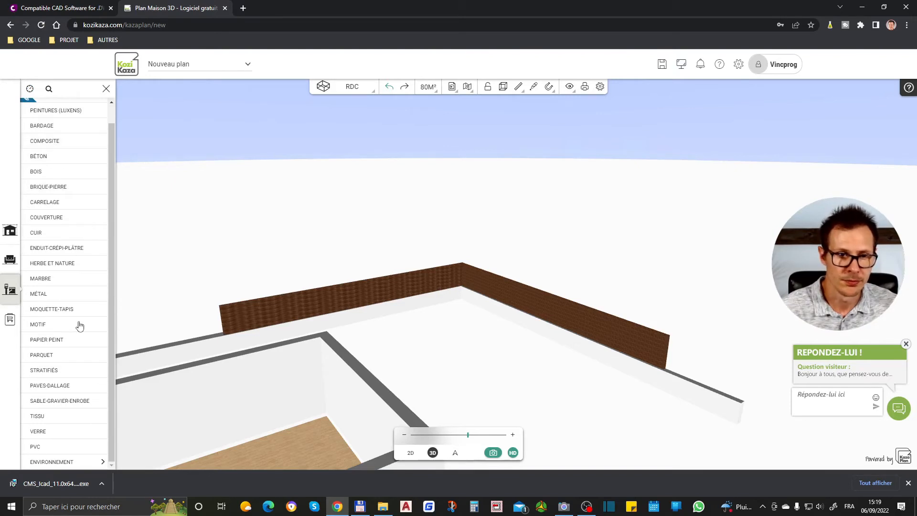
{"action": "left_click", "coordinate": [69, 447]}
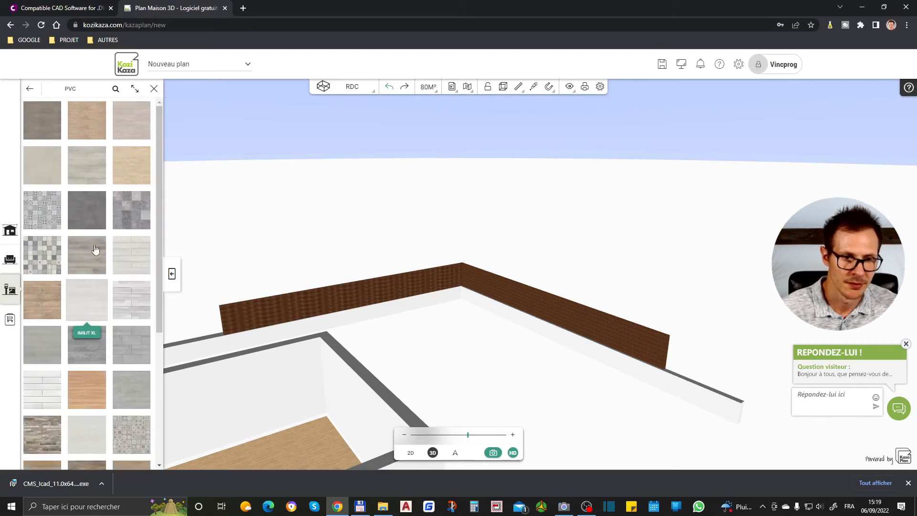
{"action": "scroll", "coordinate": [96, 311], "scroll_direction": "down", "scroll_amount": 5}
{"action": "mouse_move", "coordinate": [45, 180]}
{"action": "left_mouse_down"}
{"action": "mouse_move", "coordinate": [184, 225]}
{"action": "mouse_move", "coordinate": [321, 307]}
{"action": "mouse_move", "coordinate": [471, 312]}
{"action": "left_mouse_up"}
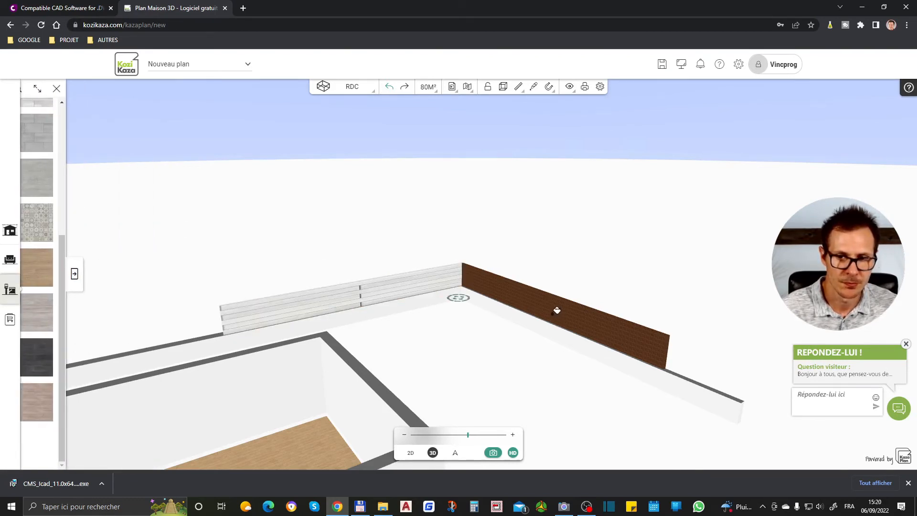
{"action": "left_click", "coordinate": [556, 310]}
{"action": "key", "text": "Escape"}
Examine the new finish on both fence panels from several angles and across the whole plot.
{"action": "scroll", "coordinate": [365, 300], "scroll_direction": "up", "scroll_amount": 4}
{"action": "scroll", "coordinate": [564, 221], "scroll_direction": "down", "scroll_amount": 3}
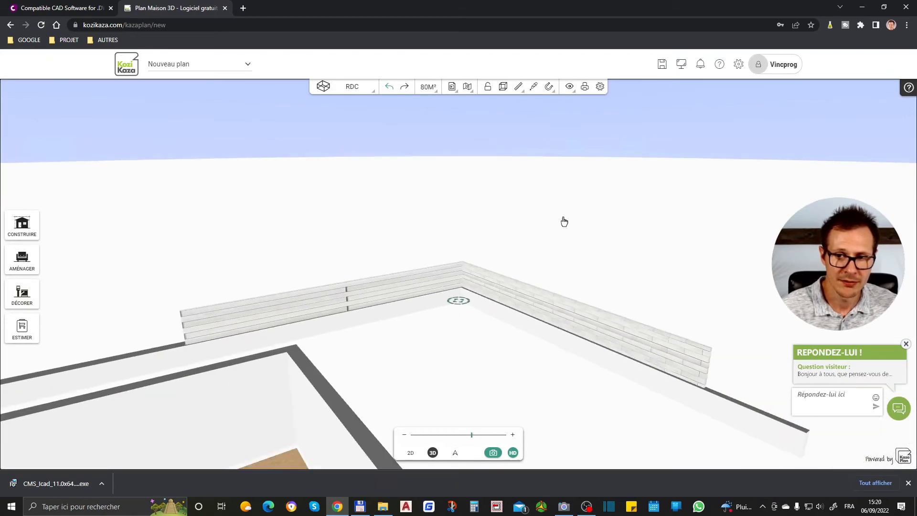
{"action": "left_click_drag", "start_coordinate": [587, 402], "coordinate": [557, 379]}
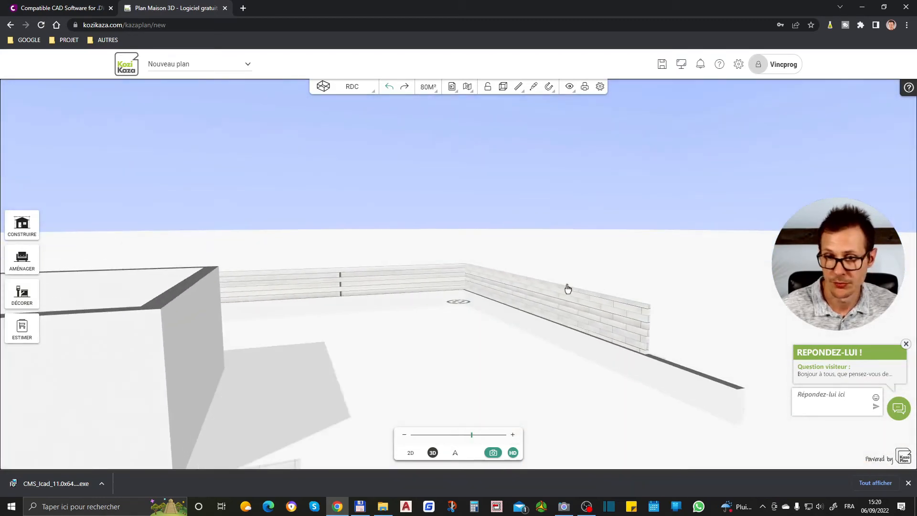
{"action": "scroll", "coordinate": [567, 289], "scroll_direction": "down", "scroll_amount": 5}
{"action": "left_click_drag", "start_coordinate": [460, 346], "coordinate": [501, 374]}
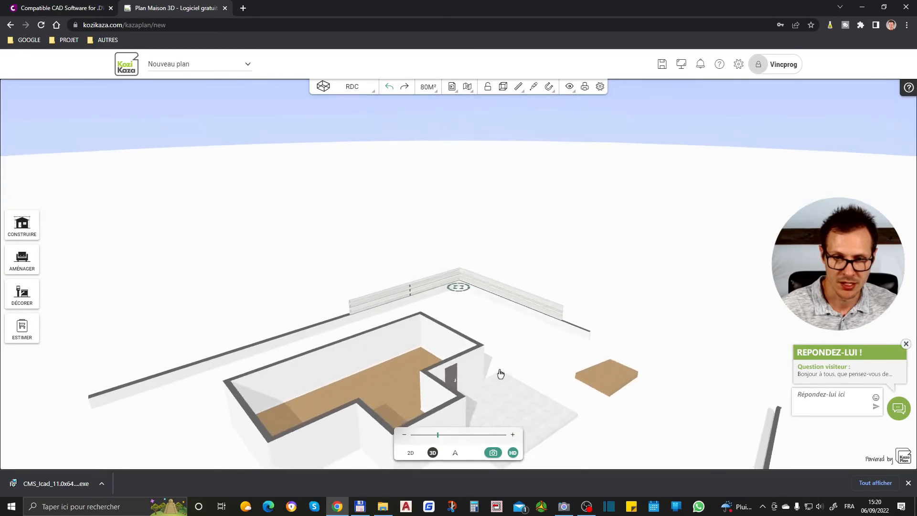
{"action": "scroll", "coordinate": [517, 286], "scroll_direction": "down", "scroll_amount": 3}
{"action": "scroll", "coordinate": [359, 392], "scroll_direction": "up", "scroll_amount": 3}
{"action": "scroll", "coordinate": [496, 287], "scroll_direction": "down", "scroll_amount": 3}
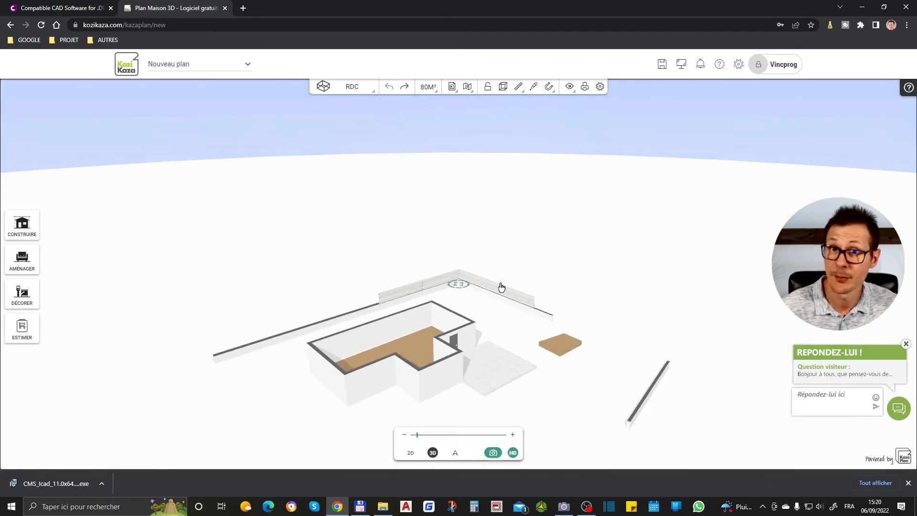
{"action": "left_click", "coordinate": [14, 237]}
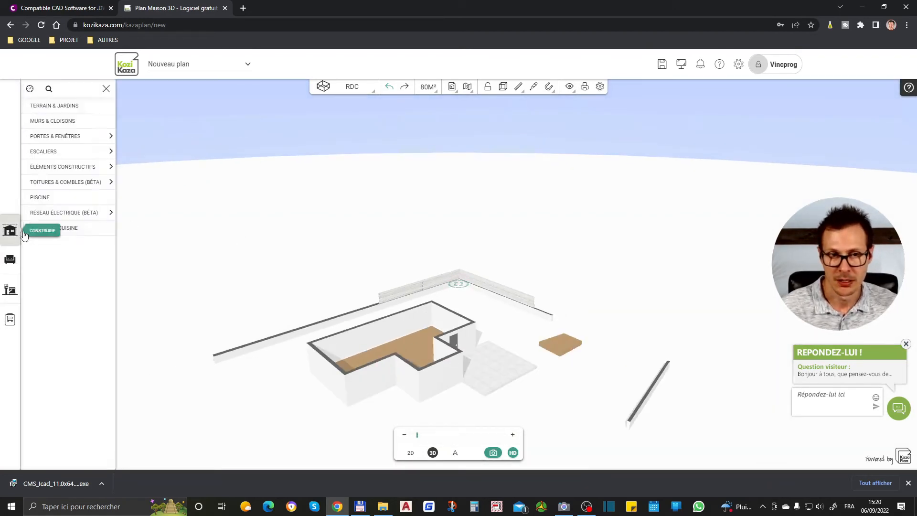
{"action": "left_click", "coordinate": [70, 125]}
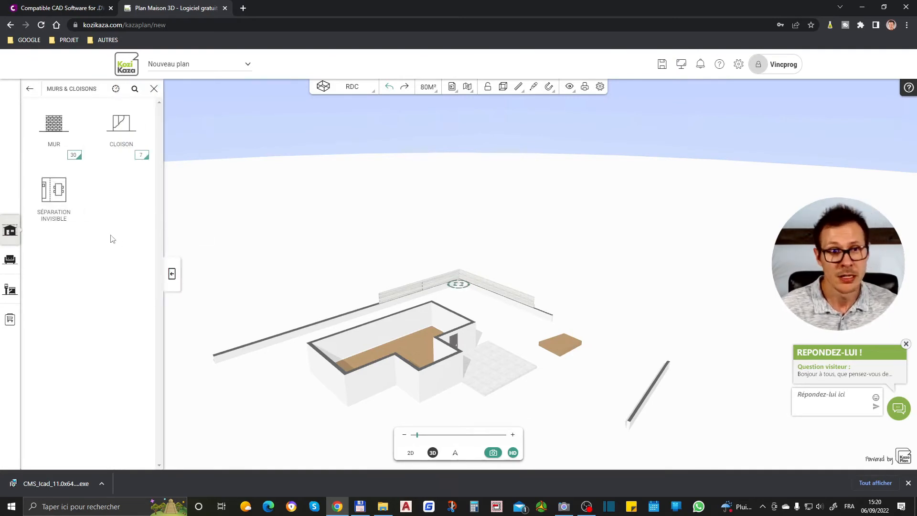
{"action": "left_click", "coordinate": [18, 263]}
{"action": "left_click", "coordinate": [27, 266]}
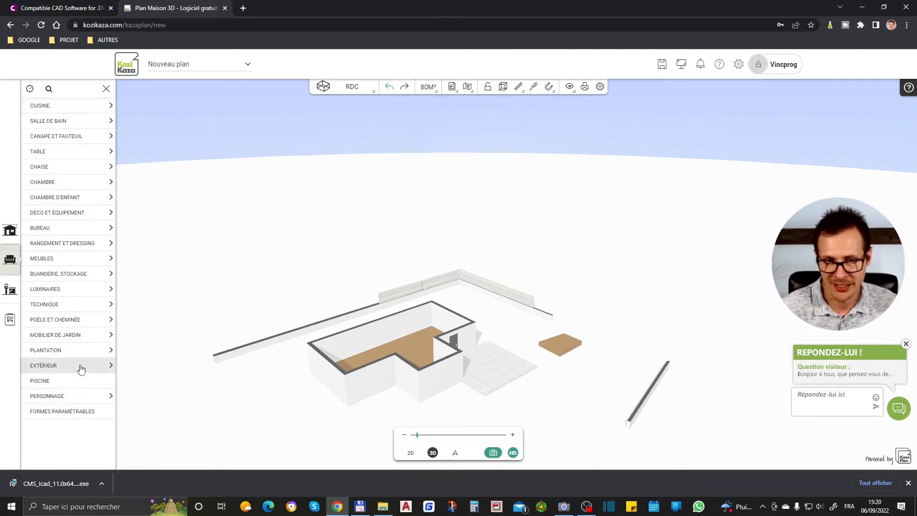
{"action": "scroll", "coordinate": [549, 289], "scroll_direction": "up", "scroll_amount": 8}
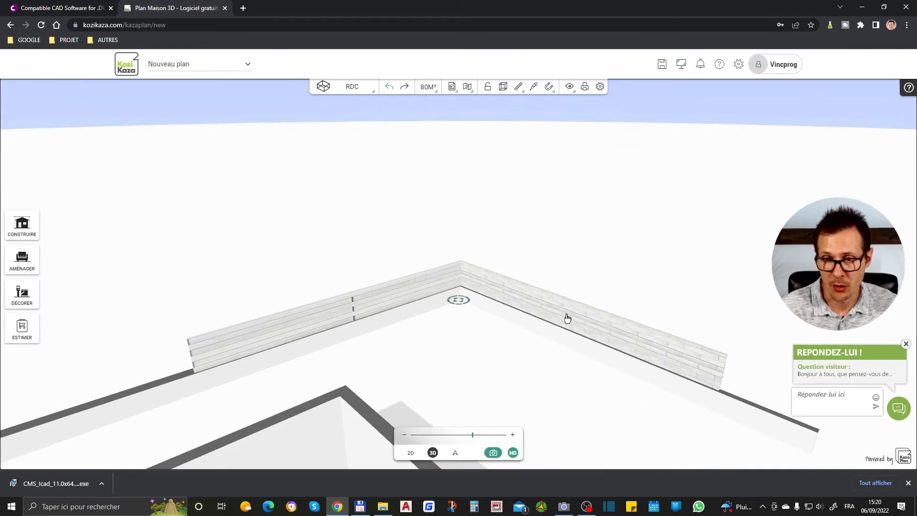
{"action": "scroll", "coordinate": [567, 319], "scroll_direction": "down", "scroll_amount": 5}
{"action": "scroll", "coordinate": [564, 335], "scroll_direction": "up", "scroll_amount": 3}
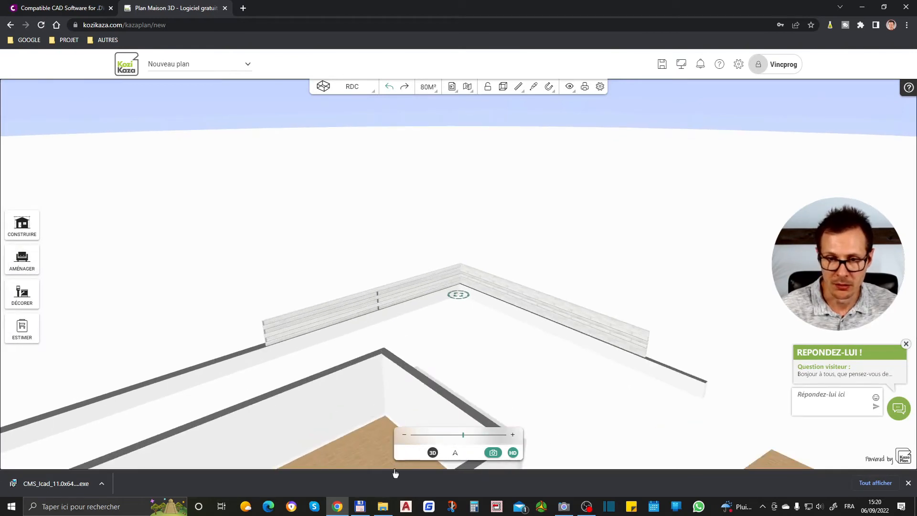
Bring up the front wall in 2D and search the Aménager object library for "ESCALIER".
{"action": "left_click", "coordinate": [411, 453]}
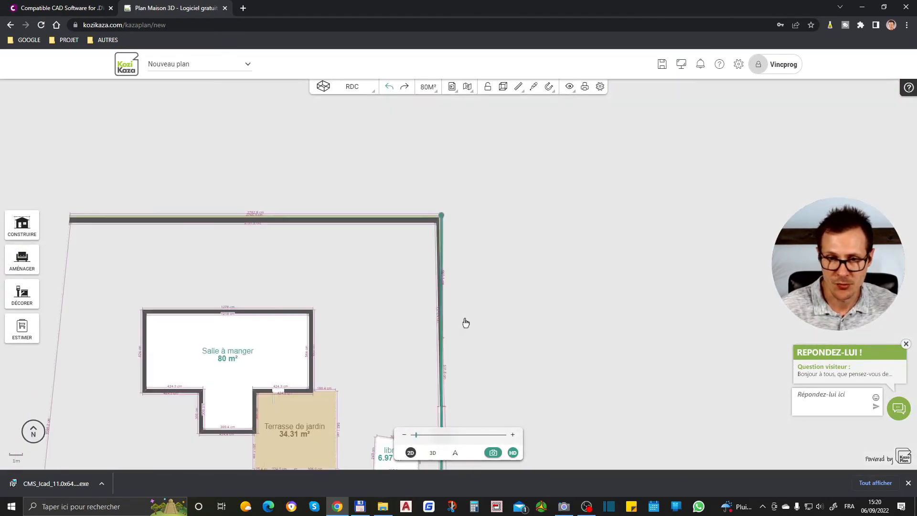
{"action": "scroll", "coordinate": [460, 423], "scroll_direction": "up", "scroll_amount": 2}
{"action": "left_click_drag", "start_coordinate": [460, 377], "coordinate": [468, 240]}
{"action": "scroll", "coordinate": [337, 315], "scroll_direction": "up", "scroll_amount": 8}
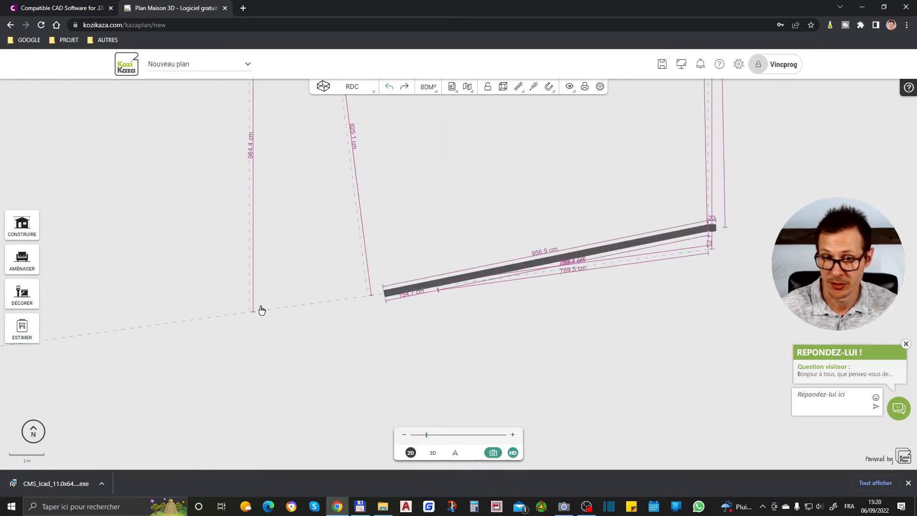
{"action": "scroll", "coordinate": [263, 309], "scroll_direction": "up", "scroll_amount": 2}
{"action": "left_click", "coordinate": [23, 267]}
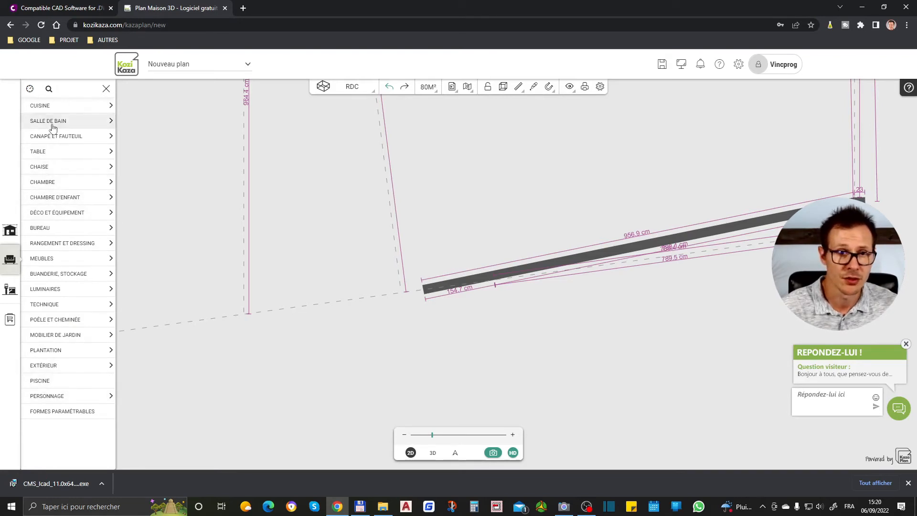
{"action": "left_click", "coordinate": [49, 89]}
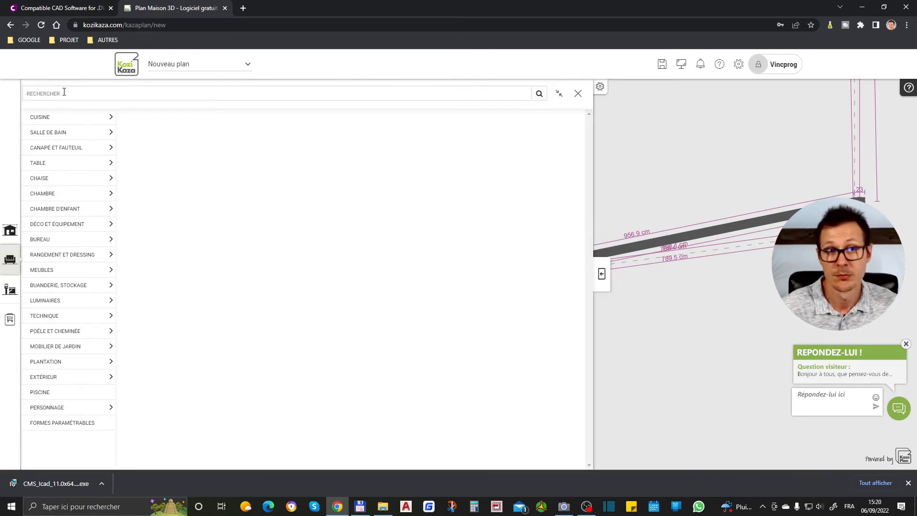
{"action": "type", "text": "ESCALIER"}
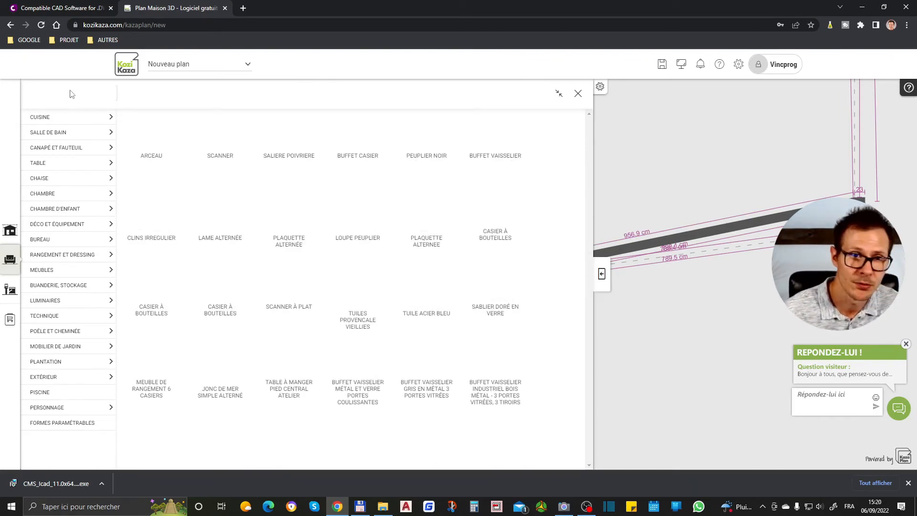
{"action": "left_click", "coordinate": [10, 231]}
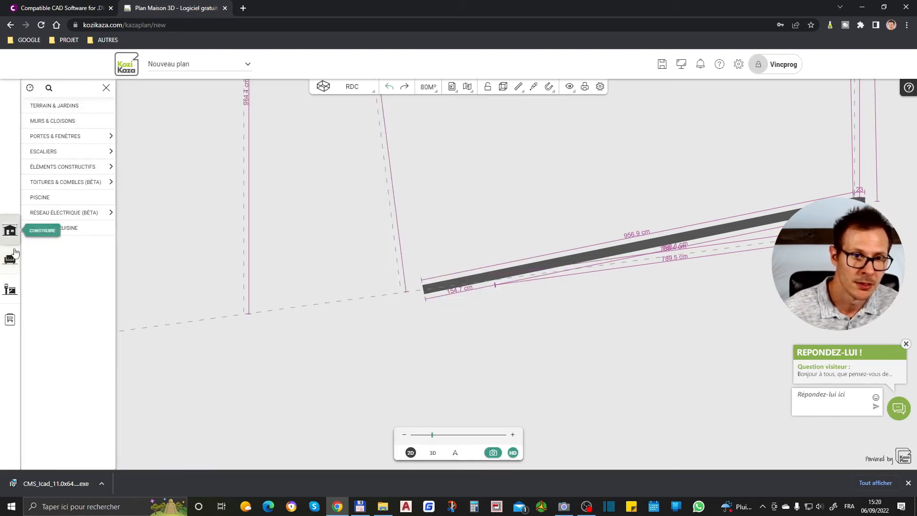
Search the Aménager library for "PORTAIL" and place the gate just outside the open end of the front wall in 2D.
{"action": "left_click", "coordinate": [10, 260]}
{"action": "left_click", "coordinate": [49, 88]}
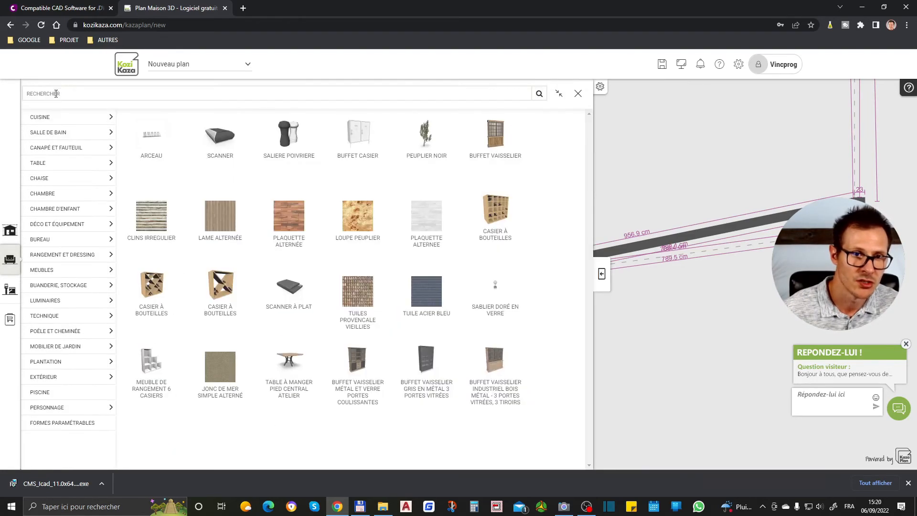
{"action": "type", "text": "PO"}
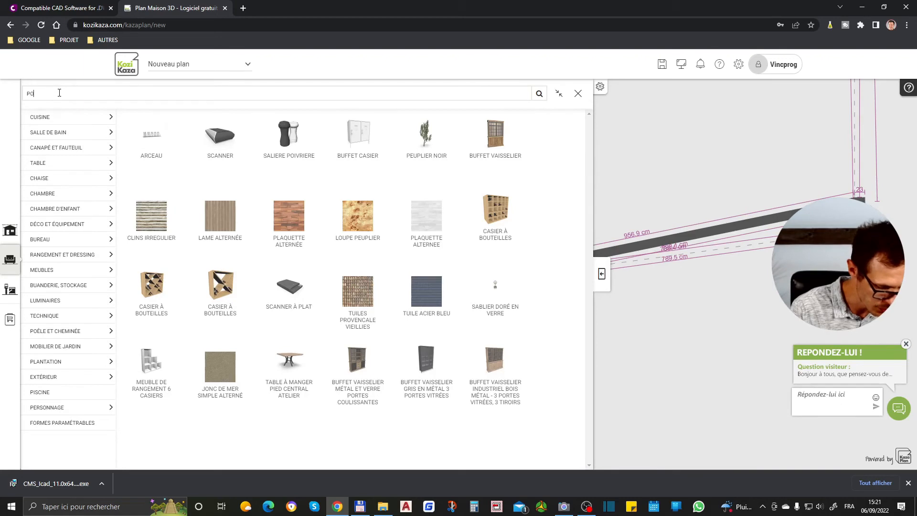
{"action": "type", "text": "RTAIL"}
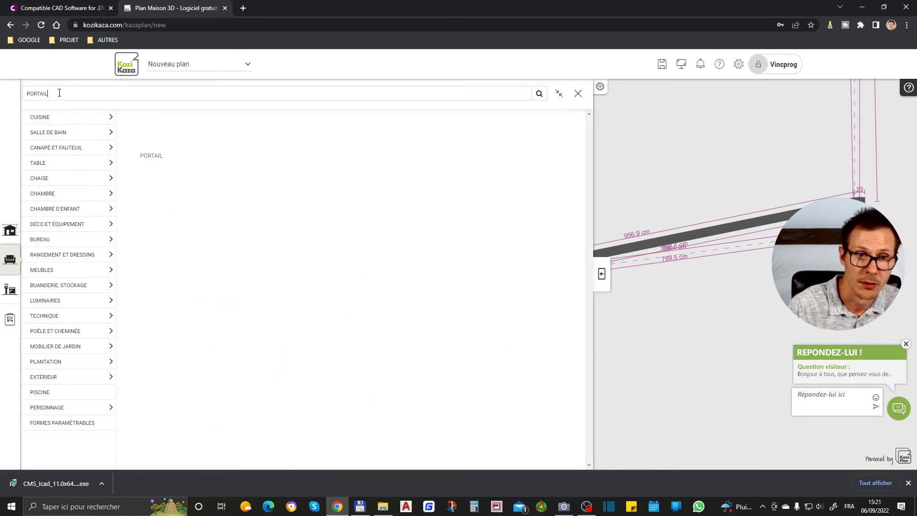
{"action": "left_click", "coordinate": [155, 148]}
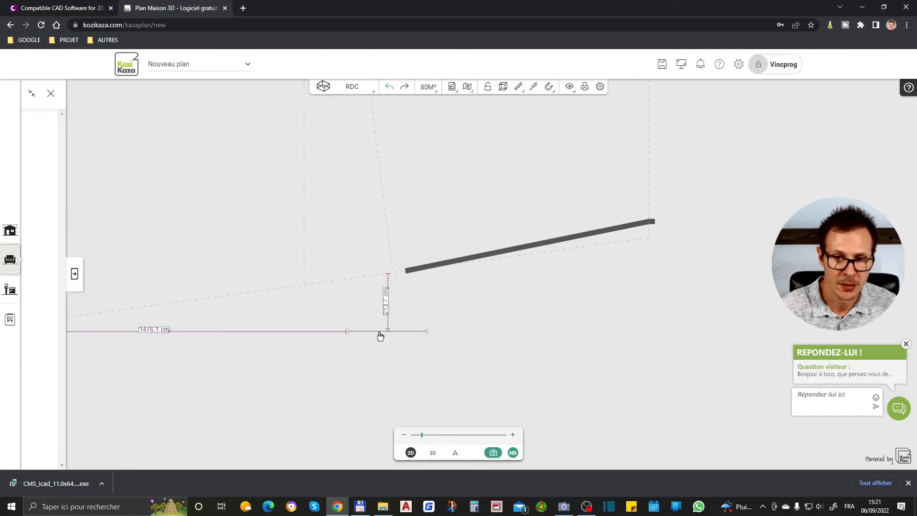
{"action": "scroll", "coordinate": [444, 293], "scroll_direction": "down", "scroll_amount": 2}
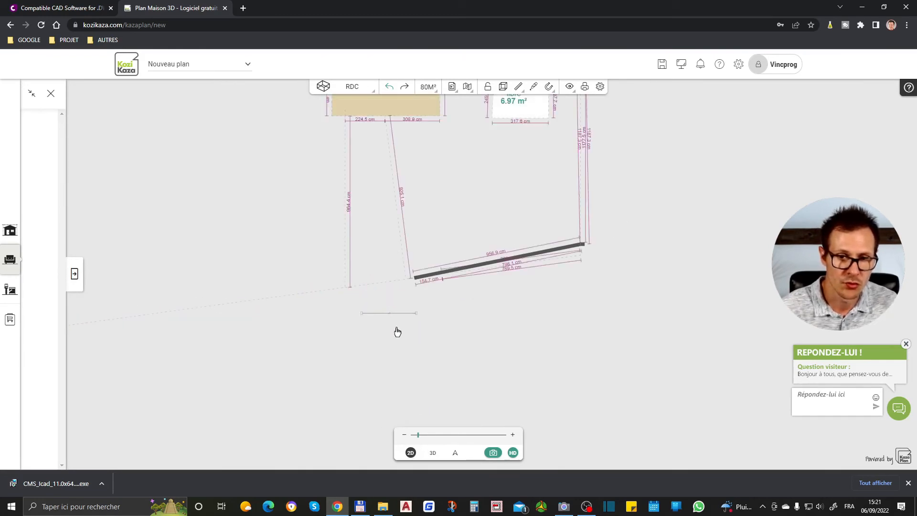
{"action": "scroll", "coordinate": [487, 313], "scroll_direction": "down", "scroll_amount": 1}
Move the gate next to the front wall's open end in 3D, then return to 2D.
{"action": "left_click", "coordinate": [432, 452]}
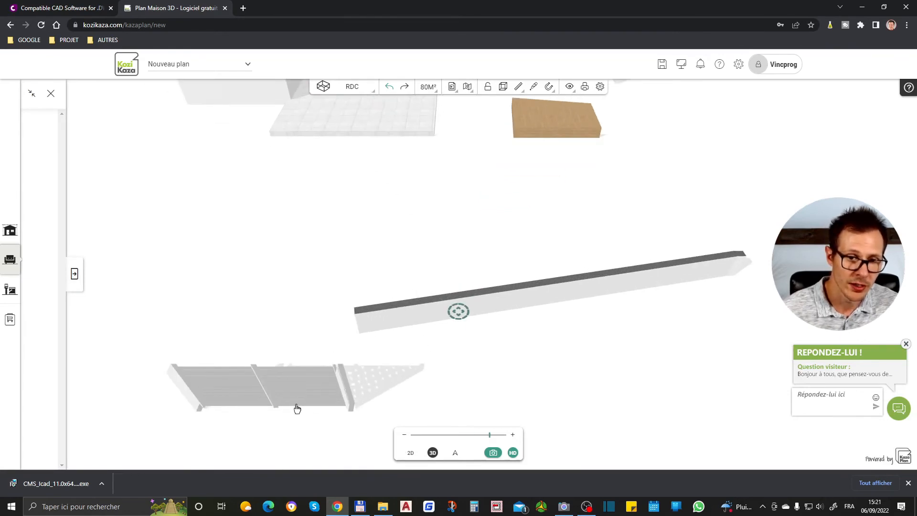
{"action": "left_click_drag", "start_coordinate": [298, 409], "coordinate": [290, 343]}
{"action": "scroll", "coordinate": [450, 420], "scroll_direction": "down", "scroll_amount": 2}
{"action": "left_click", "coordinate": [411, 452]}
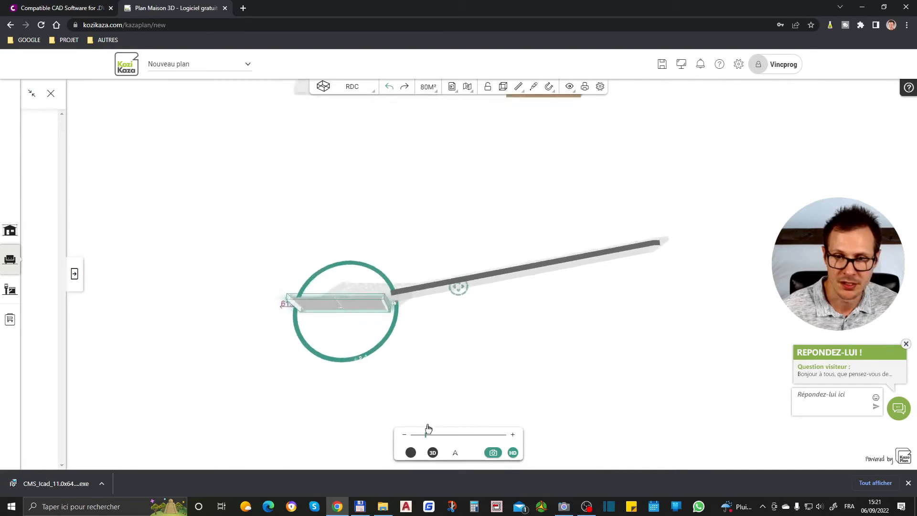
Rotate the gate parallel to the dashed boundary line and shift it so its post meets the front wall's end.
{"action": "scroll", "coordinate": [317, 309], "scroll_direction": "up", "scroll_amount": 2}
{"action": "left_click", "coordinate": [370, 310]}
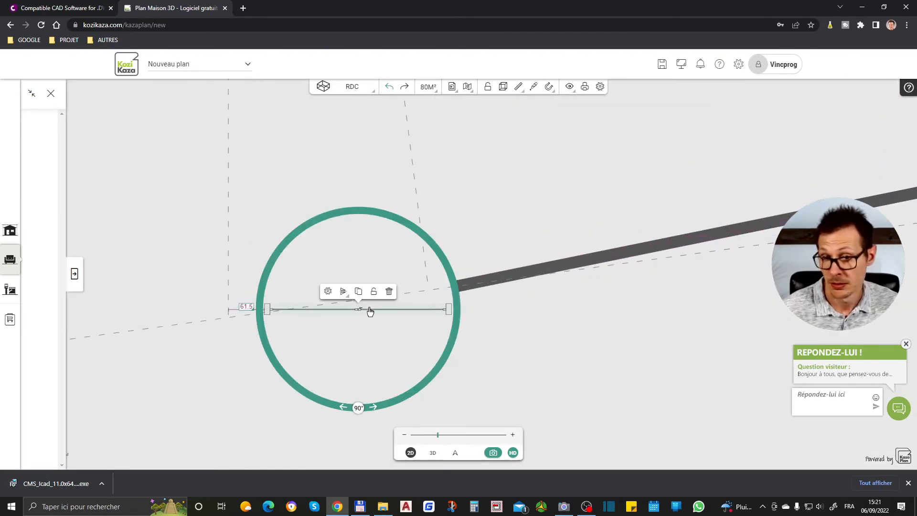
{"action": "mouse_move", "coordinate": [361, 414]}
{"action": "left_mouse_down"}
{"action": "mouse_move", "coordinate": [395, 409]}
{"action": "mouse_move", "coordinate": [385, 428]}
{"action": "mouse_move", "coordinate": [402, 422]}
{"action": "mouse_move", "coordinate": [393, 434]}
{"action": "mouse_move", "coordinate": [358, 406]}
{"action": "left_mouse_up"}
{"action": "mouse_move", "coordinate": [359, 309]}
{"action": "left_mouse_down"}
{"action": "mouse_move", "coordinate": [368, 307]}
{"action": "mouse_move", "coordinate": [354, 311]}
{"action": "mouse_move", "coordinate": [365, 315]}
{"action": "left_mouse_up"}
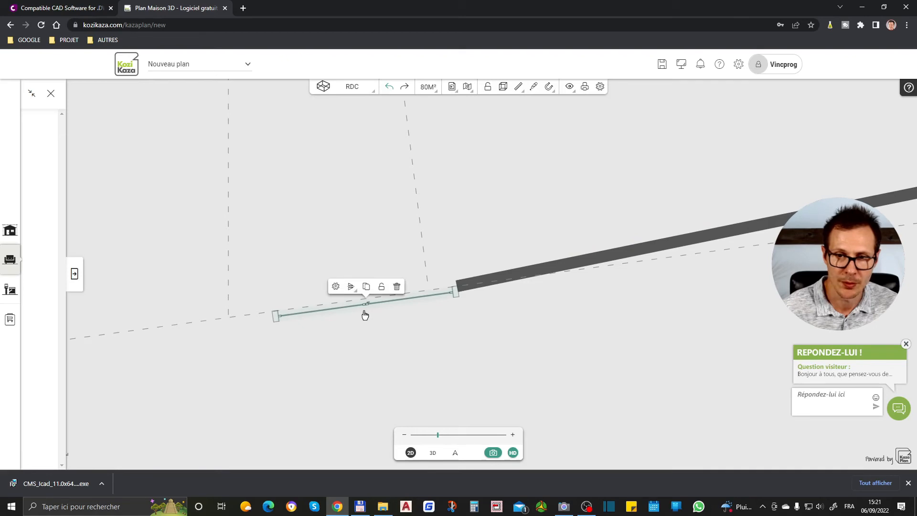
{"action": "mouse_move", "coordinate": [365, 308]}
{"action": "left_mouse_down"}
{"action": "mouse_move", "coordinate": [357, 268]}
{"action": "mouse_move", "coordinate": [364, 310]}
{"action": "left_mouse_up"}
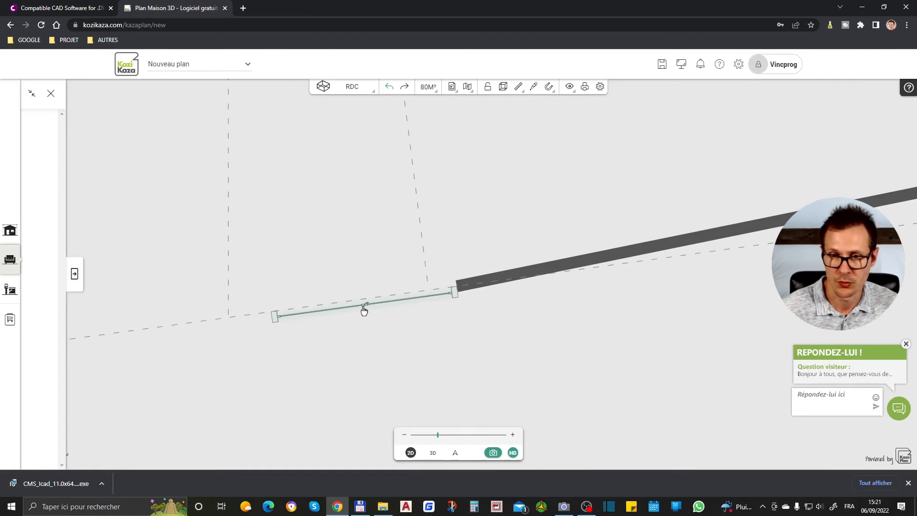
{"action": "left_click", "coordinate": [364, 311]}
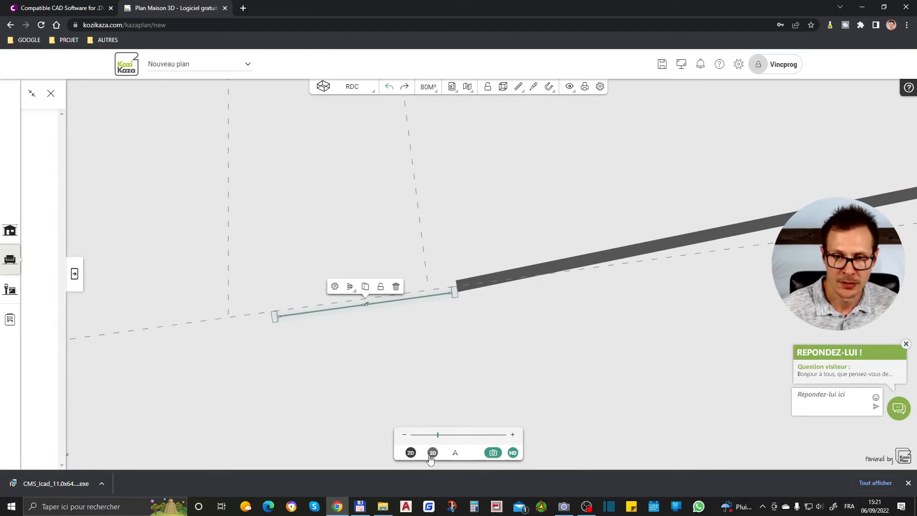
Examine in 3D how the gate meets the end of the front wall, from several angles.
{"action": "left_click", "coordinate": [433, 453]}
{"action": "scroll", "coordinate": [360, 404], "scroll_direction": "up", "scroll_amount": 1}
{"action": "left_click", "coordinate": [375, 350]}
{"action": "right_click_drag", "start_coordinate": [375, 350], "coordinate": [409, 316]}
{"action": "scroll", "coordinate": [448, 273], "scroll_direction": "down", "scroll_amount": 4}
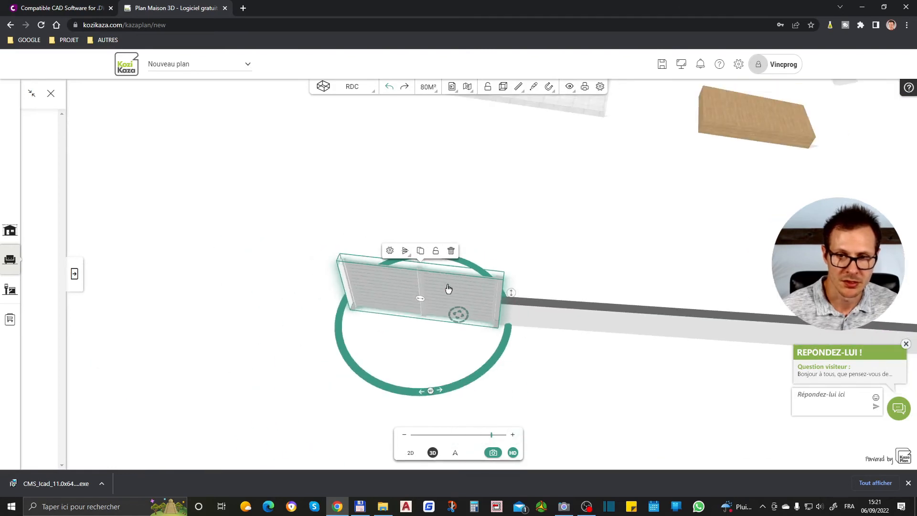
{"action": "left_click_drag", "start_coordinate": [431, 302], "coordinate": [433, 331]}
{"action": "left_click", "coordinate": [582, 278]}
{"action": "left_click_drag", "start_coordinate": [434, 397], "coordinate": [546, 199]}
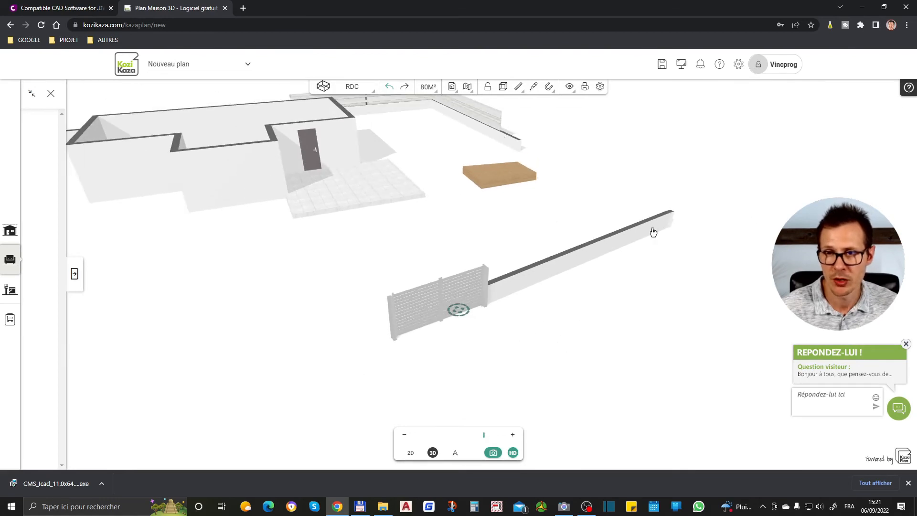
Inspect the side fence panel and the gate within the whole plot in 3D.
{"action": "scroll", "coordinate": [494, 329], "scroll_direction": "down", "scroll_amount": 2}
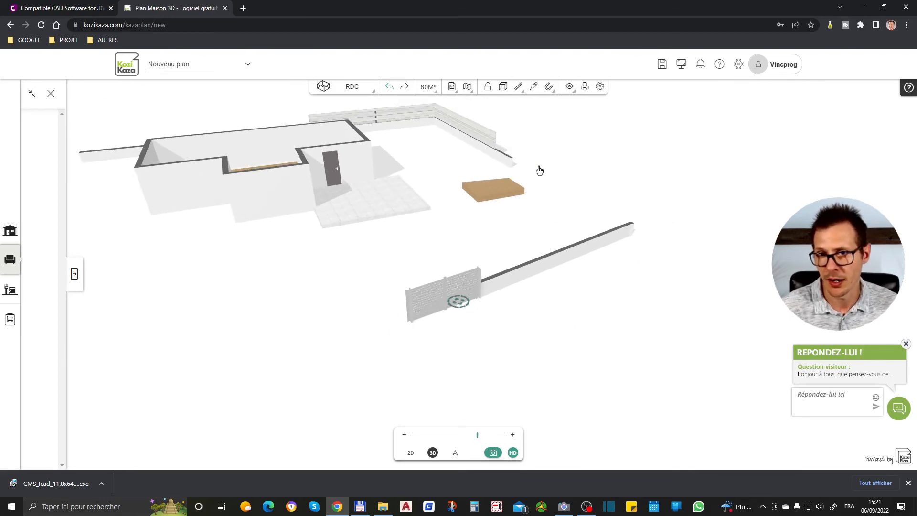
{"action": "left_click", "coordinate": [497, 142]}
{"action": "scroll", "coordinate": [502, 134], "scroll_direction": "up", "scroll_amount": 3}
{"action": "scroll", "coordinate": [509, 115], "scroll_direction": "down", "scroll_amount": 2}
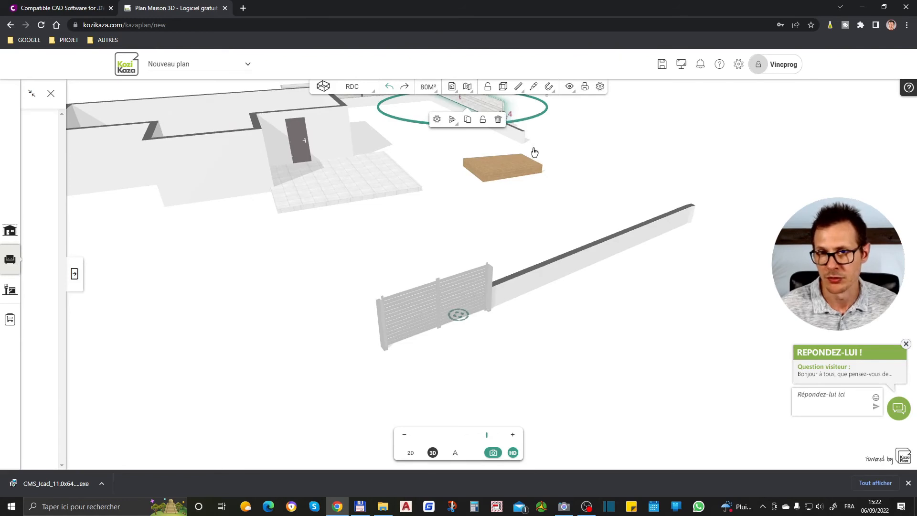
{"action": "left_click", "coordinate": [637, 232]}
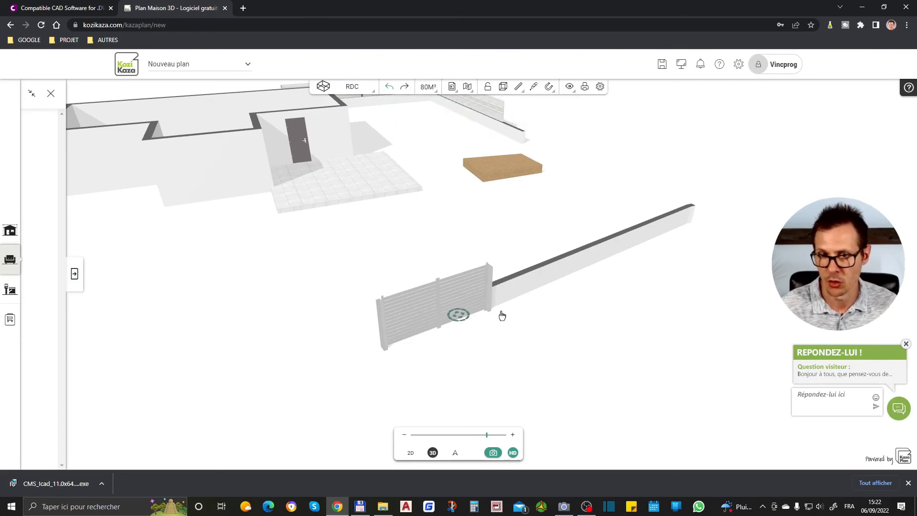
{"action": "scroll", "coordinate": [522, 302], "scroll_direction": "up", "scroll_amount": 2}
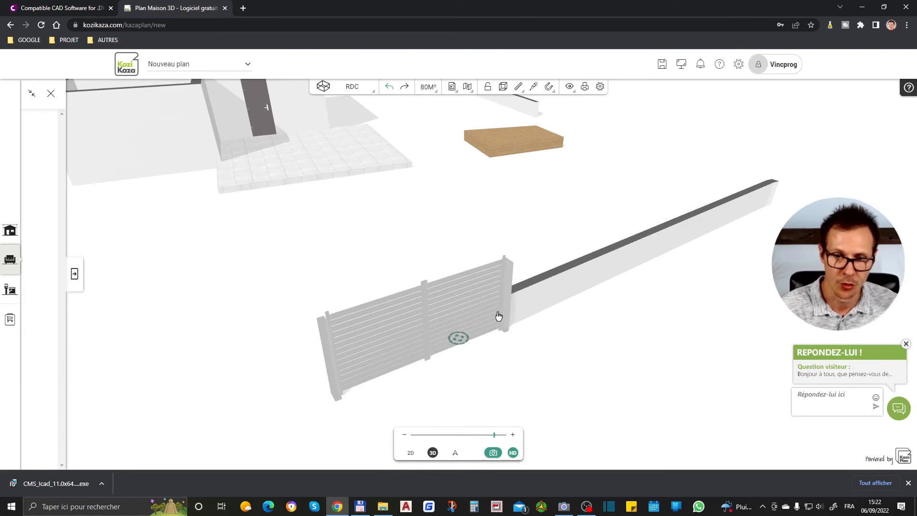
{"action": "scroll", "coordinate": [463, 316], "scroll_direction": "down", "scroll_amount": 3}
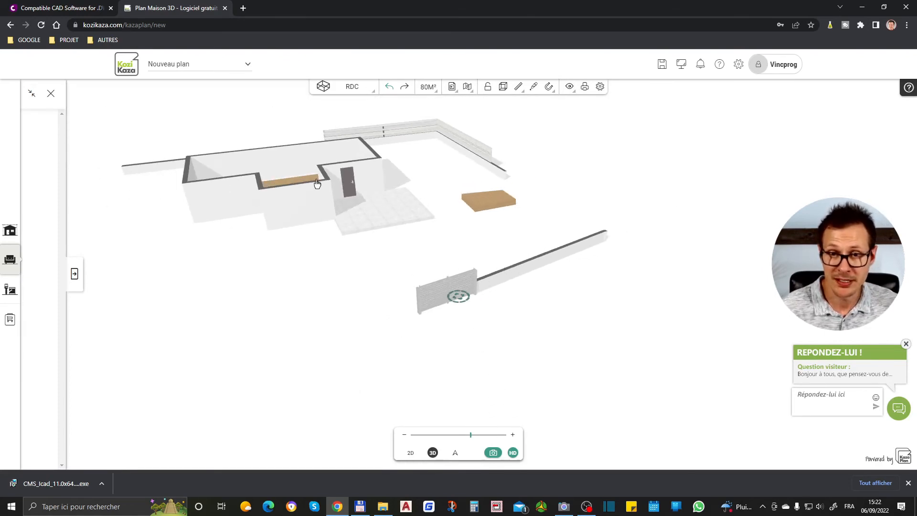
Examine the whole plot in 2D and look over the decoration and construction categories.
{"action": "left_click", "coordinate": [410, 453]}
{"action": "scroll", "coordinate": [527, 400], "scroll_direction": "down", "scroll_amount": 6}
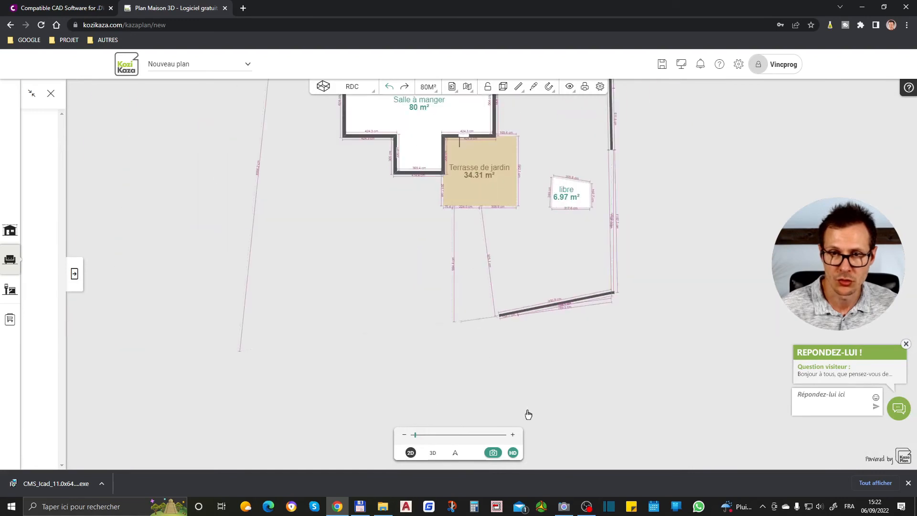
{"action": "scroll", "coordinate": [529, 121], "scroll_direction": "up", "scroll_amount": 1}
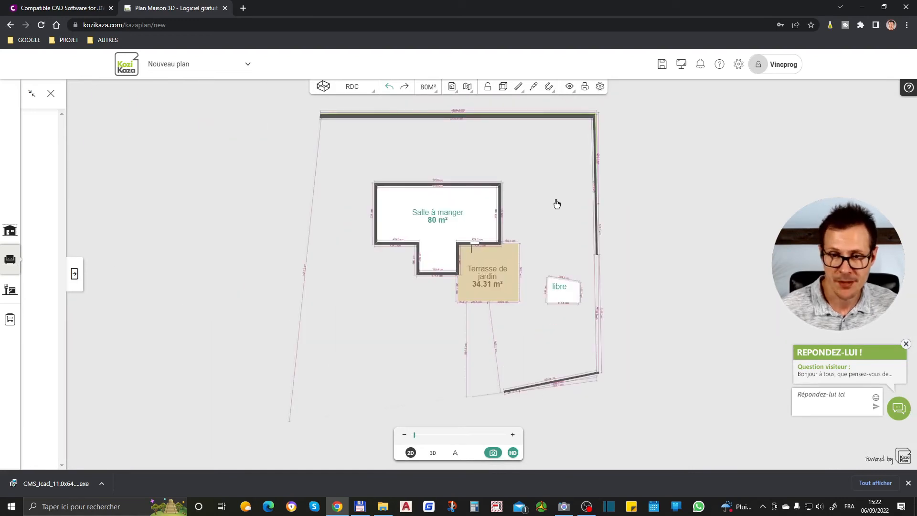
{"action": "left_click", "coordinate": [11, 288]}
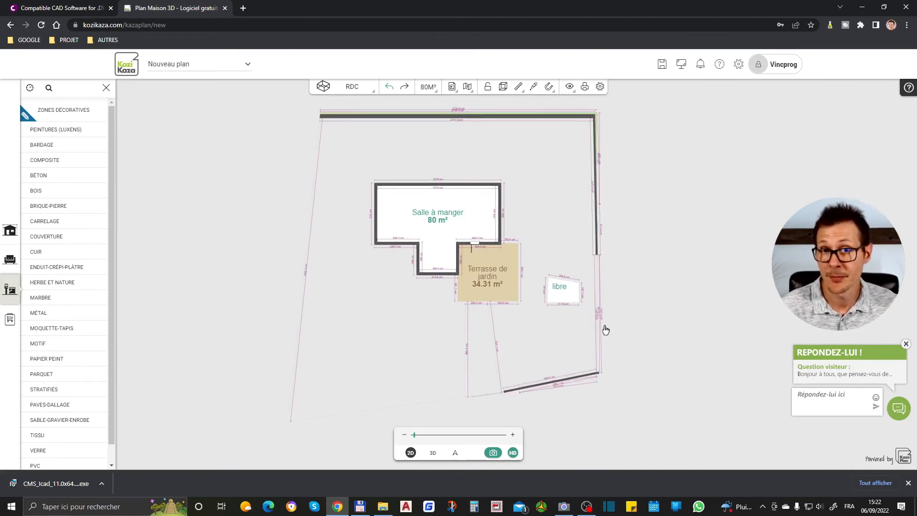
{"action": "left_click", "coordinate": [9, 230]}
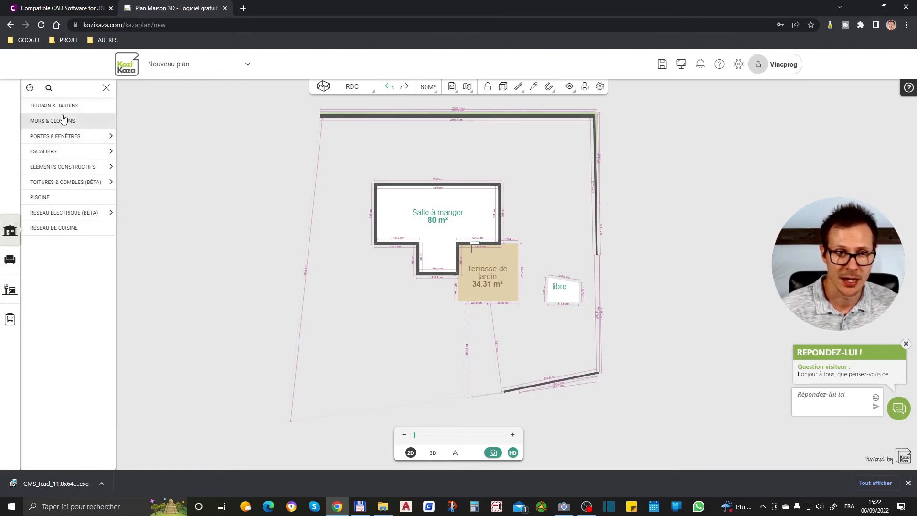
Place a sphere (Sphère) from the Formes paramétrables in the garden, between the 6.97 m² free zone and the front wall.
{"action": "left_click", "coordinate": [11, 263]}
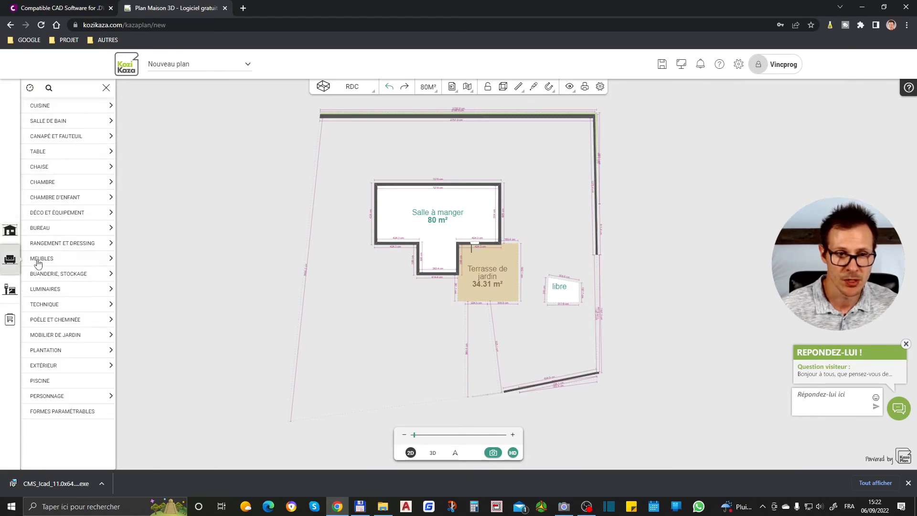
{"action": "left_click", "coordinate": [62, 396]}
{"action": "left_click", "coordinate": [57, 396]}
{"action": "left_click", "coordinate": [72, 412]}
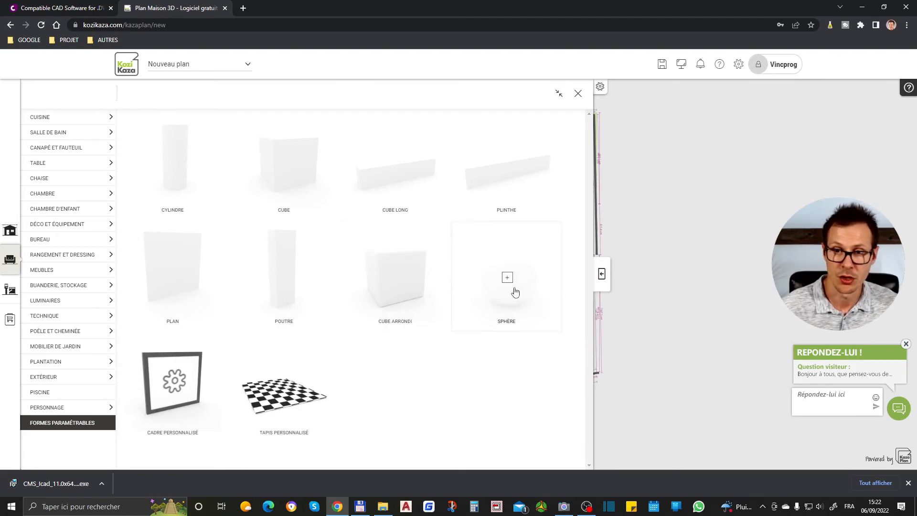
{"action": "left_click", "coordinate": [513, 290]}
{"action": "scroll", "coordinate": [526, 342], "scroll_direction": "up", "scroll_amount": 3}
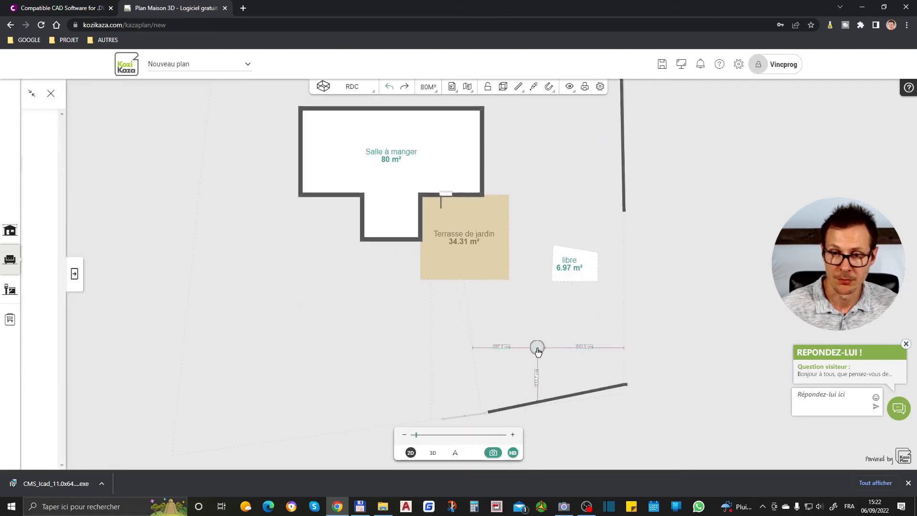
{"action": "scroll", "coordinate": [550, 353], "scroll_direction": "up", "scroll_amount": 3}
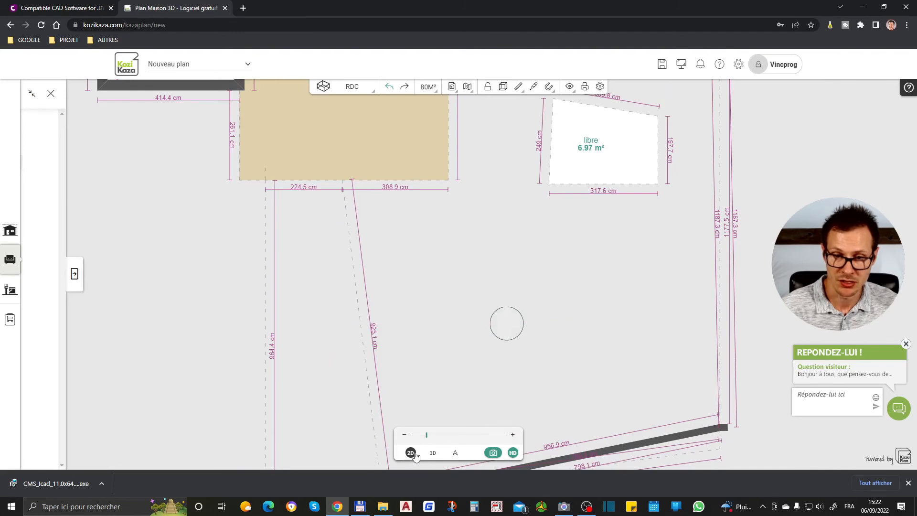
Try the Vachette noir leather on the garden sphere in 3D, and finish it with the pale cream leather from the Cuir materials.
{"action": "left_click", "coordinate": [436, 453]}
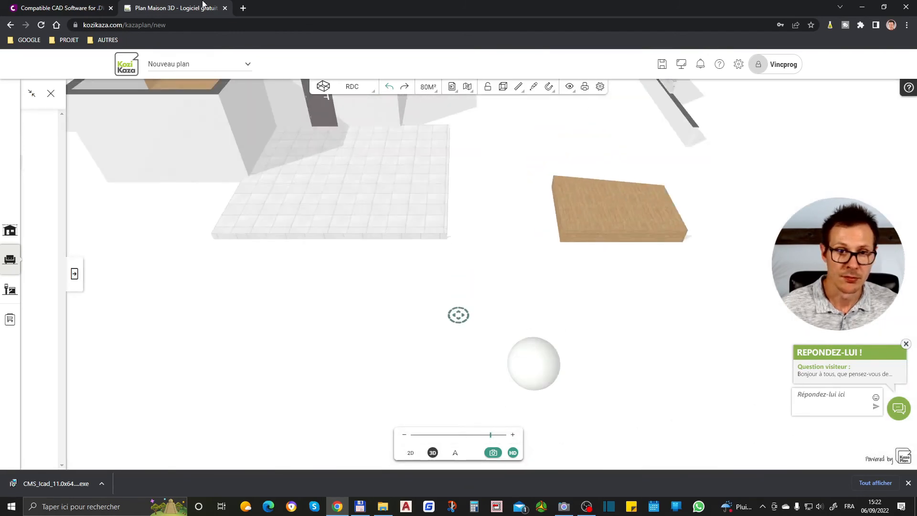
{"action": "left_click", "coordinate": [10, 290]}
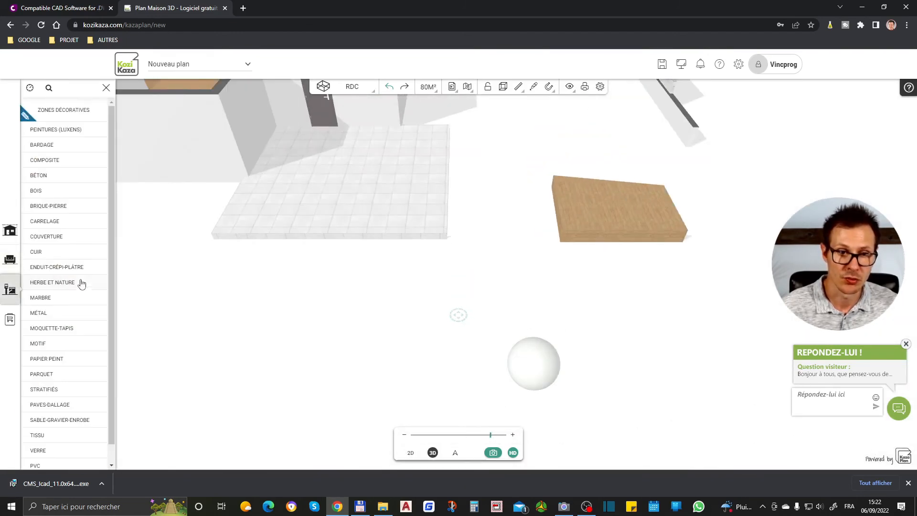
{"action": "left_click", "coordinate": [53, 258]}
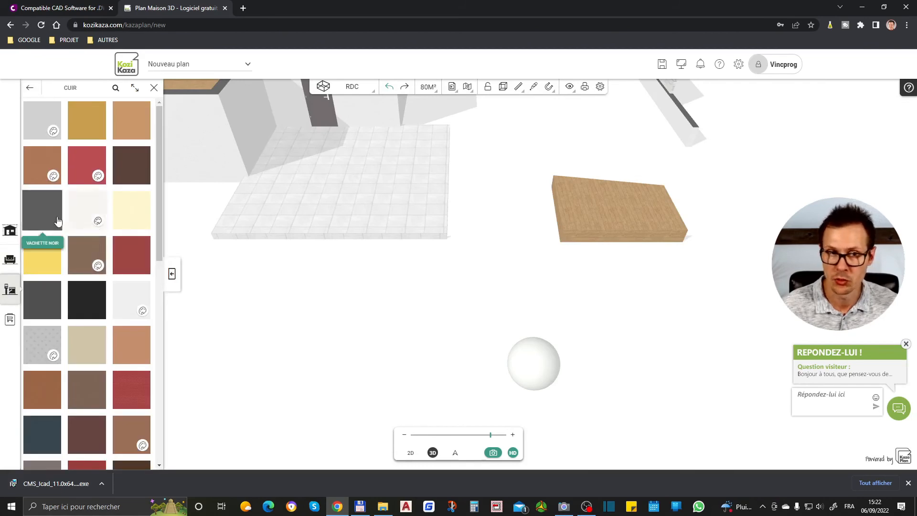
{"action": "left_click", "coordinate": [525, 367]}
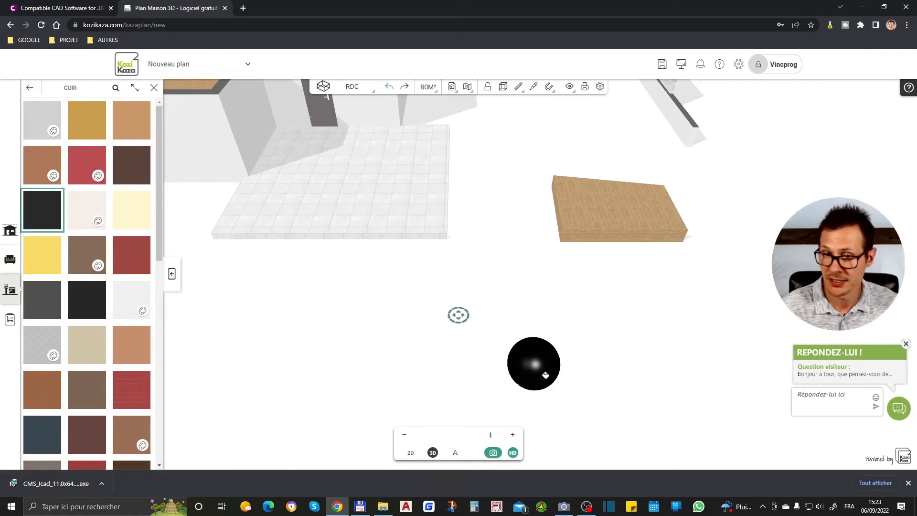
{"action": "left_click", "coordinate": [132, 210]}
{"action": "left_click", "coordinate": [545, 361]}
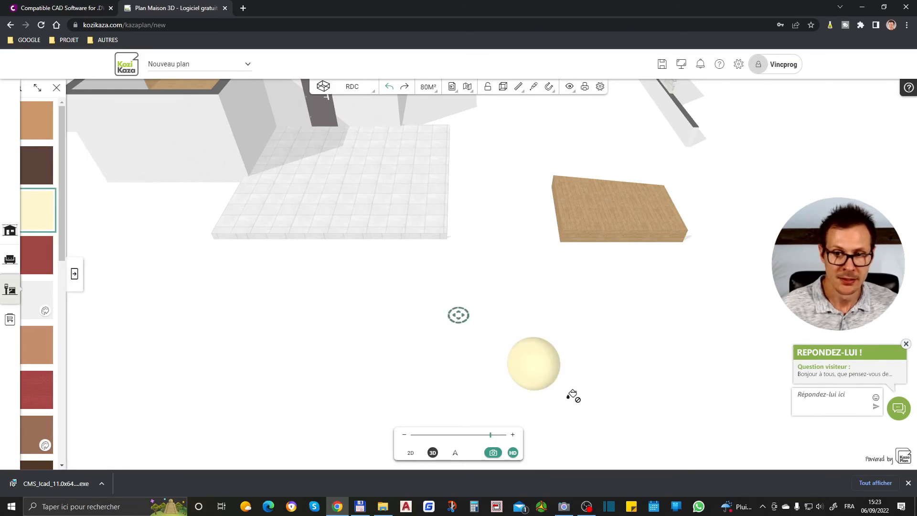
Duplicate the cream sphere and place the copy beside the original in the garden.
{"action": "scroll", "coordinate": [537, 395], "scroll_direction": "down", "scroll_amount": 2}
{"action": "scroll", "coordinate": [527, 360], "scroll_direction": "up", "scroll_amount": 1}
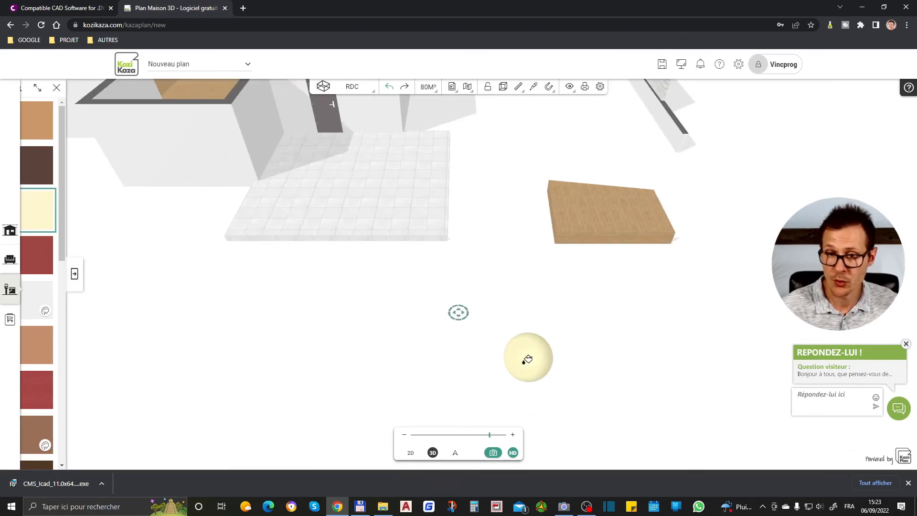
{"action": "scroll", "coordinate": [537, 371], "scroll_direction": "down", "scroll_amount": 2}
{"action": "scroll", "coordinate": [511, 293], "scroll_direction": "up", "scroll_amount": 1}
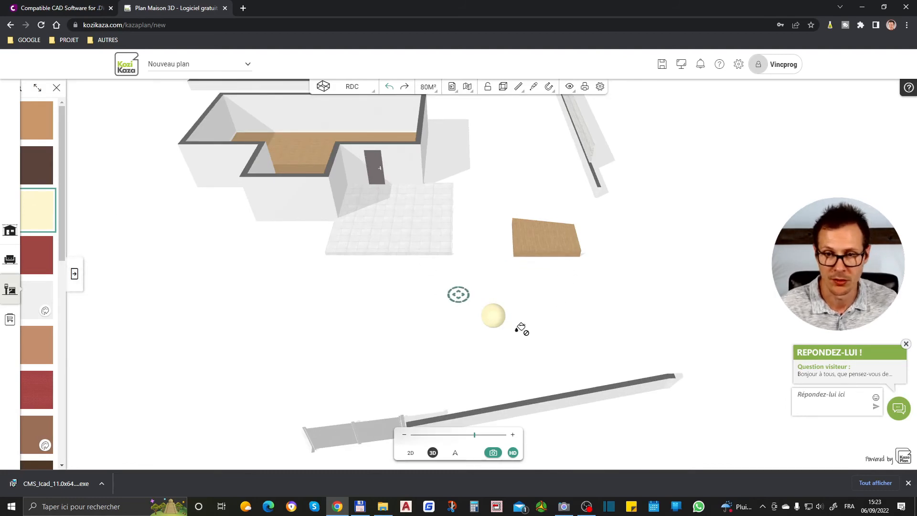
{"action": "scroll", "coordinate": [505, 328], "scroll_direction": "up", "scroll_amount": 2}
{"action": "left_click", "coordinate": [504, 330]}
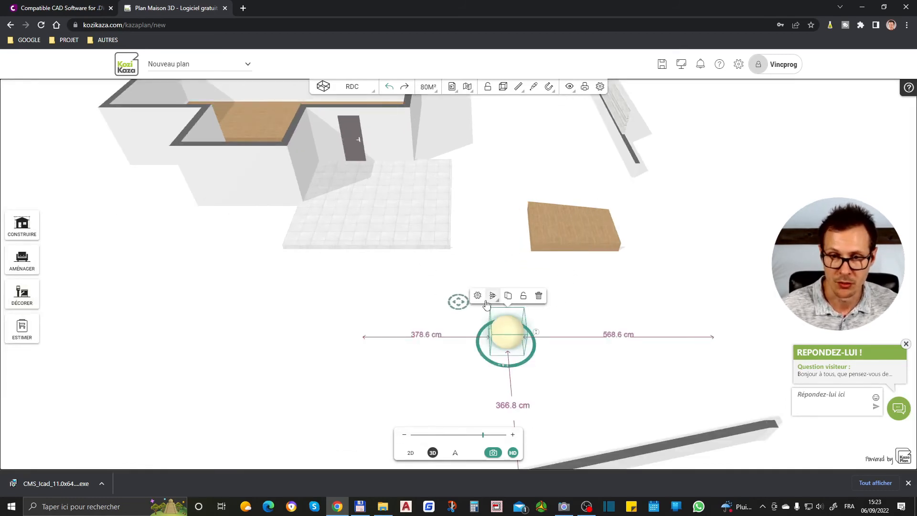
{"action": "left_click", "coordinate": [508, 296]}
{"action": "left_click_drag", "start_coordinate": [549, 344], "coordinate": [595, 344]}
{"action": "left_click", "coordinate": [638, 314]}
{"action": "scroll", "coordinate": [599, 354], "scroll_direction": "up", "scroll_amount": 3}
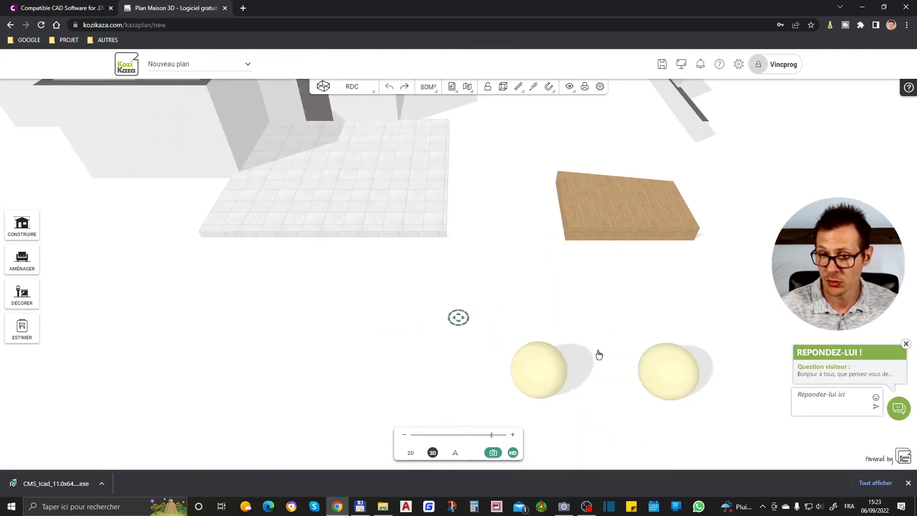
Place a Cube long from the Formes paramétrables across the garden spheres.
{"action": "left_click", "coordinate": [23, 270]}
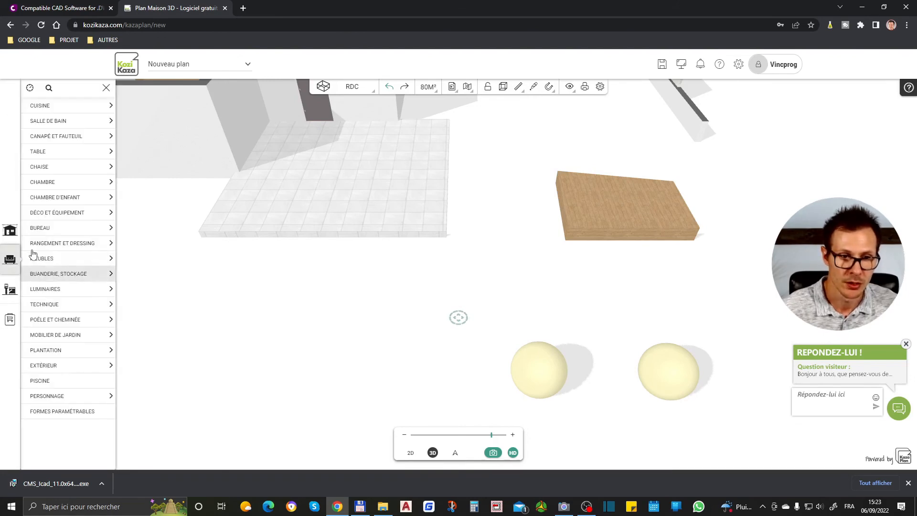
{"action": "left_click", "coordinate": [65, 411]}
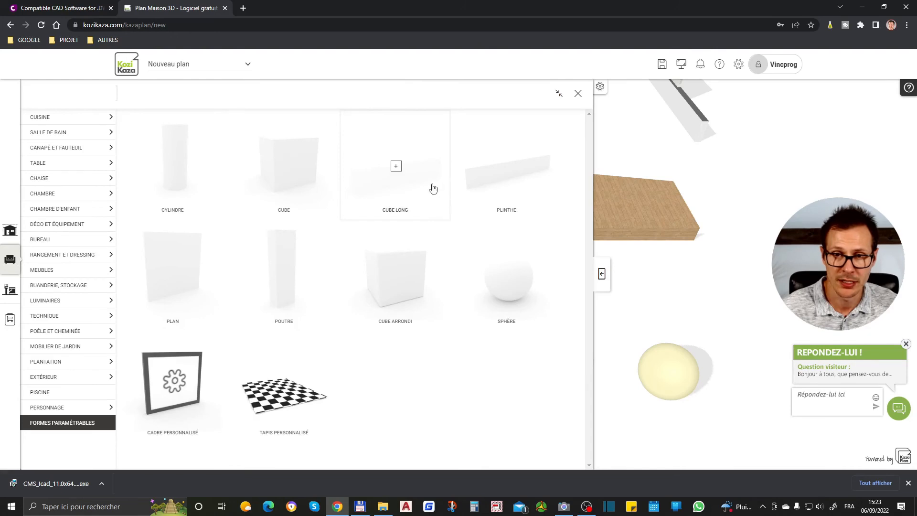
{"action": "left_click", "coordinate": [395, 192]}
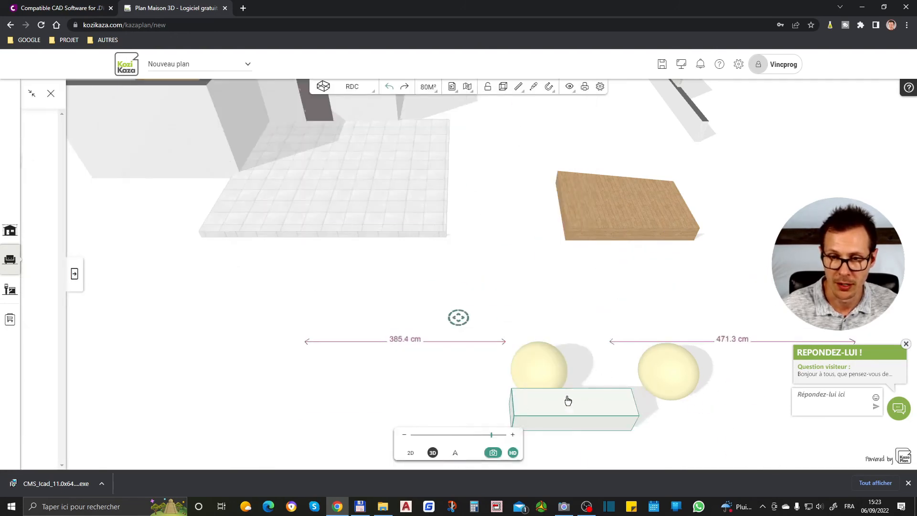
{"action": "left_click", "coordinate": [566, 363]}
{"action": "left_click", "coordinate": [526, 338]}
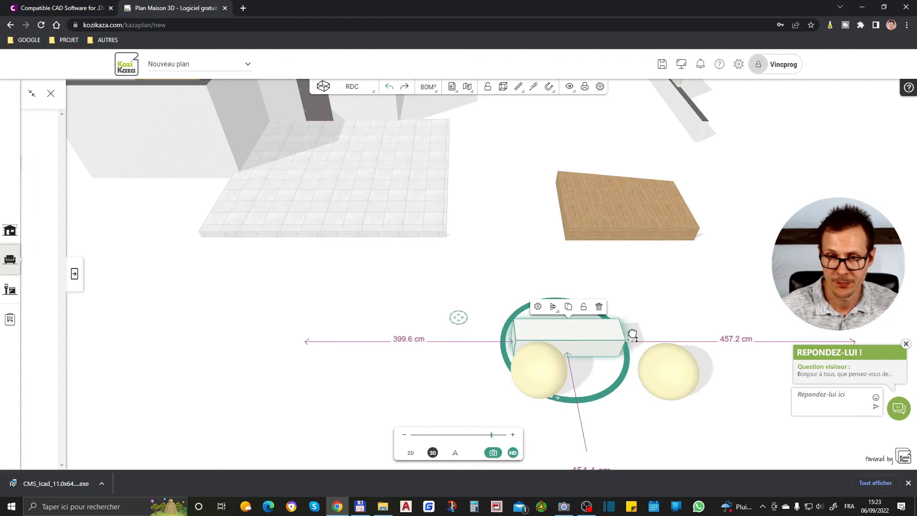
{"action": "left_click_drag", "start_coordinate": [580, 329], "coordinate": [587, 371]}
{"action": "left_click", "coordinate": [660, 434]}
Move the second sphere closer to the first one beneath the Cube long, checking the spacing from another angle.
{"action": "left_click_drag", "start_coordinate": [675, 440], "coordinate": [668, 363]}
{"action": "left_click", "coordinate": [689, 367]}
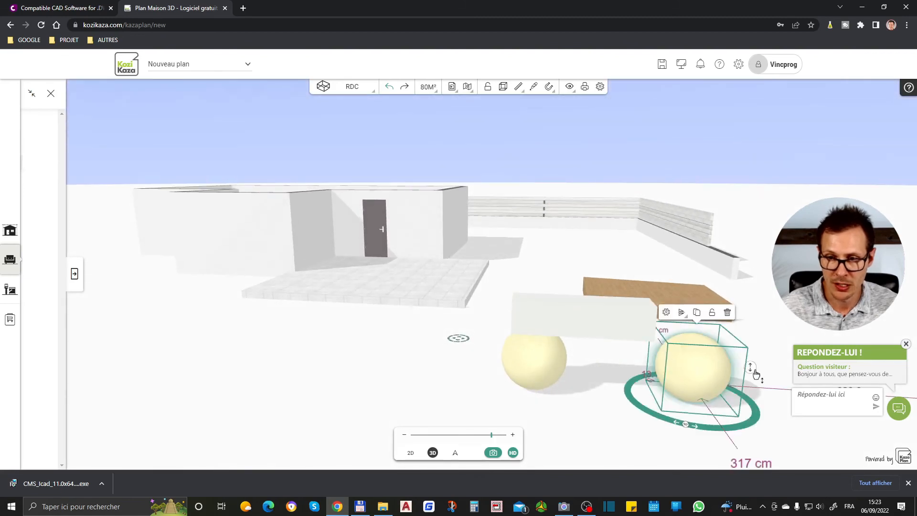
{"action": "left_click_drag", "start_coordinate": [706, 380], "coordinate": [628, 362]}
{"action": "left_click_drag", "start_coordinate": [711, 352], "coordinate": [488, 354]}
{"action": "left_click", "coordinate": [404, 374]}
{"action": "left_click_drag", "start_coordinate": [403, 375], "coordinate": [455, 385]}
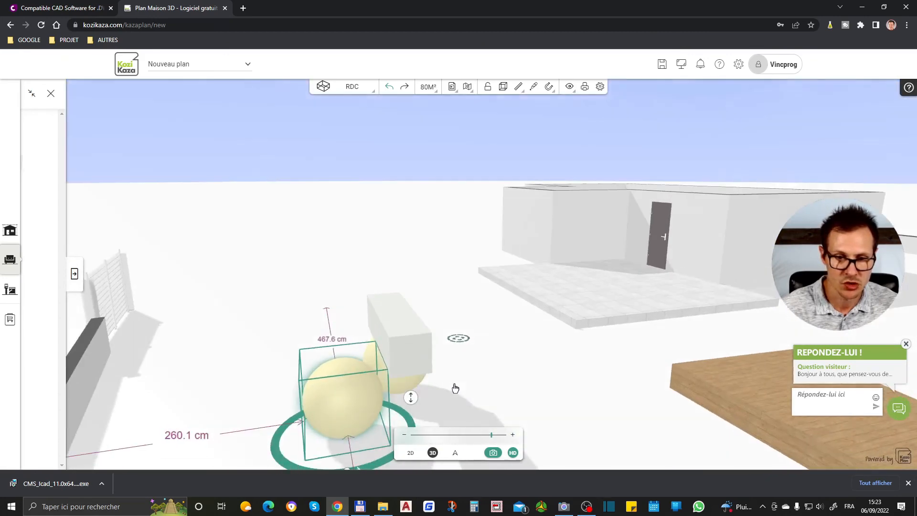
Adjust the second sphere's distance from the front wall, comparing it with the first sphere's distance.
{"action": "left_click", "coordinate": [183, 442]}
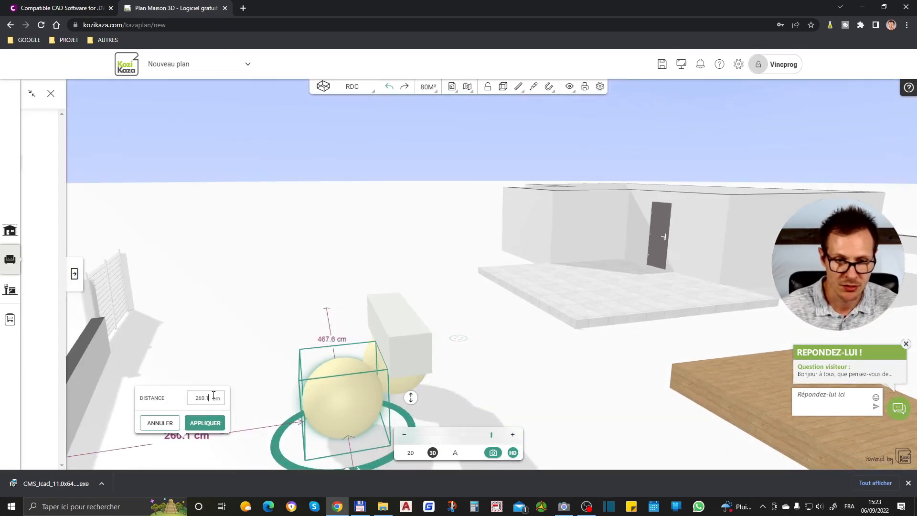
{"action": "key", "text": "Return"}
{"action": "left_click", "coordinate": [562, 384]}
{"action": "left_click", "coordinate": [369, 352]}
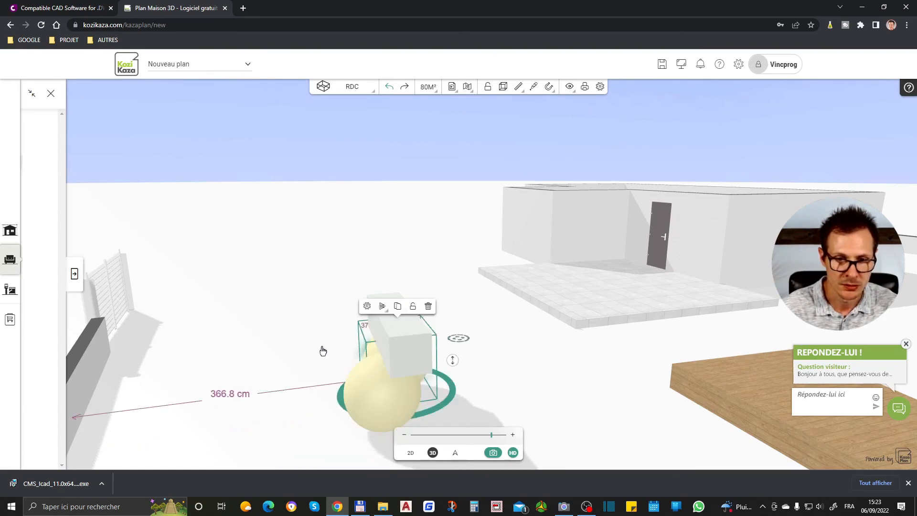
{"action": "left_click", "coordinate": [227, 398]}
{"action": "key", "text": "Escape"}
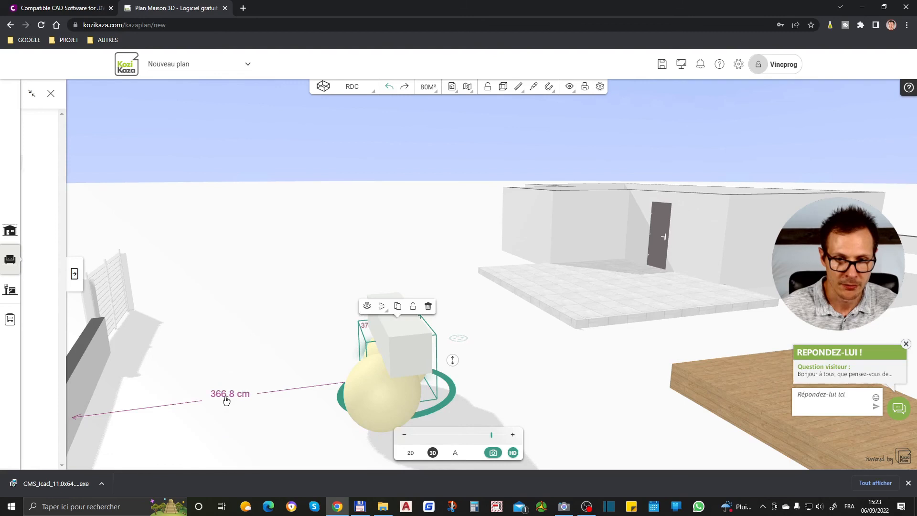
{"action": "left_click", "coordinate": [391, 388]}
{"action": "left_click_drag", "start_coordinate": [390, 411], "coordinate": [396, 411]}
{"action": "left_click", "coordinate": [504, 401]}
Set the height (Hauteur) of the Cube long to 20 cm.
{"action": "left_click_drag", "start_coordinate": [199, 351], "coordinate": [325, 426]}
{"action": "left_click", "coordinate": [413, 452]}
{"action": "double_click", "coordinate": [542, 405]}
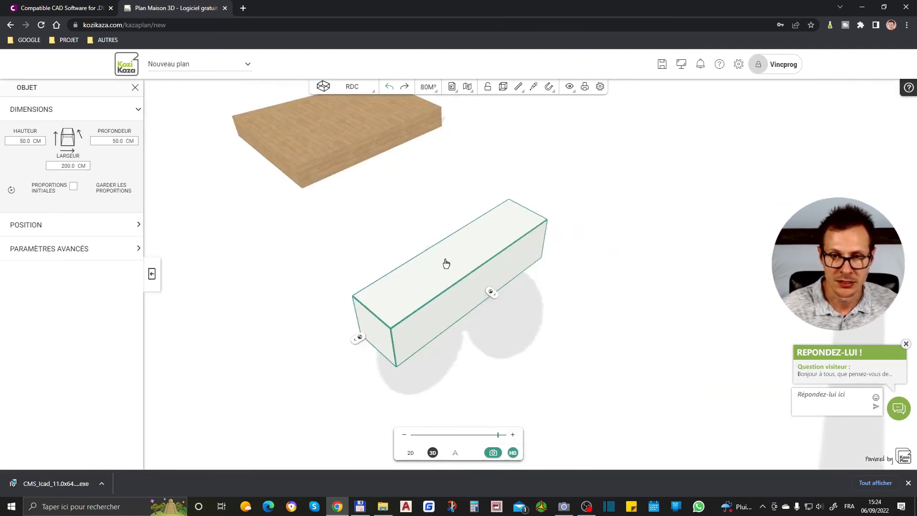
{"action": "left_click", "coordinate": [442, 290]}
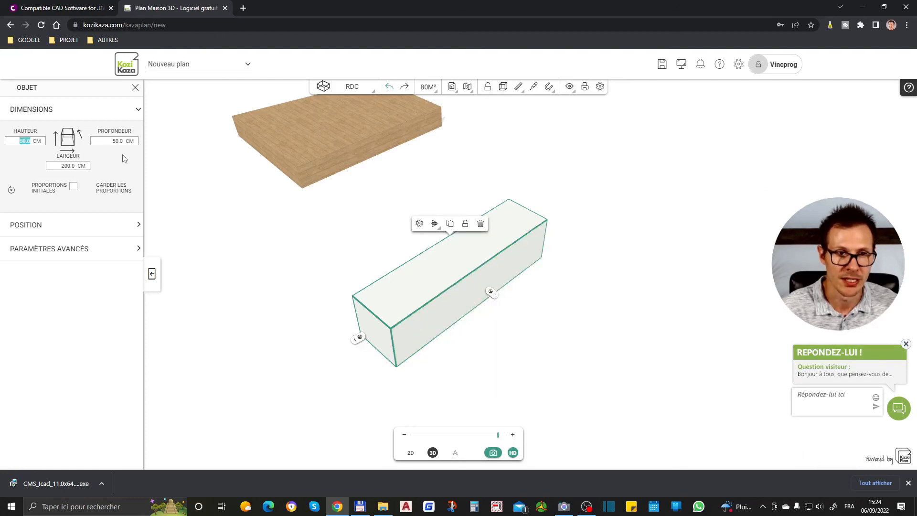
{"action": "type", "text": "20"}
{"action": "key", "text": "Return"}
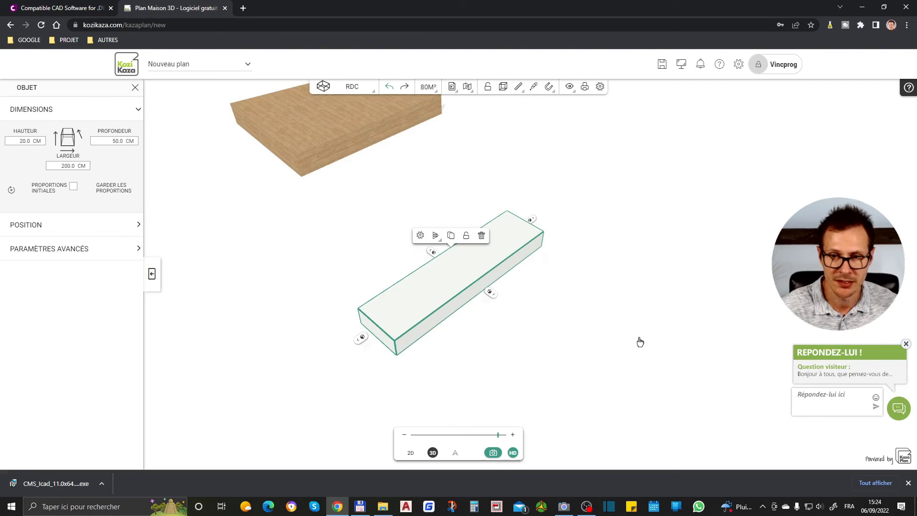
Move the second sphere in the 2D plan to the house side of the Cube long, diagonally offset from the first sphere.
{"action": "left_click_drag", "start_coordinate": [764, 142], "coordinate": [523, 285]}
{"action": "left_click_drag", "start_coordinate": [583, 264], "coordinate": [543, 423]}
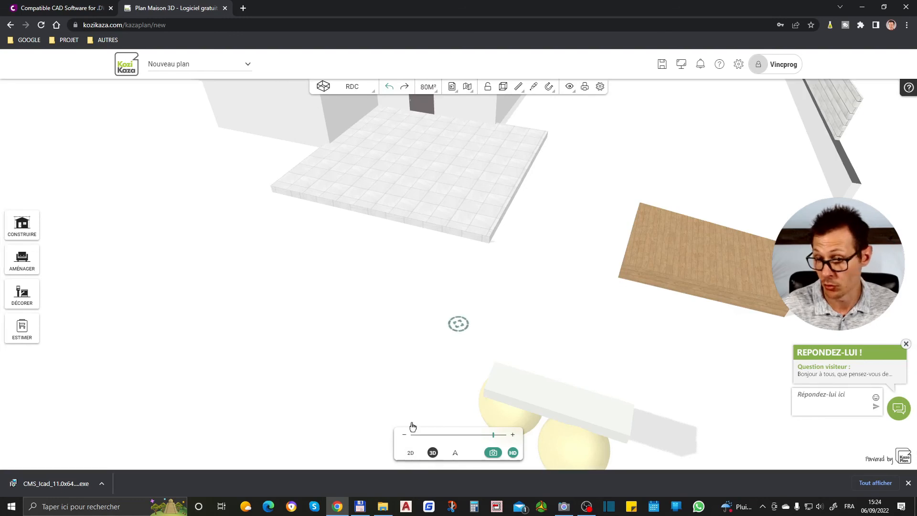
{"action": "left_click", "coordinate": [414, 453]}
{"action": "scroll", "coordinate": [638, 403], "scroll_direction": "up", "scroll_amount": 1}
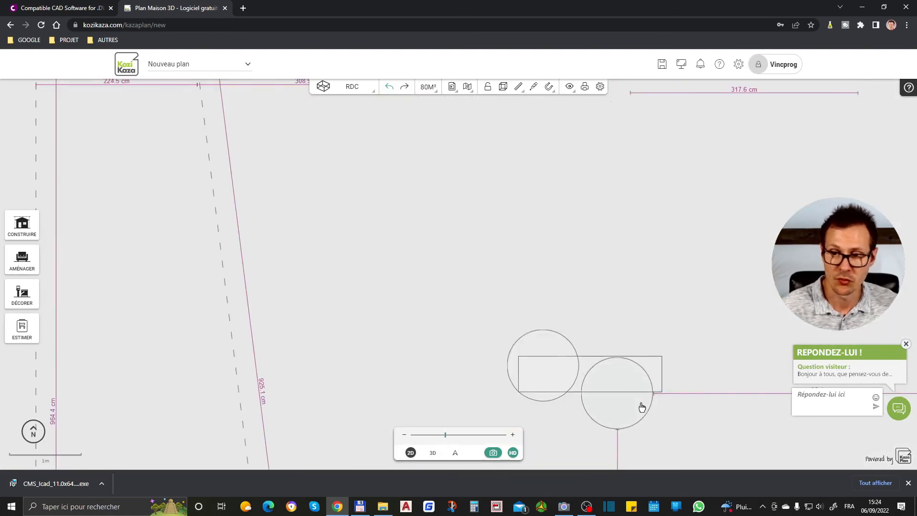
{"action": "left_click", "coordinate": [625, 415]}
{"action": "left_click_drag", "start_coordinate": [619, 414], "coordinate": [641, 382]}
{"action": "left_click", "coordinate": [558, 357]}
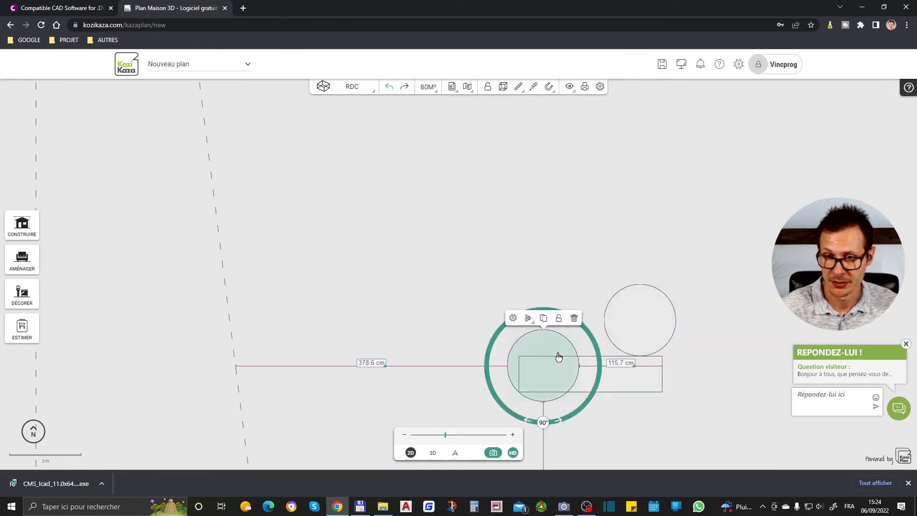
{"action": "left_click", "coordinate": [540, 267]}
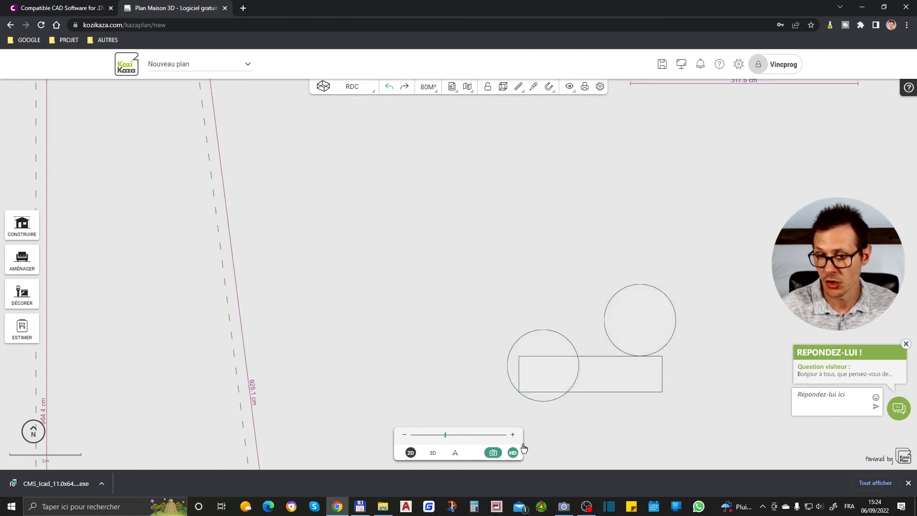
Raise the Cube long in 3D and position it on top of the two spheres.
{"action": "left_click", "coordinate": [433, 453]}
{"action": "left_click", "coordinate": [627, 356]}
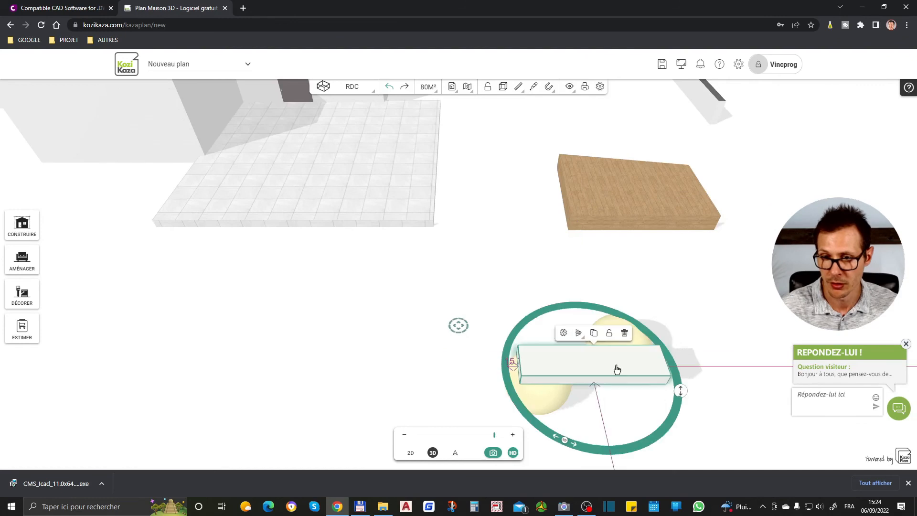
{"action": "left_click_drag", "start_coordinate": [681, 394], "coordinate": [677, 352]}
{"action": "left_click_drag", "start_coordinate": [690, 409], "coordinate": [681, 376]}
{"action": "left_click", "coordinate": [627, 369]}
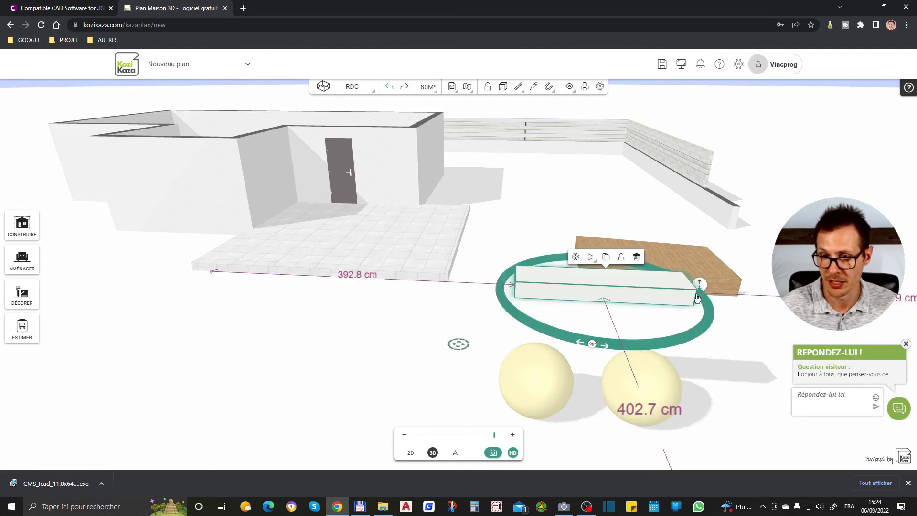
{"action": "left_click_drag", "start_coordinate": [693, 461], "coordinate": [648, 390]}
{"action": "scroll", "coordinate": [588, 337], "scroll_direction": "down", "scroll_amount": 3}
{"action": "left_click_drag", "start_coordinate": [324, 321], "coordinate": [619, 305]}
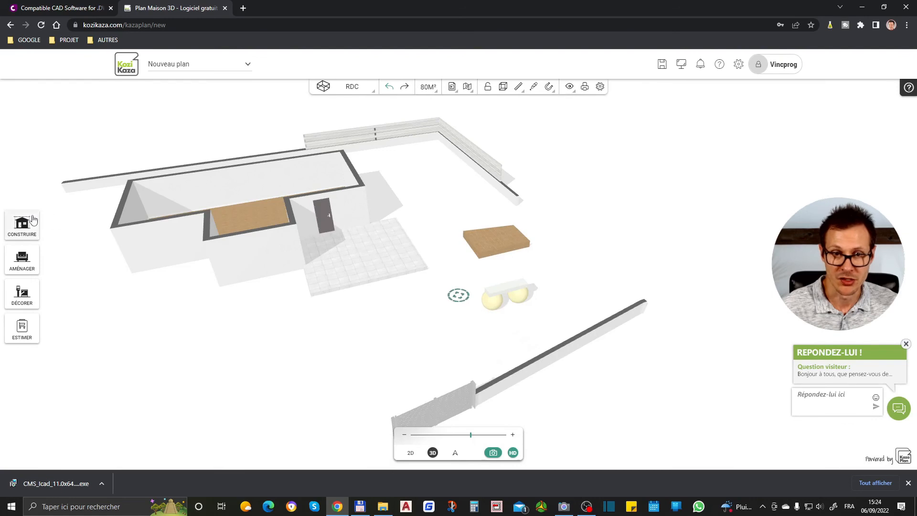